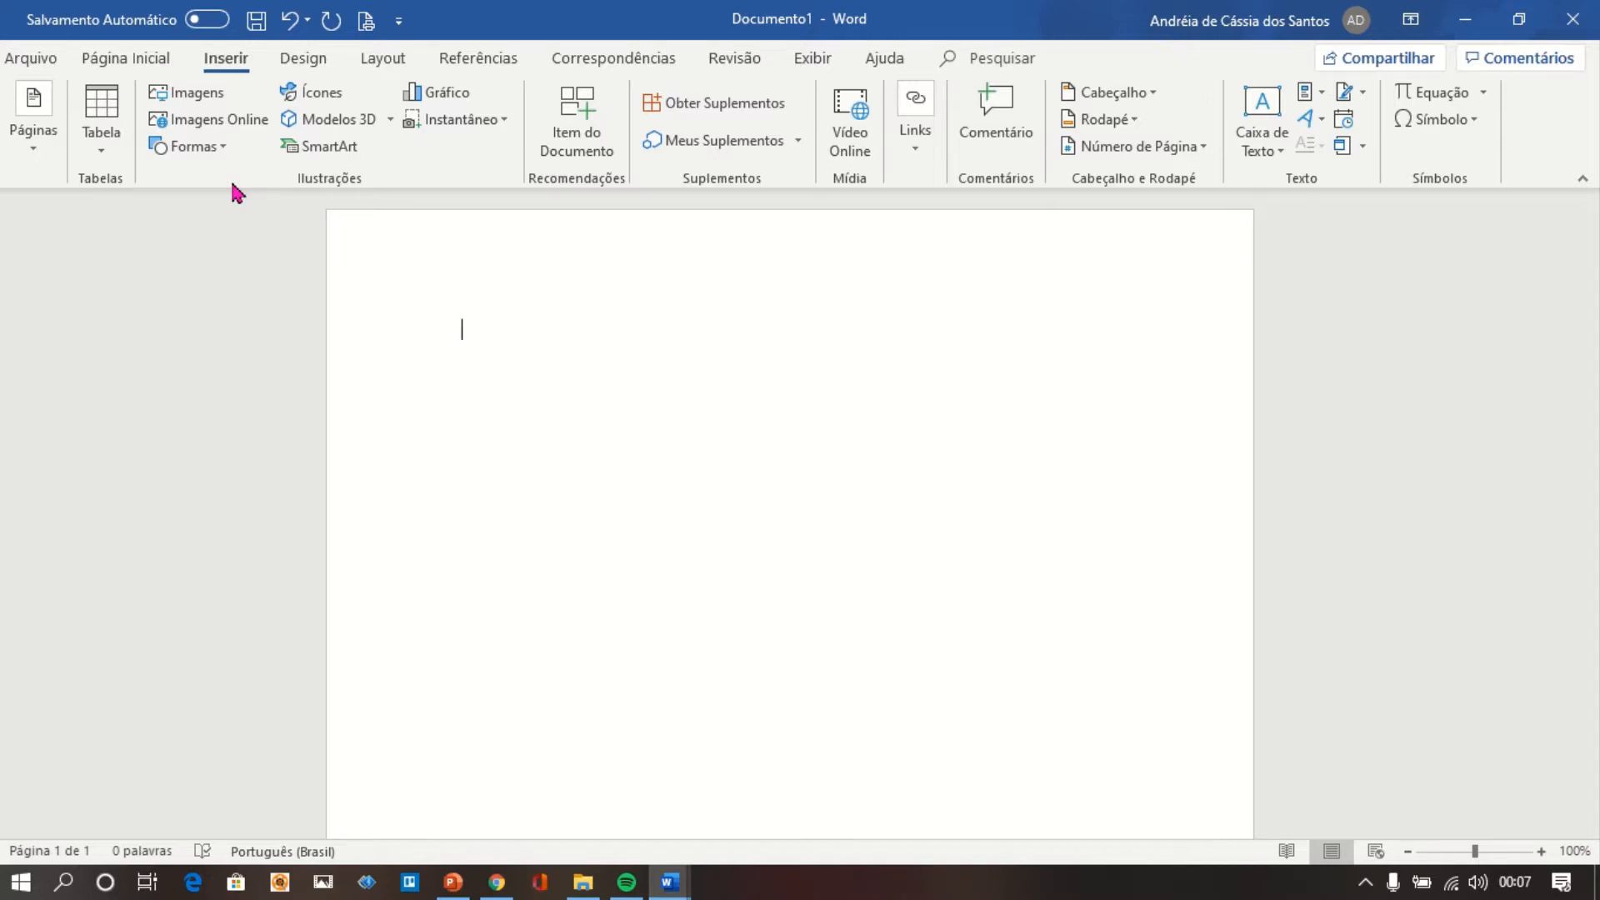
# Insert the picture chocolate.png from the Imagens folder and start a new line below it.
pyautogui.click(215, 97)
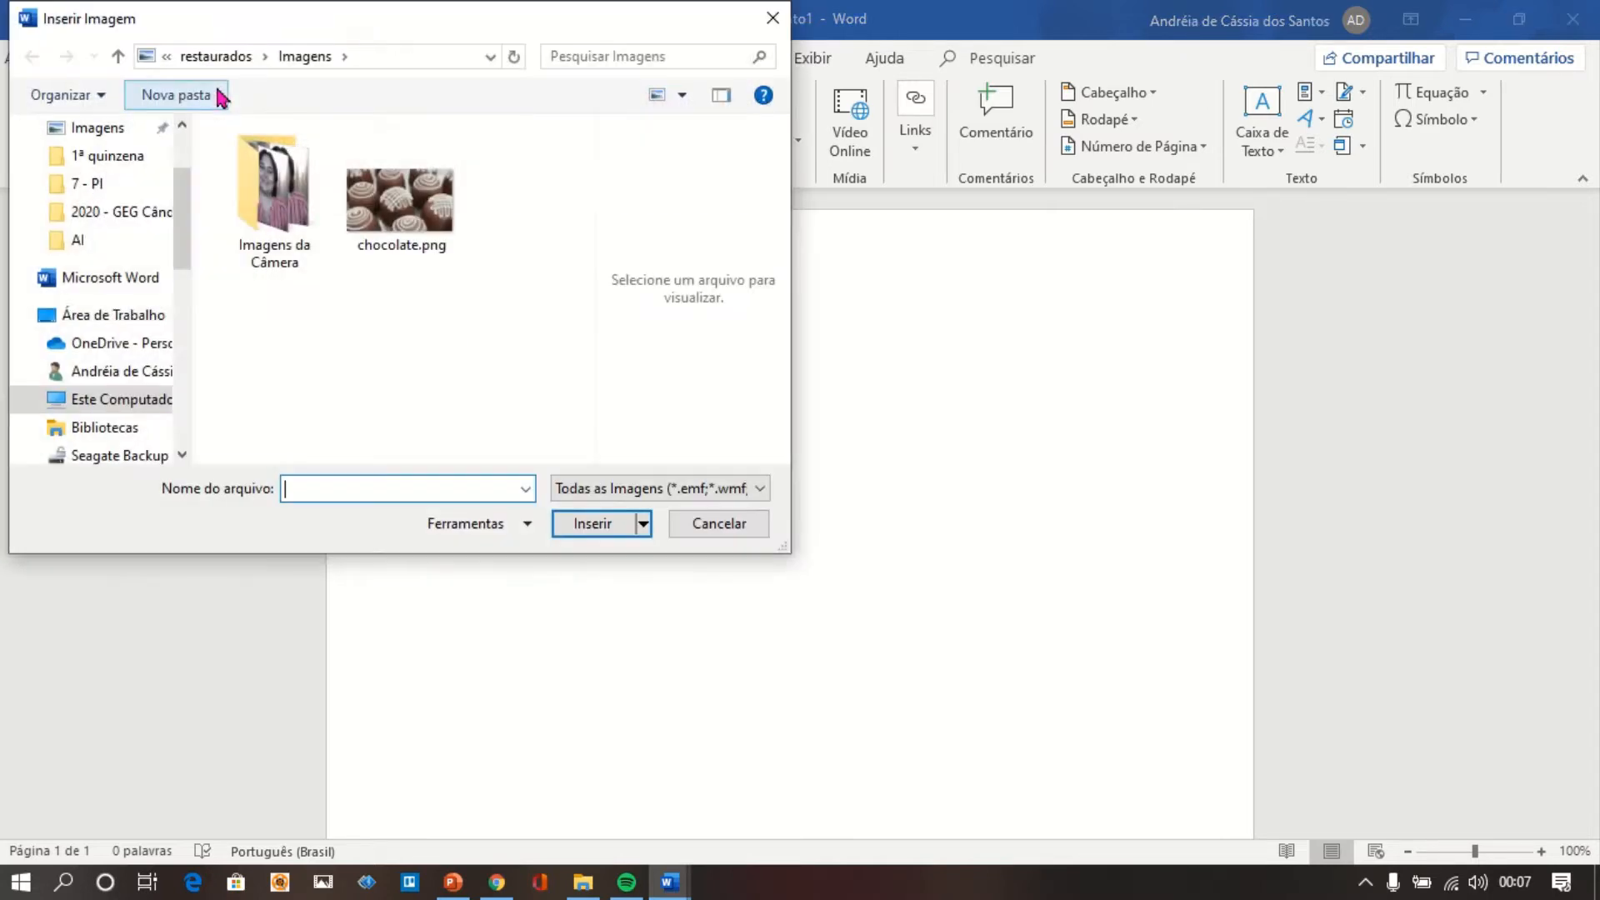
pyautogui.click(417, 202)
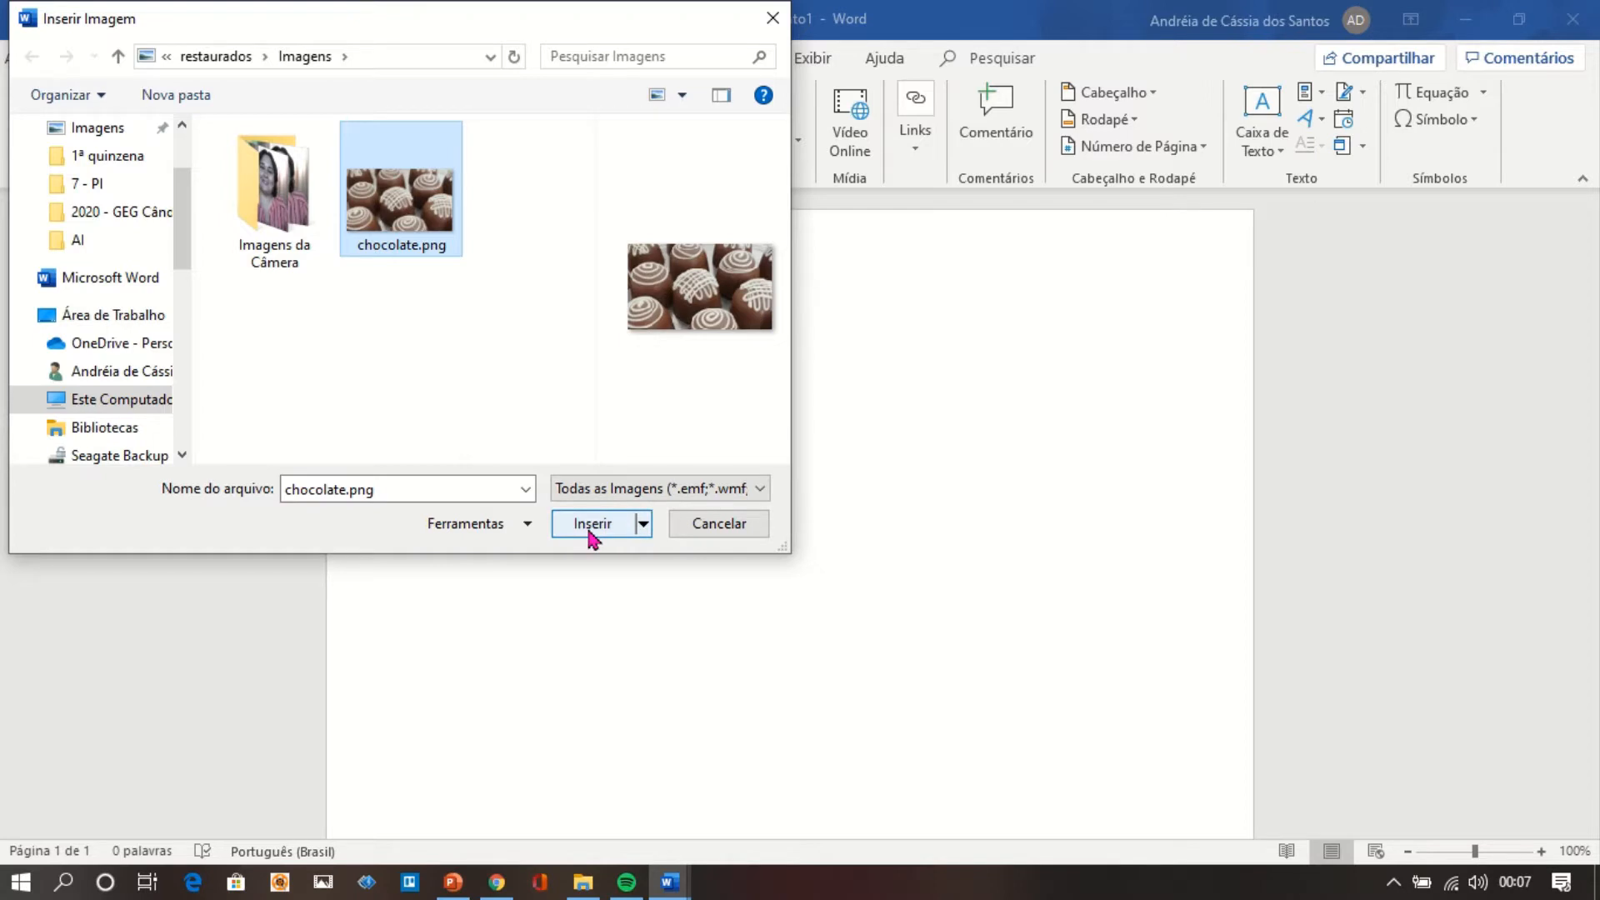
pyautogui.doubleClick(415, 221)
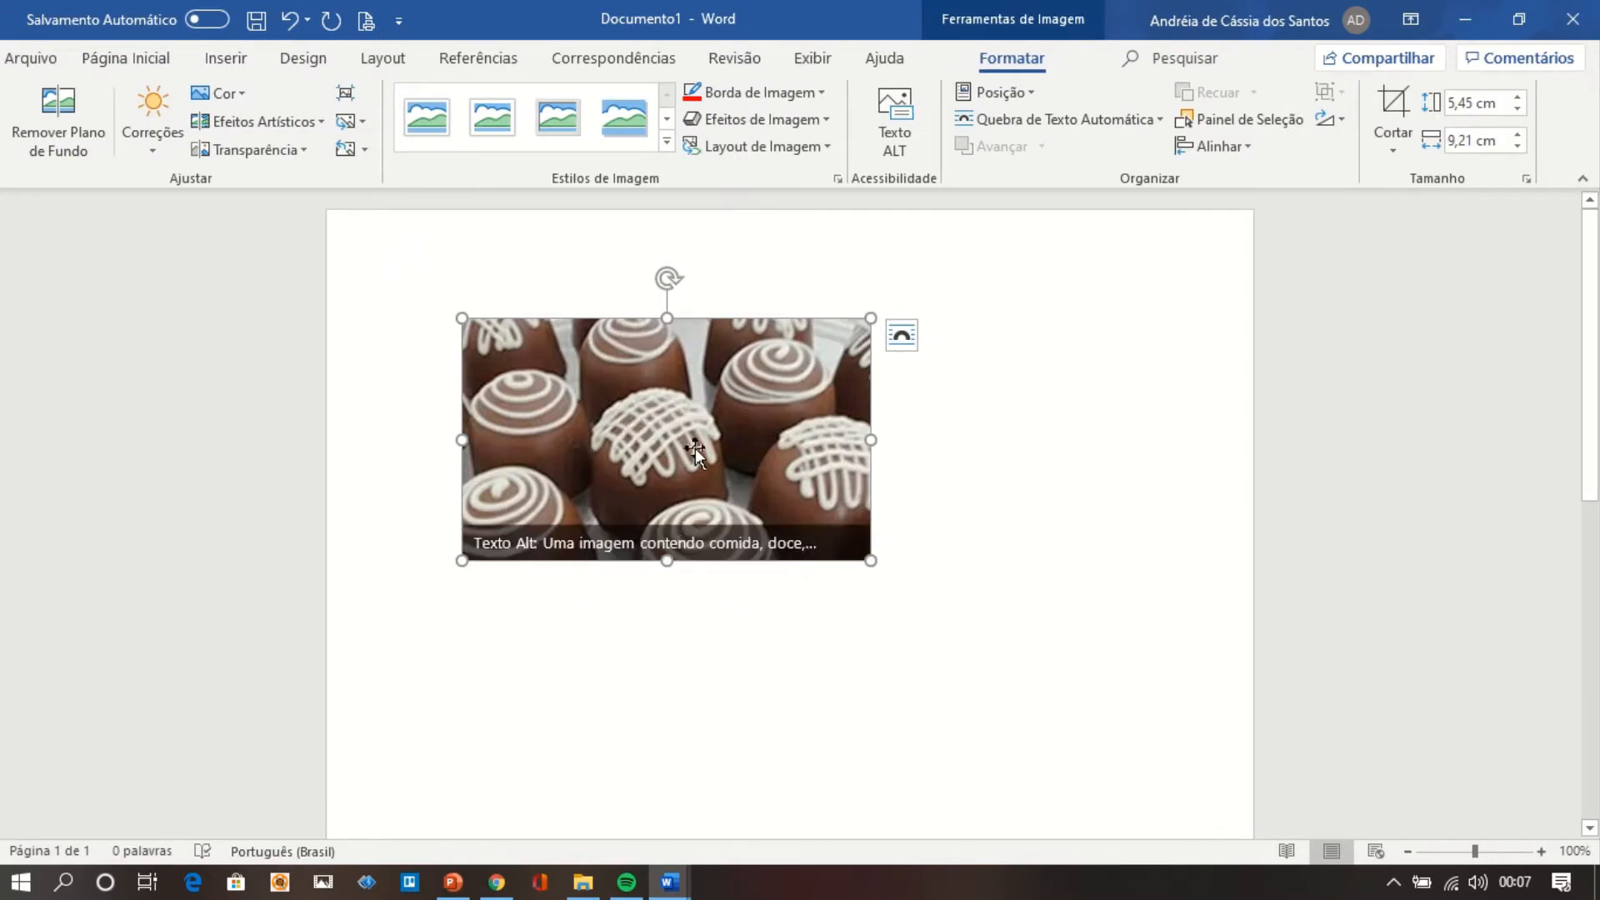
pyautogui.click(891, 516)
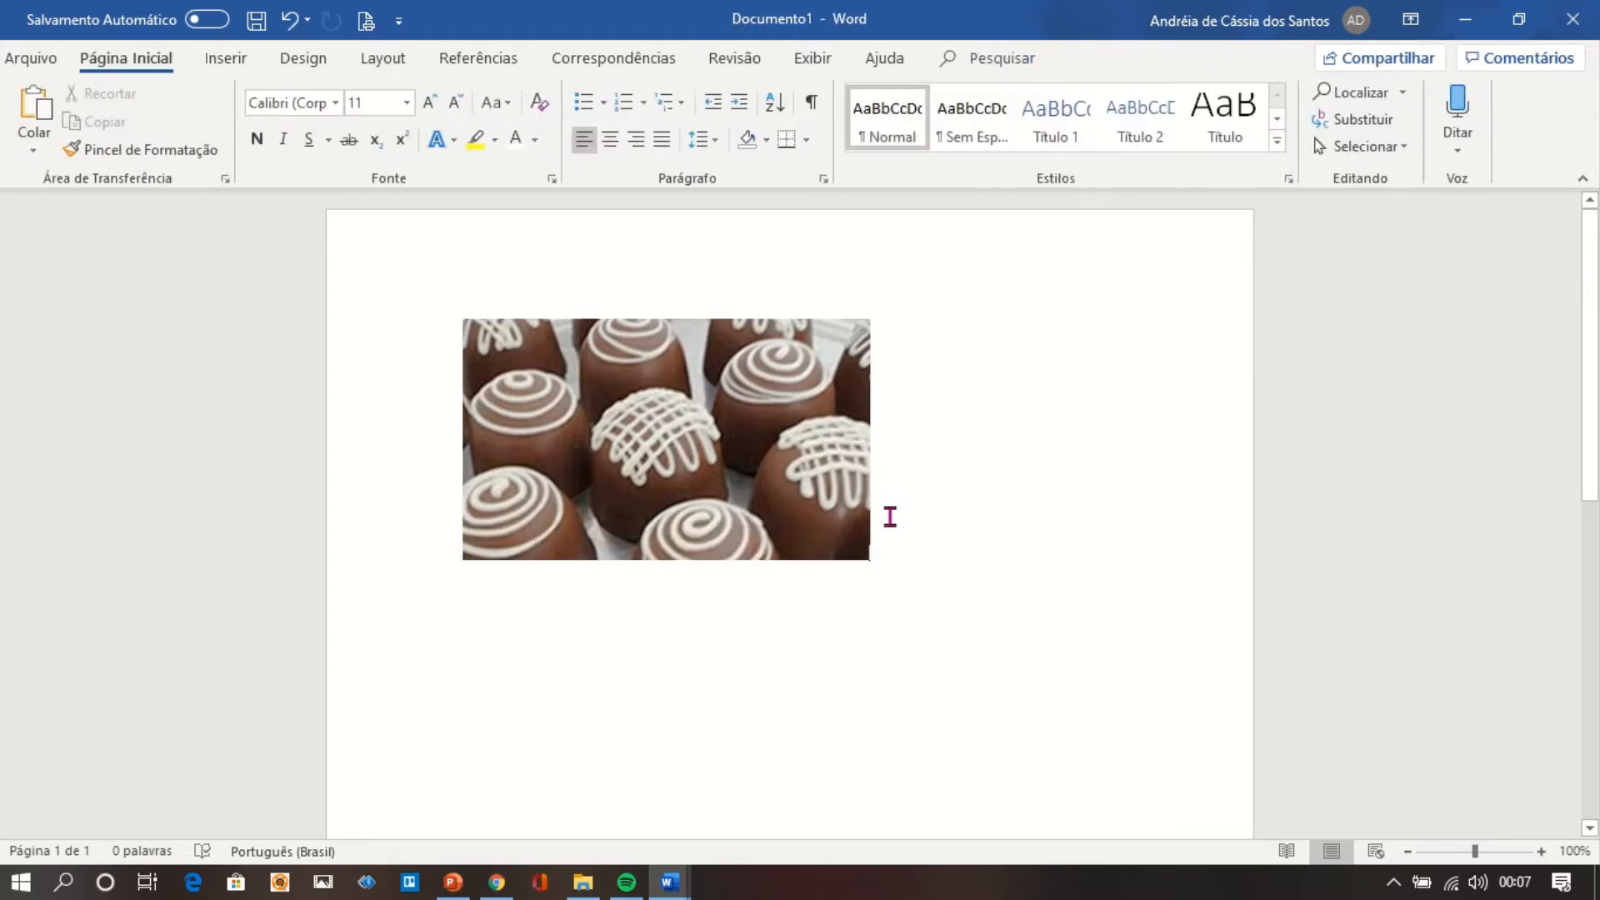
pyautogui.press('Return')
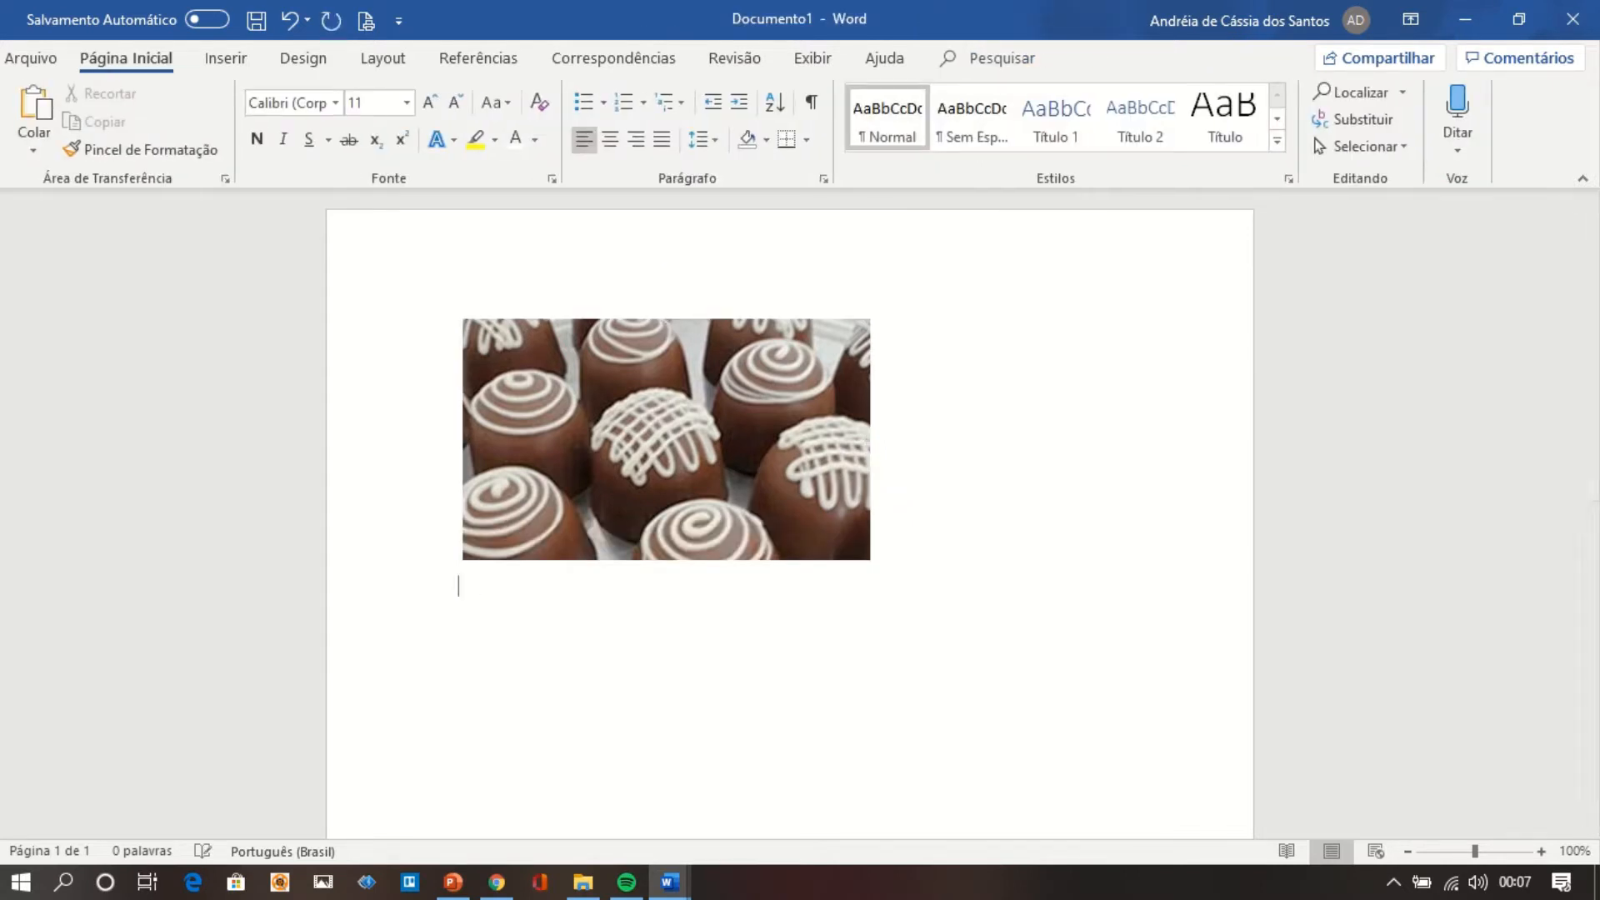
# Crop the right side of the chocolate picture so that it is about 5 cm wide.
pyautogui.click(702, 453)
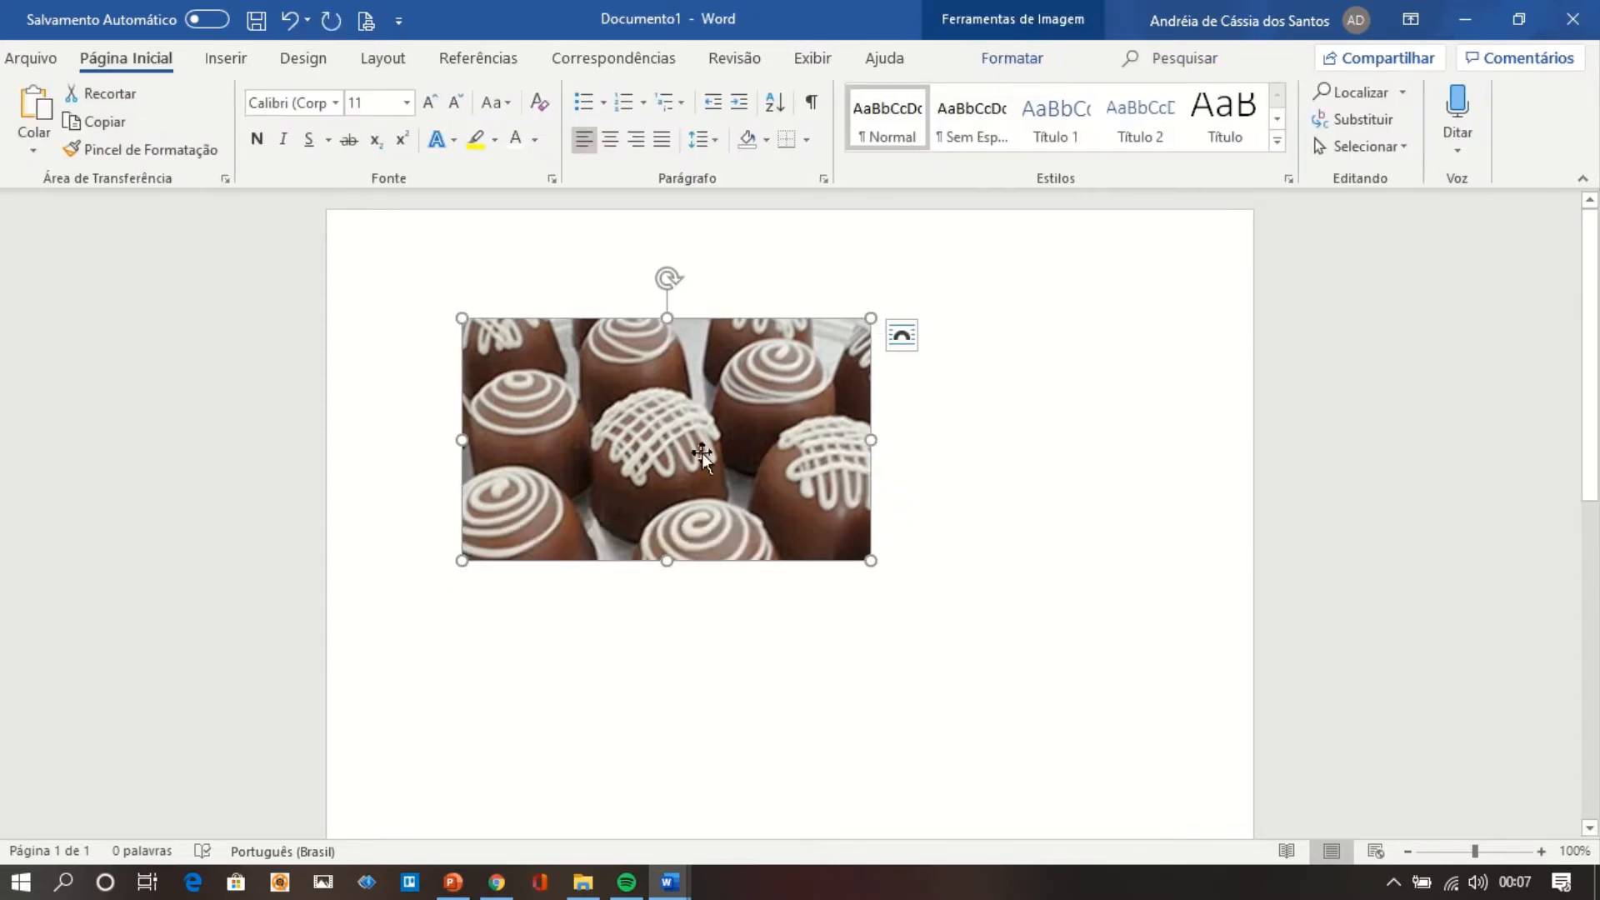
pyautogui.click(1074, 35)
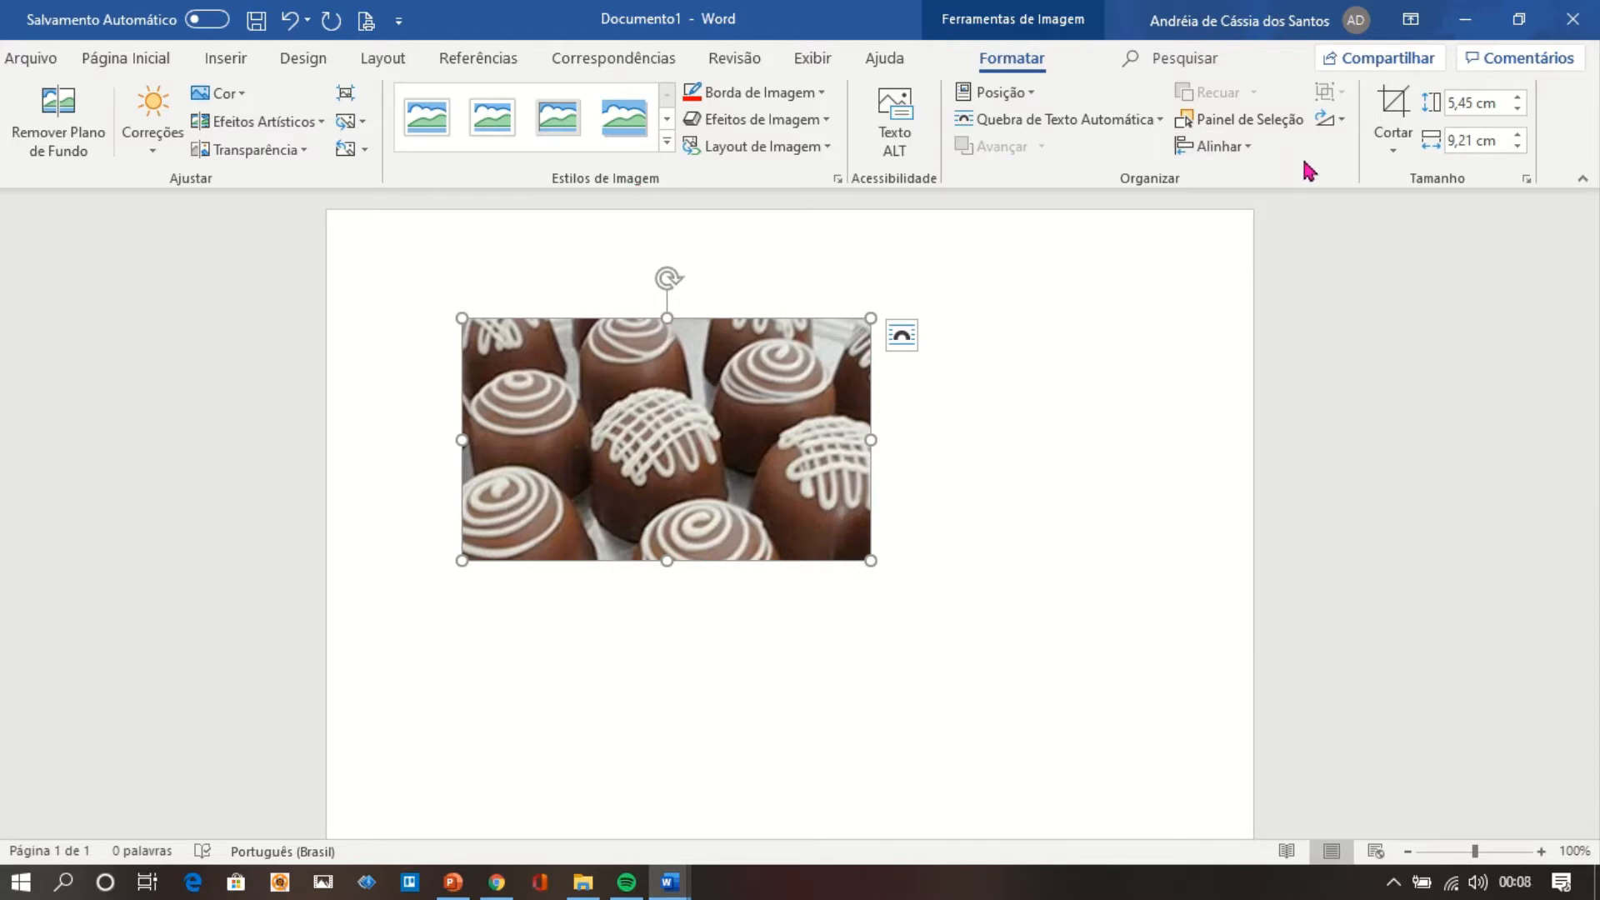
pyautogui.click(1403, 111)
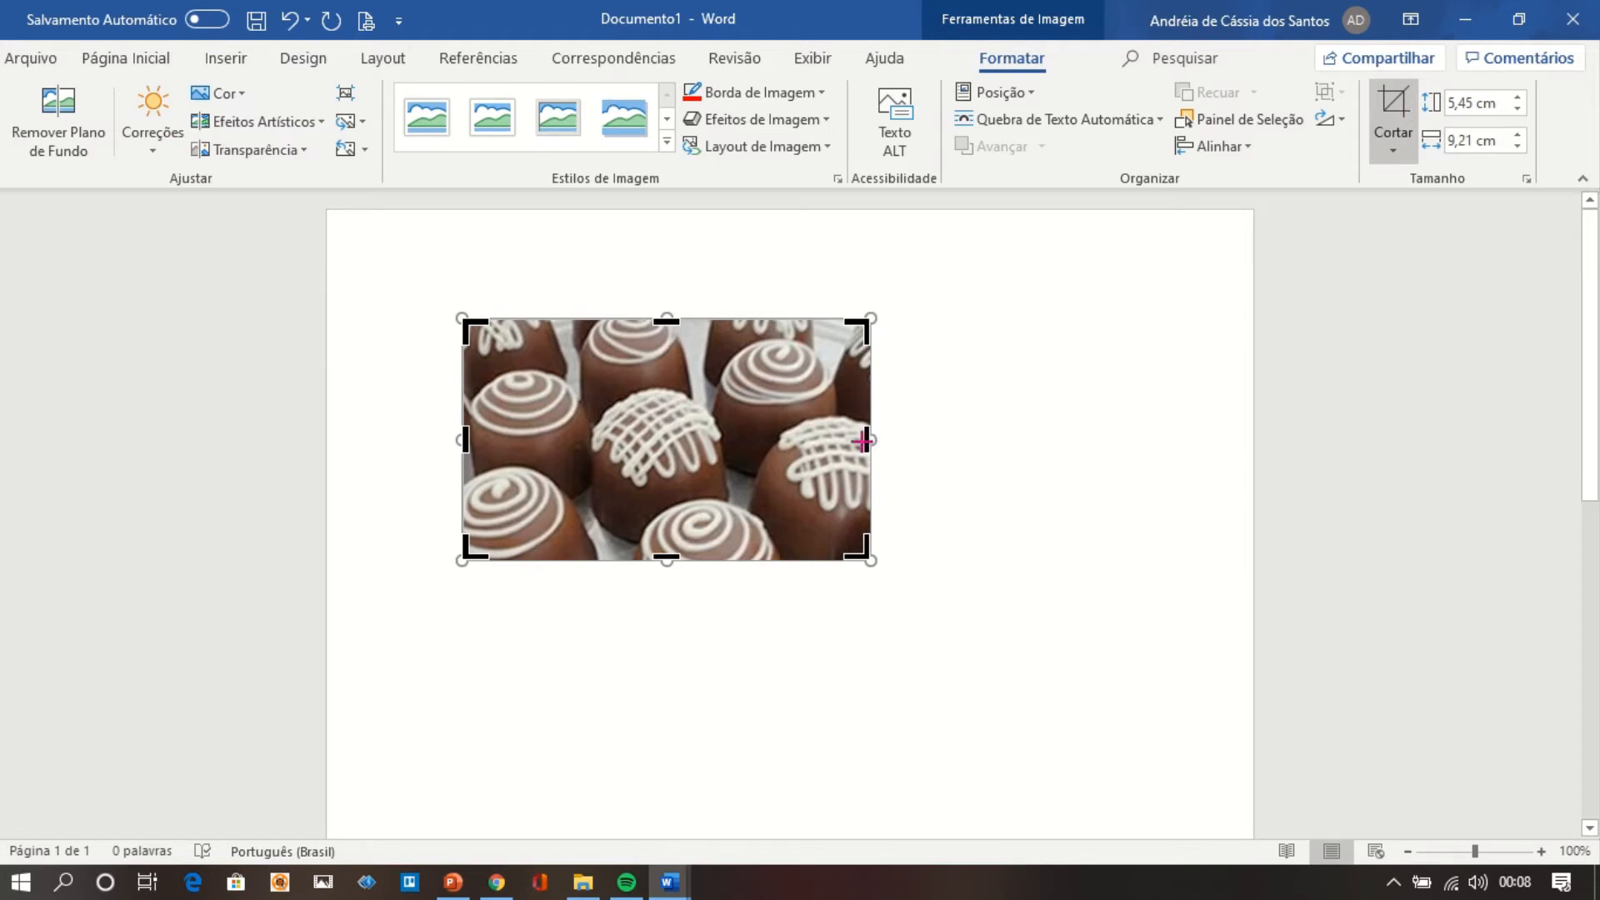
pyautogui.moveTo(869, 439); pyautogui.dragTo(685, 435)
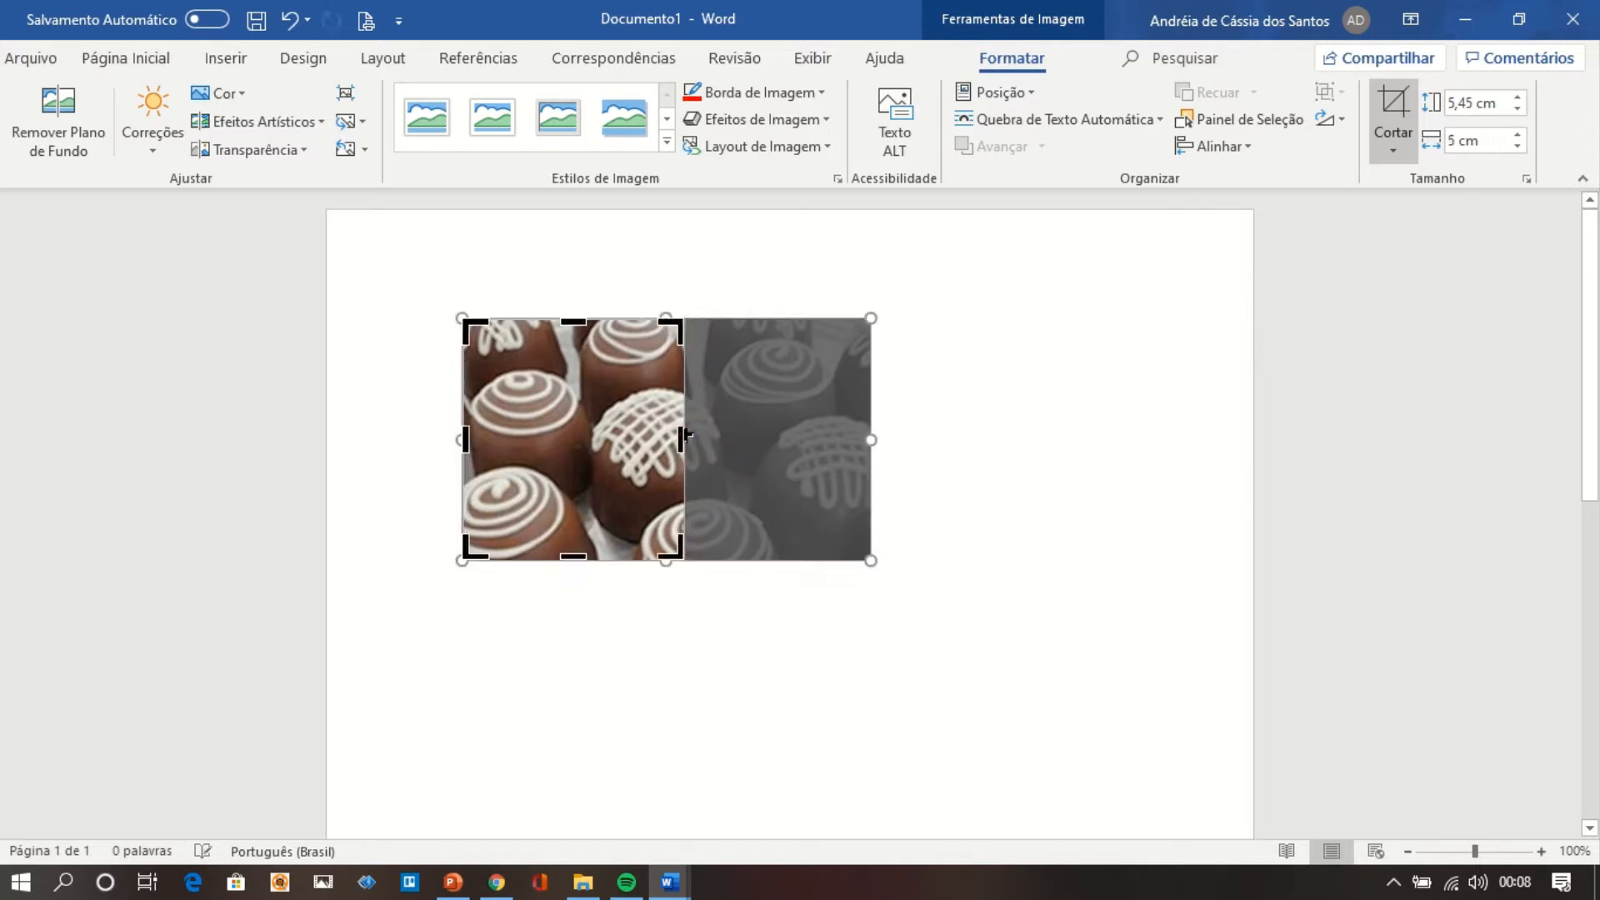
pyautogui.click(722, 606)
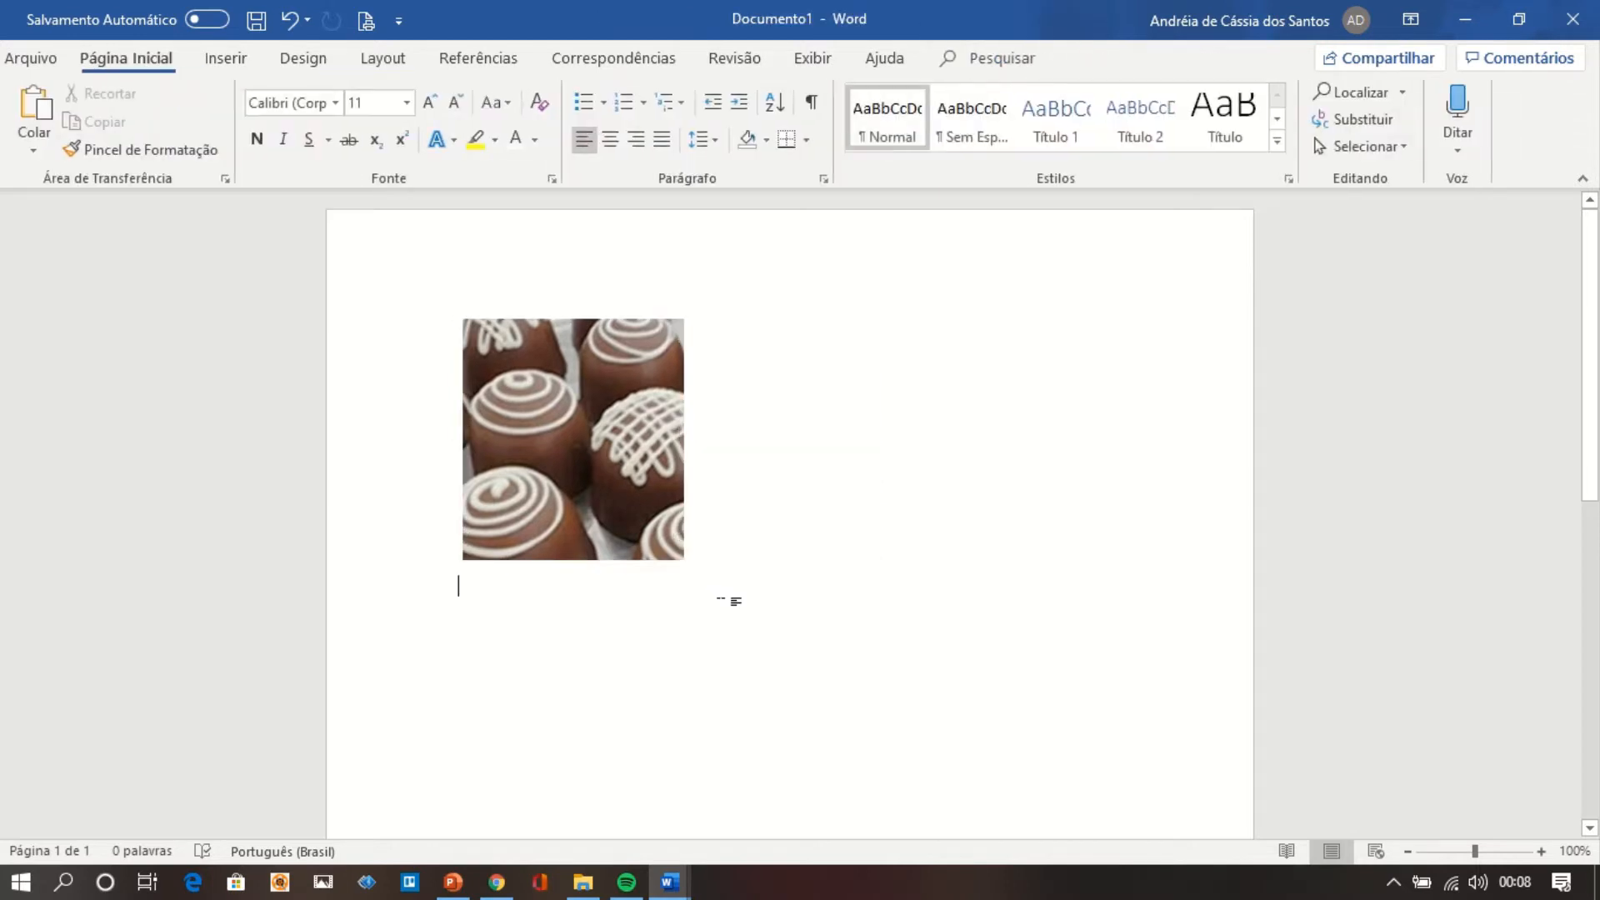
# Apply the oval picture style with a black frame and shadow to the cropped chocolate picture.
pyautogui.click(571, 465)
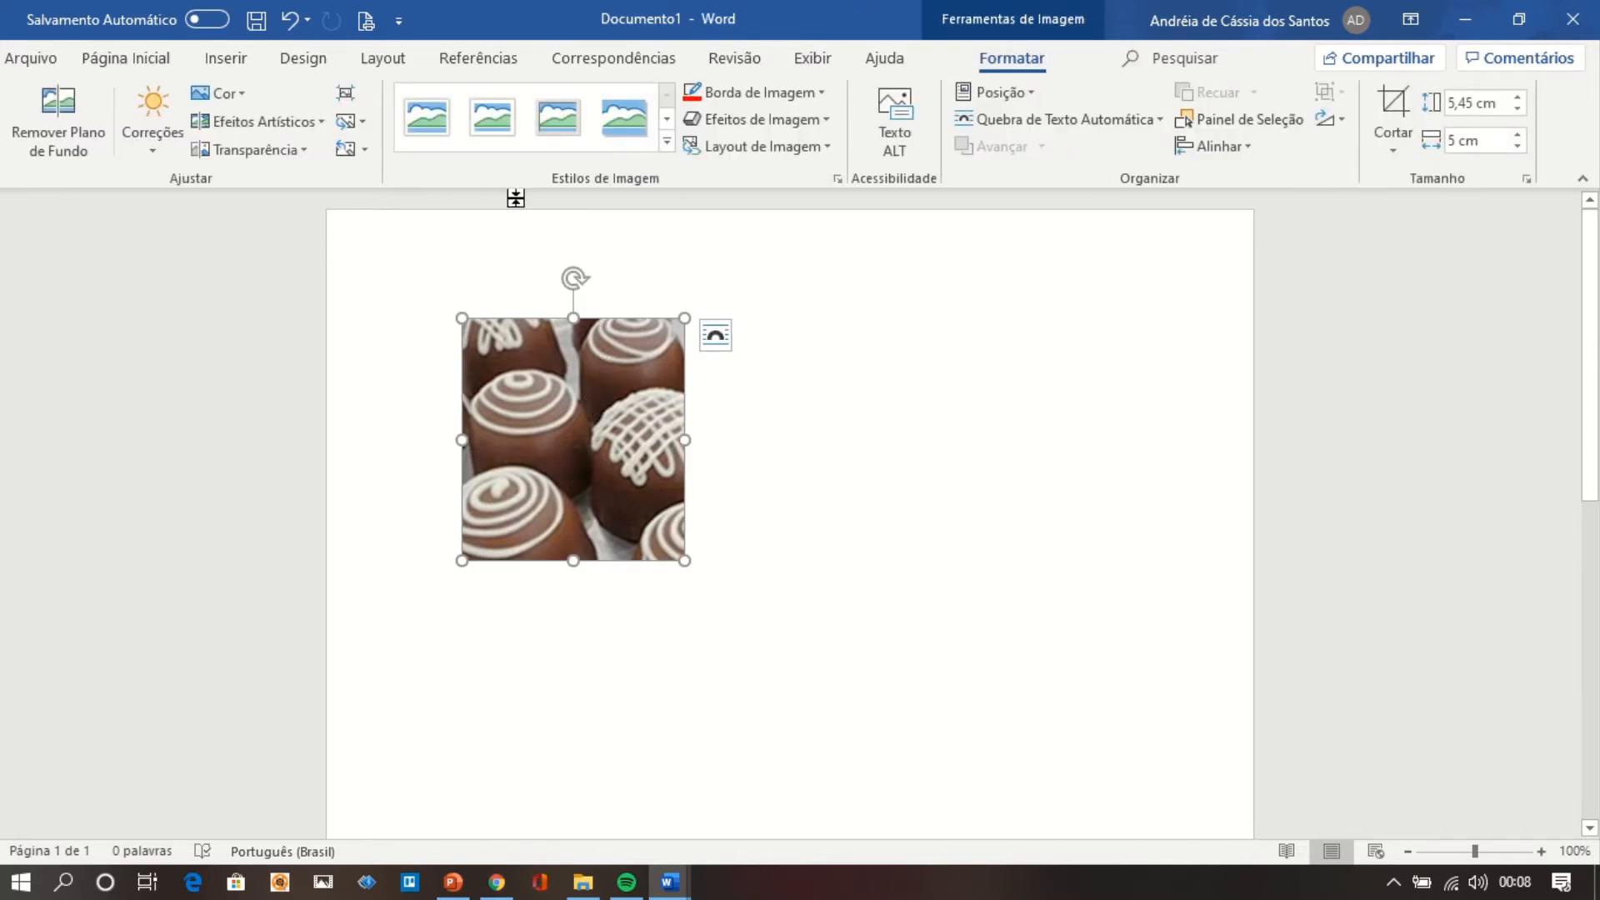
pyautogui.click(426, 133)
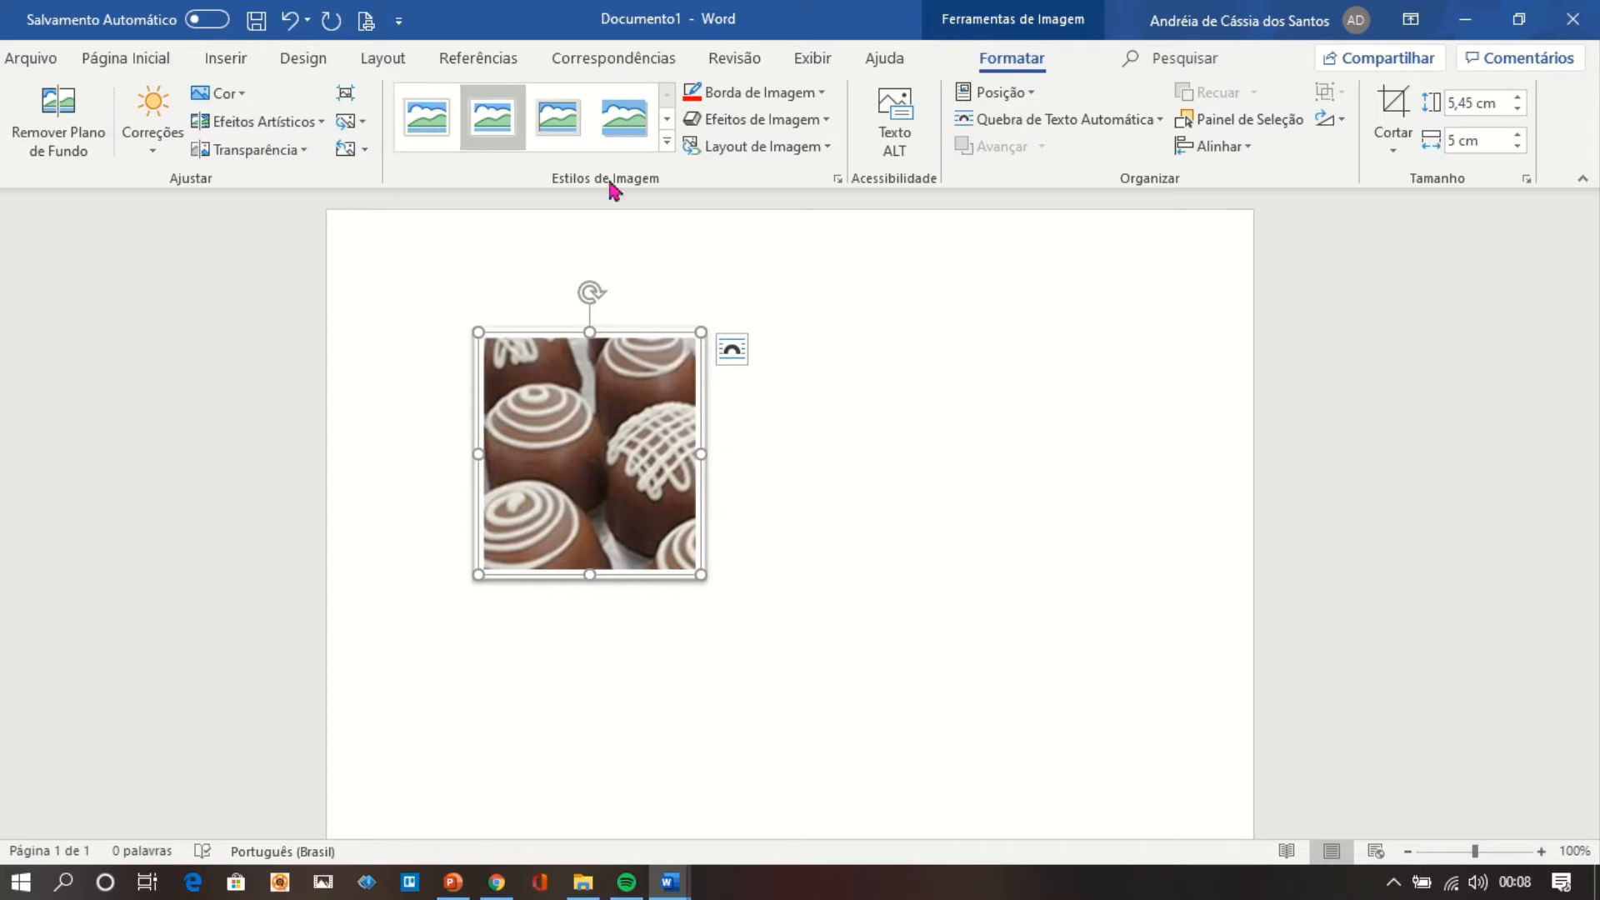
pyautogui.click(666, 145)
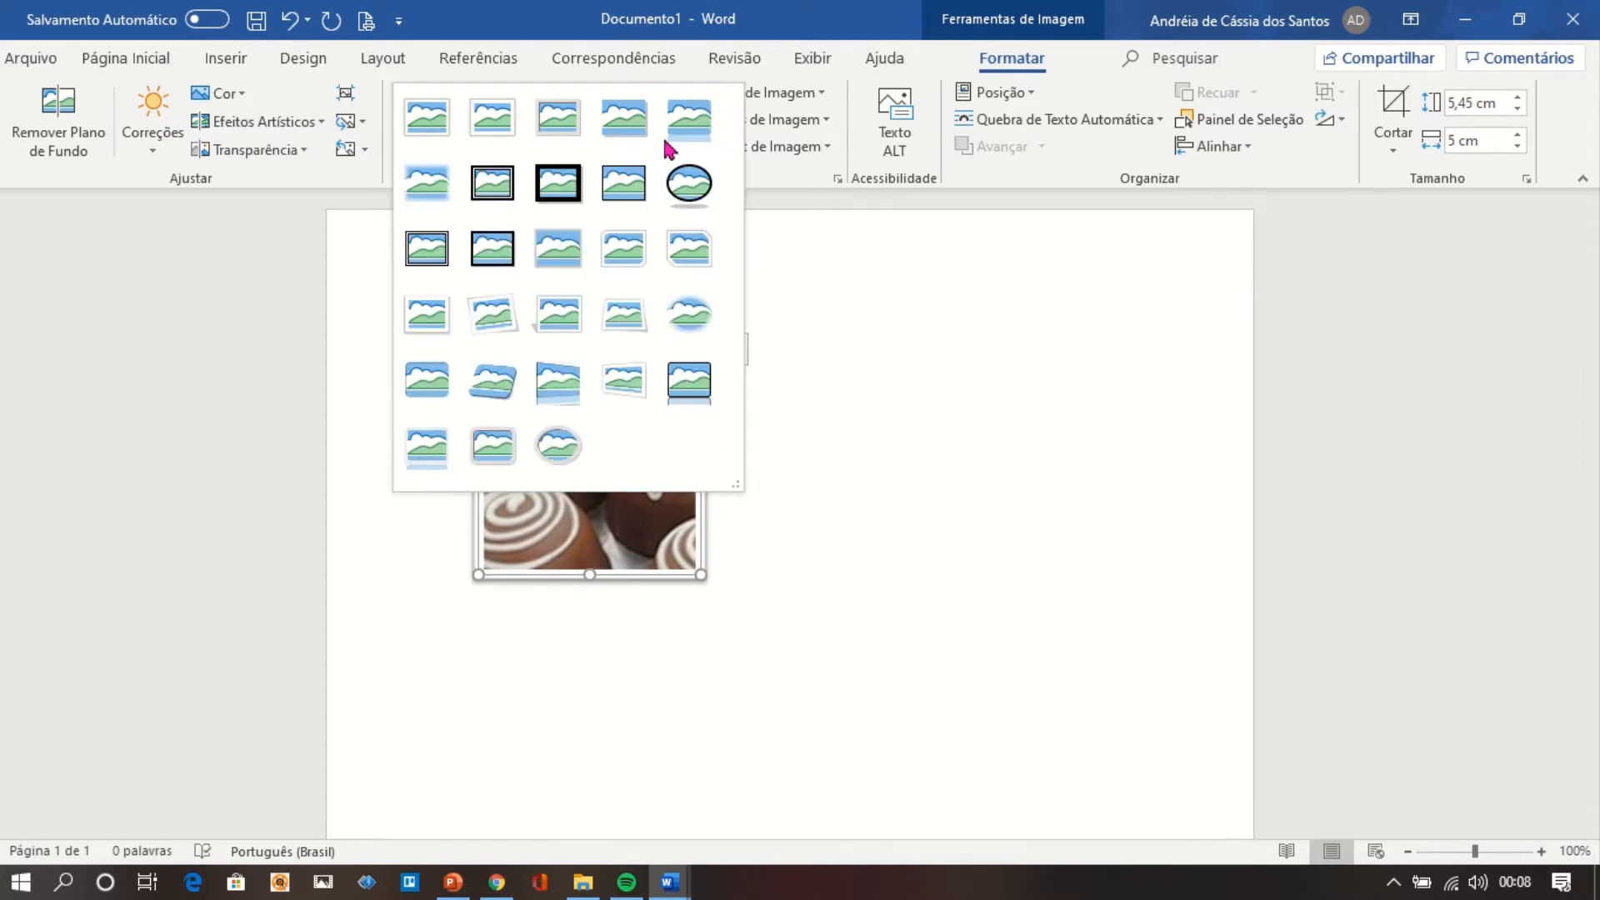
pyautogui.click(689, 181)
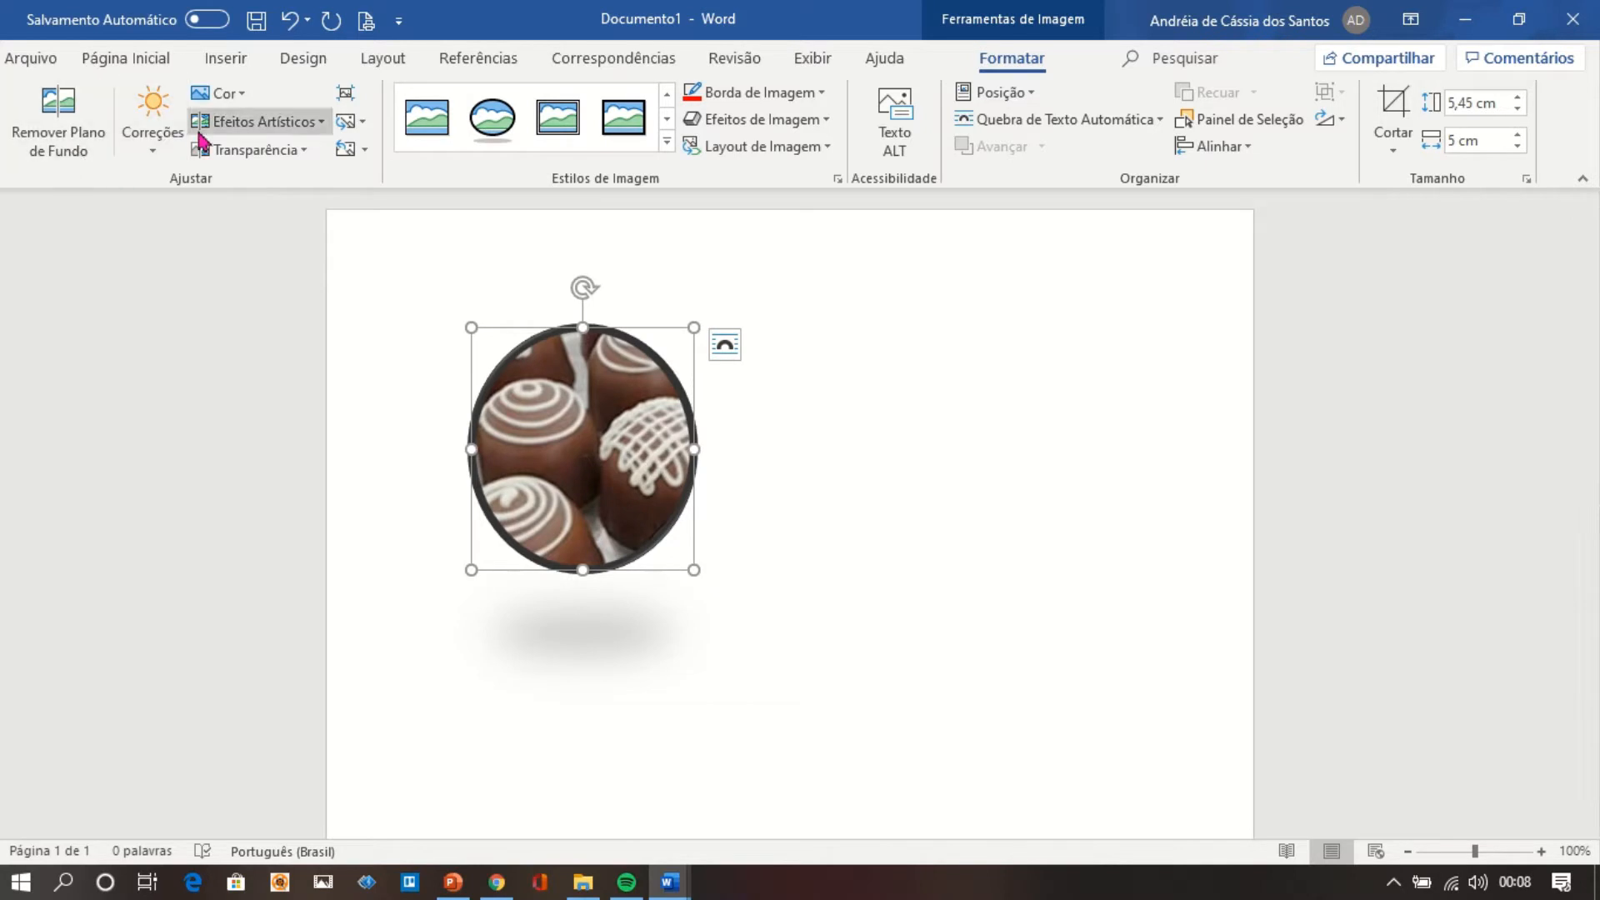
# Brighten the chocolate picture with the brightest correction preset in the middle contrast row, then deselect it.
pyautogui.click(154, 150)
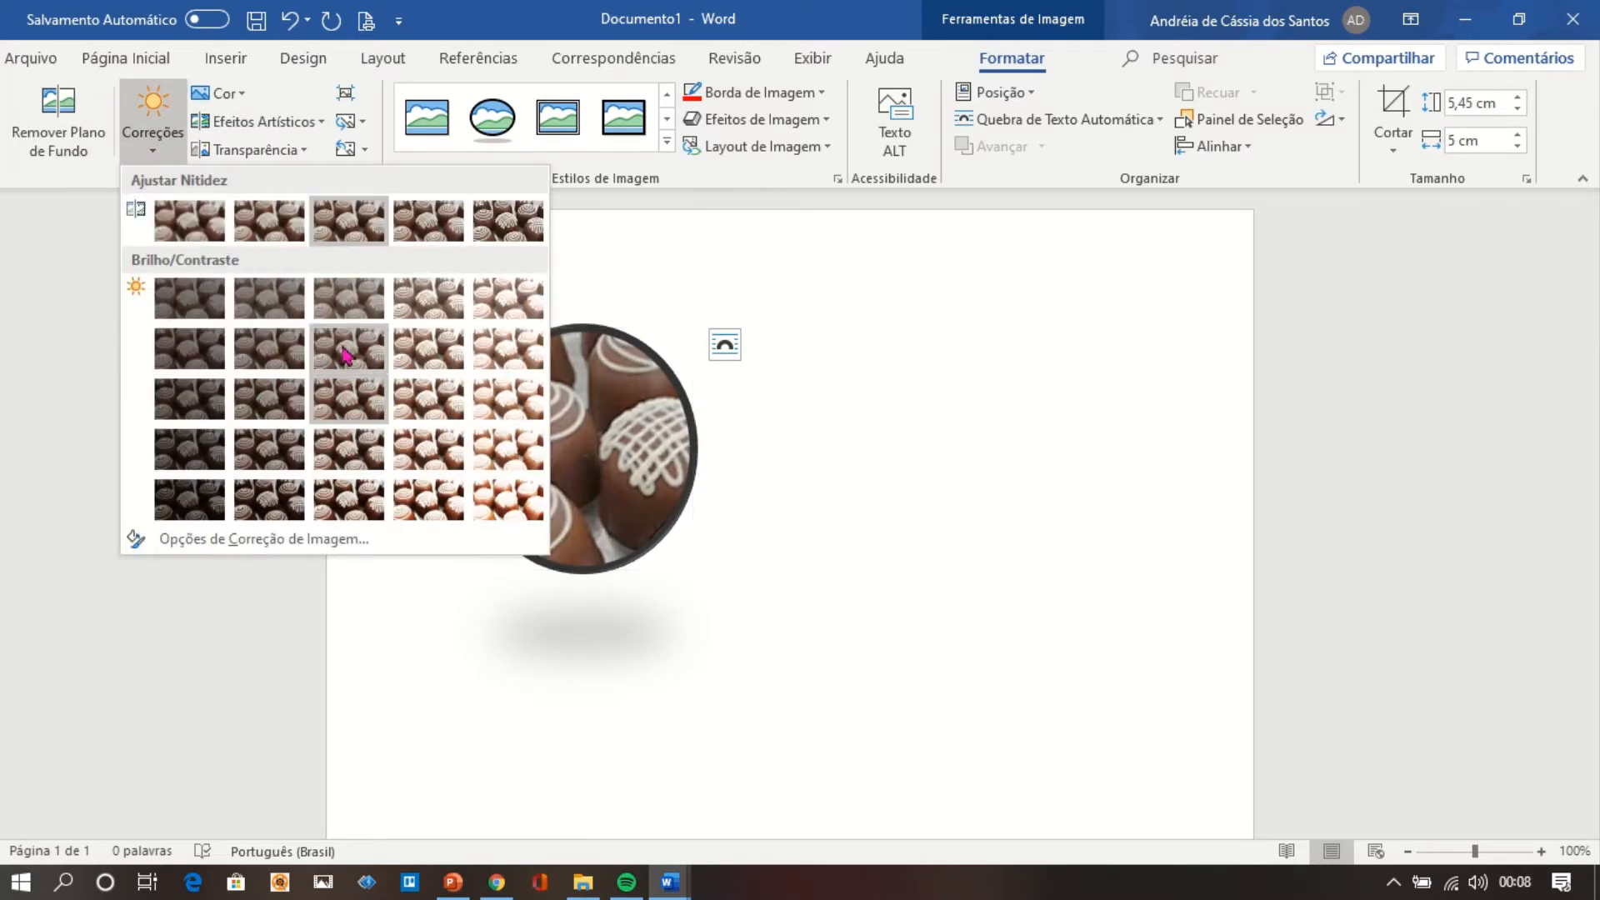
pyautogui.click(503, 399)
pyautogui.click(723, 467)
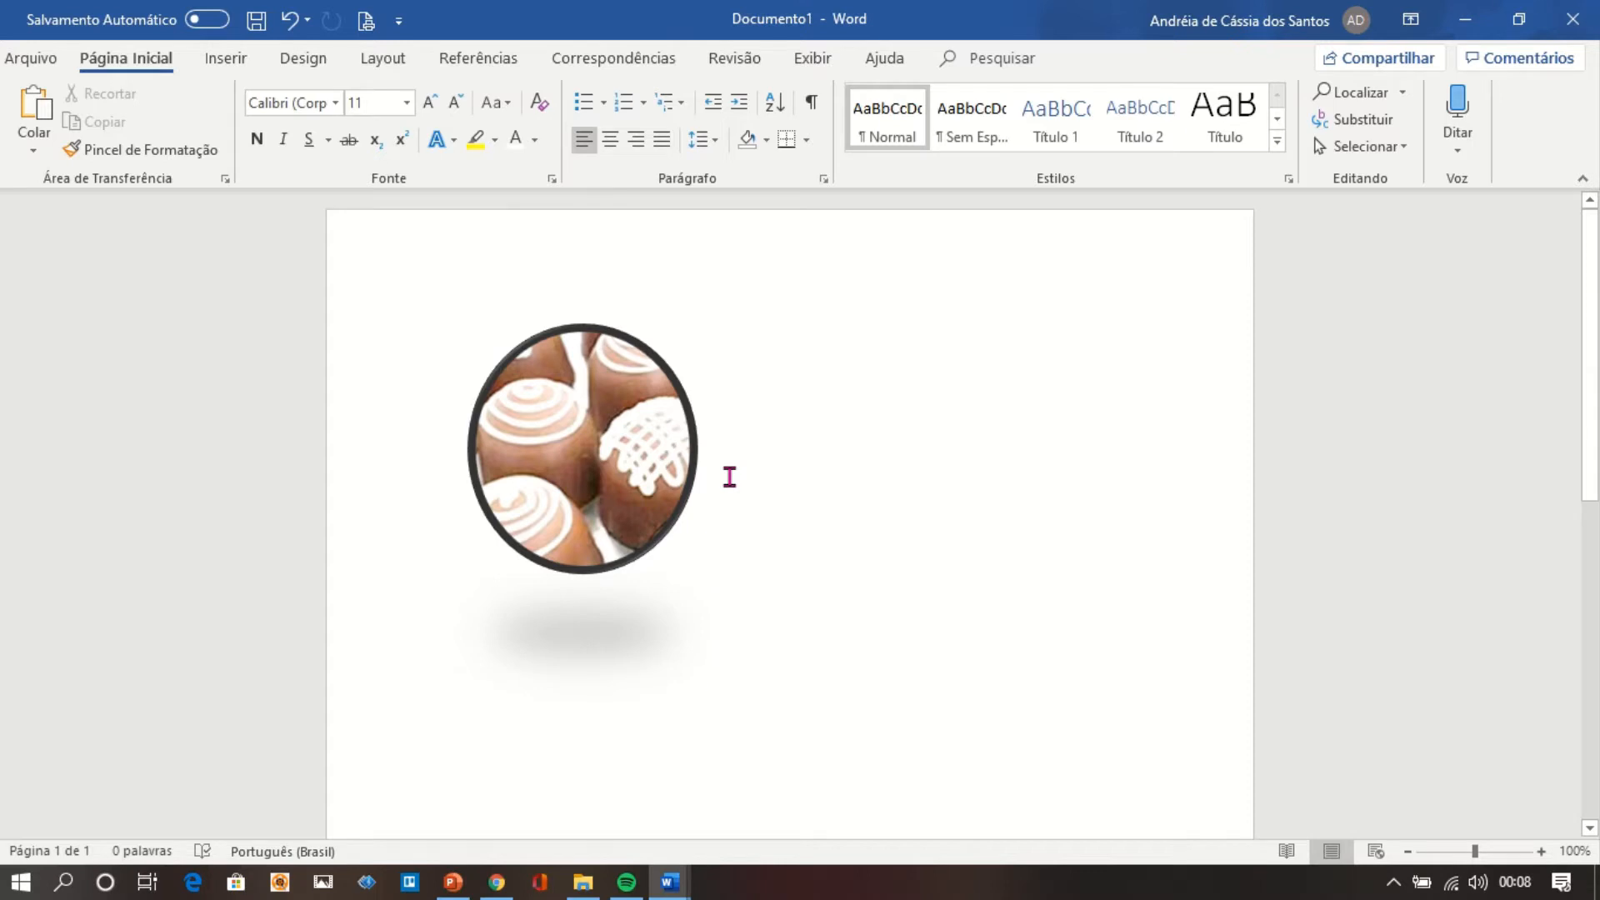
pyautogui.click(585, 432)
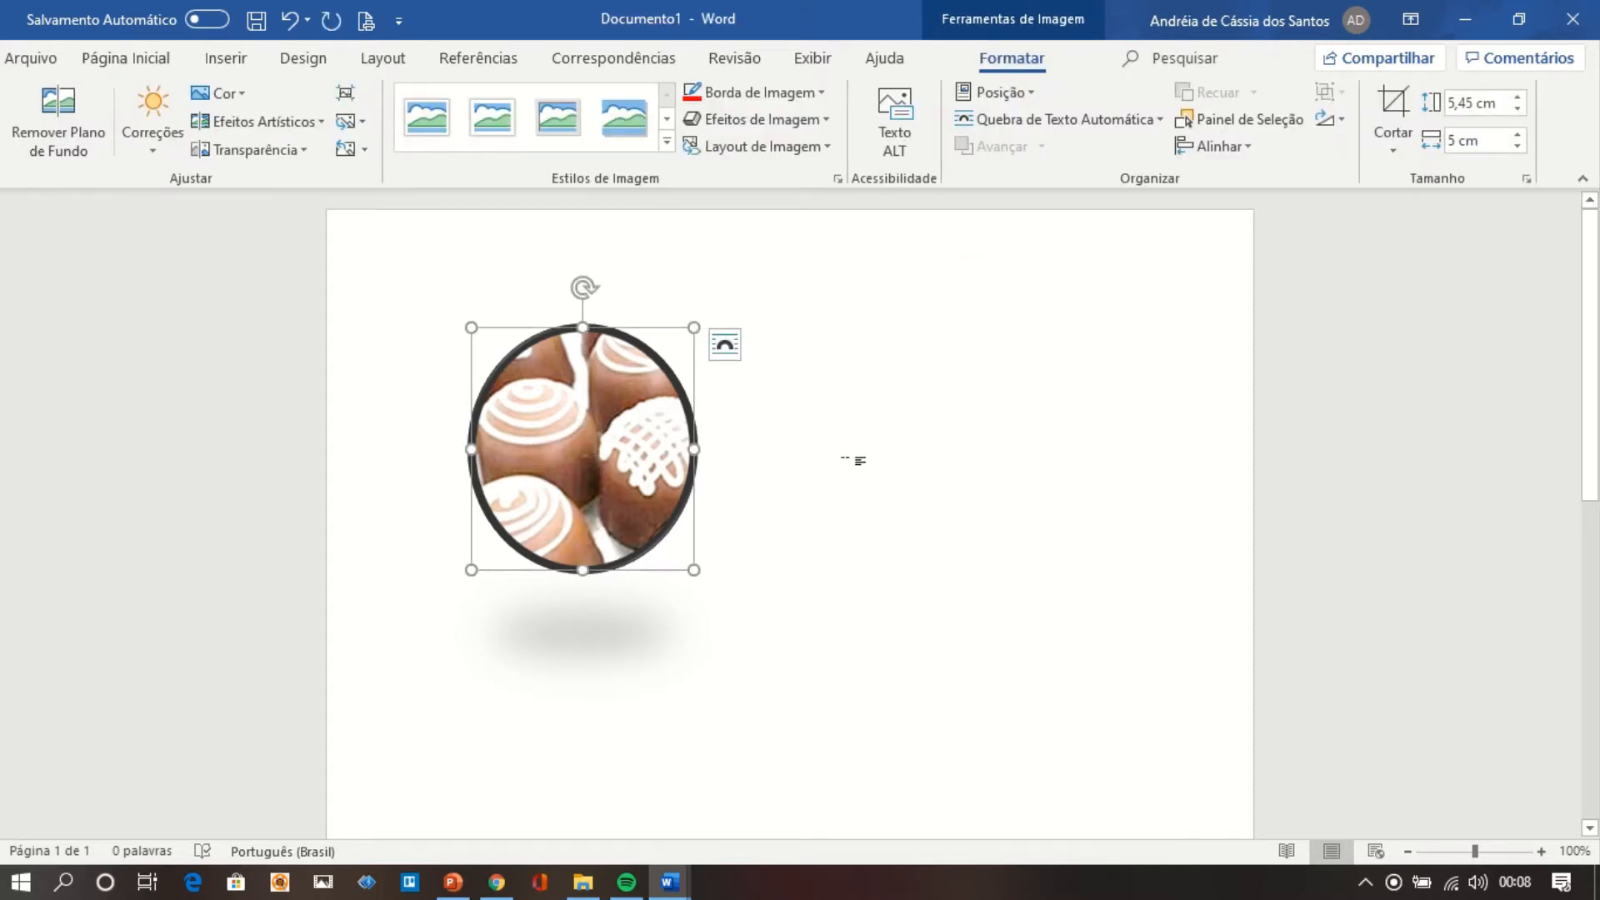
pyautogui.click(856, 464)
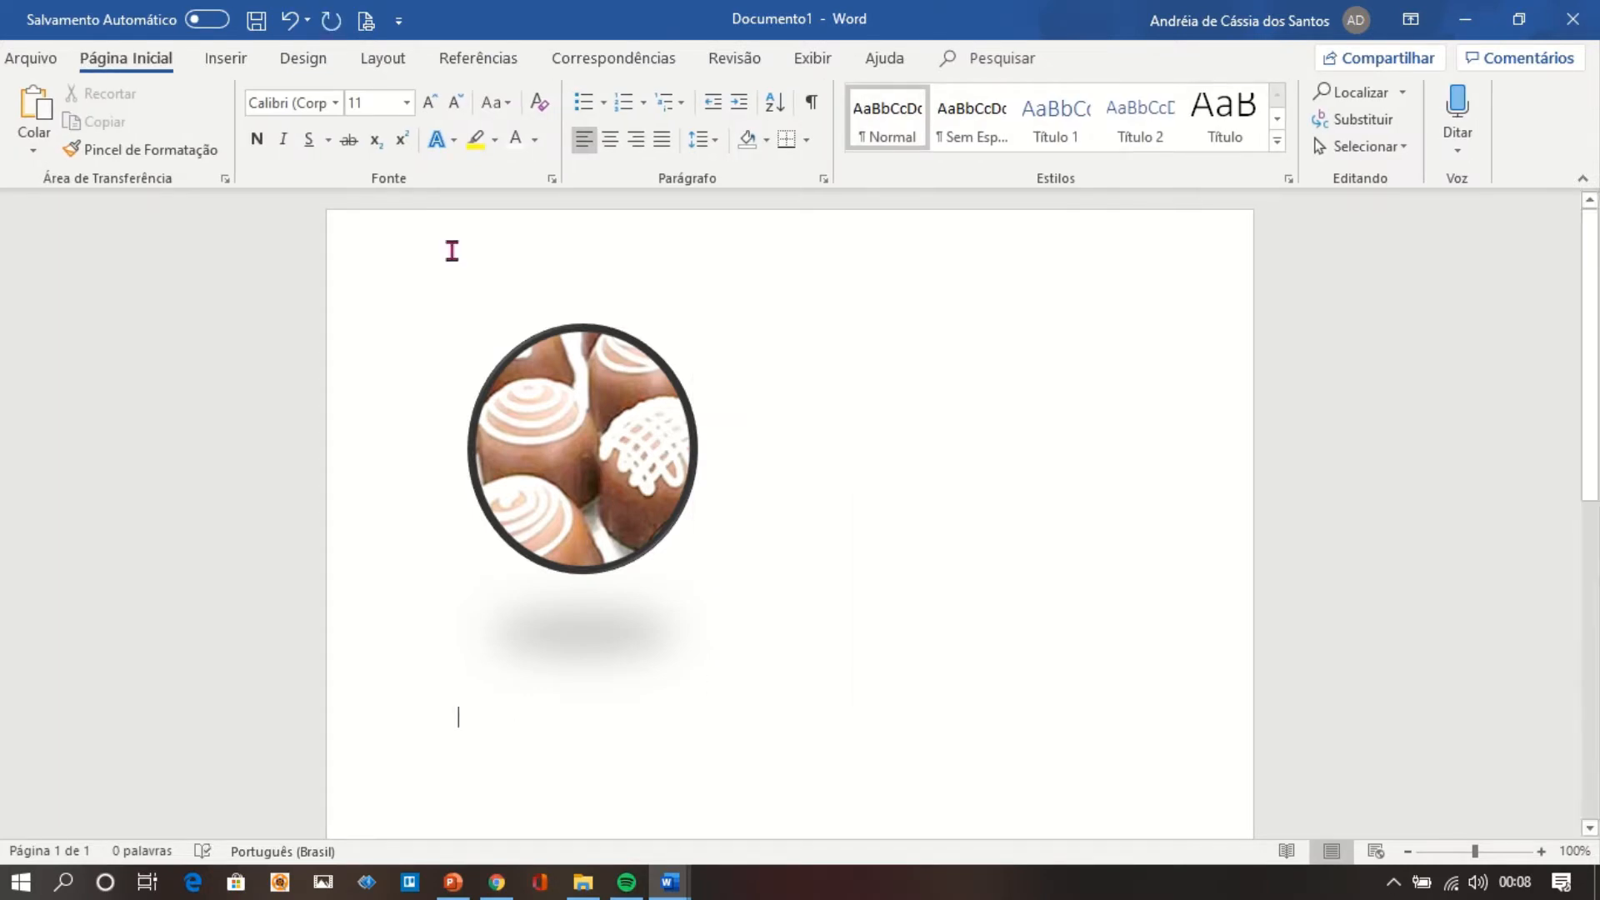
# Open the online picture search and browse the Praia category.
pyautogui.click(226, 72)
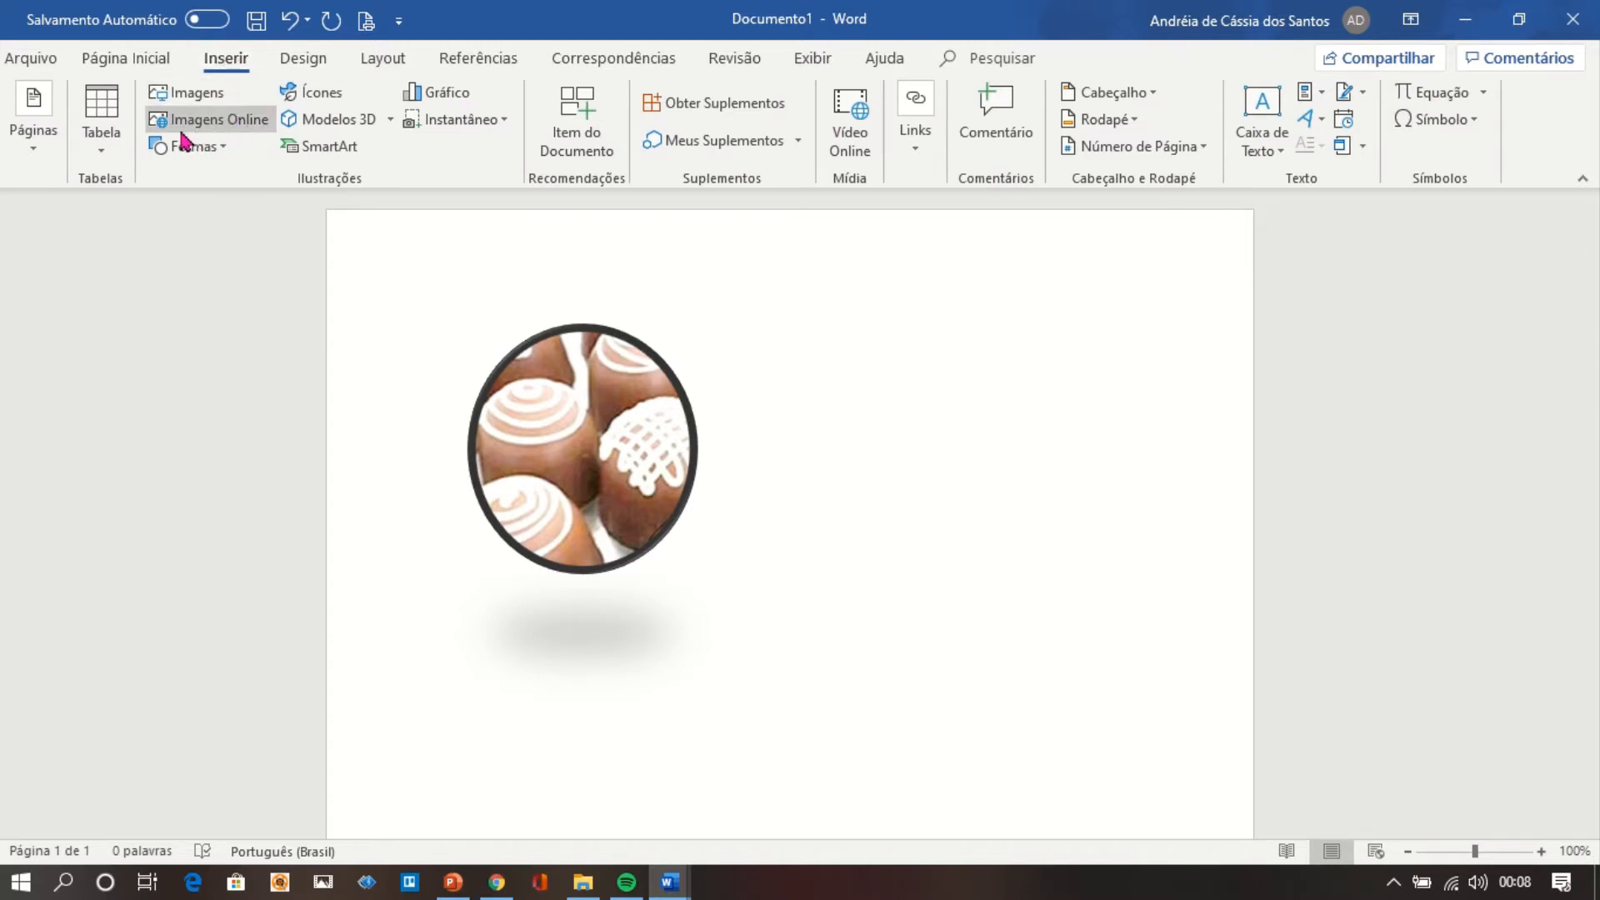
pyautogui.click(223, 125)
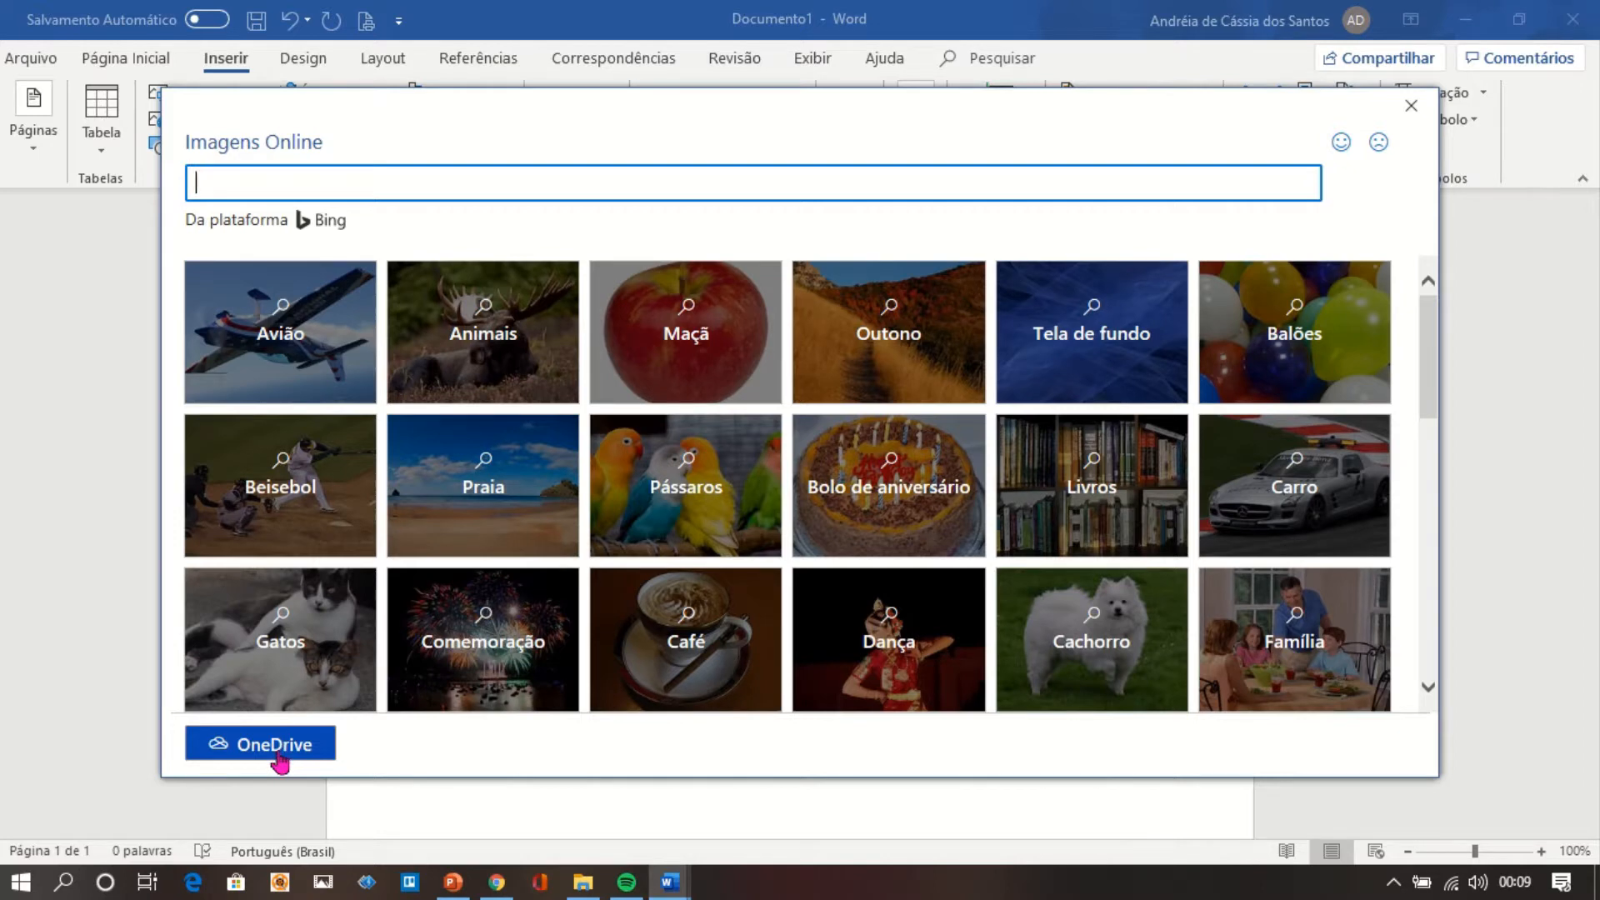
pyautogui.click(530, 482)
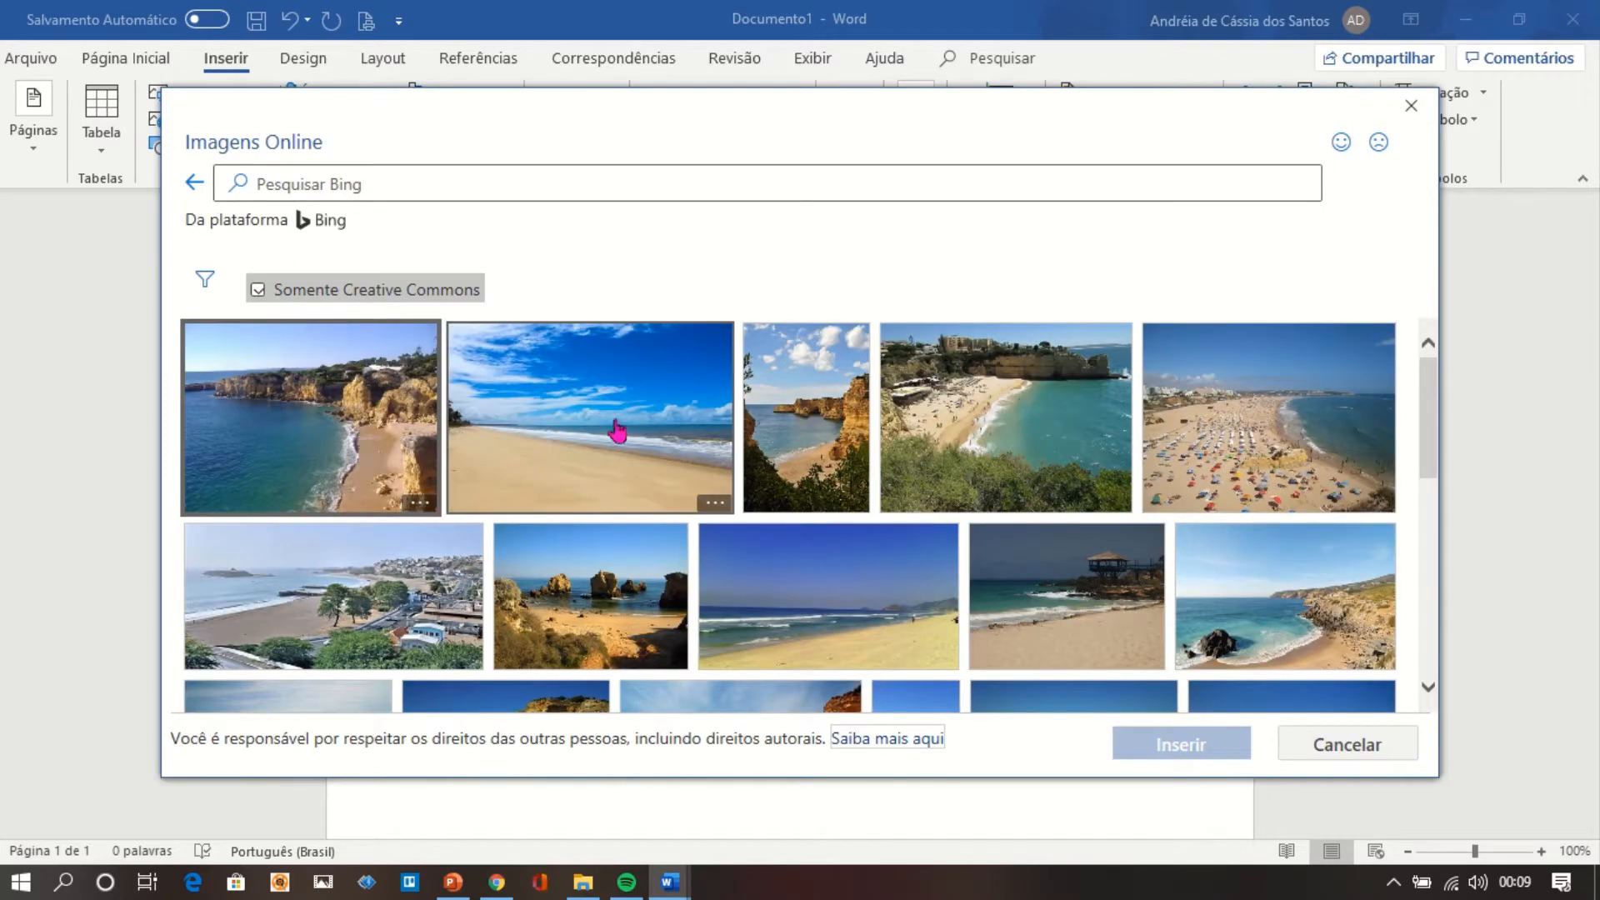
# View the size and source details of the empty sandy beach photo and of the crowded beach photo.
pyautogui.click(715, 505)
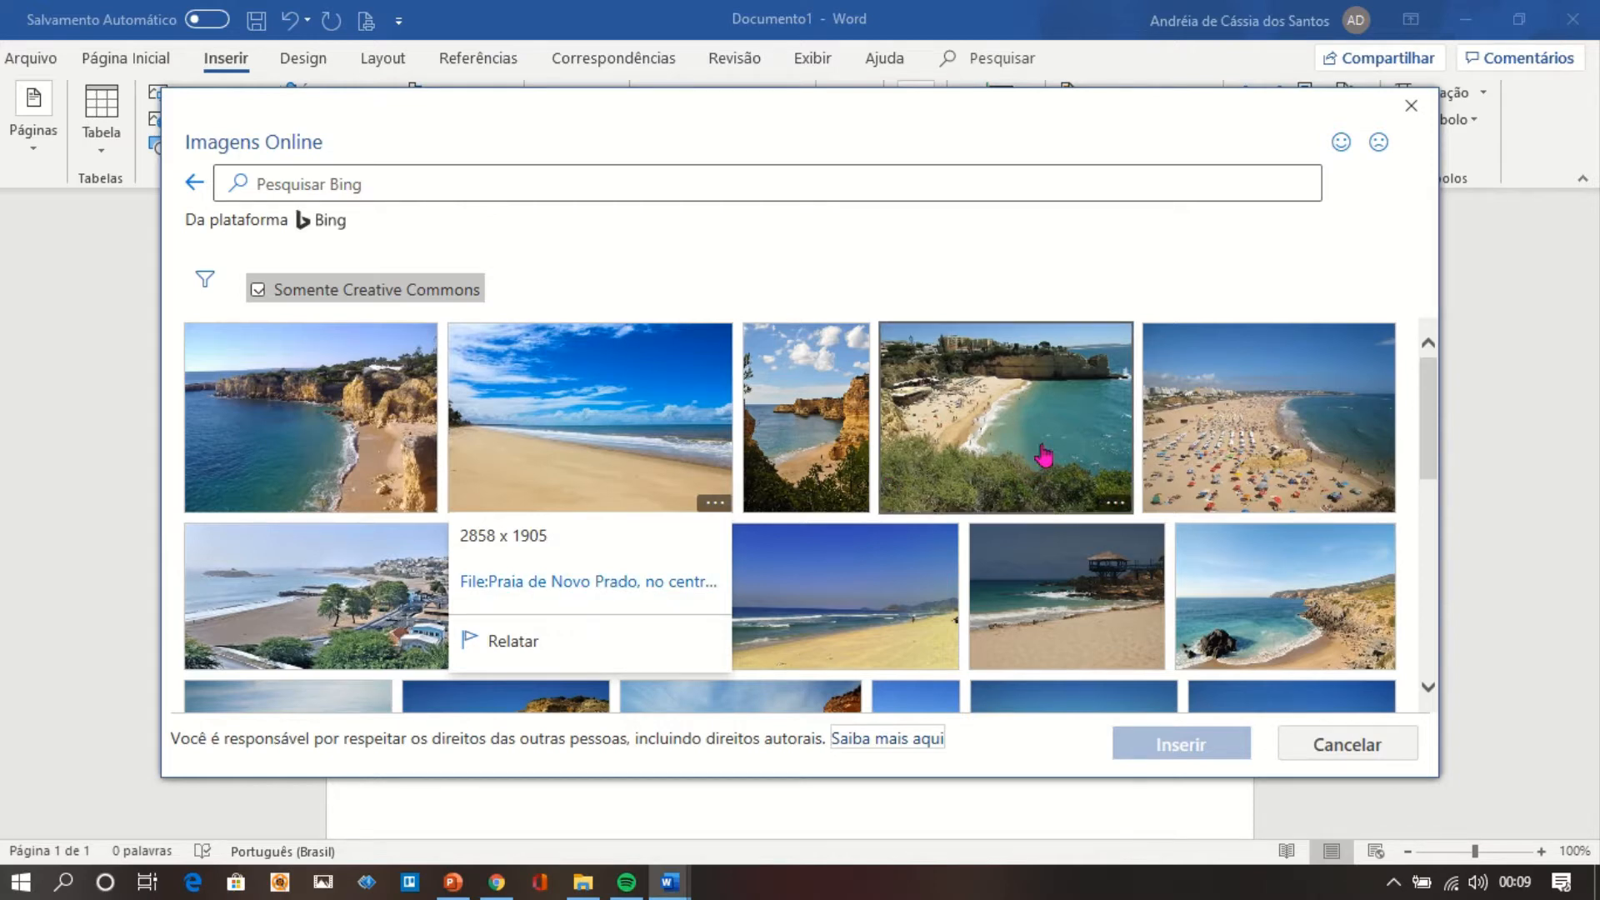
pyautogui.click(1242, 441)
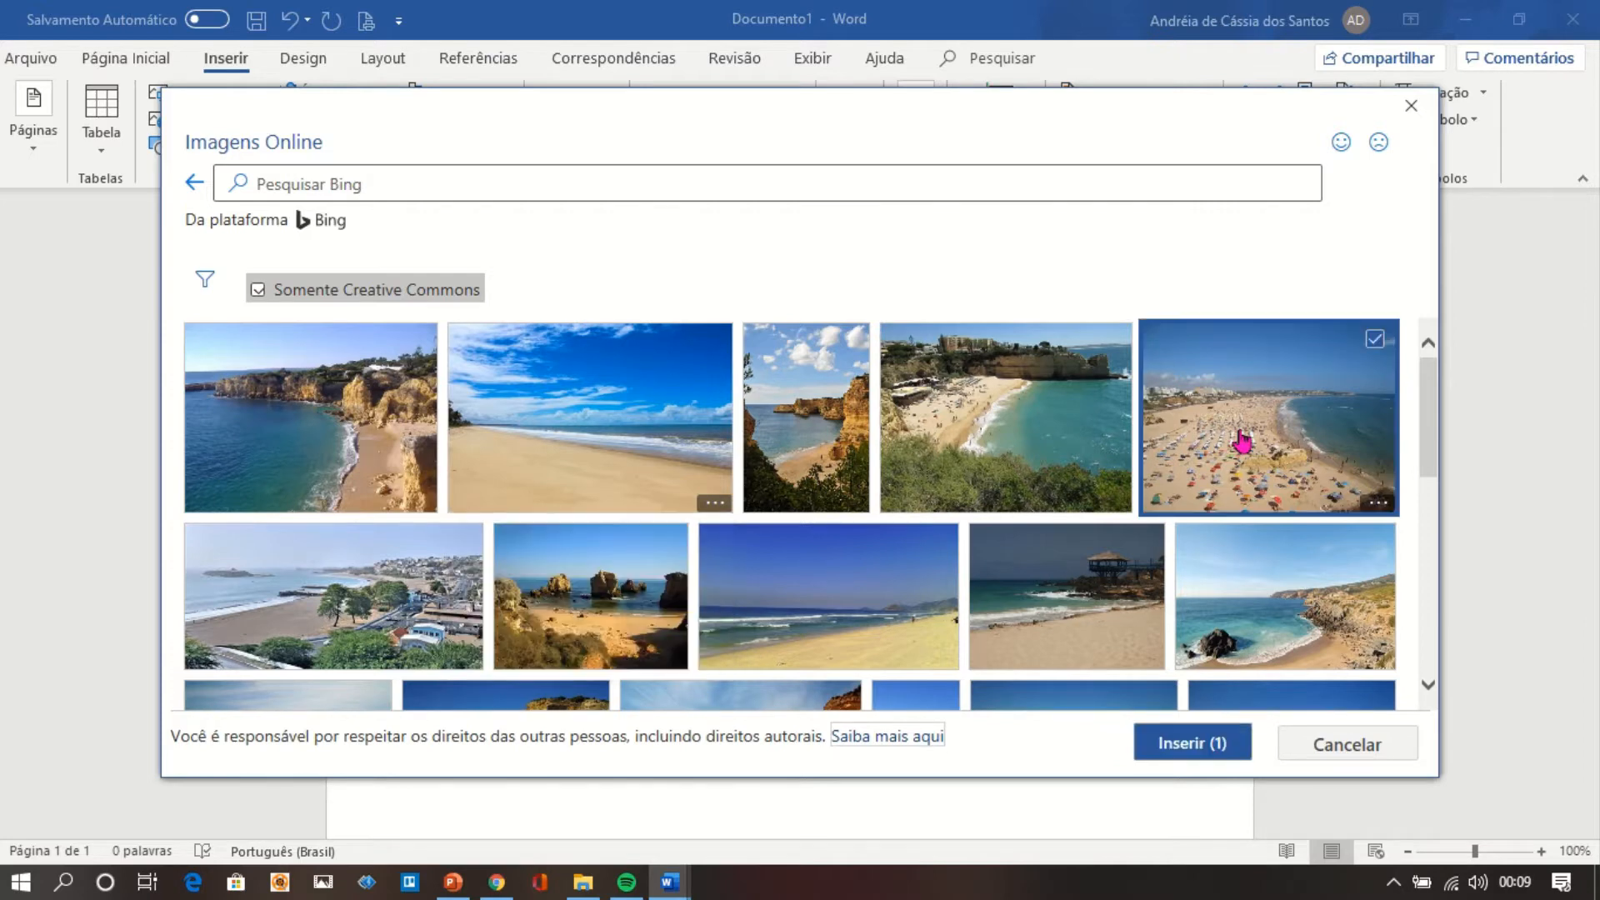
pyautogui.click(1380, 504)
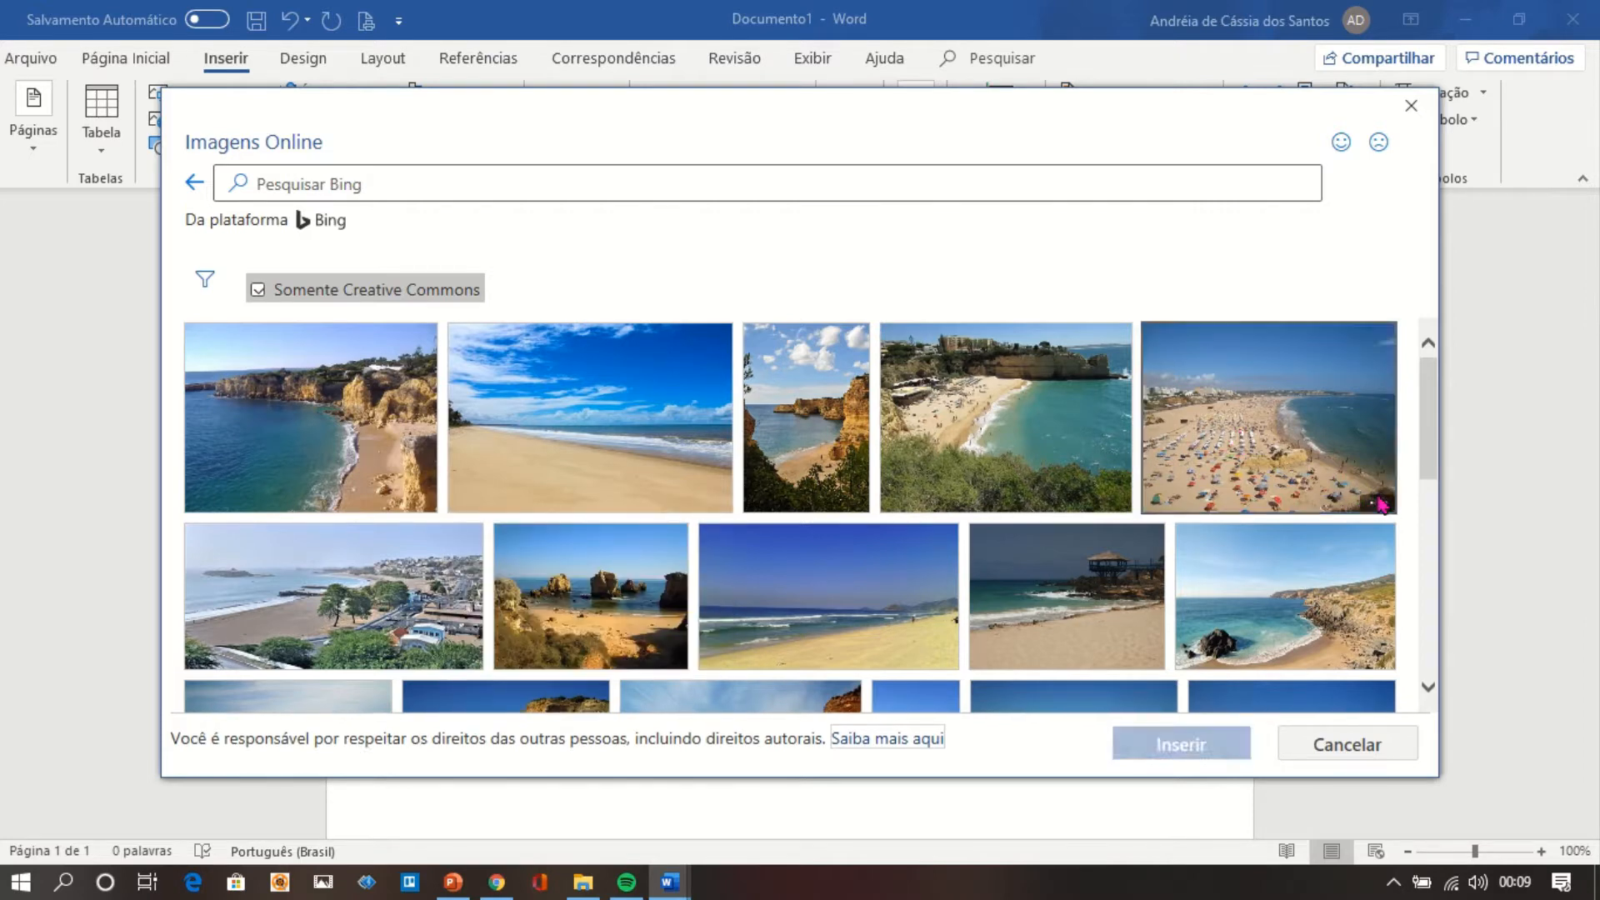
pyautogui.click(1379, 504)
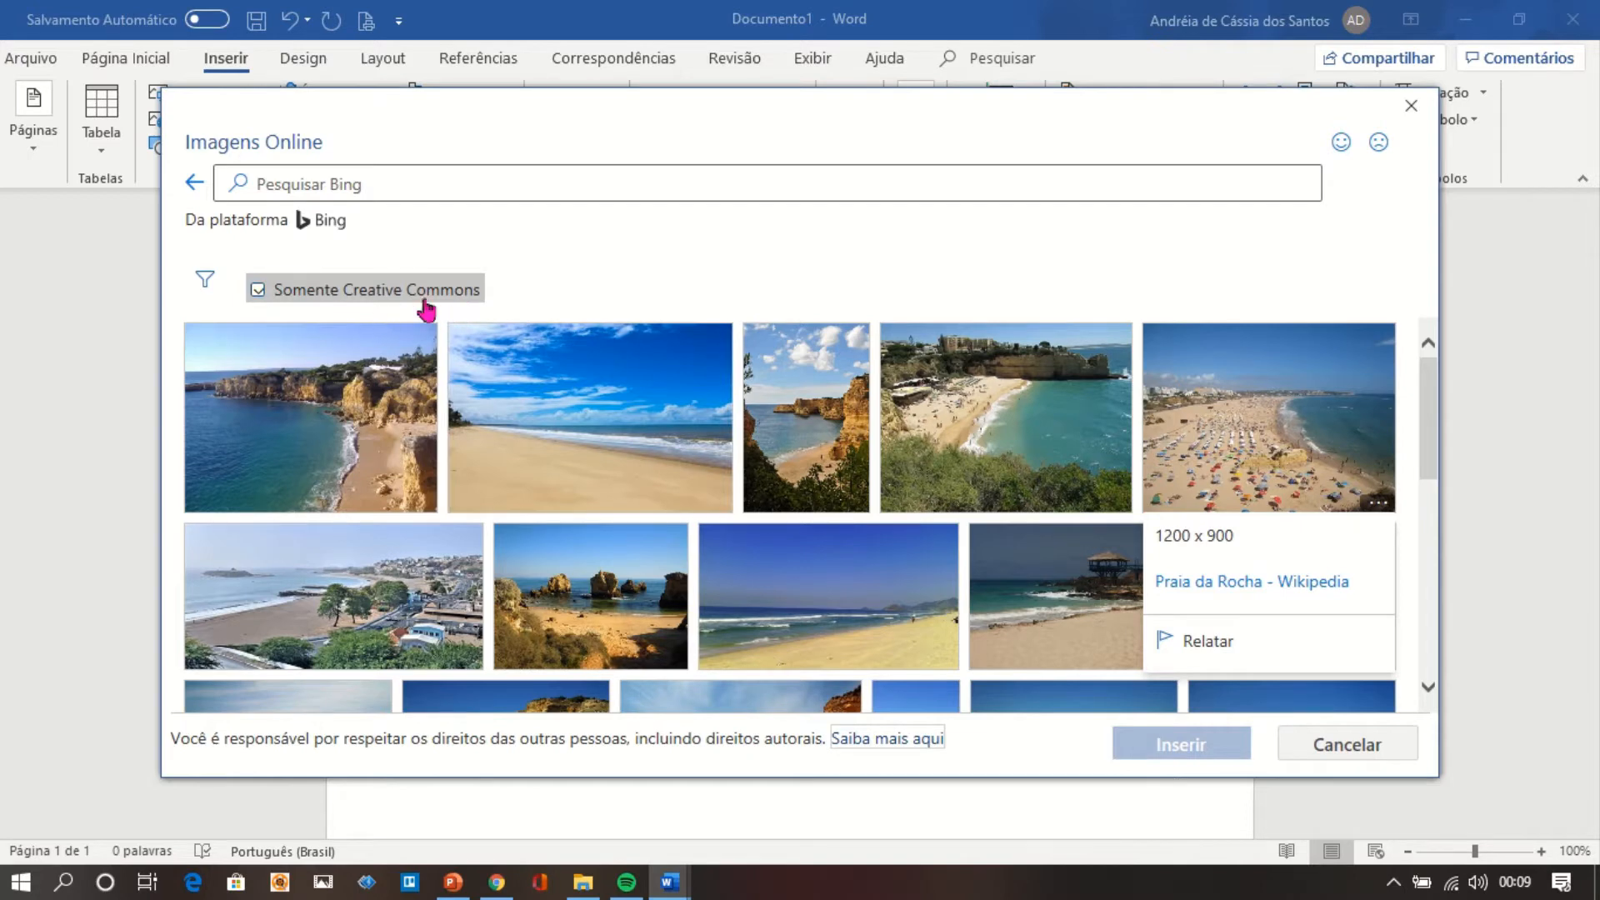
# Turn off the Somente Creative Commons filter and select the turquoise bay photo with the wooden walkway.
pyautogui.click(258, 291)
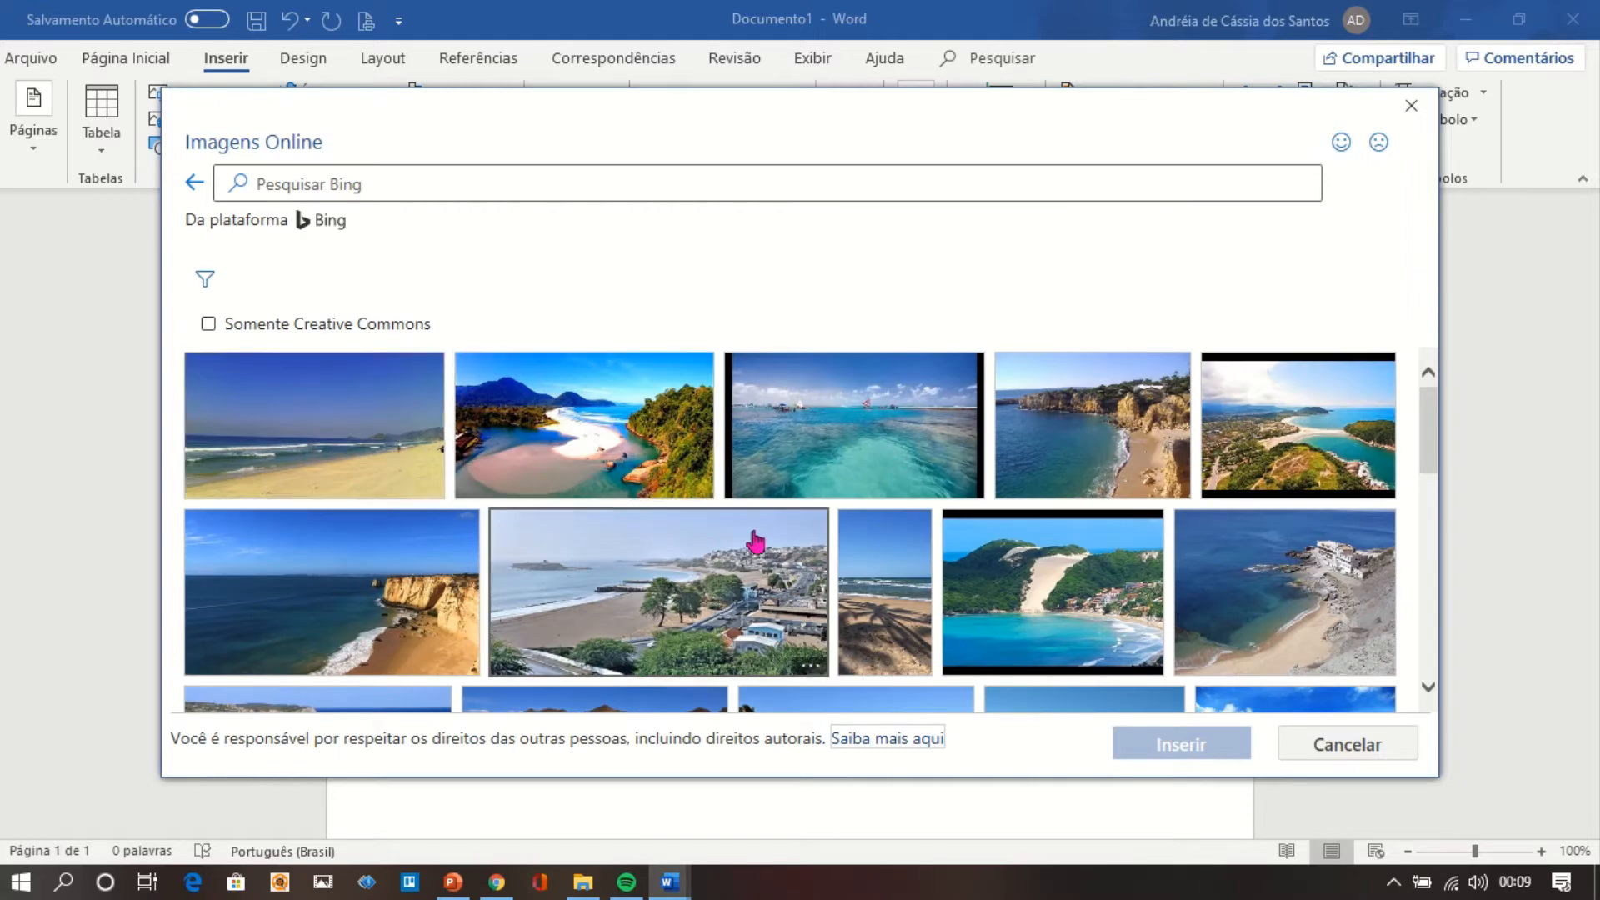
pyautogui.scroll(-4, 1425, 665)
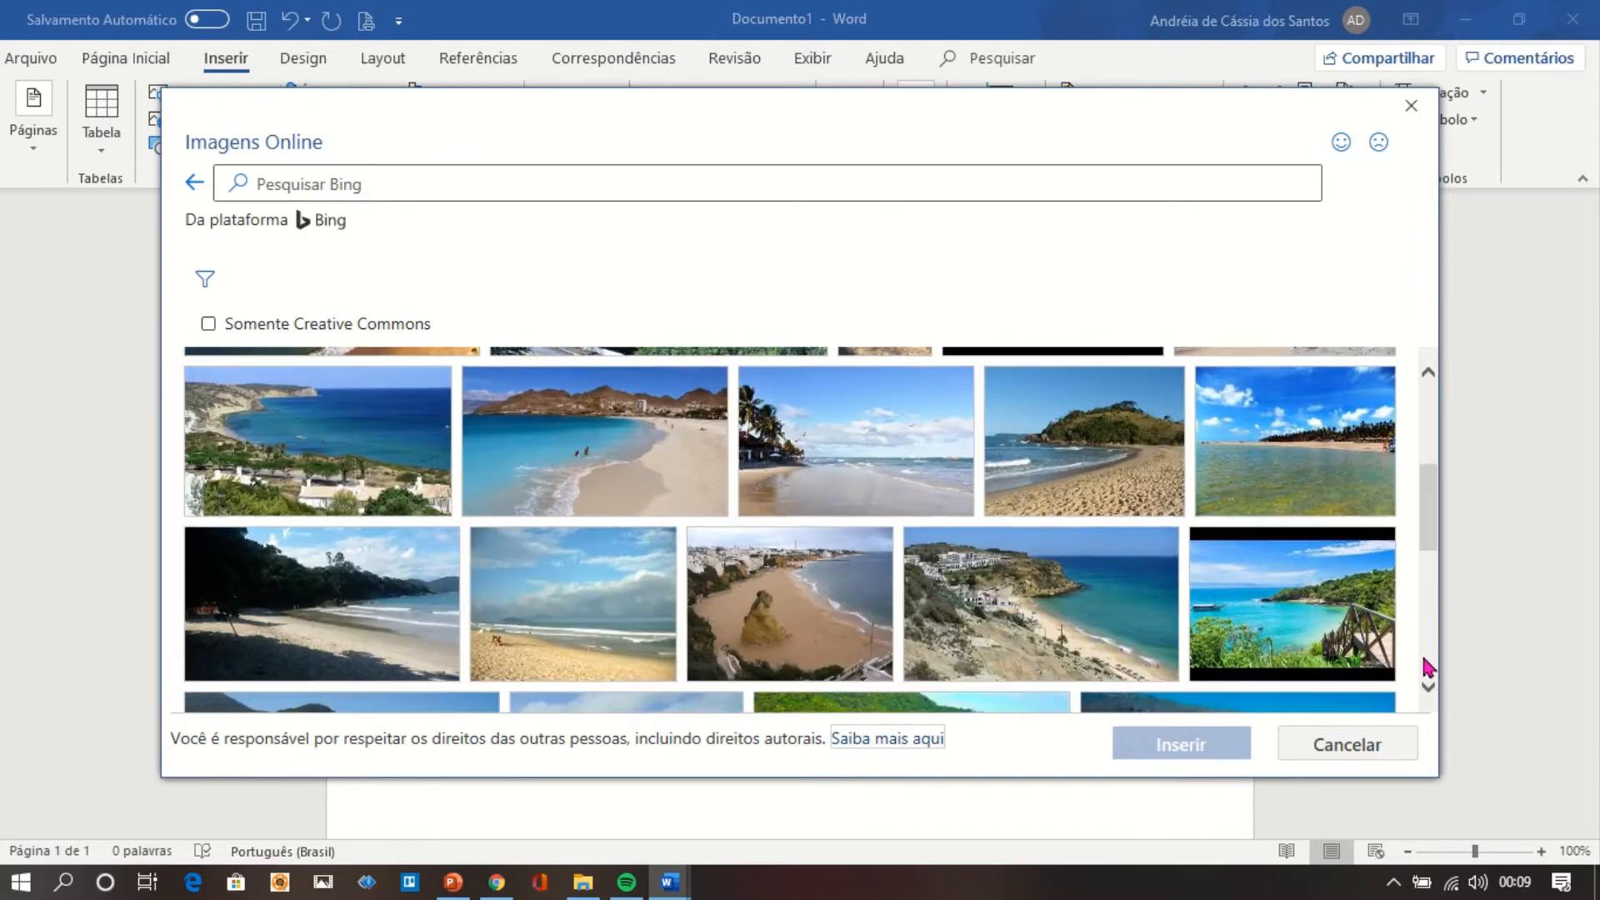
pyautogui.click(1260, 617)
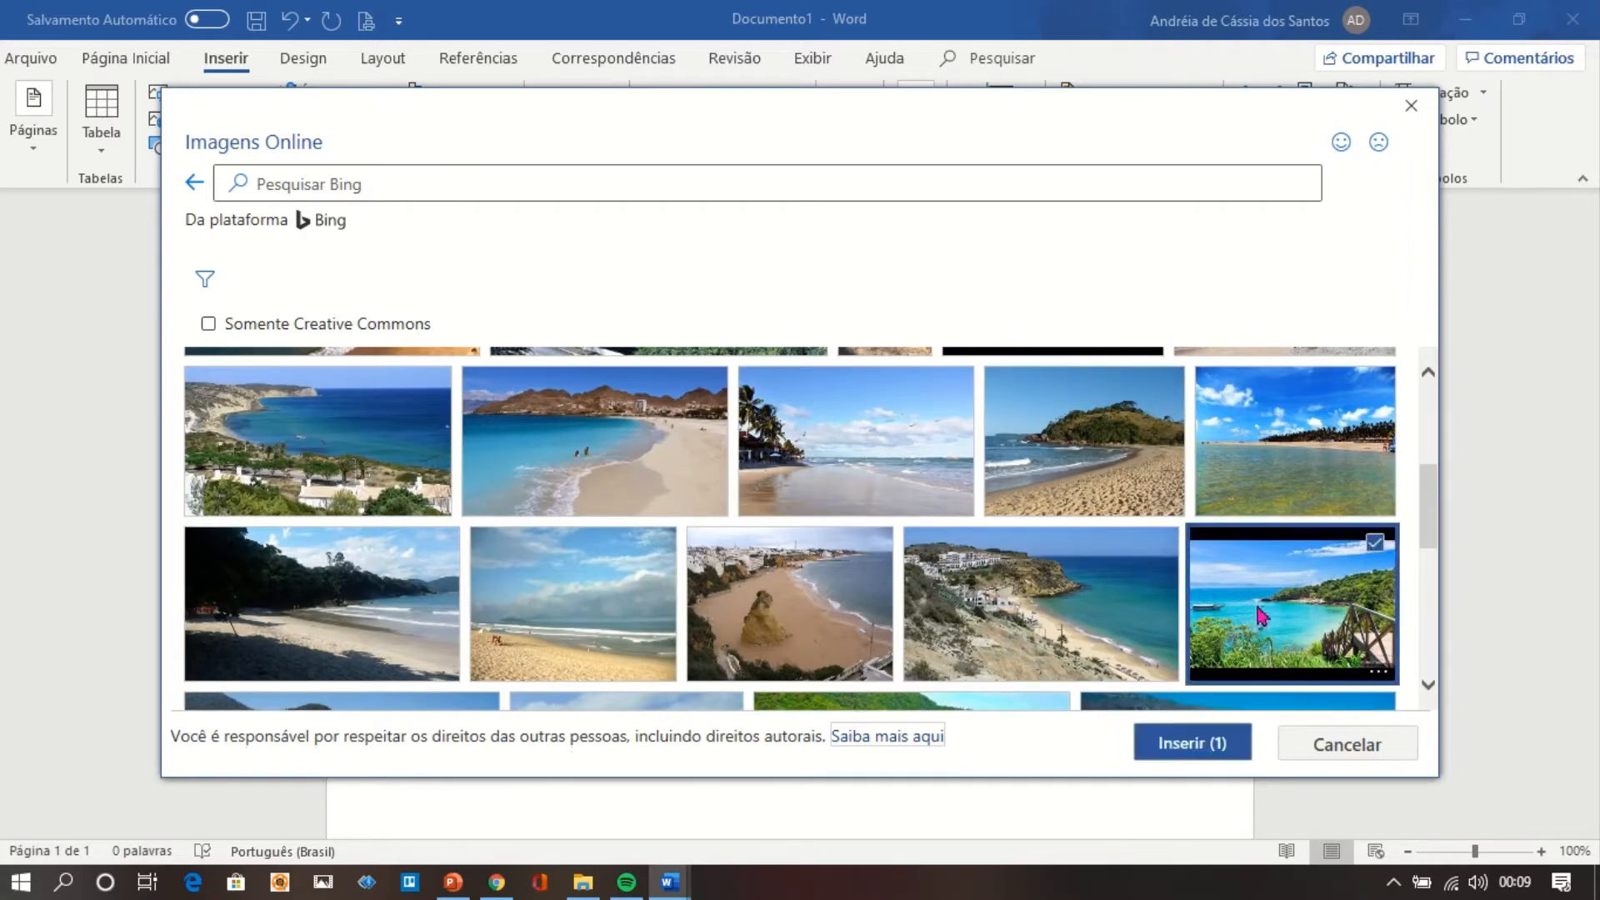
# Show the details of the selected bay photo and open its source link in the browser.
pyautogui.click(1186, 747)
pyautogui.click(1377, 675)
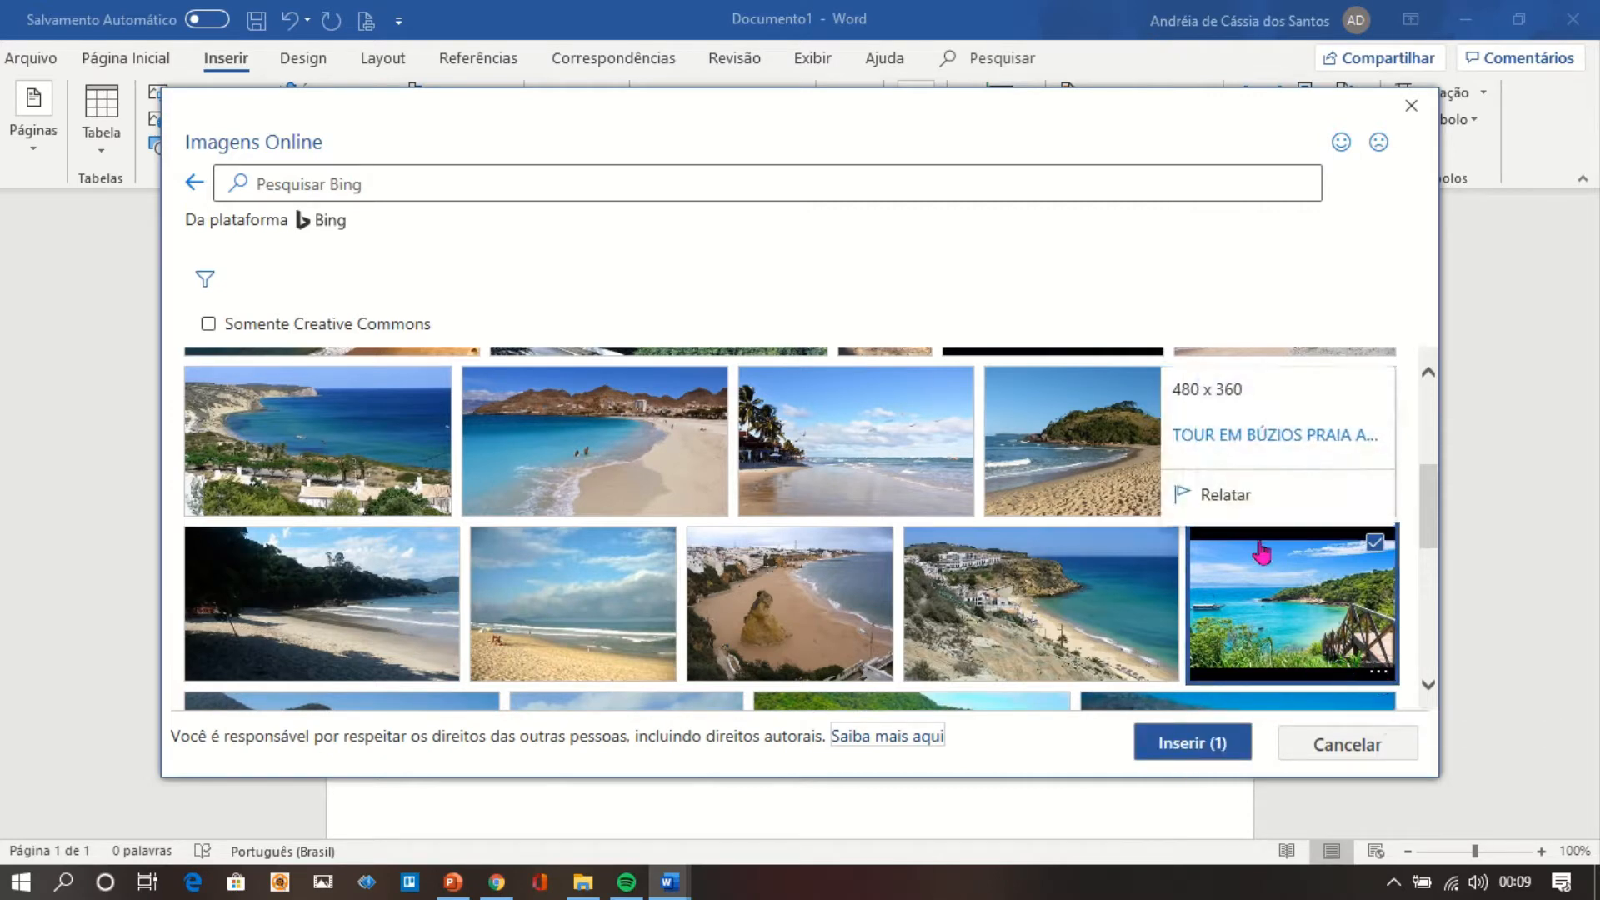
pyautogui.click(1284, 442)
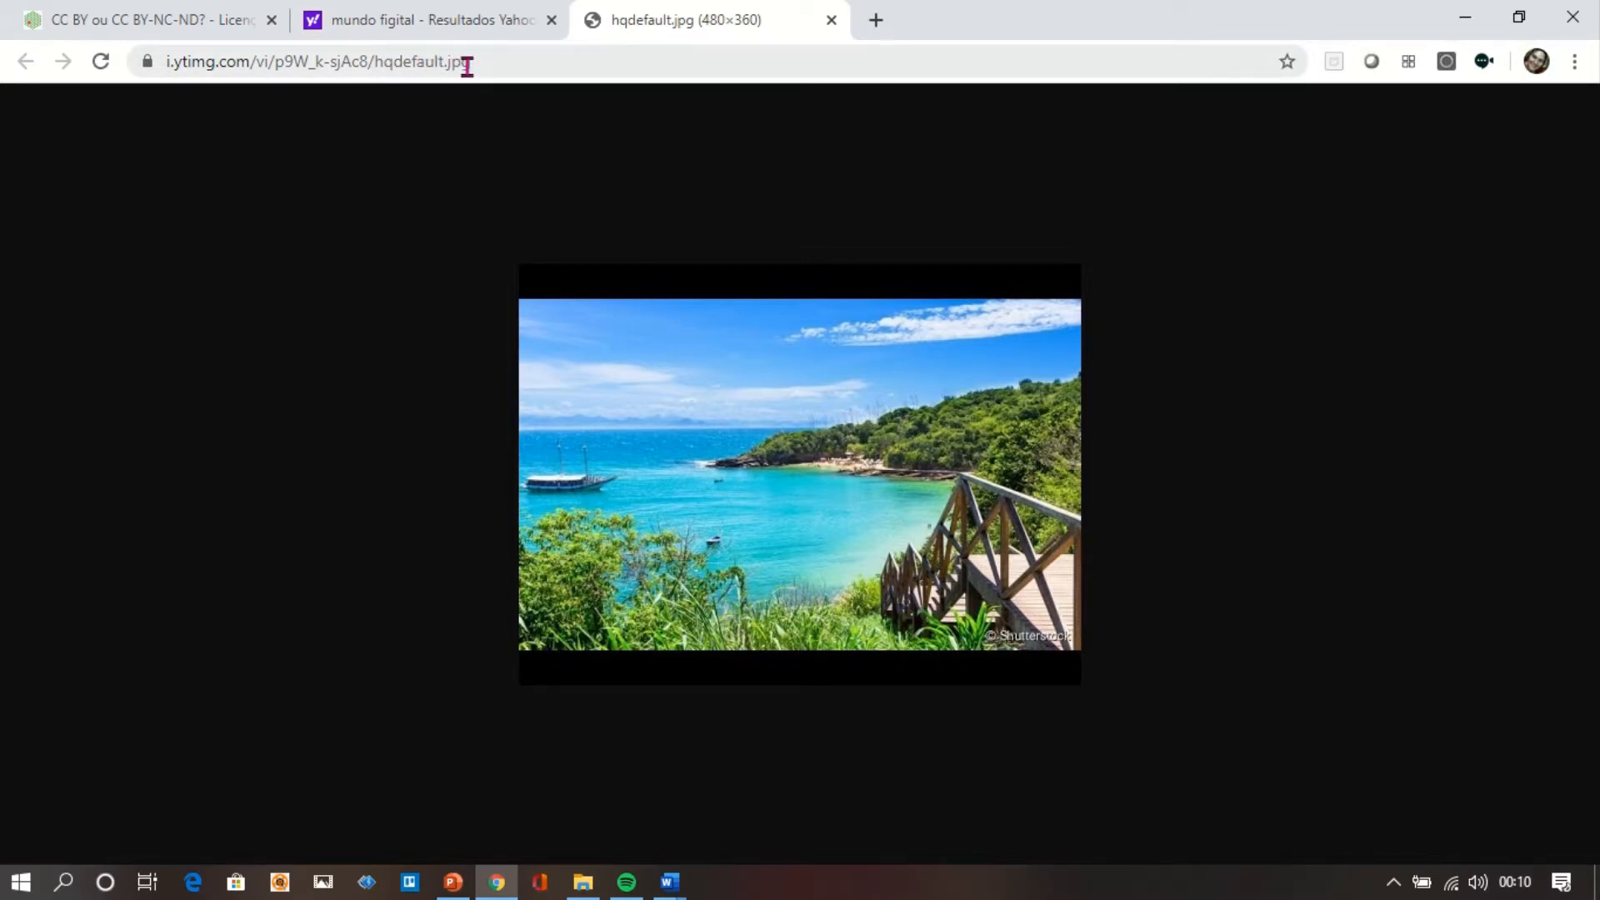
# Review the Creative Commons licence descriptions on the page "CC BY ou CC BY-NC-ND?".
pyautogui.click(165, 23)
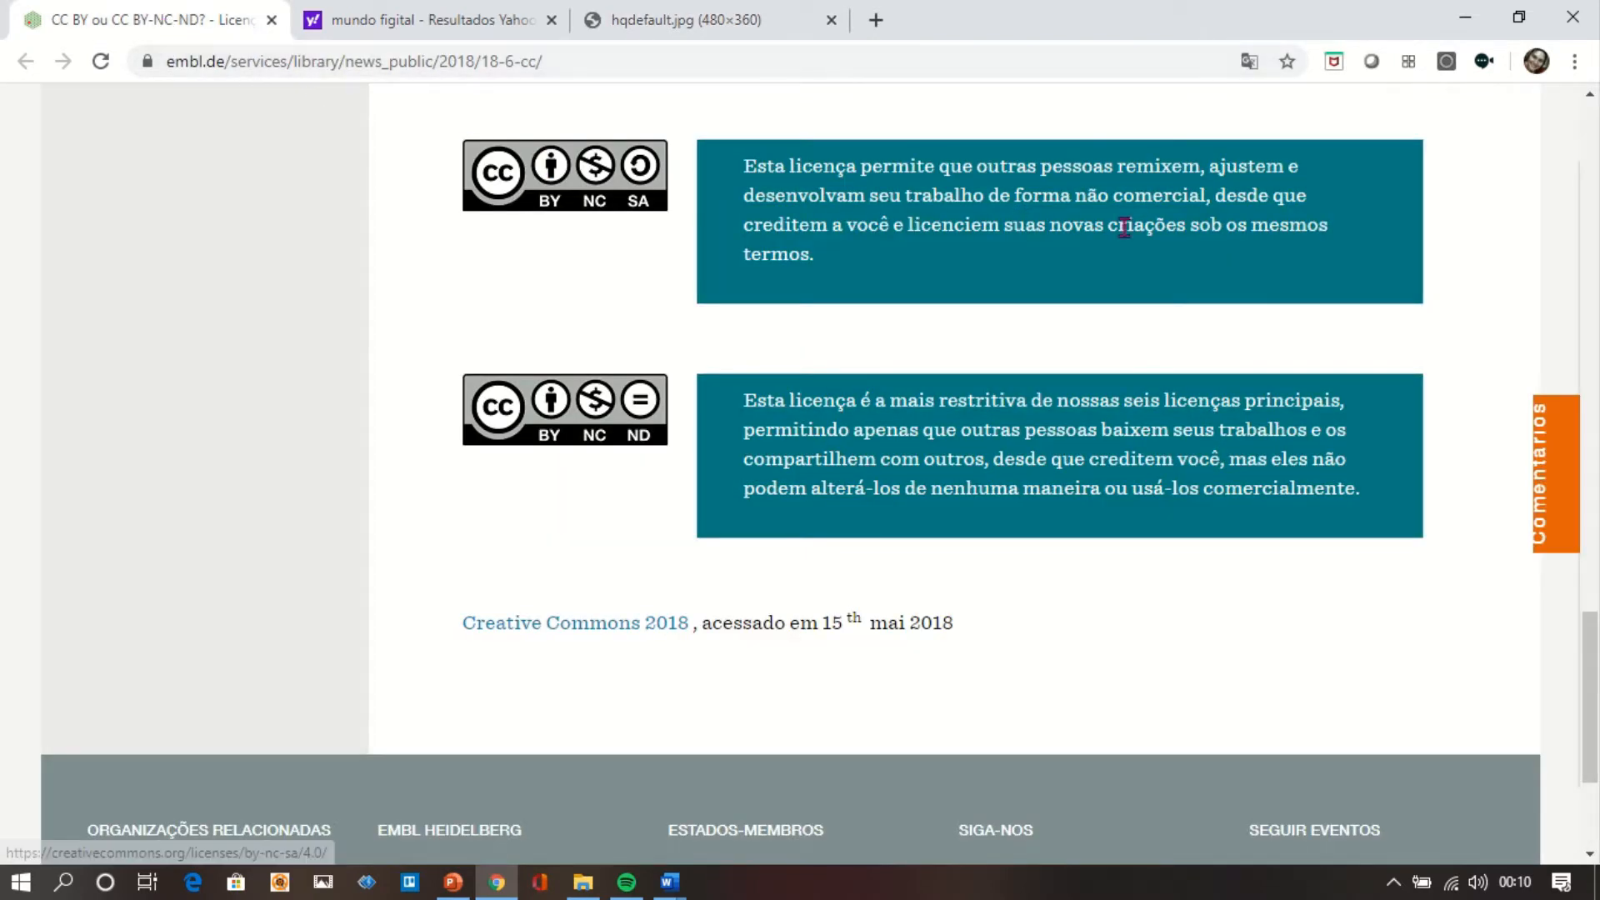
pyautogui.click(1593, 162)
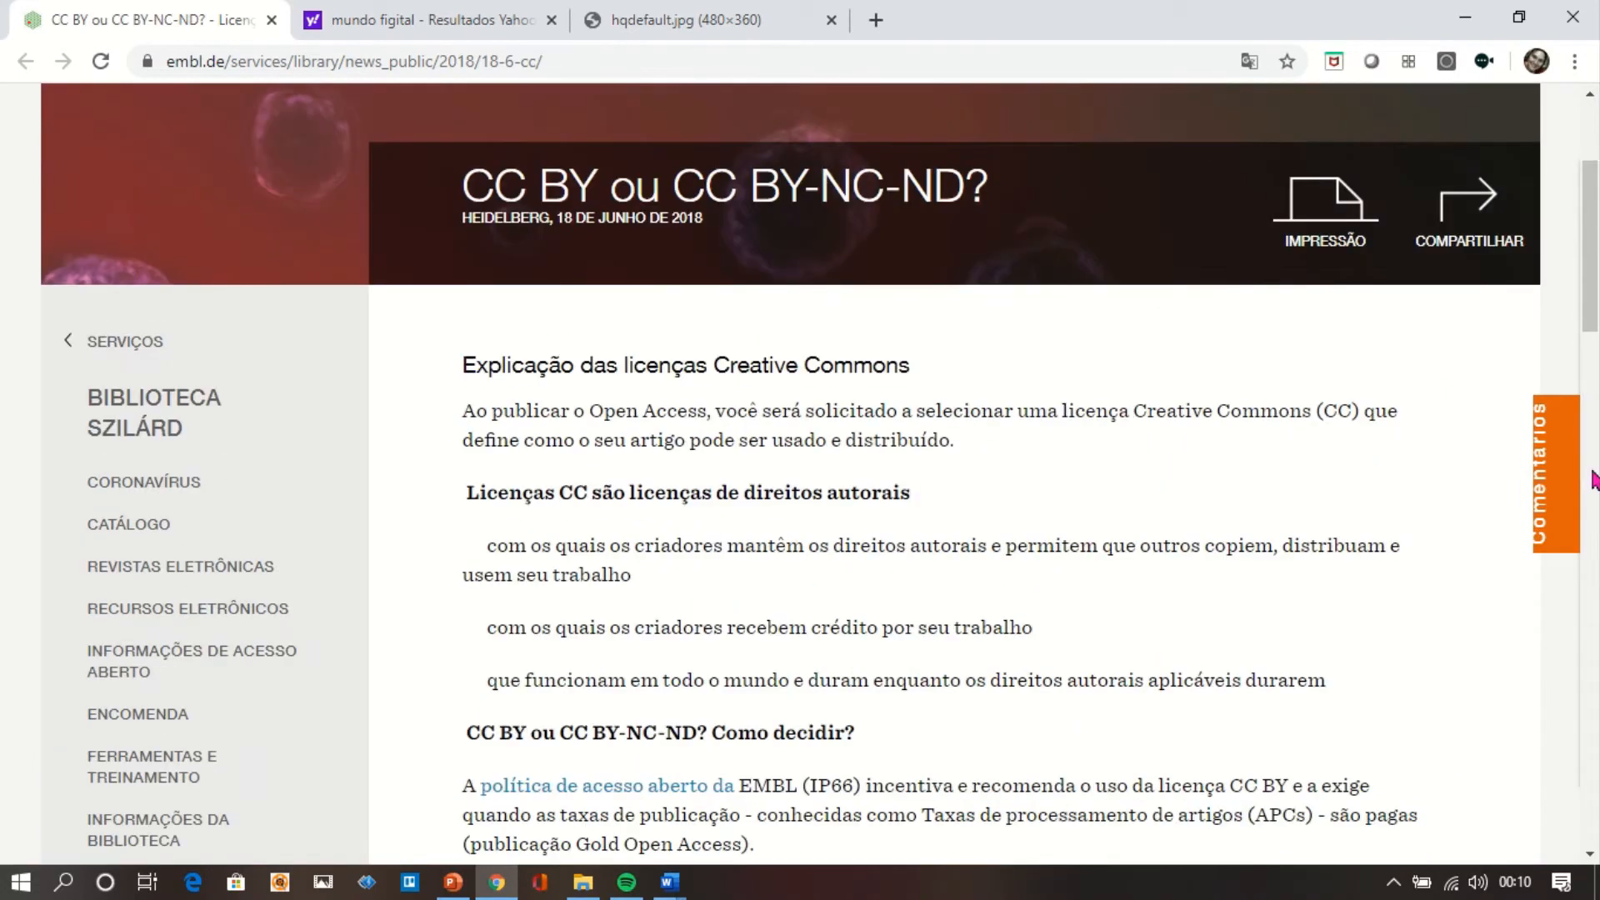
pyautogui.scroll(-15, 1597, 775)
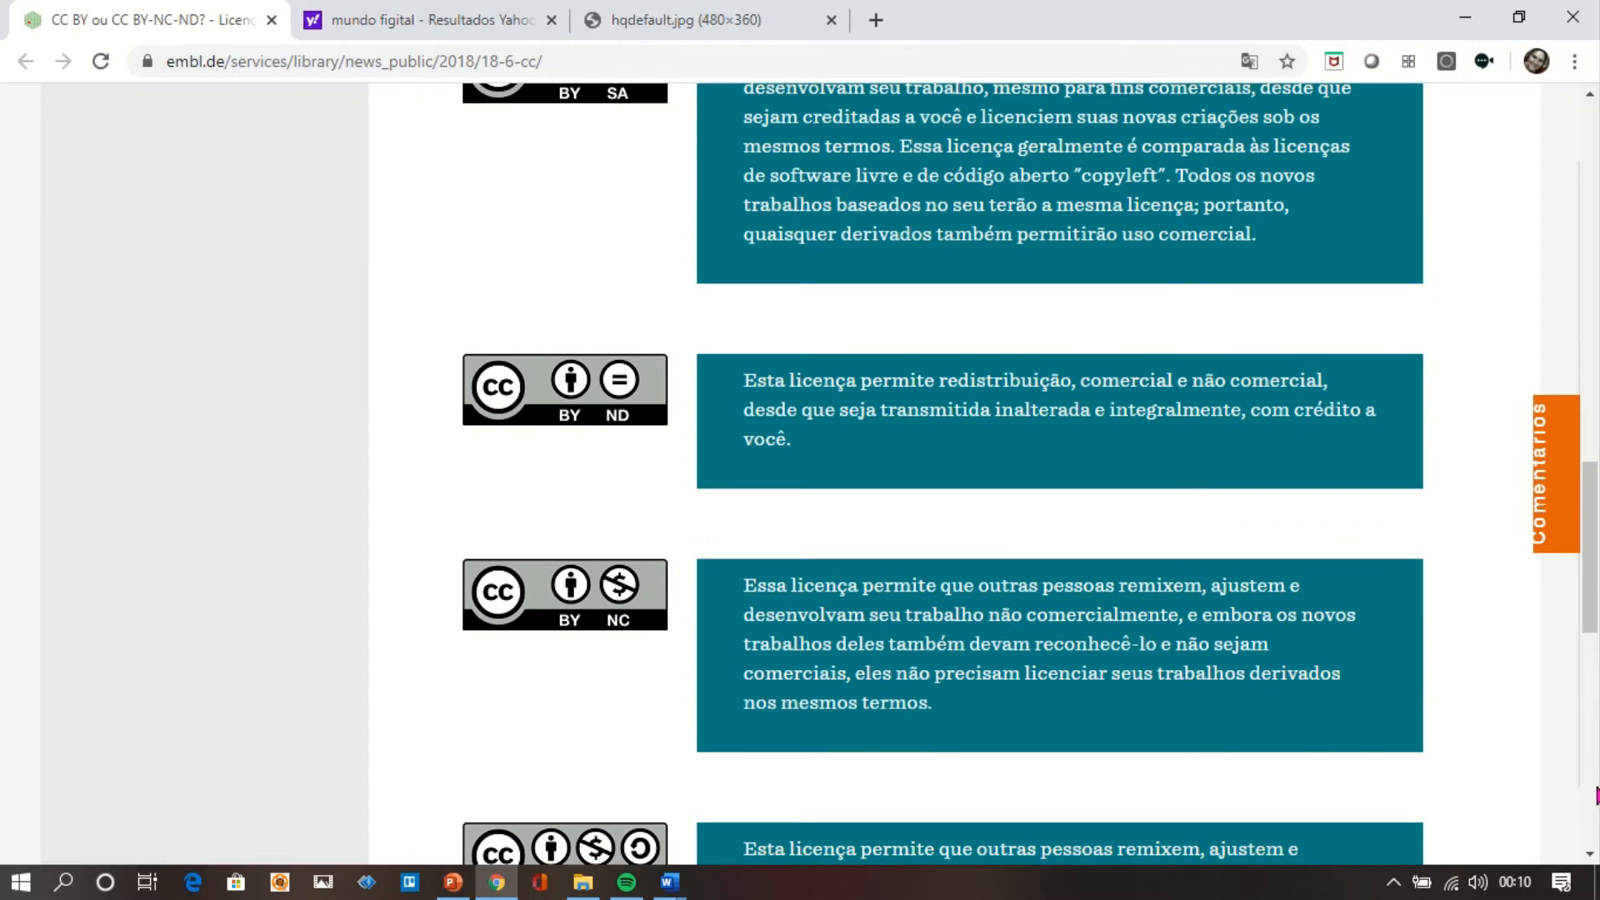
pyautogui.scroll(-8, 1597, 813)
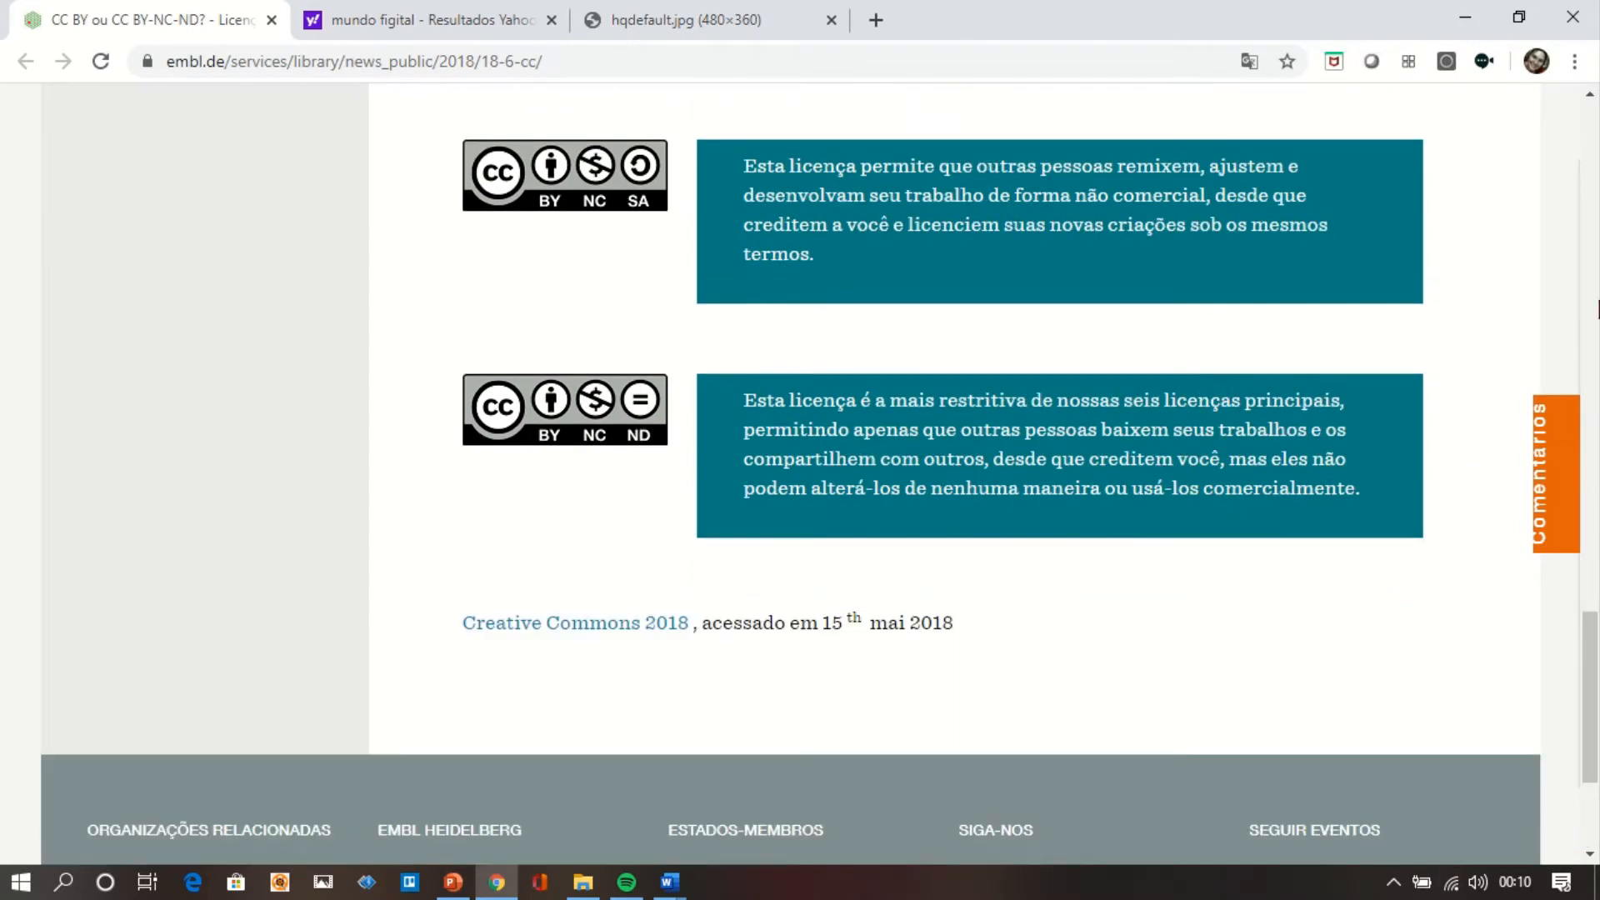
pyautogui.click(1595, 176)
pyautogui.click(1596, 177)
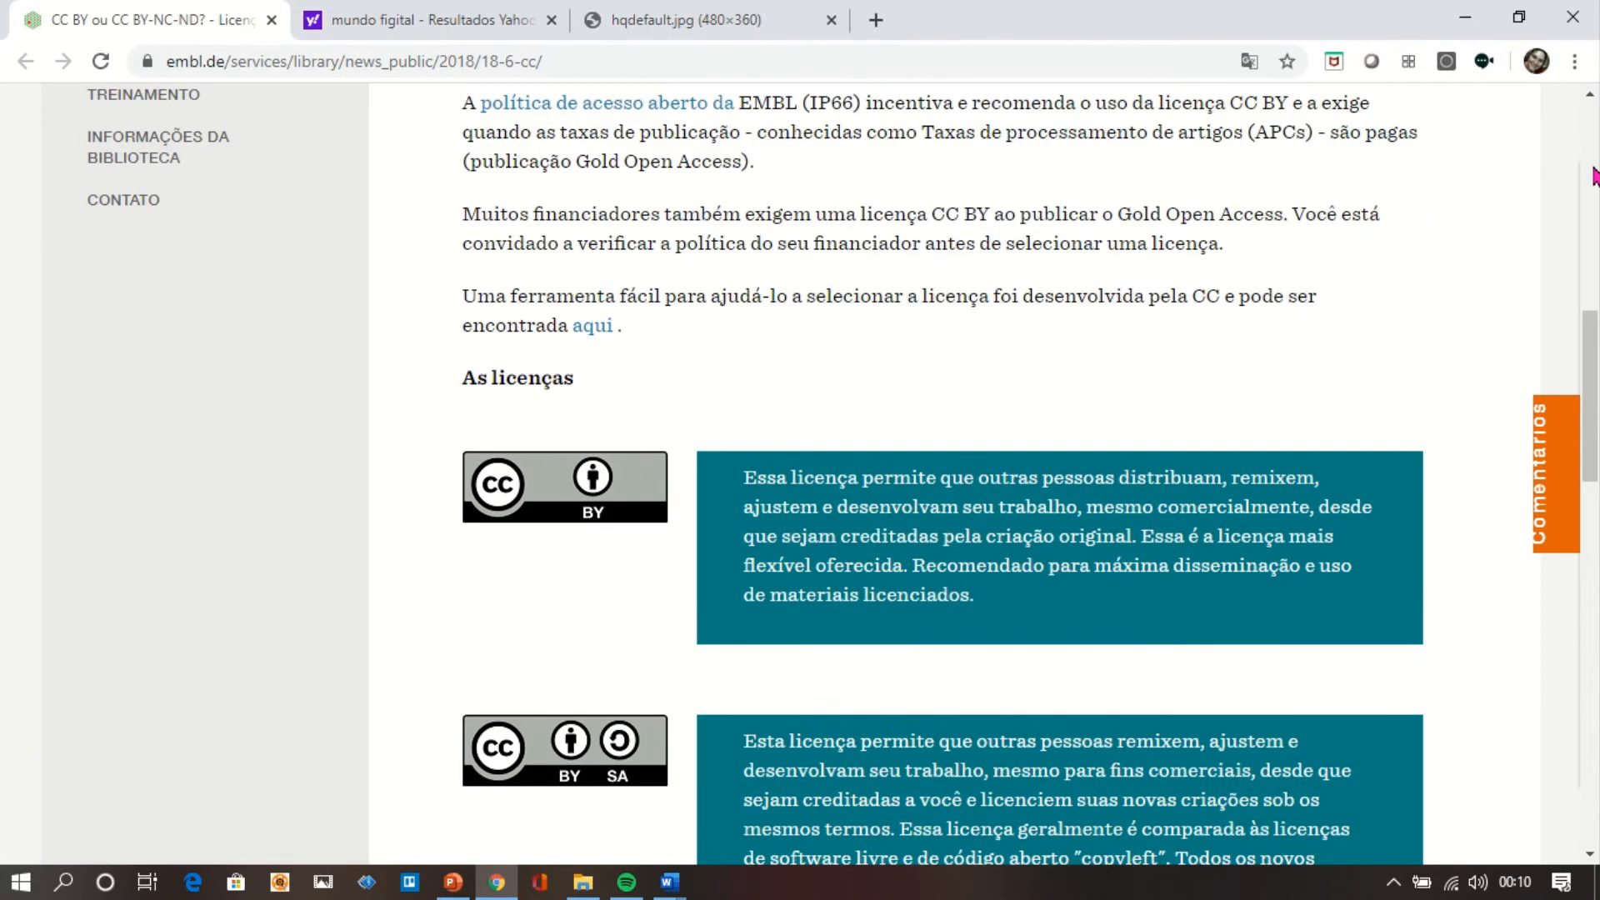
# Switch back to Word and insert the selected turquoise bay photo from the online image results into the document.
pyautogui.click(1596, 176)
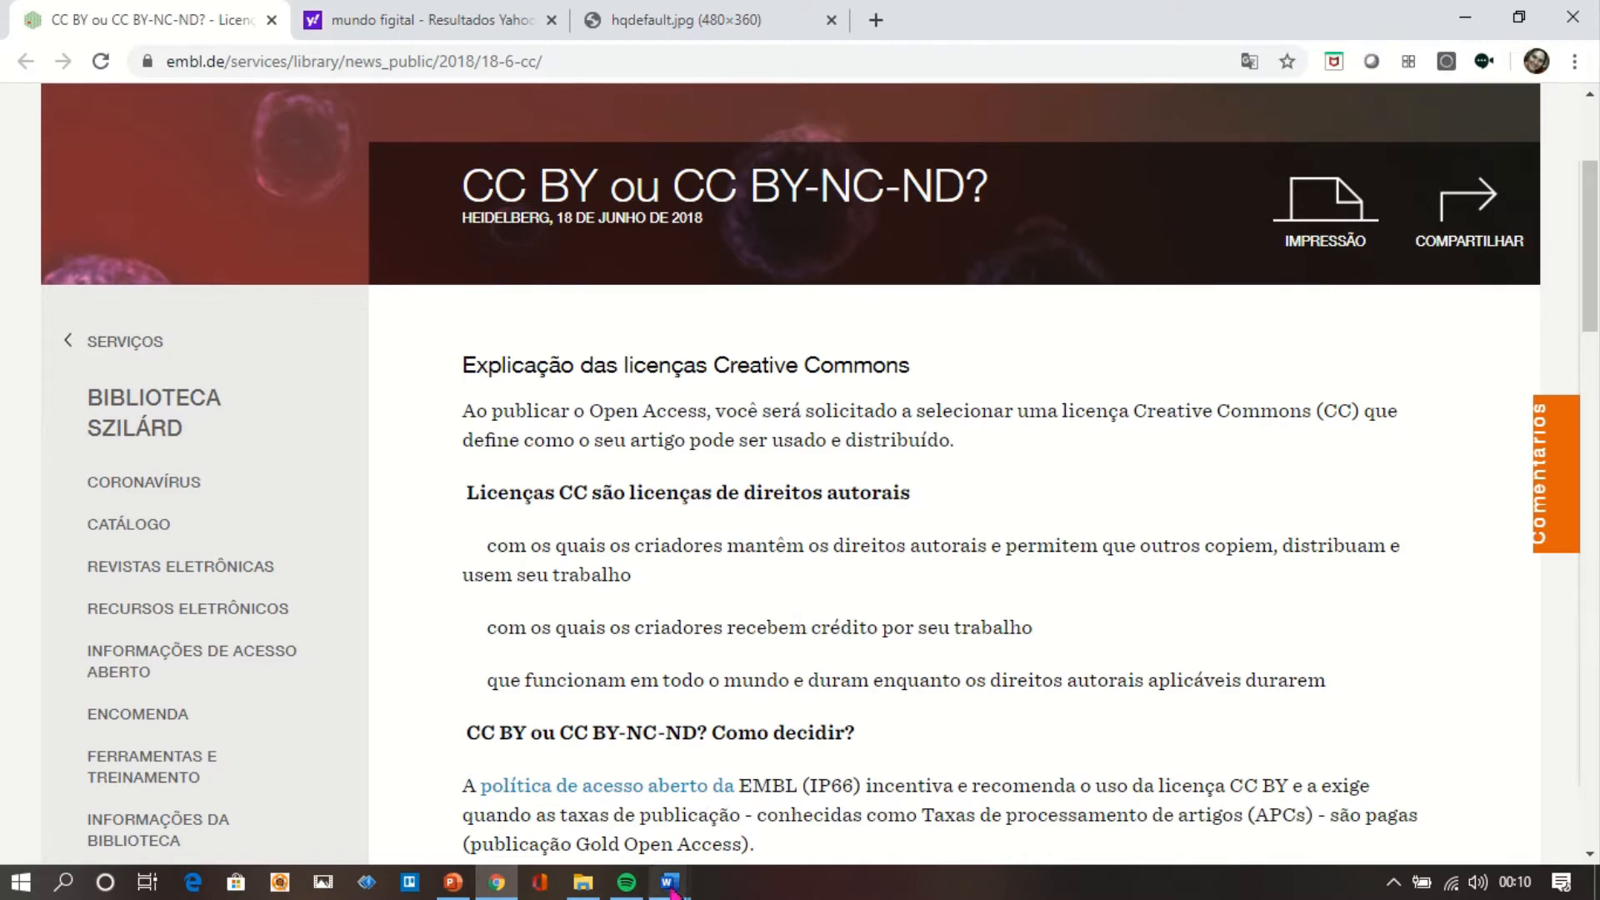
pyautogui.moveTo(670, 888)
pyautogui.click(898, 825)
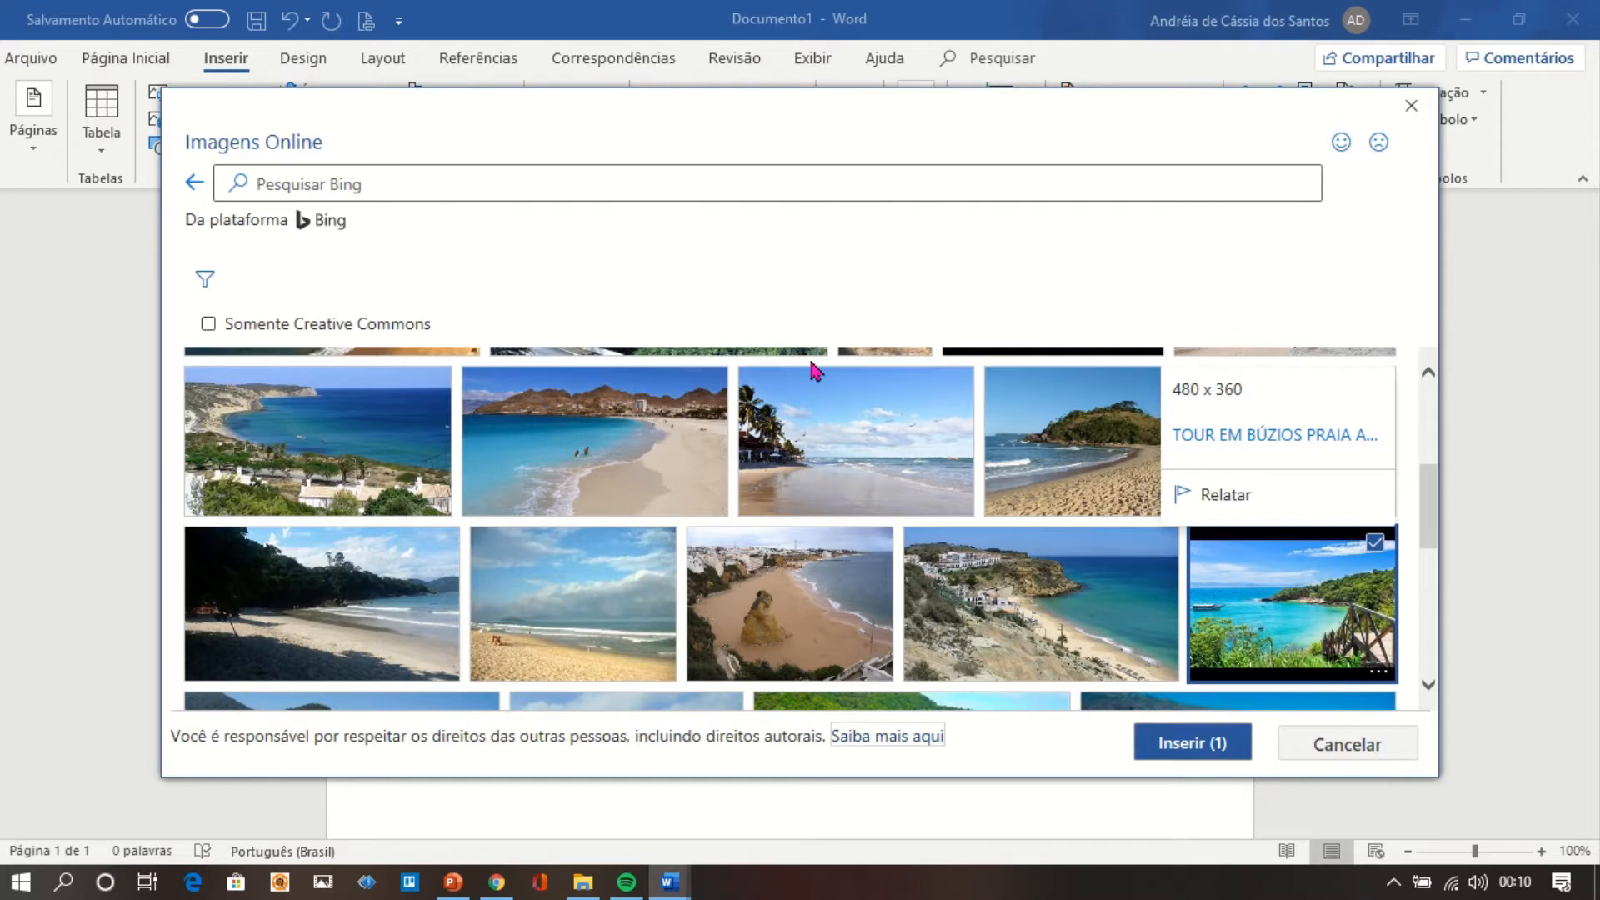
pyautogui.scroll(-2, 1432, 651)
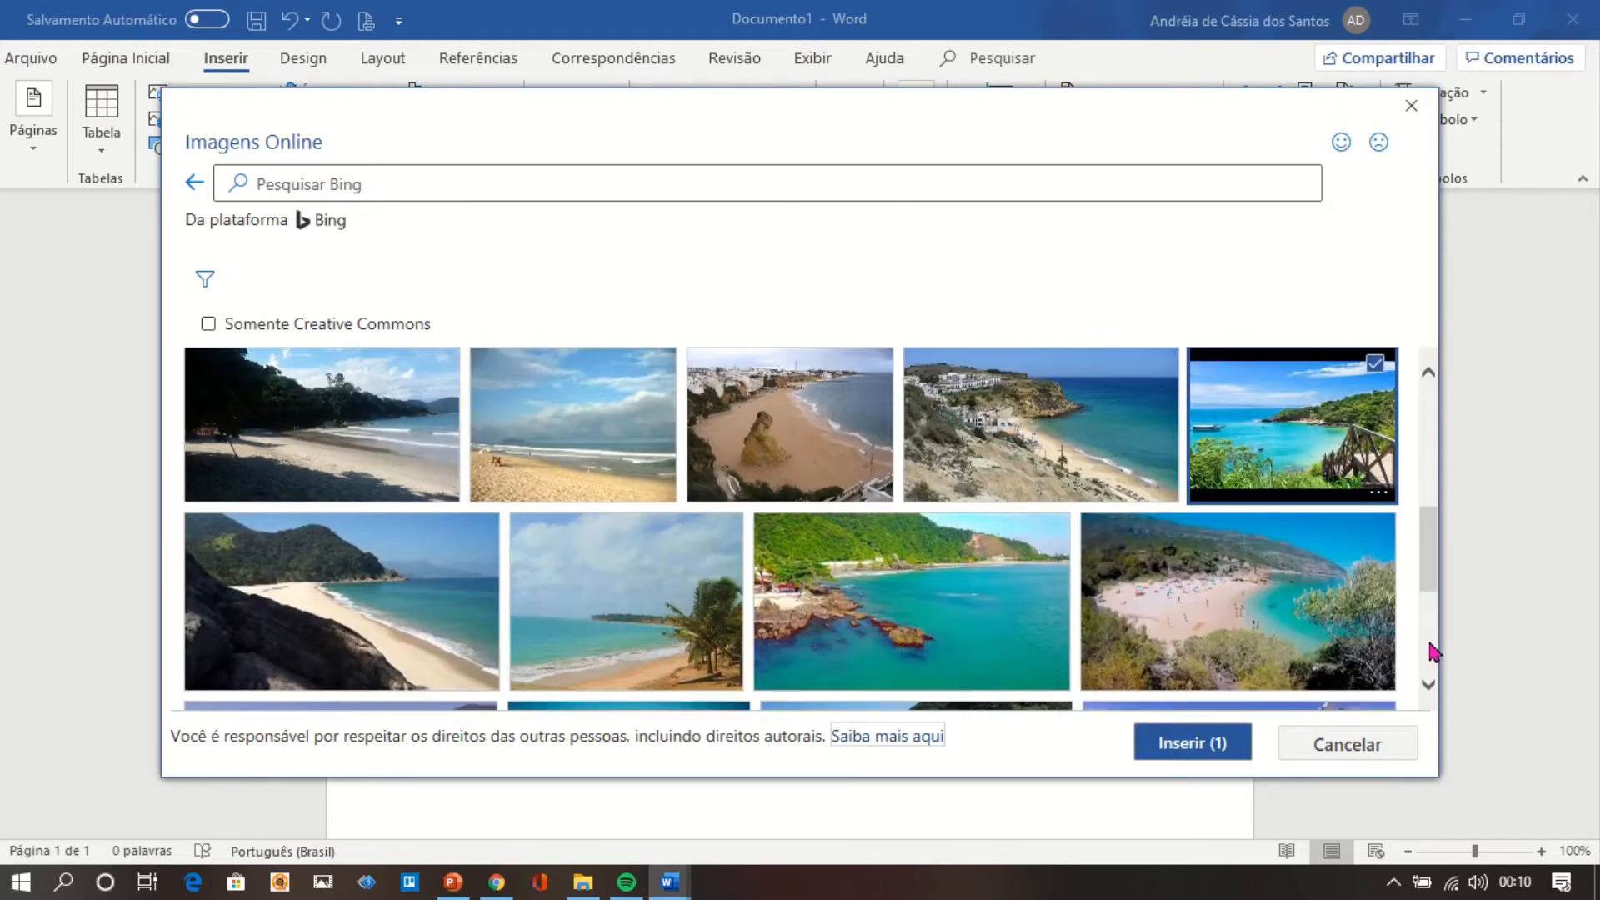
pyautogui.scroll(-3, 1432, 652)
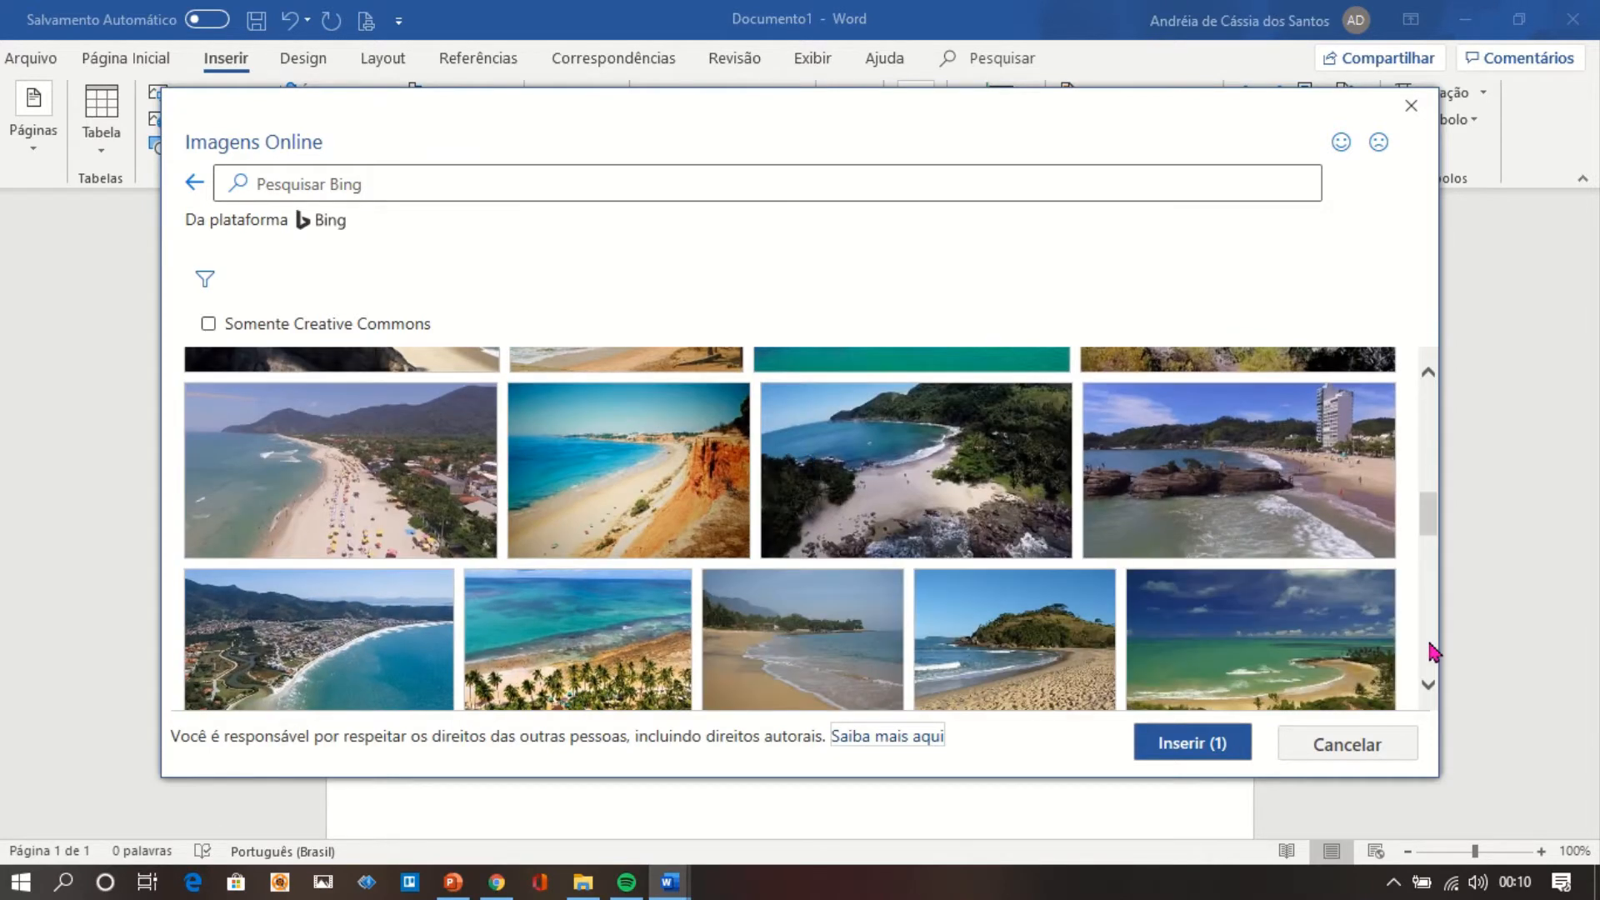
pyautogui.click(1192, 743)
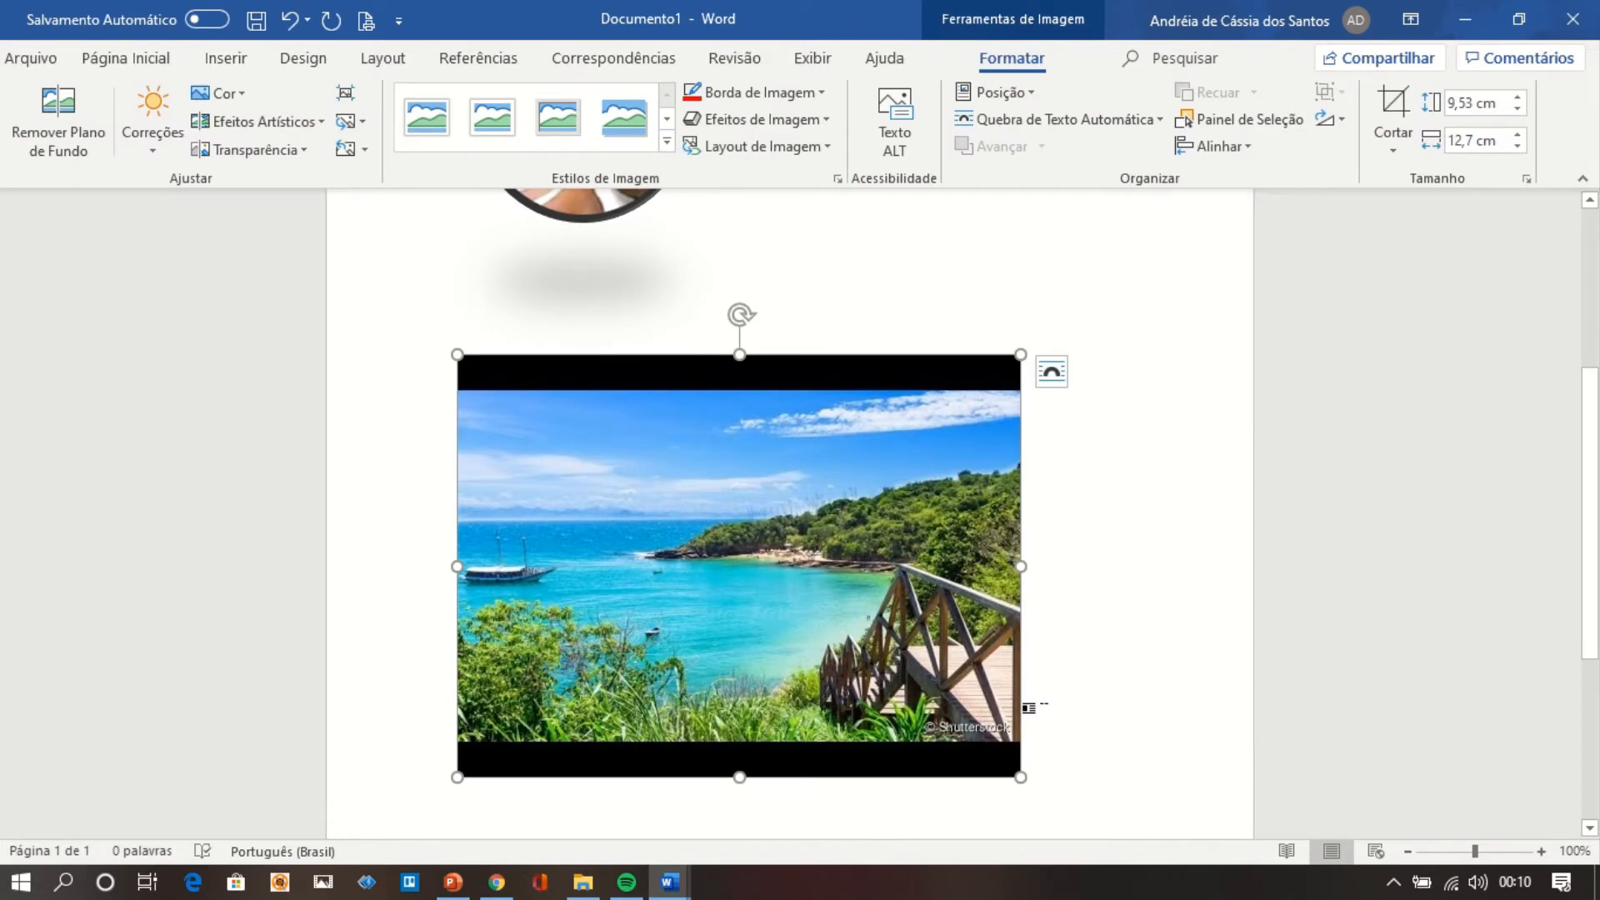
# Start a new line below the bay photo and open the Formas gallery of shapes.
pyautogui.click(1029, 708)
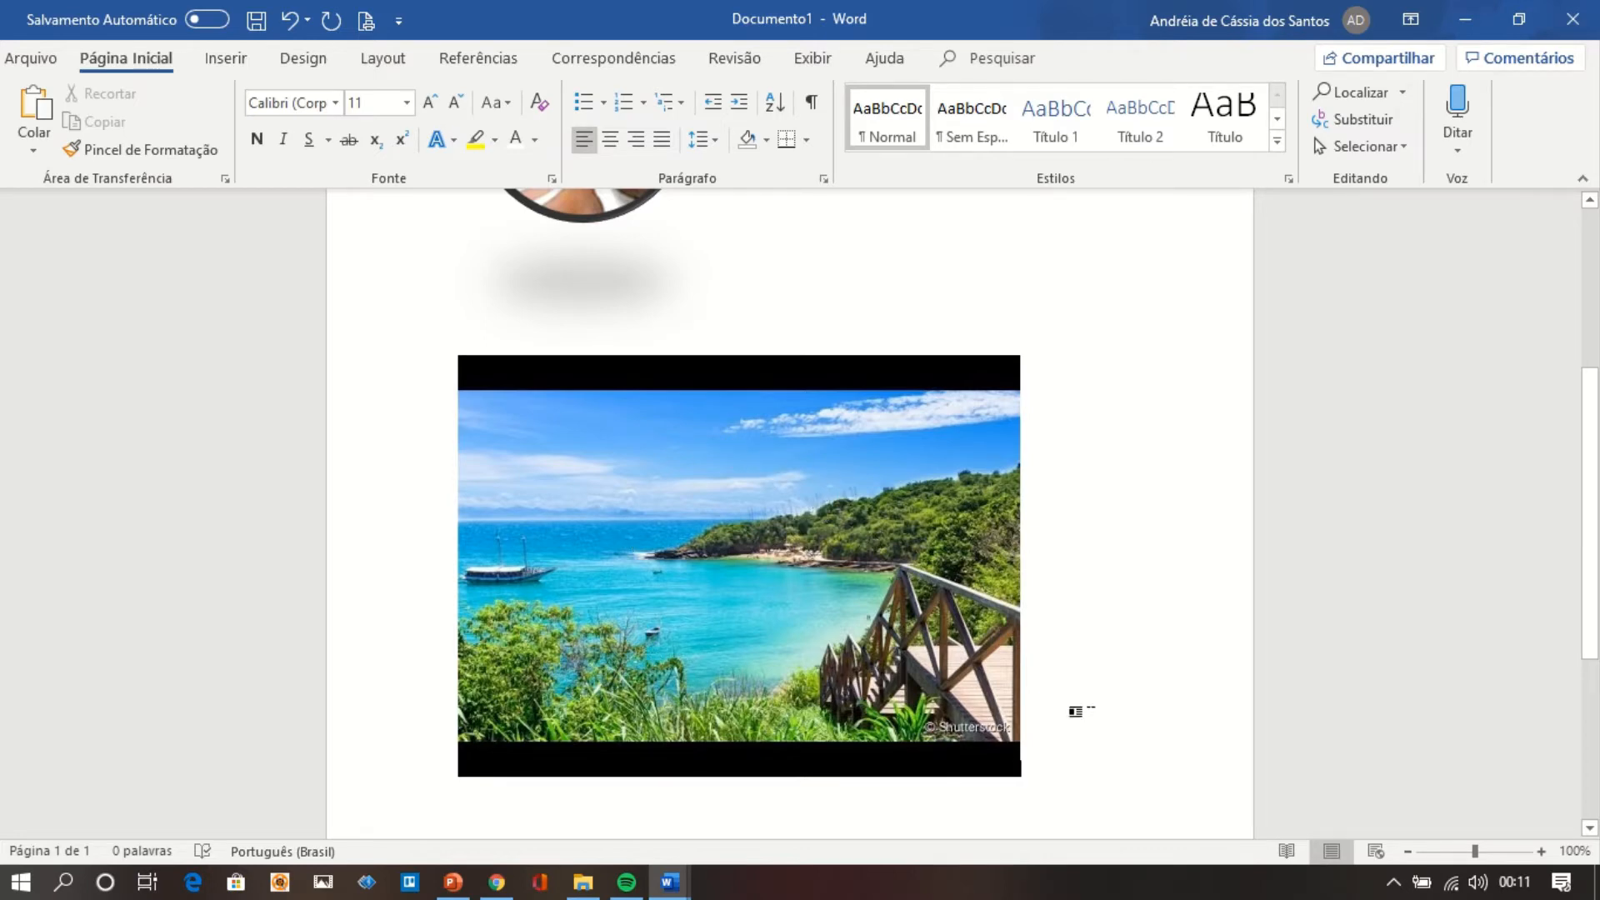
pyautogui.click(553, 796)
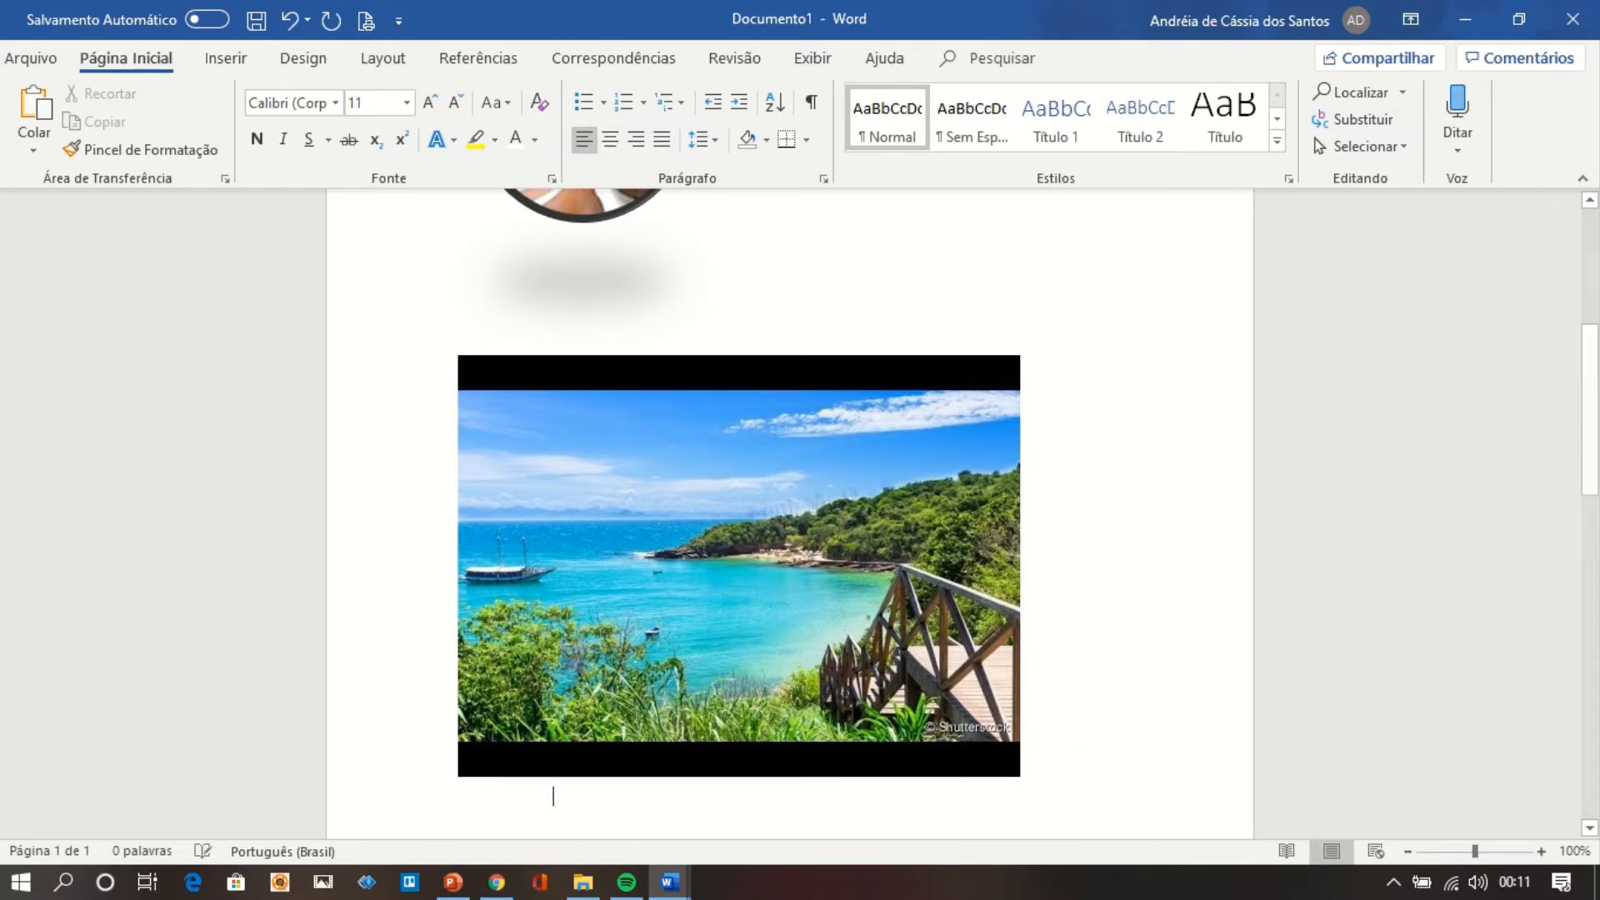
pyautogui.click(244, 60)
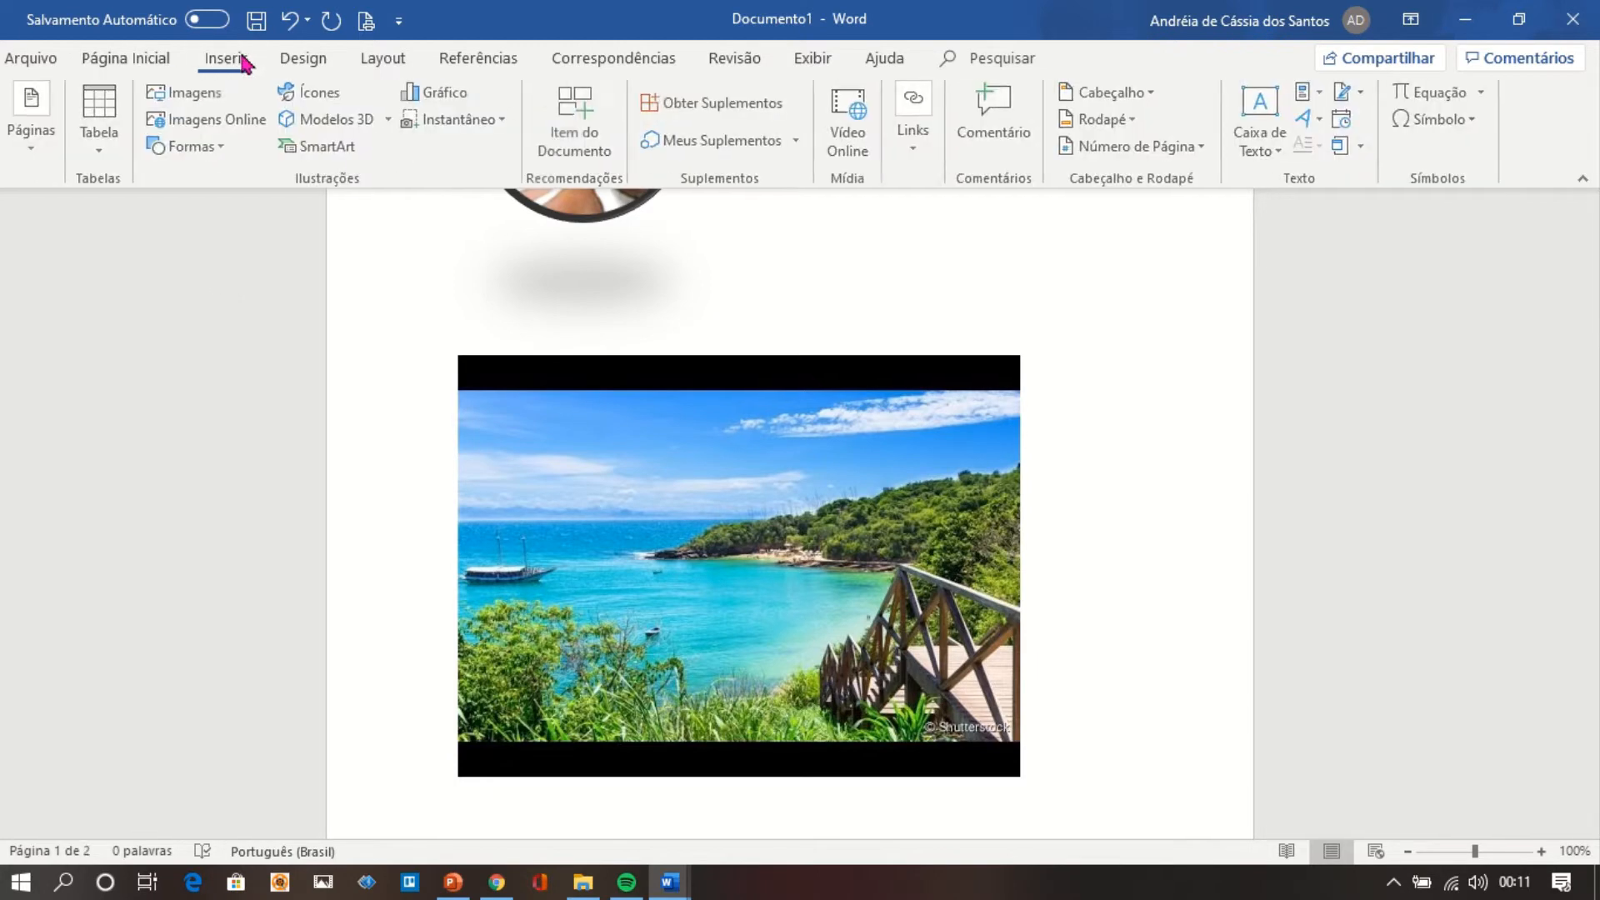
pyautogui.click(224, 148)
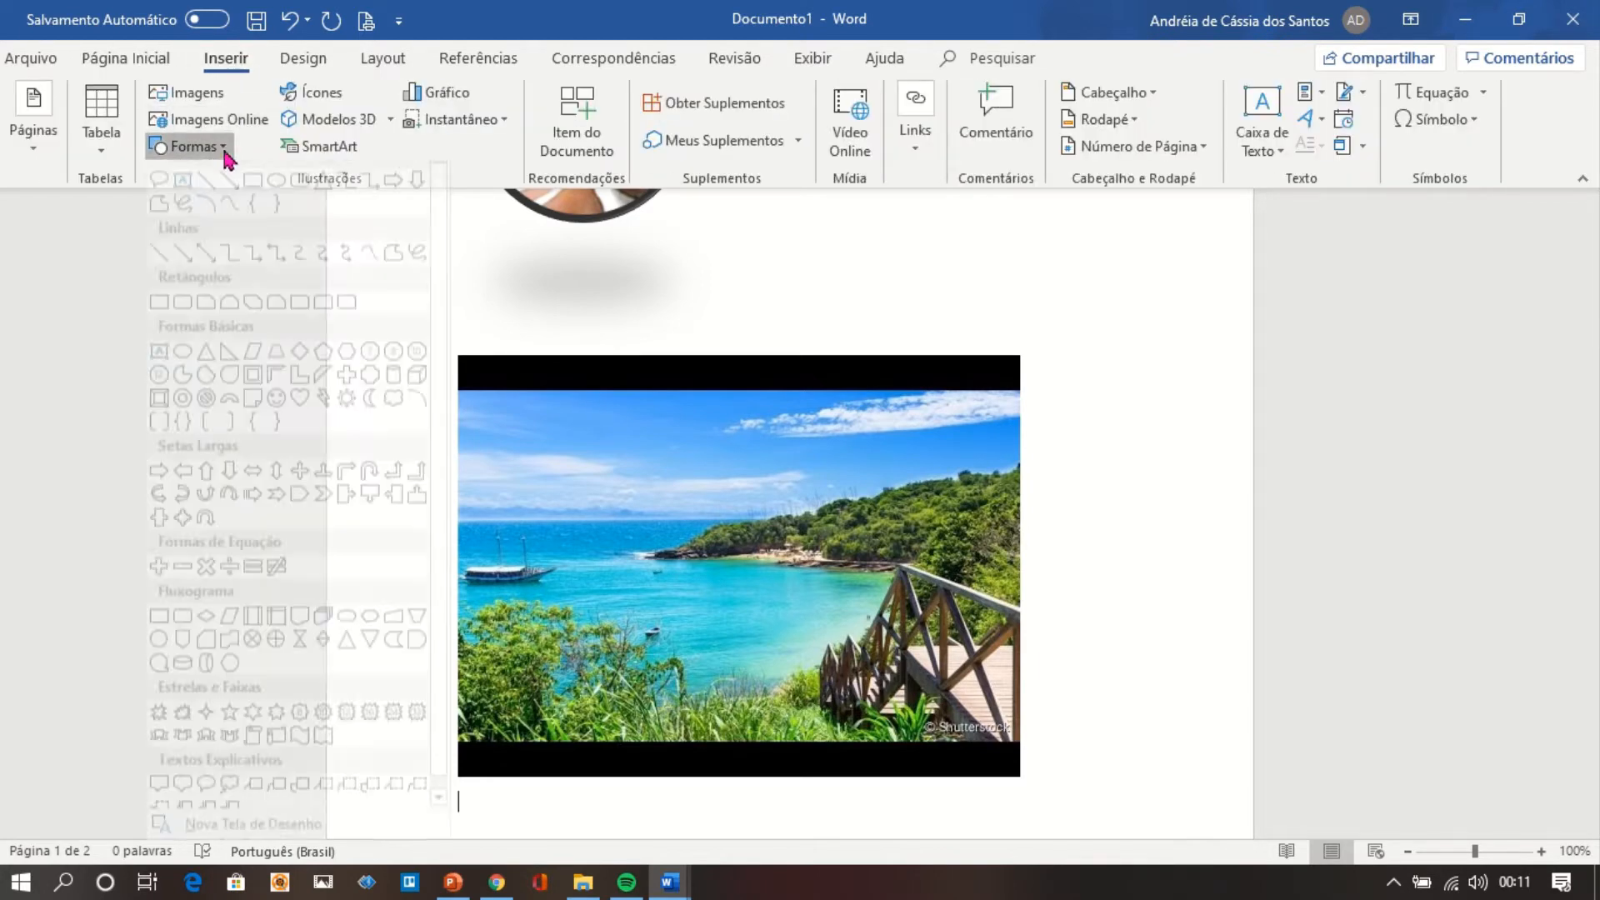
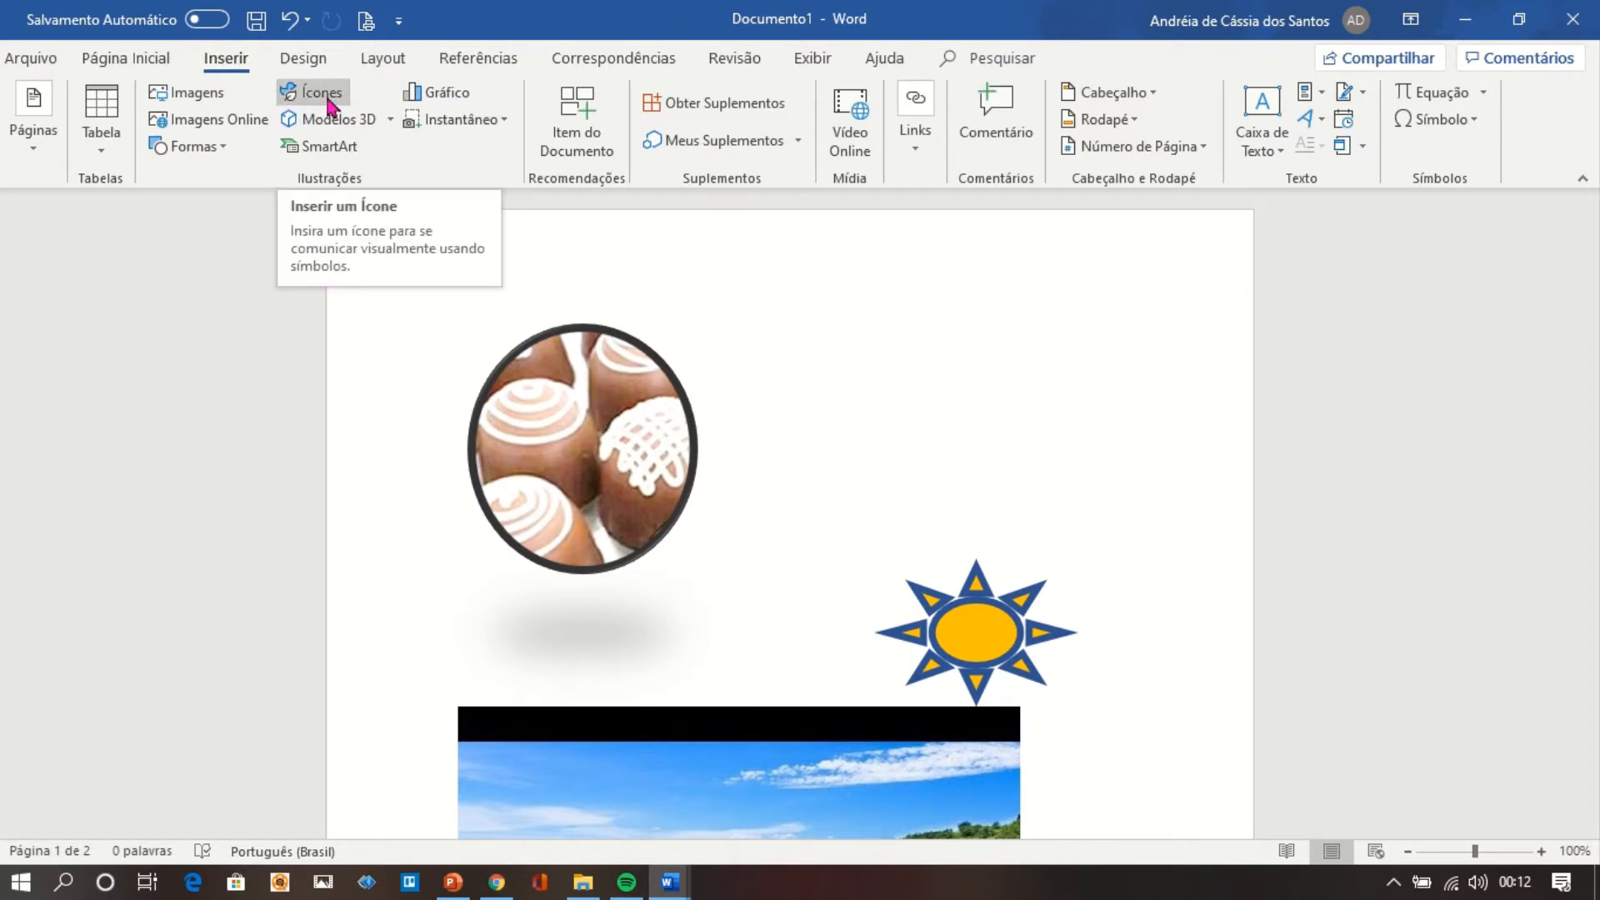
# Insert the barn icon from Contruções and the running dinosaur icon from Dinossauros into the document.
pyautogui.click(330, 102)
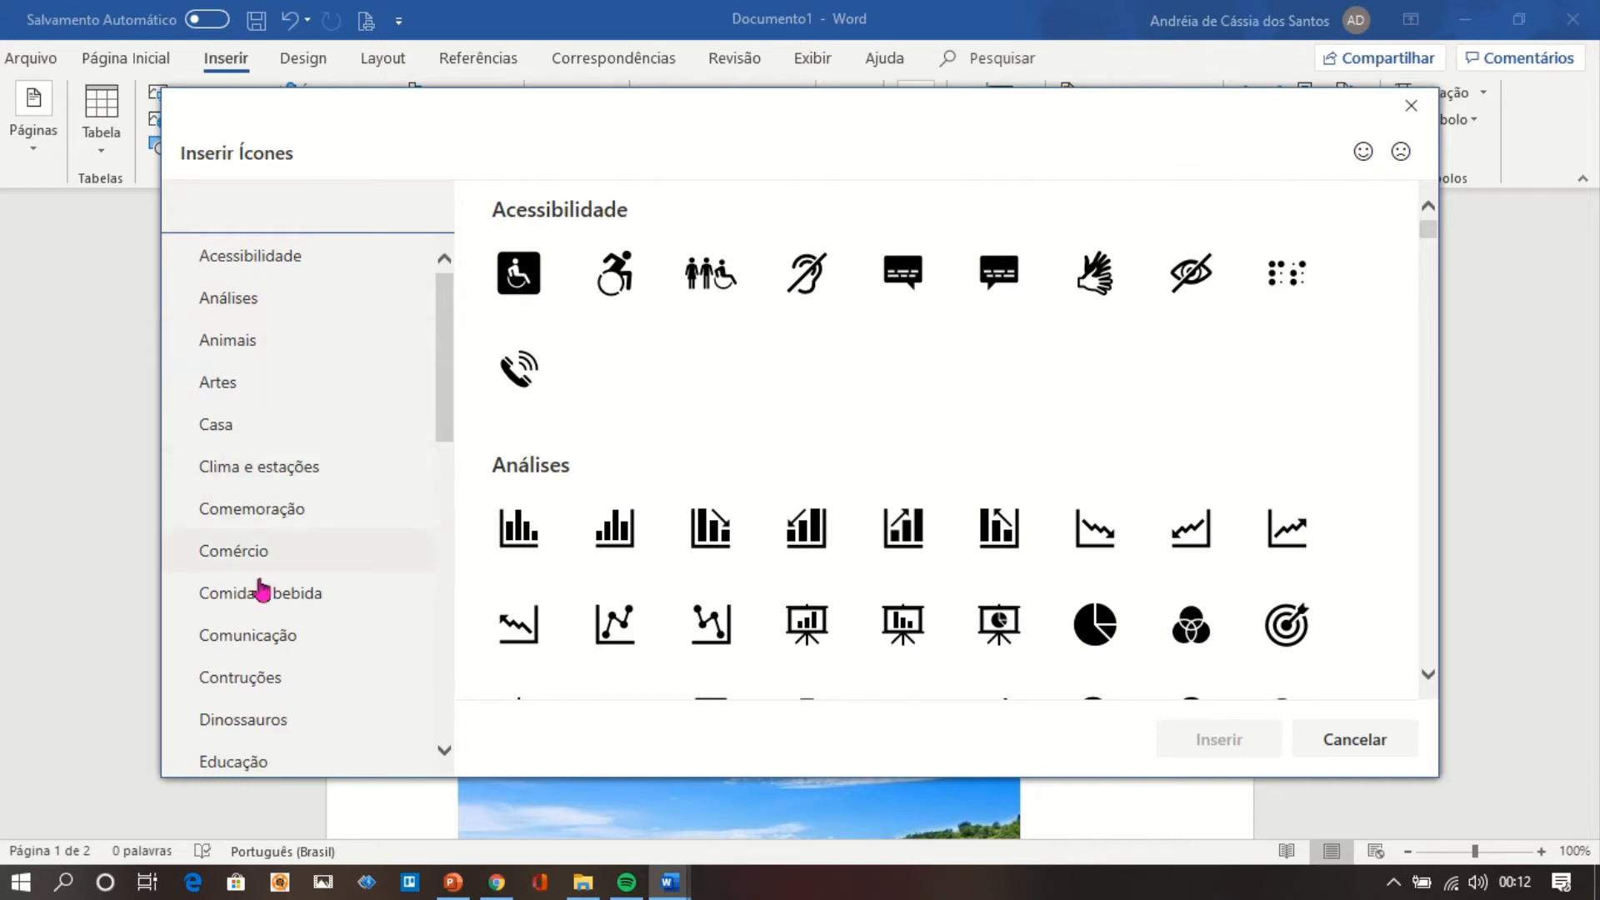
pyautogui.click(303, 388)
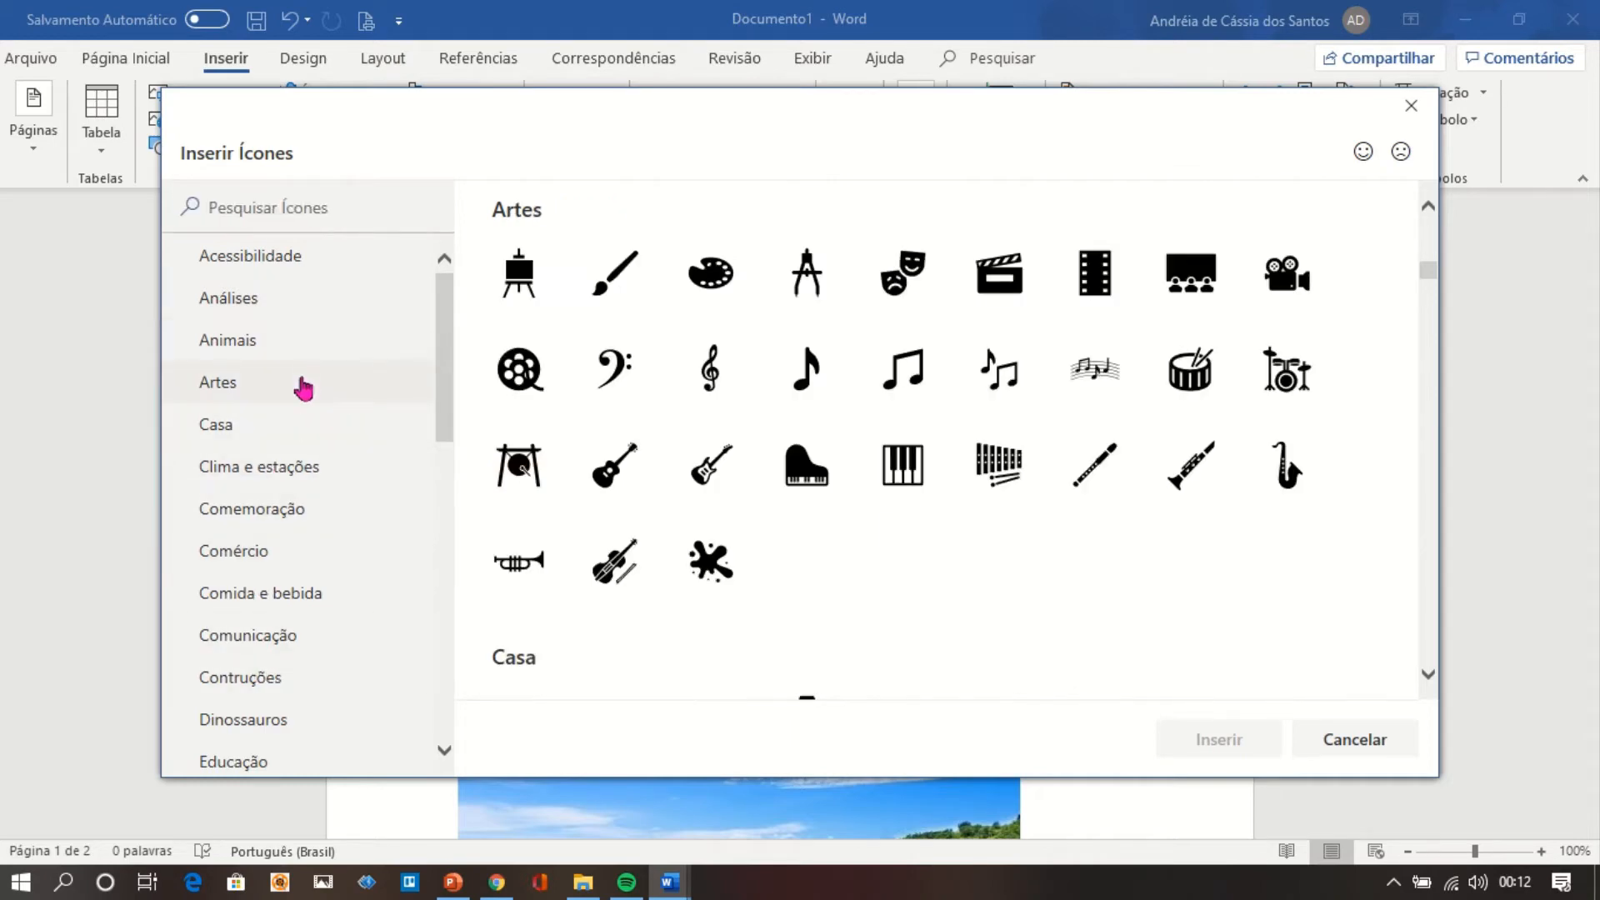
pyautogui.click(300, 431)
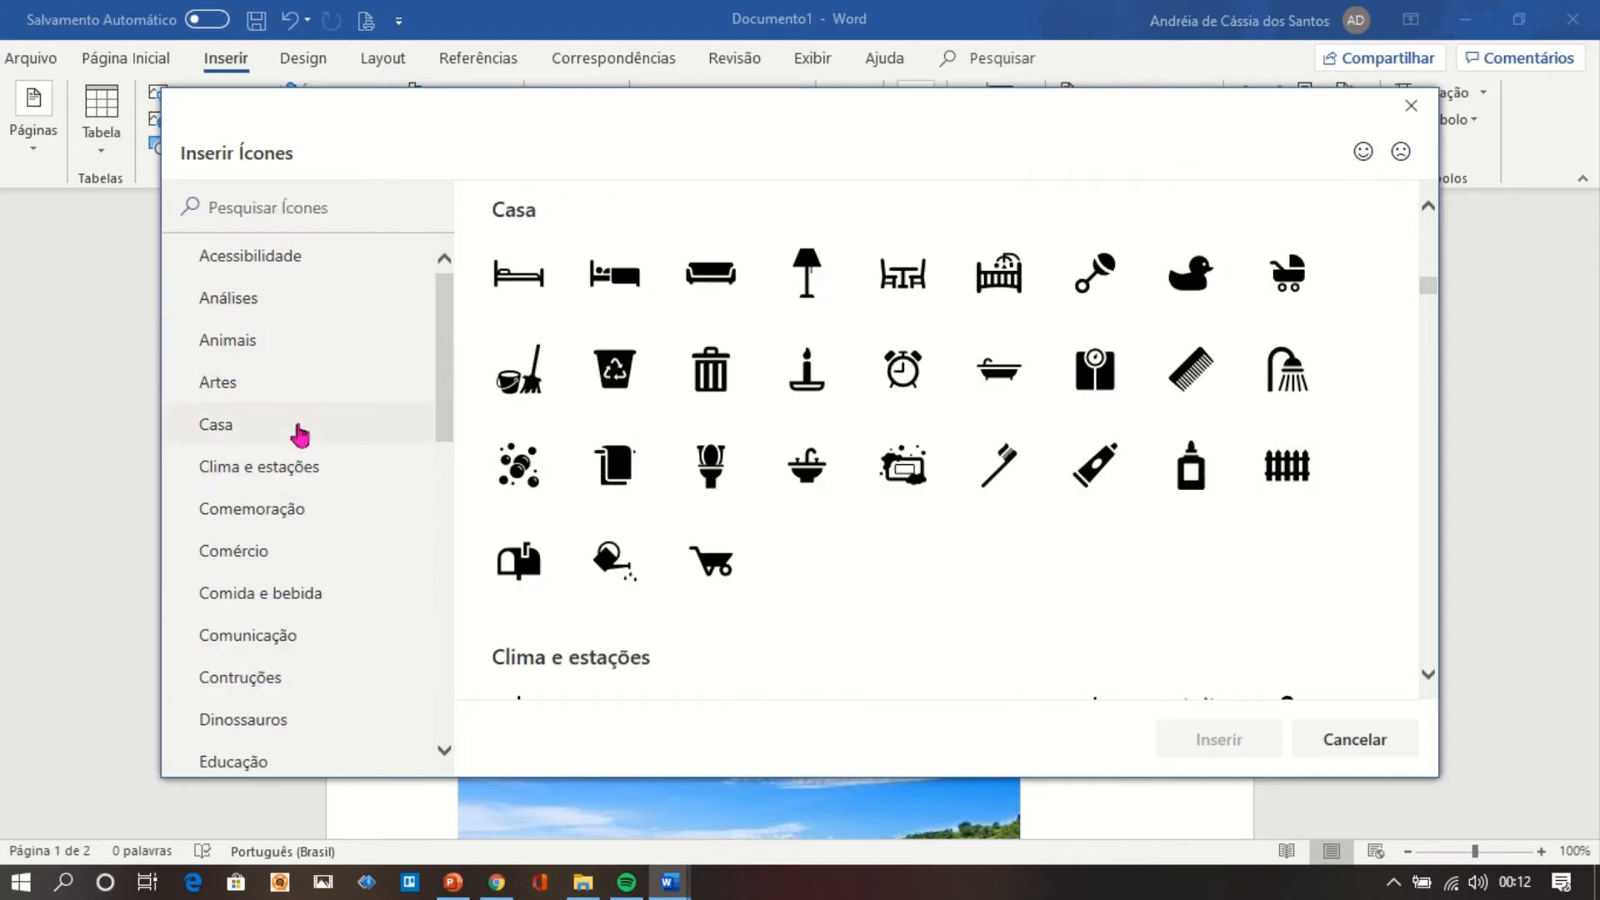
pyautogui.click(299, 488)
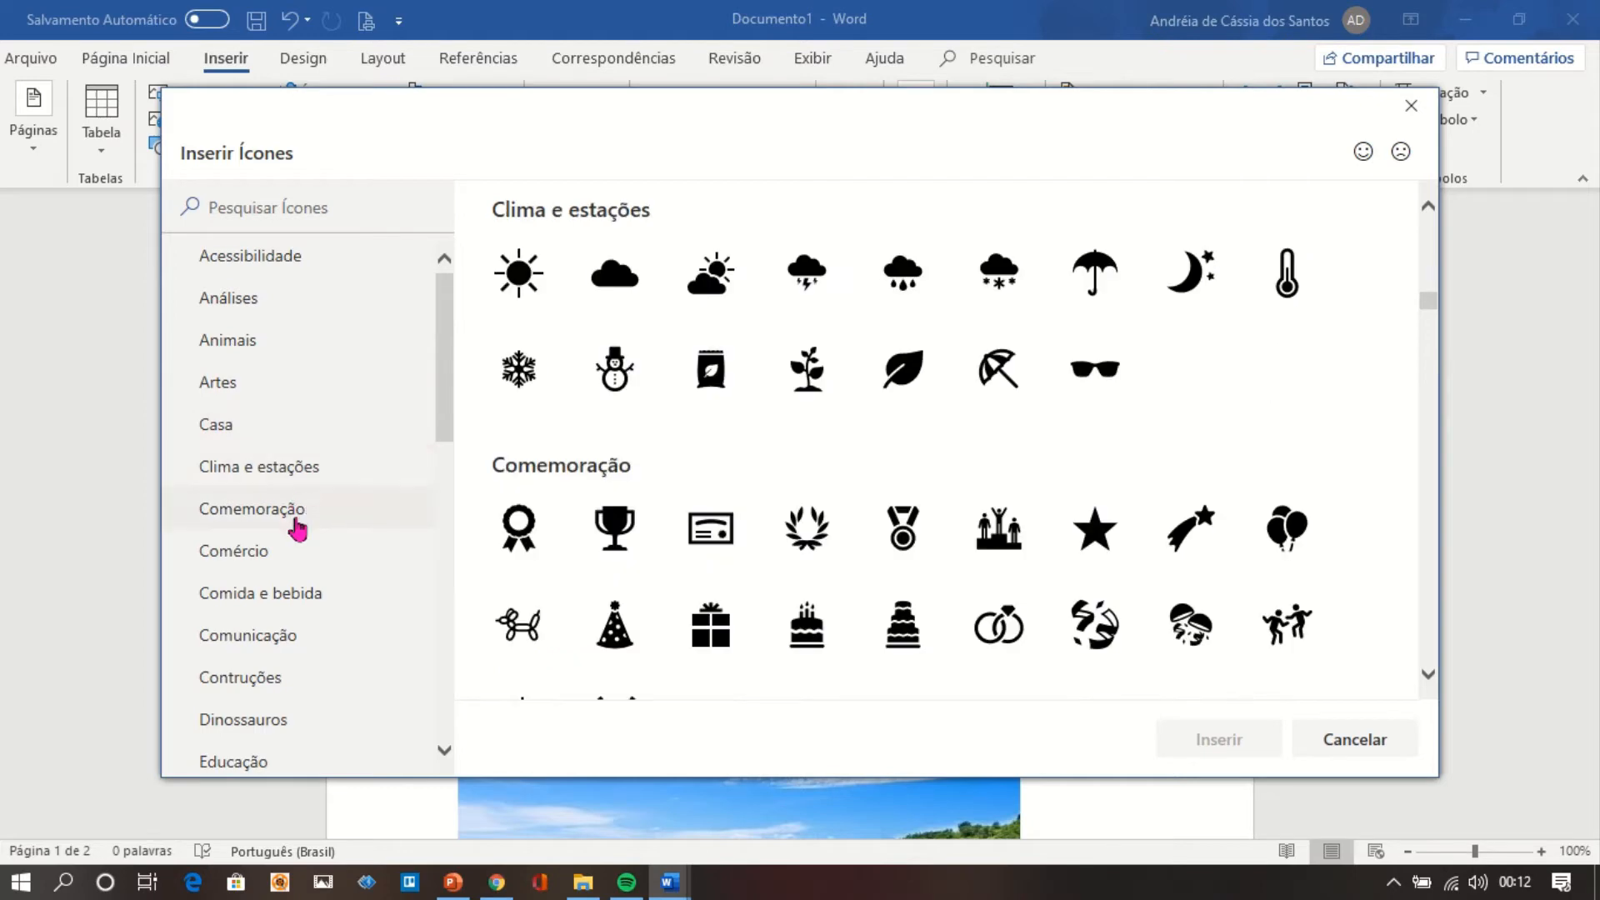
pyautogui.click(297, 573)
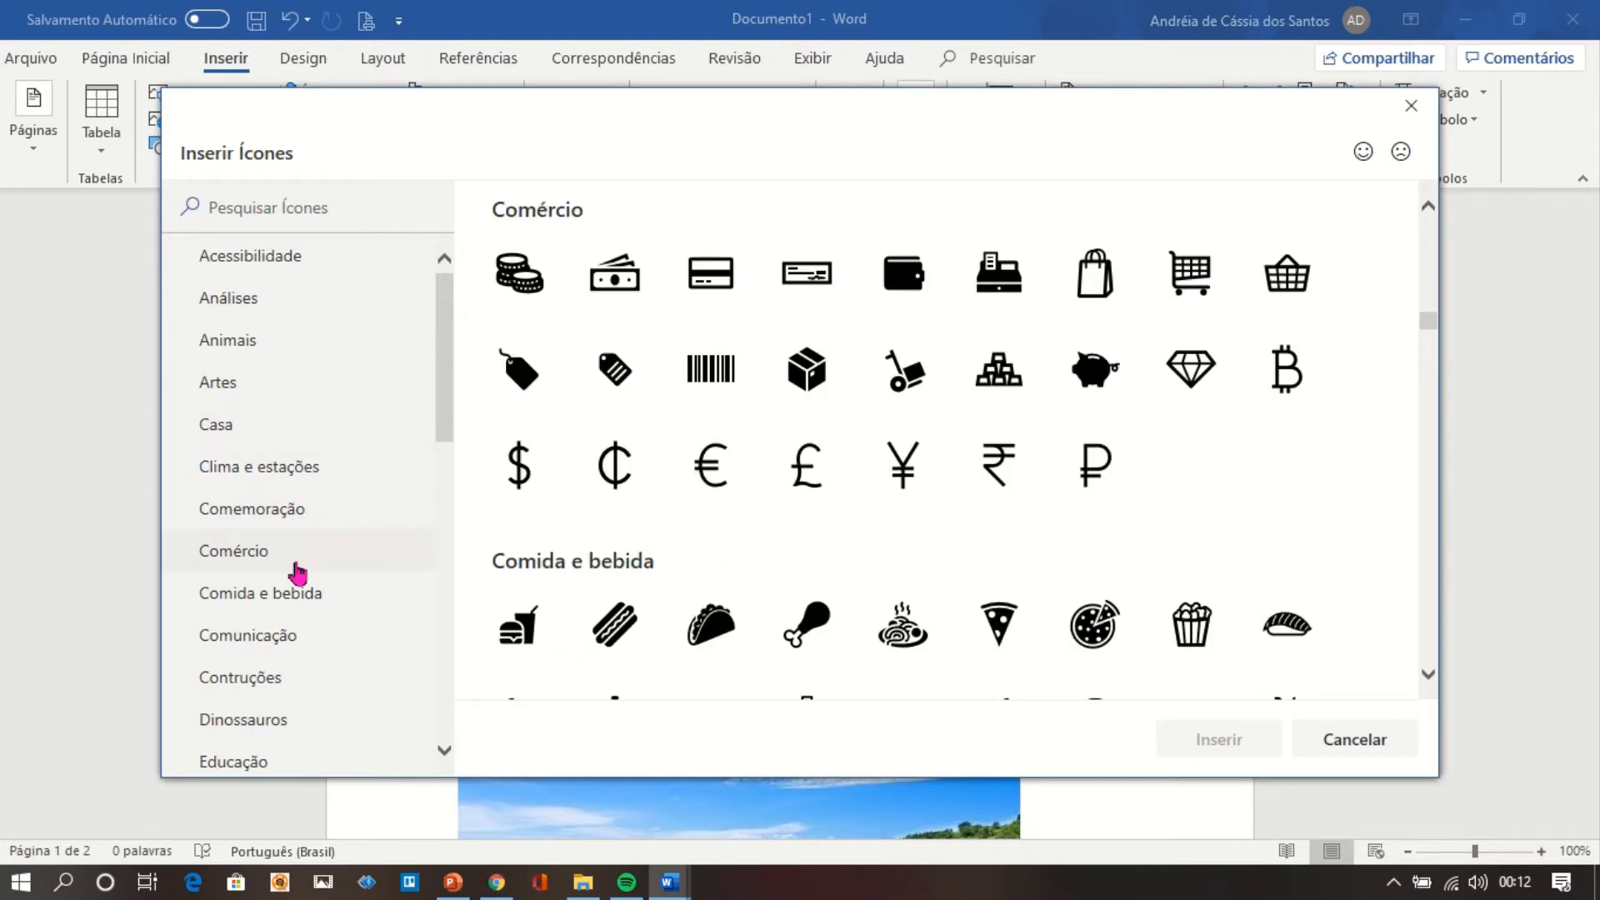
pyautogui.click(297, 611)
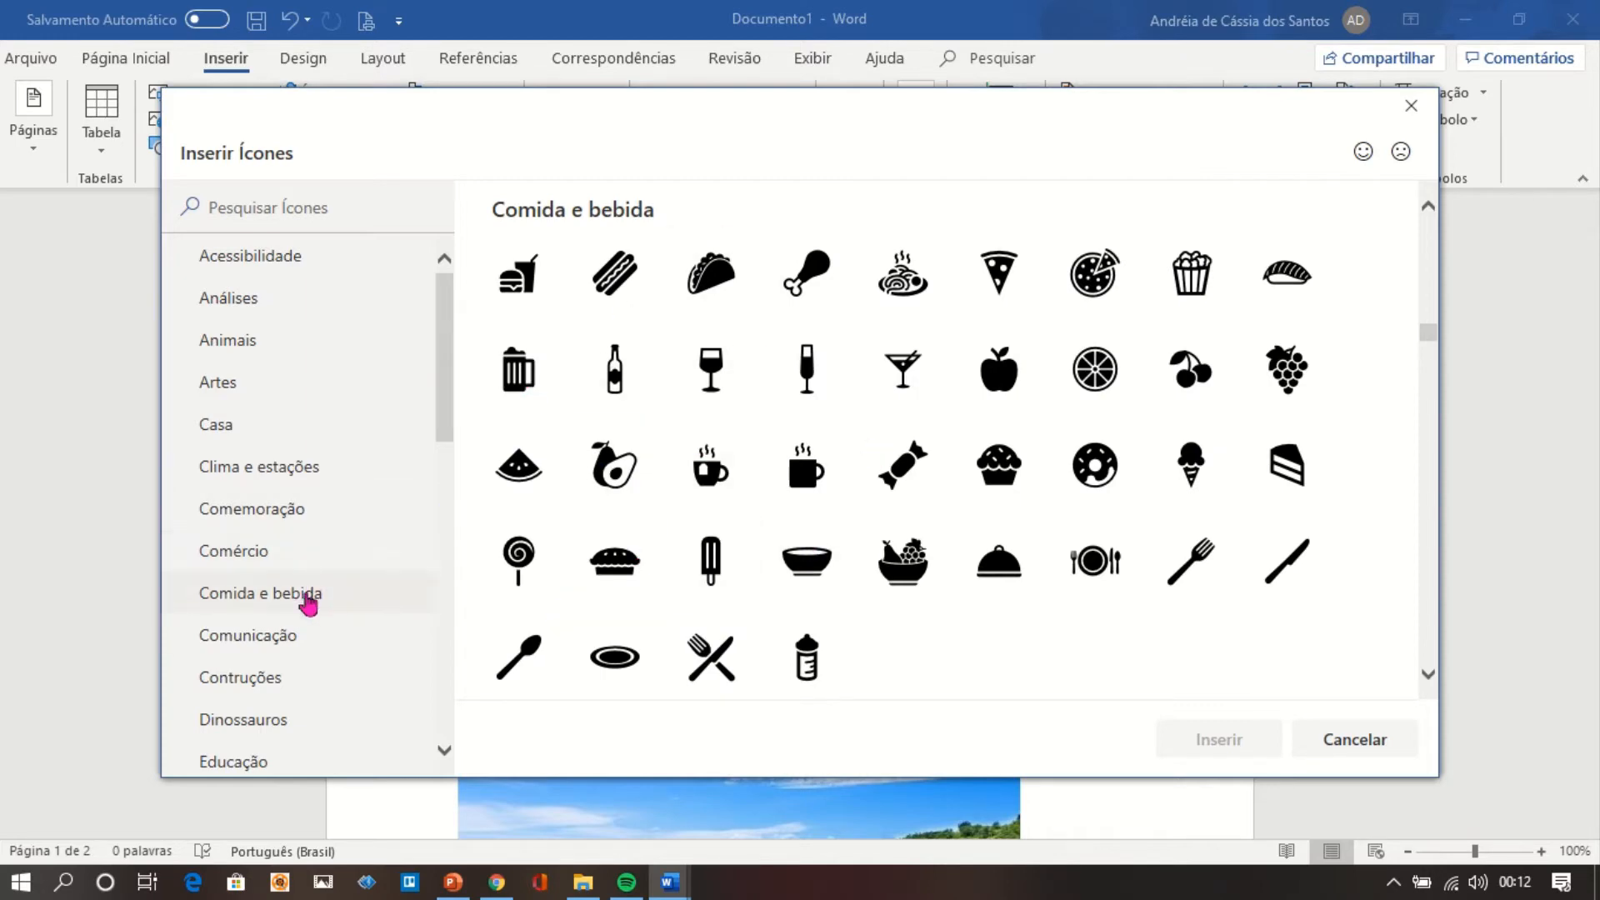
pyautogui.click(295, 684)
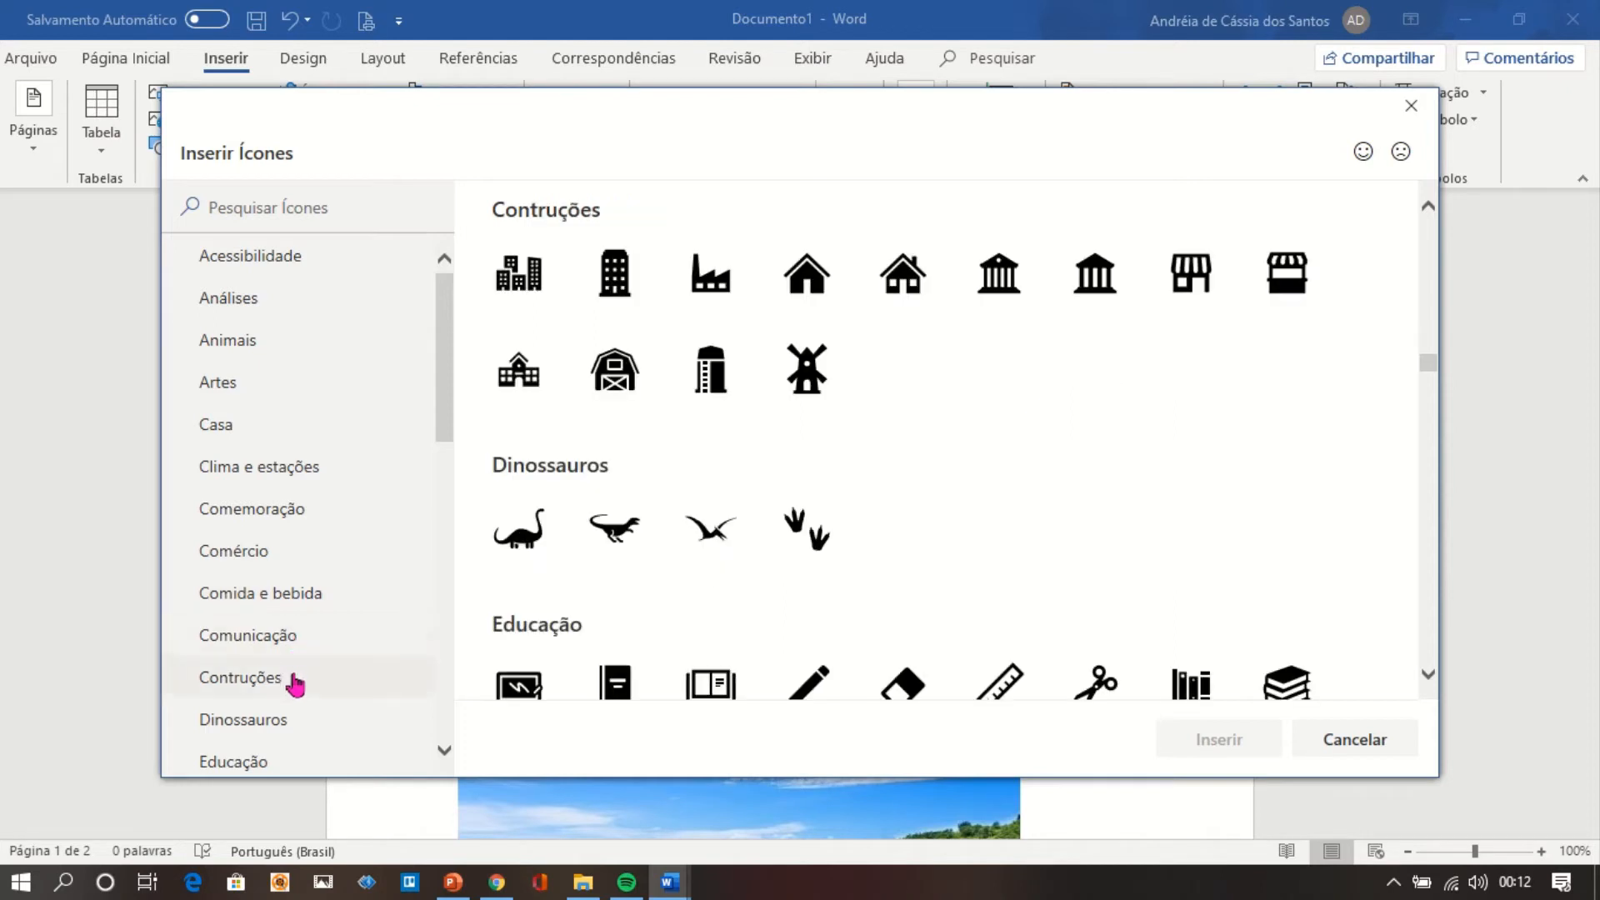
pyautogui.click(641, 402)
pyautogui.click(630, 554)
pyautogui.click(1200, 739)
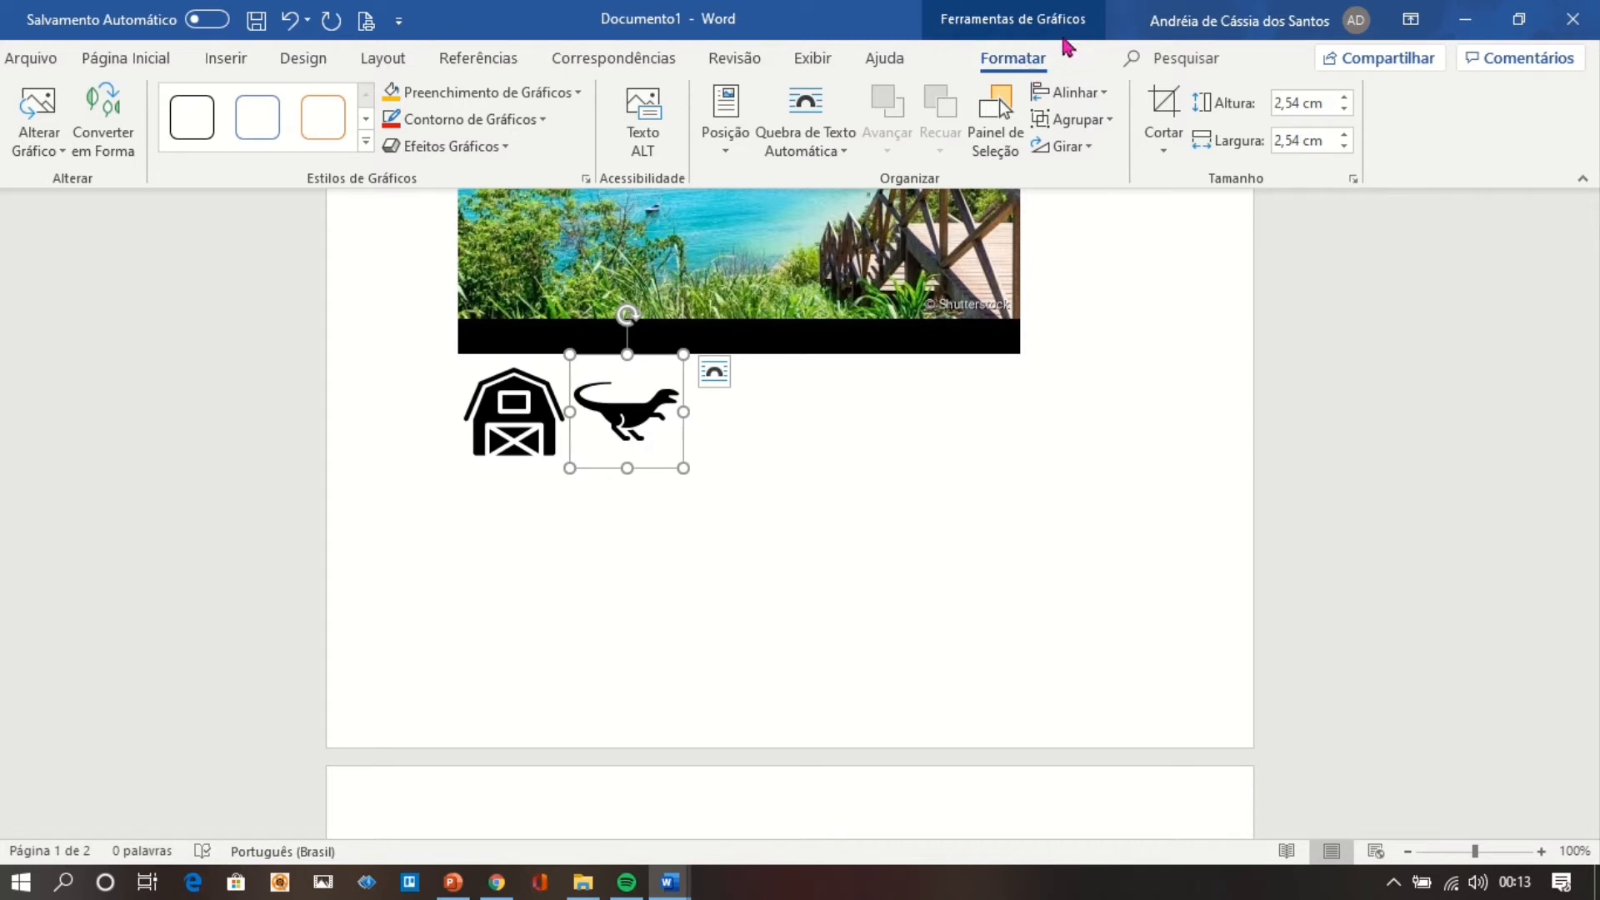
# Enlarge the dinosaur icon to about 6.2 cm square and give it a standard green fill.
pyautogui.moveTo(680, 472); pyautogui.dragTo(847, 573)
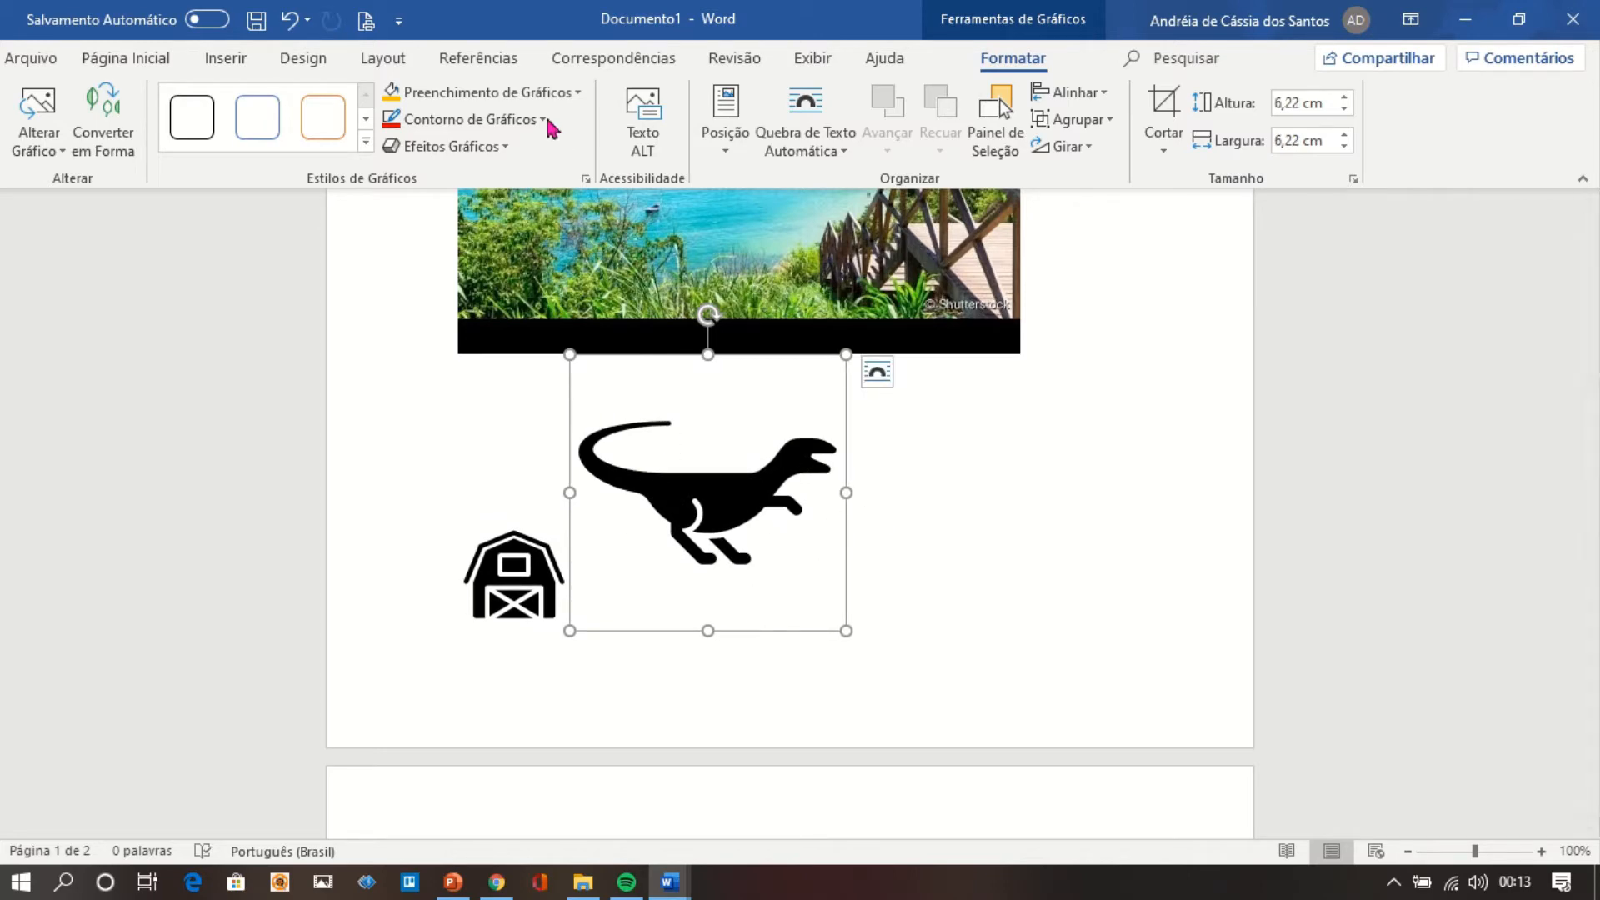
pyautogui.click(574, 95)
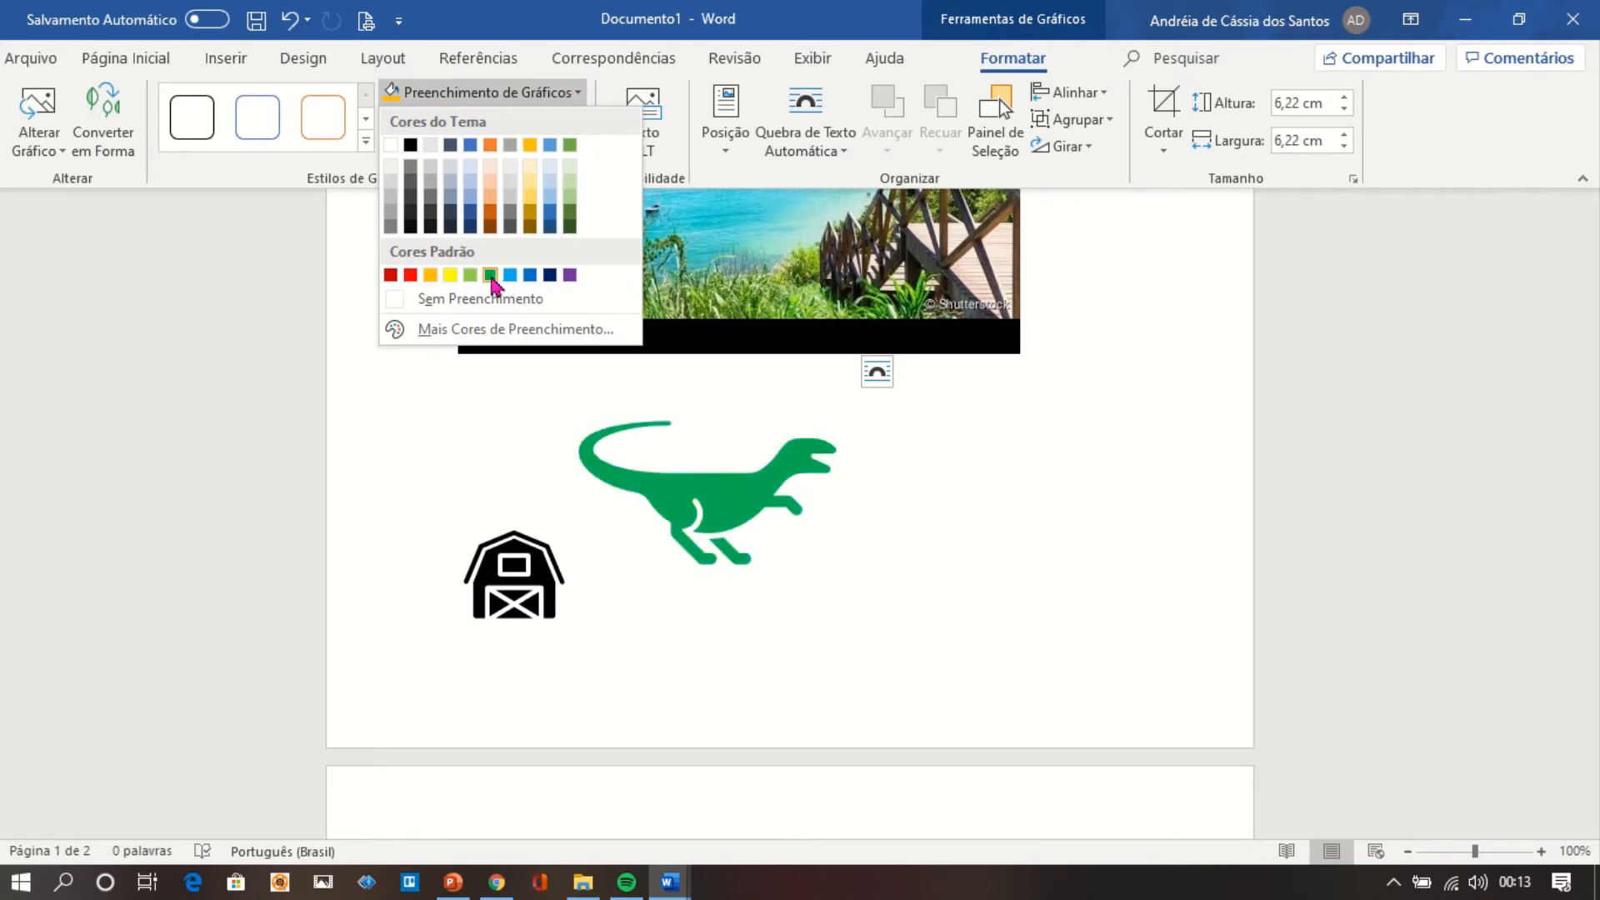
pyautogui.click(490, 275)
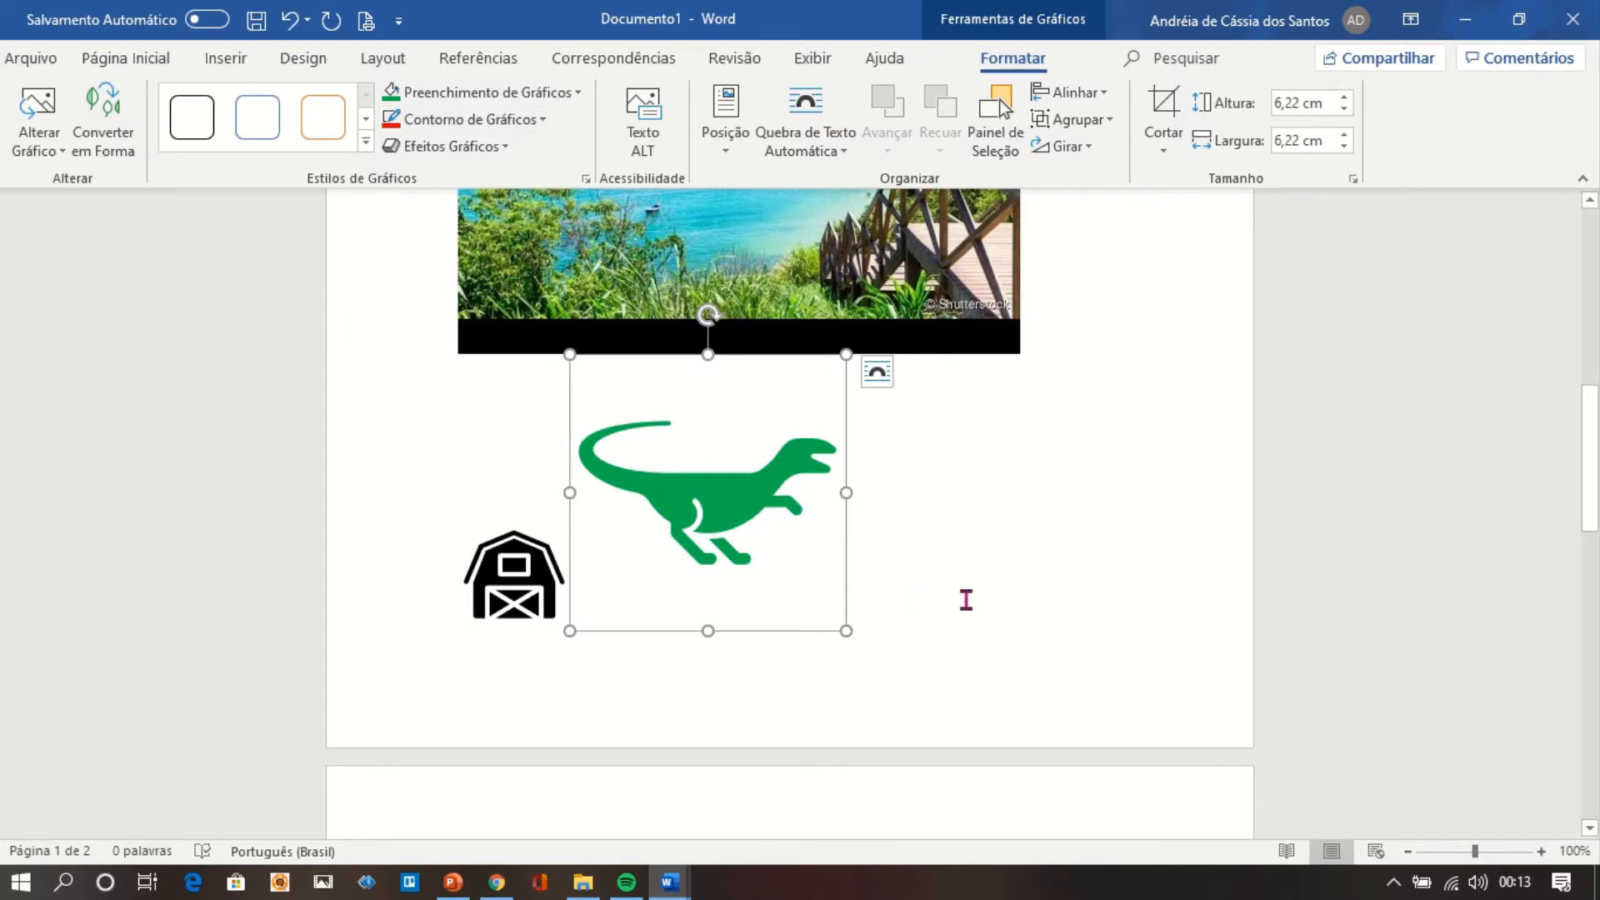
pyautogui.click(966, 600)
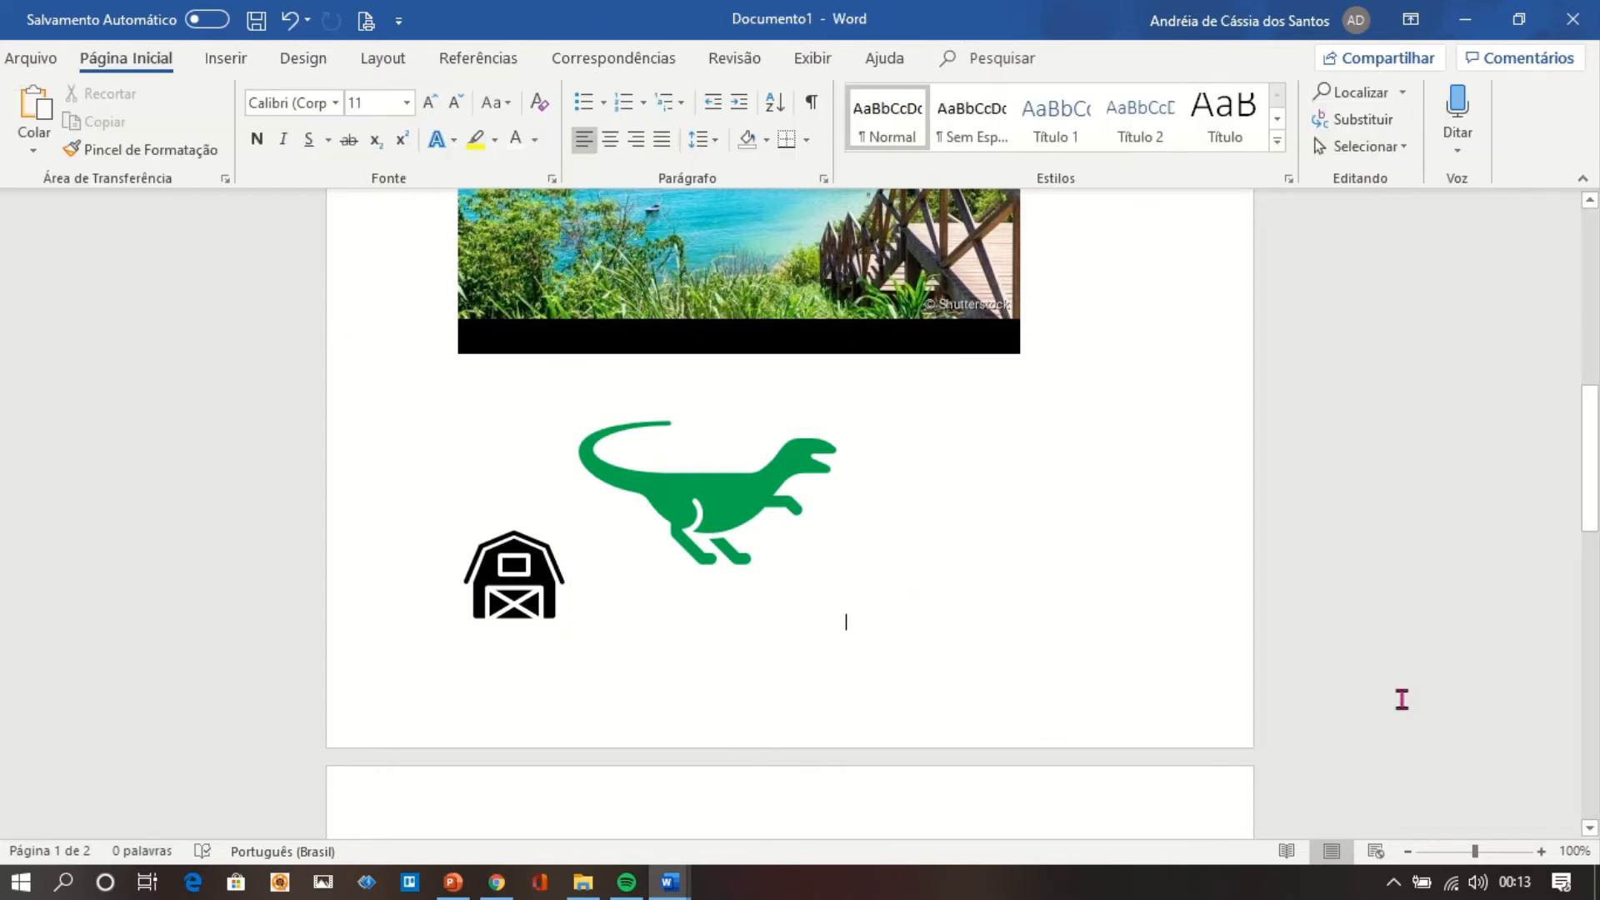
# From the blank second page, open the Gatos e cachorros category of the online 3D models.
pyautogui.scroll(-8, 1523, 686)
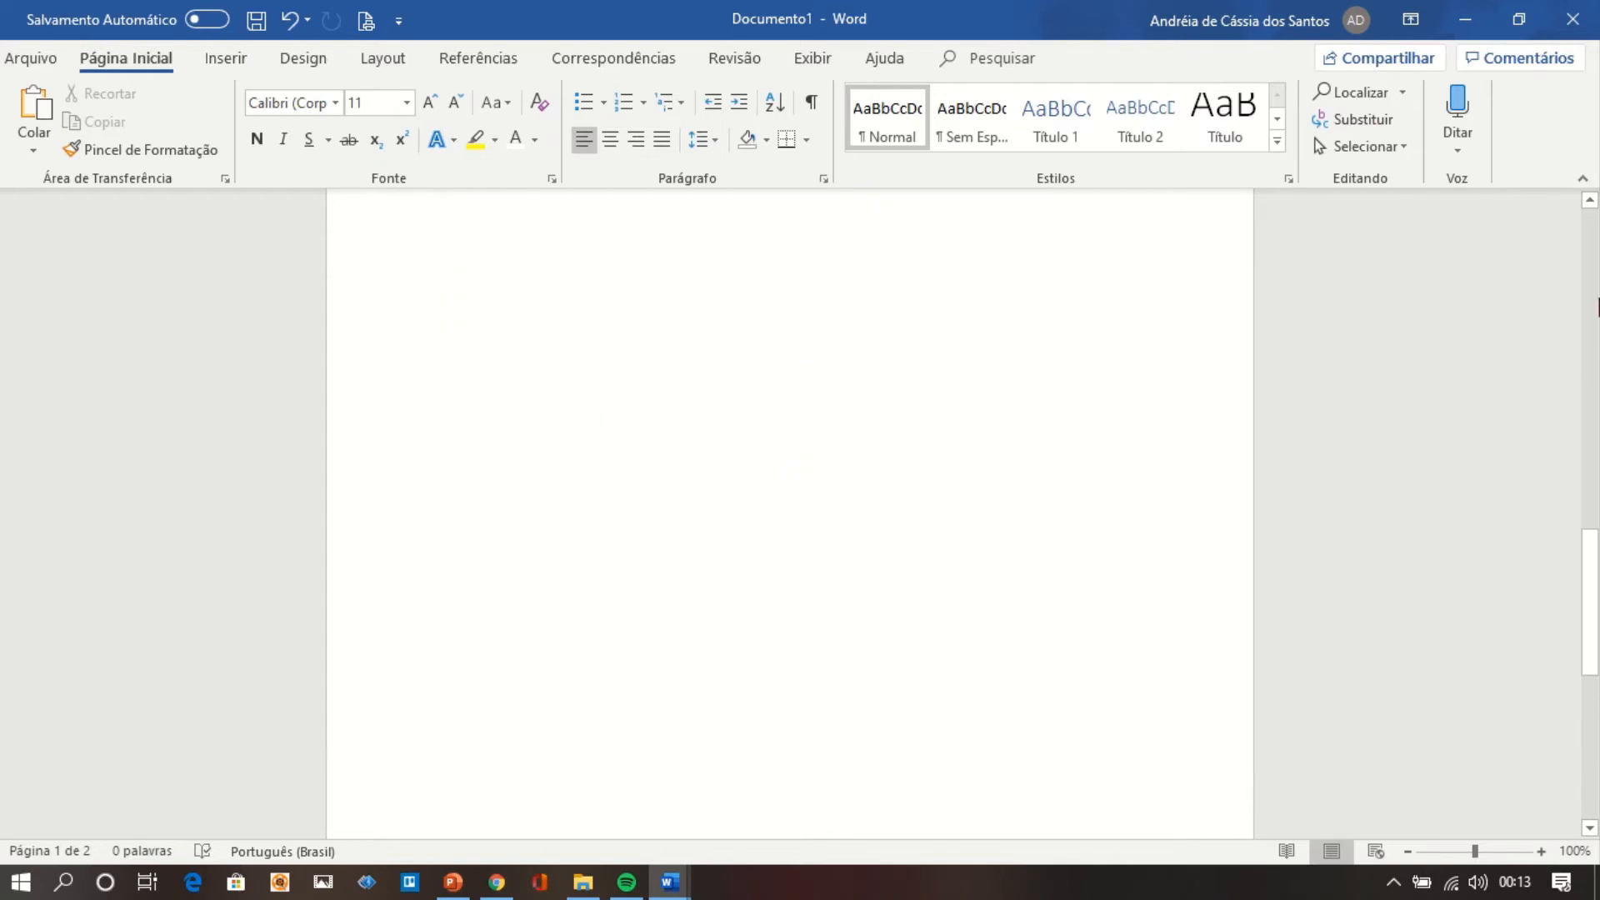
pyautogui.scroll(1, 1591, 204)
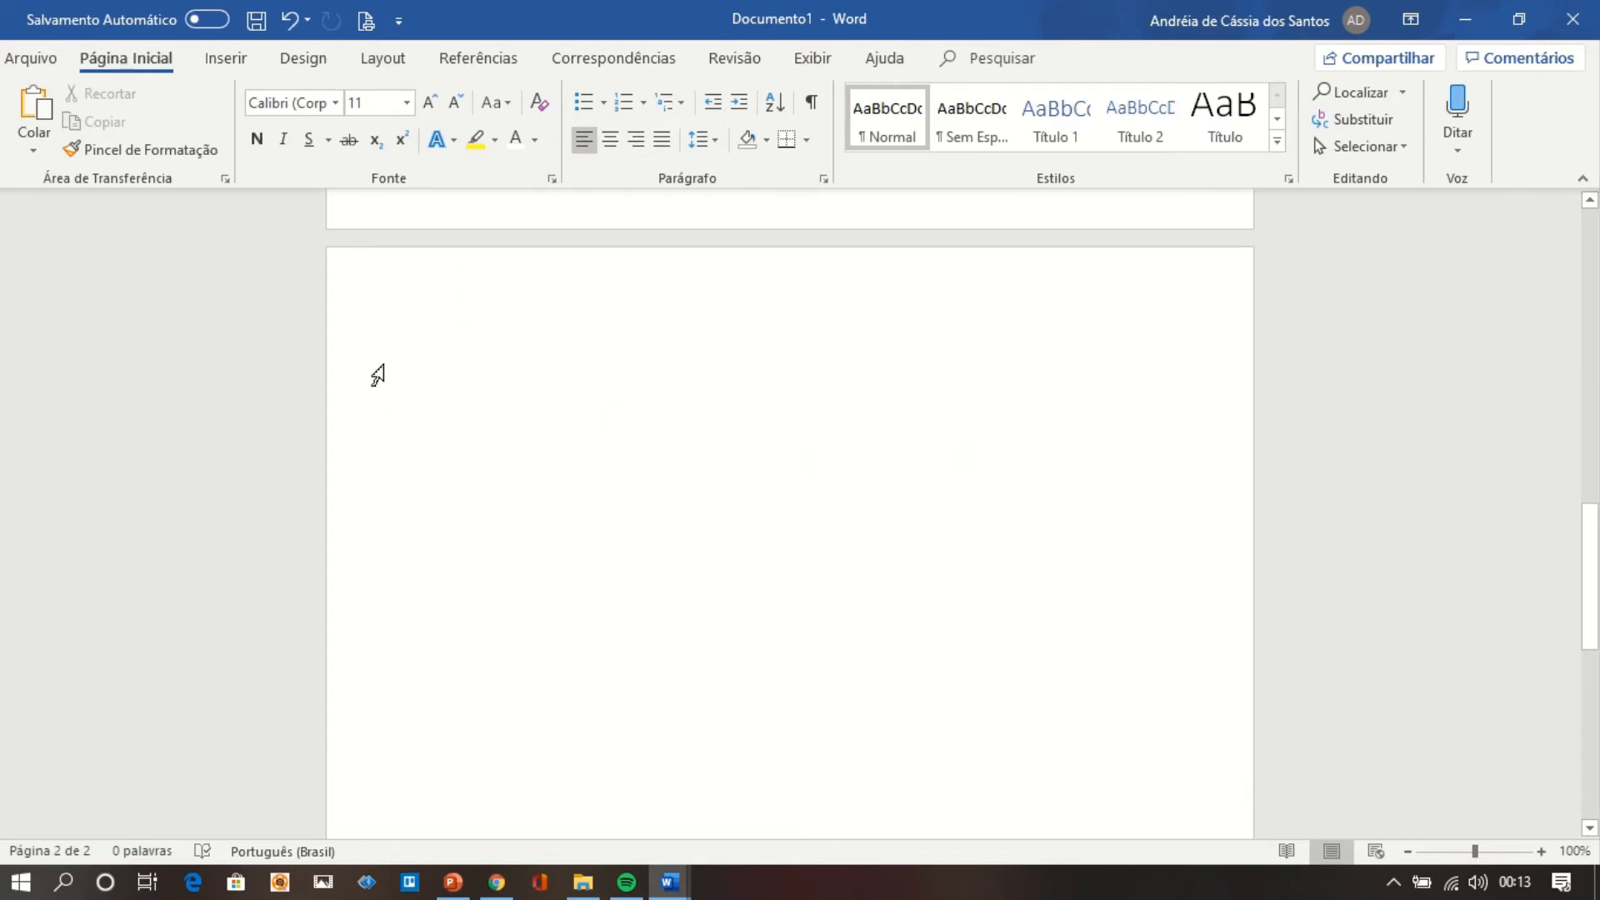
pyautogui.click(223, 64)
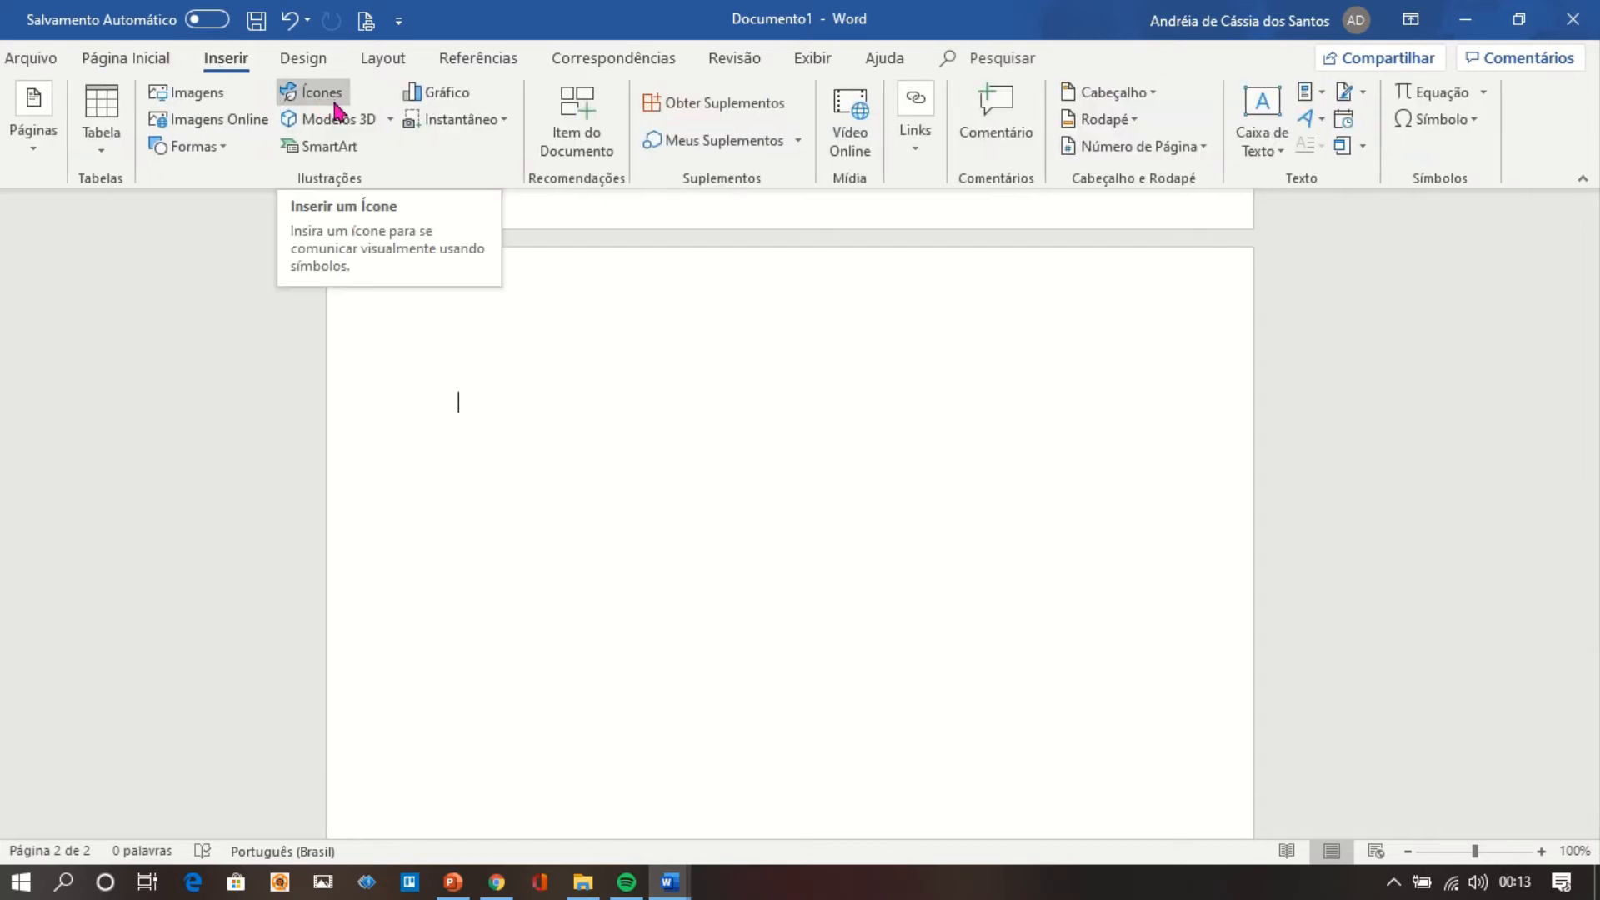
pyautogui.click(390, 121)
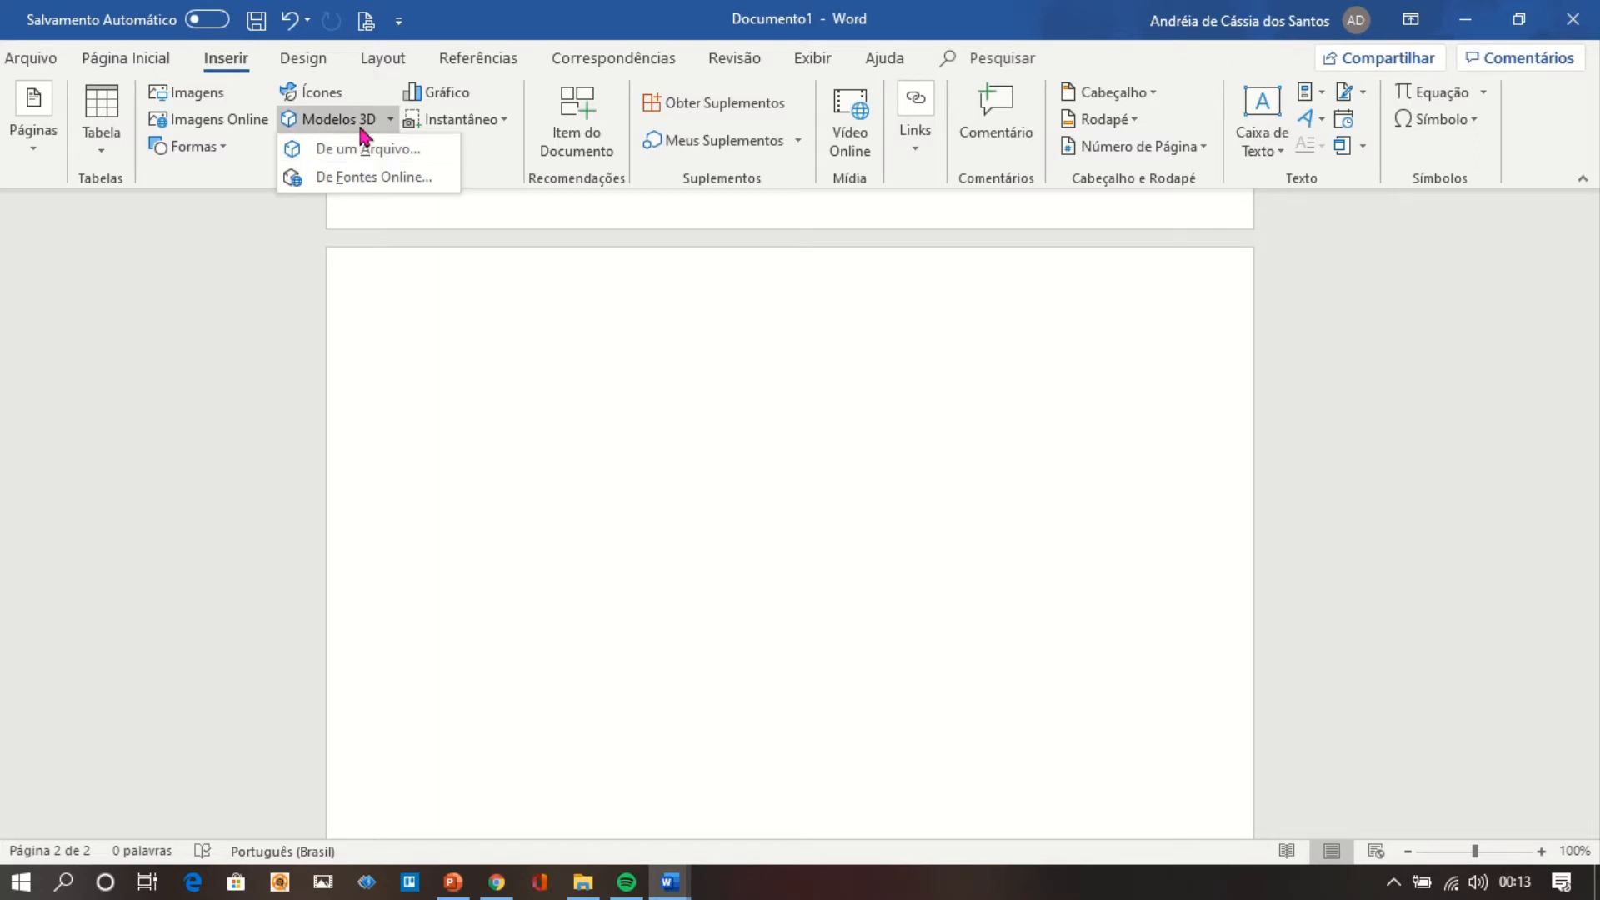
pyautogui.click(374, 178)
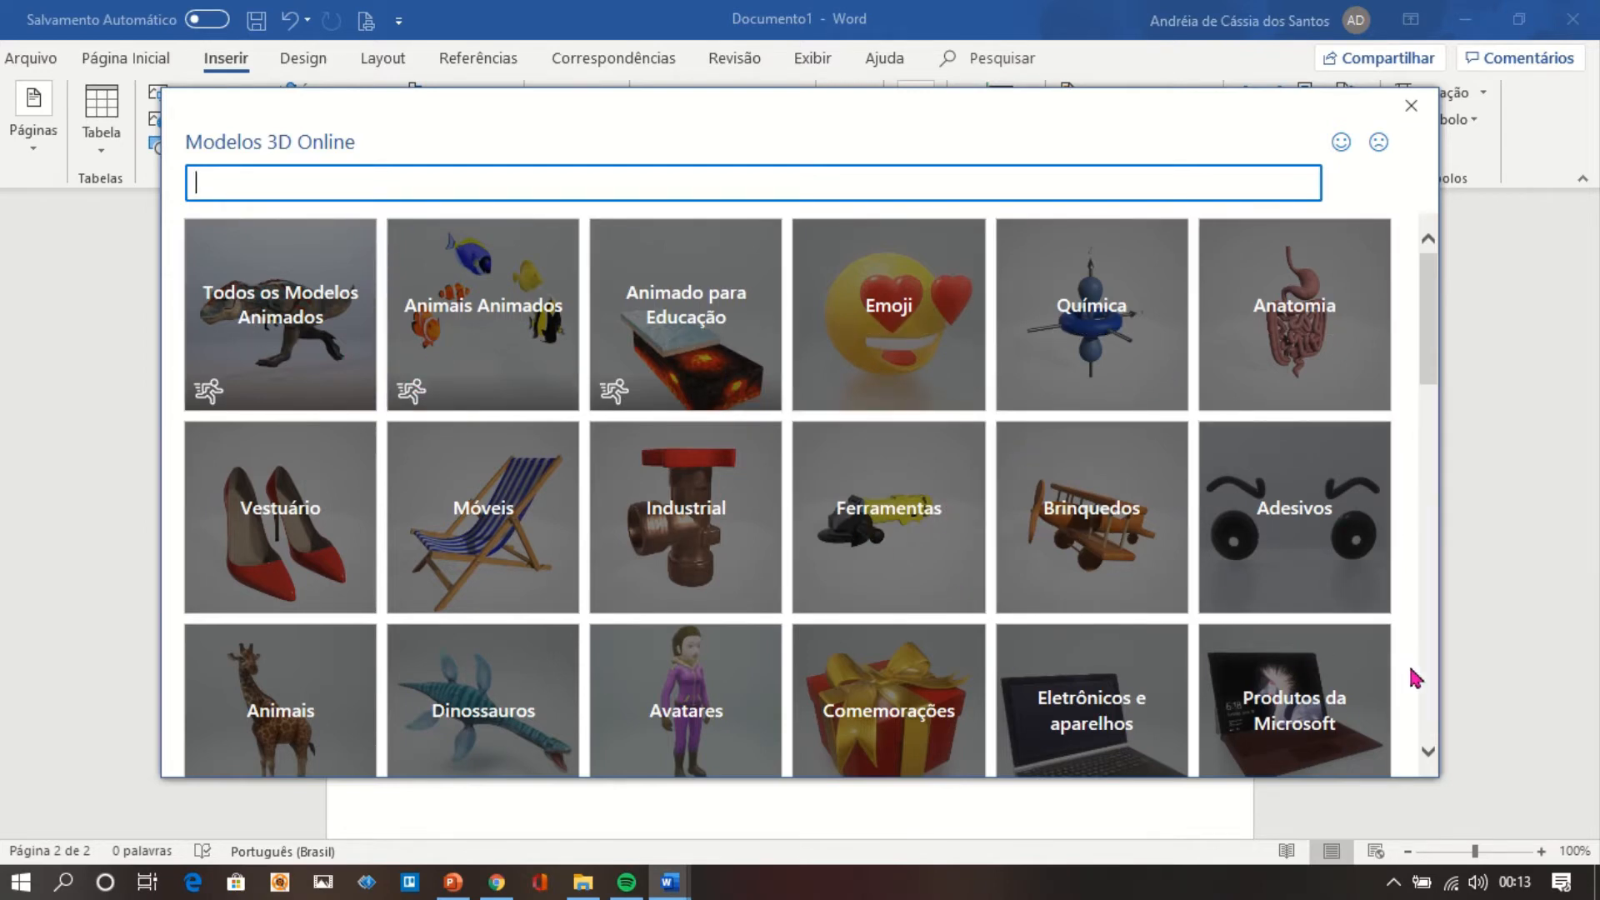
pyautogui.click(1427, 704)
pyautogui.click(1427, 704)
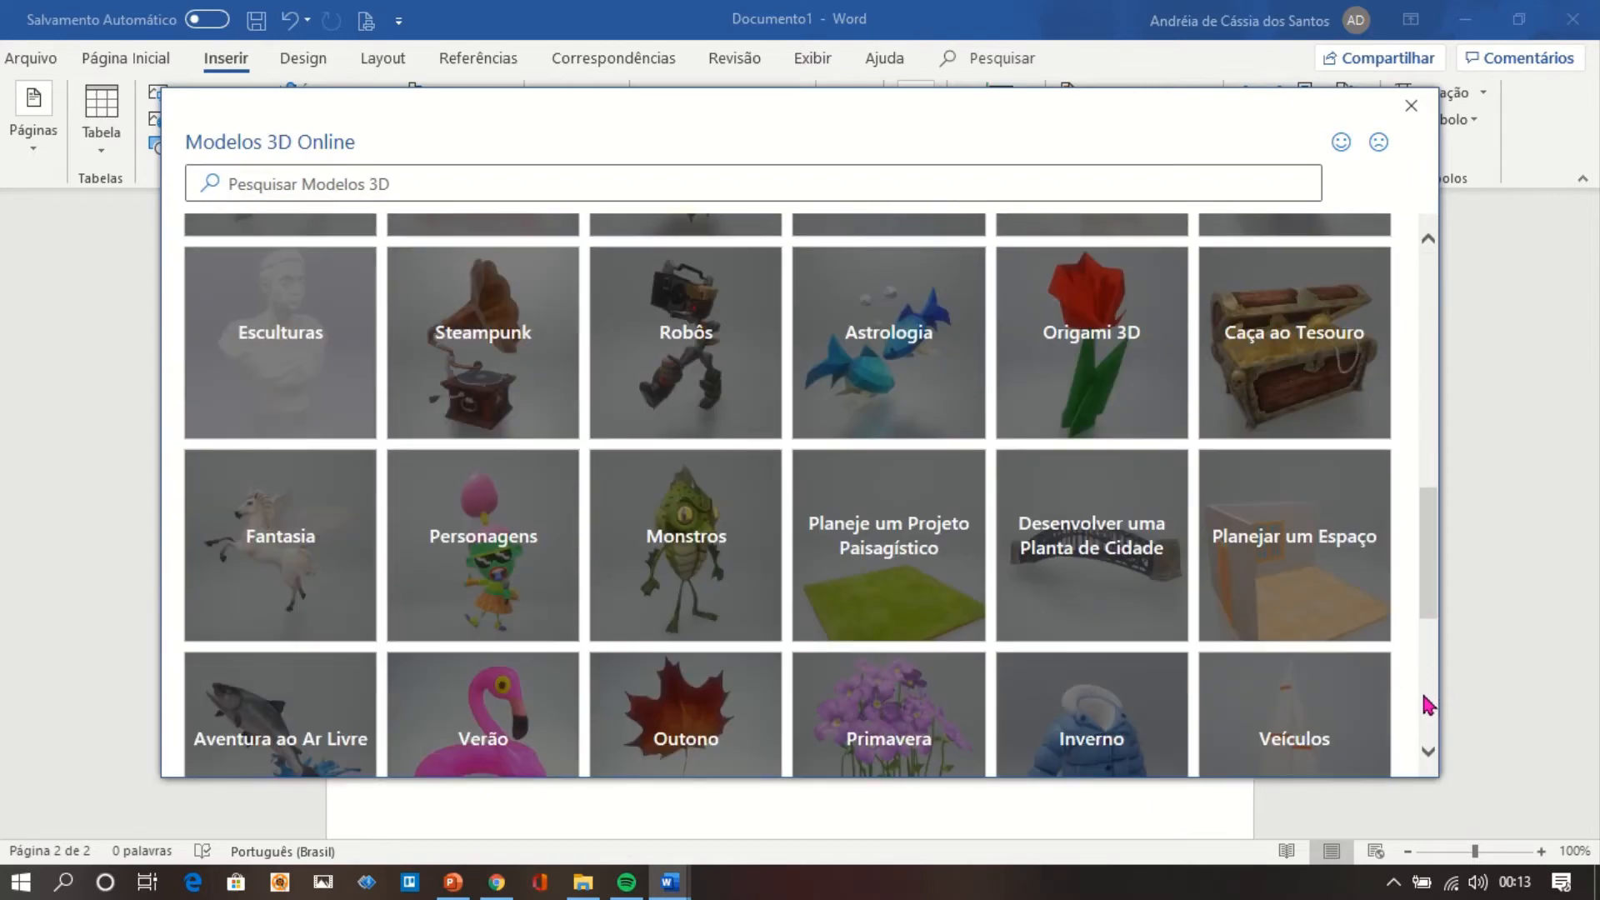
pyautogui.click(1427, 704)
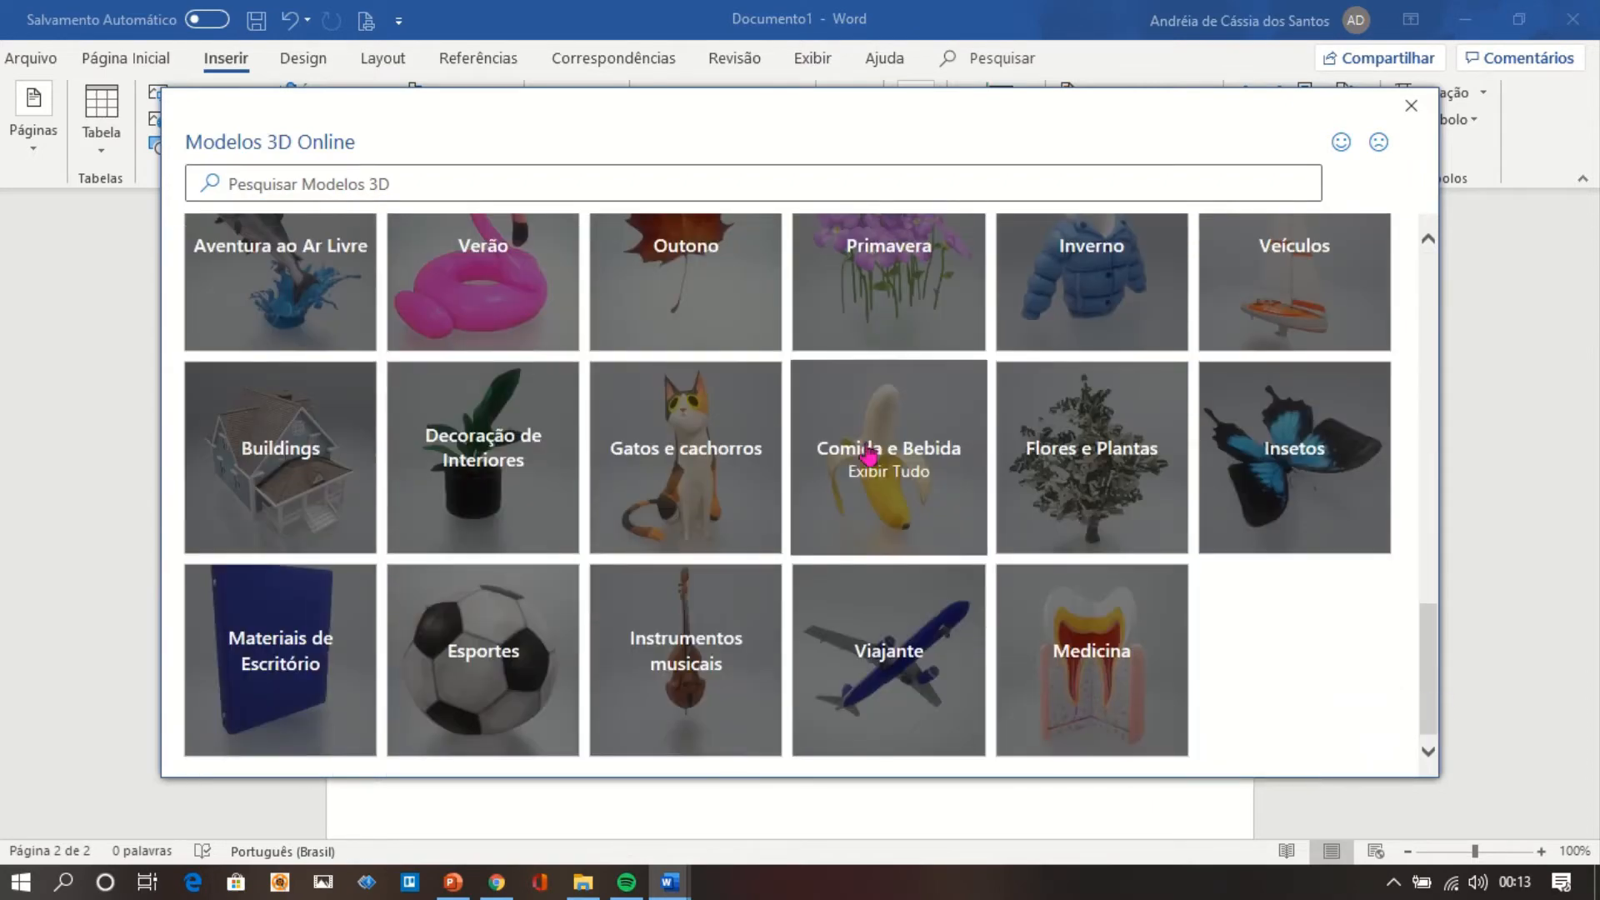
pyautogui.click(675, 435)
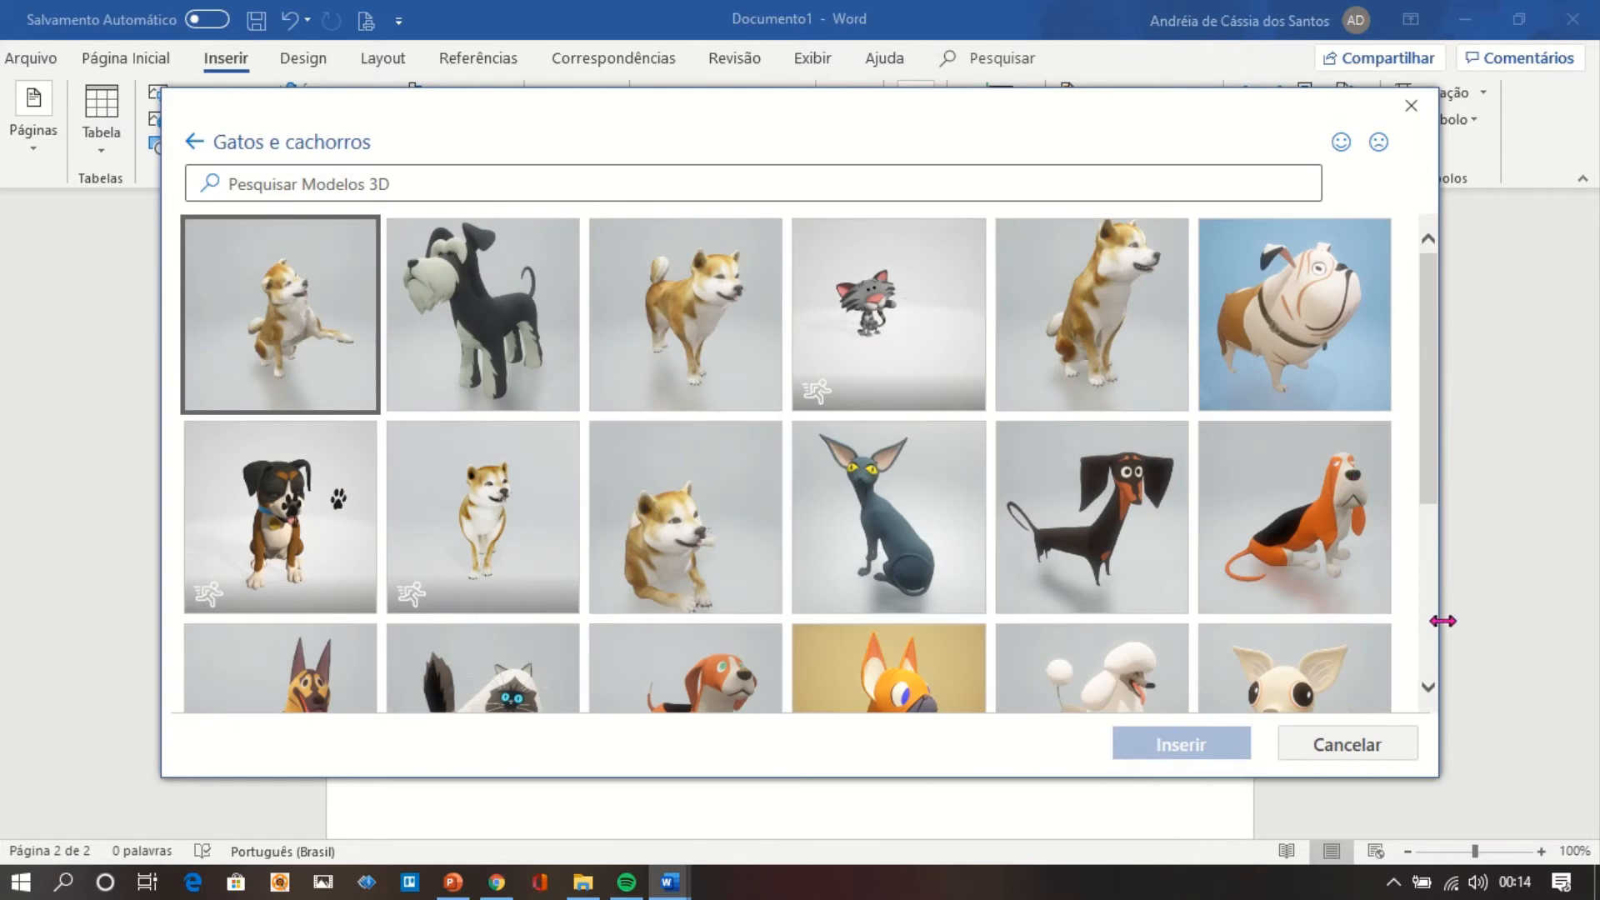
# Insert the white and brown bulldog 3D model with the collar from the Gatos e cachorros category.
pyautogui.click(1429, 657)
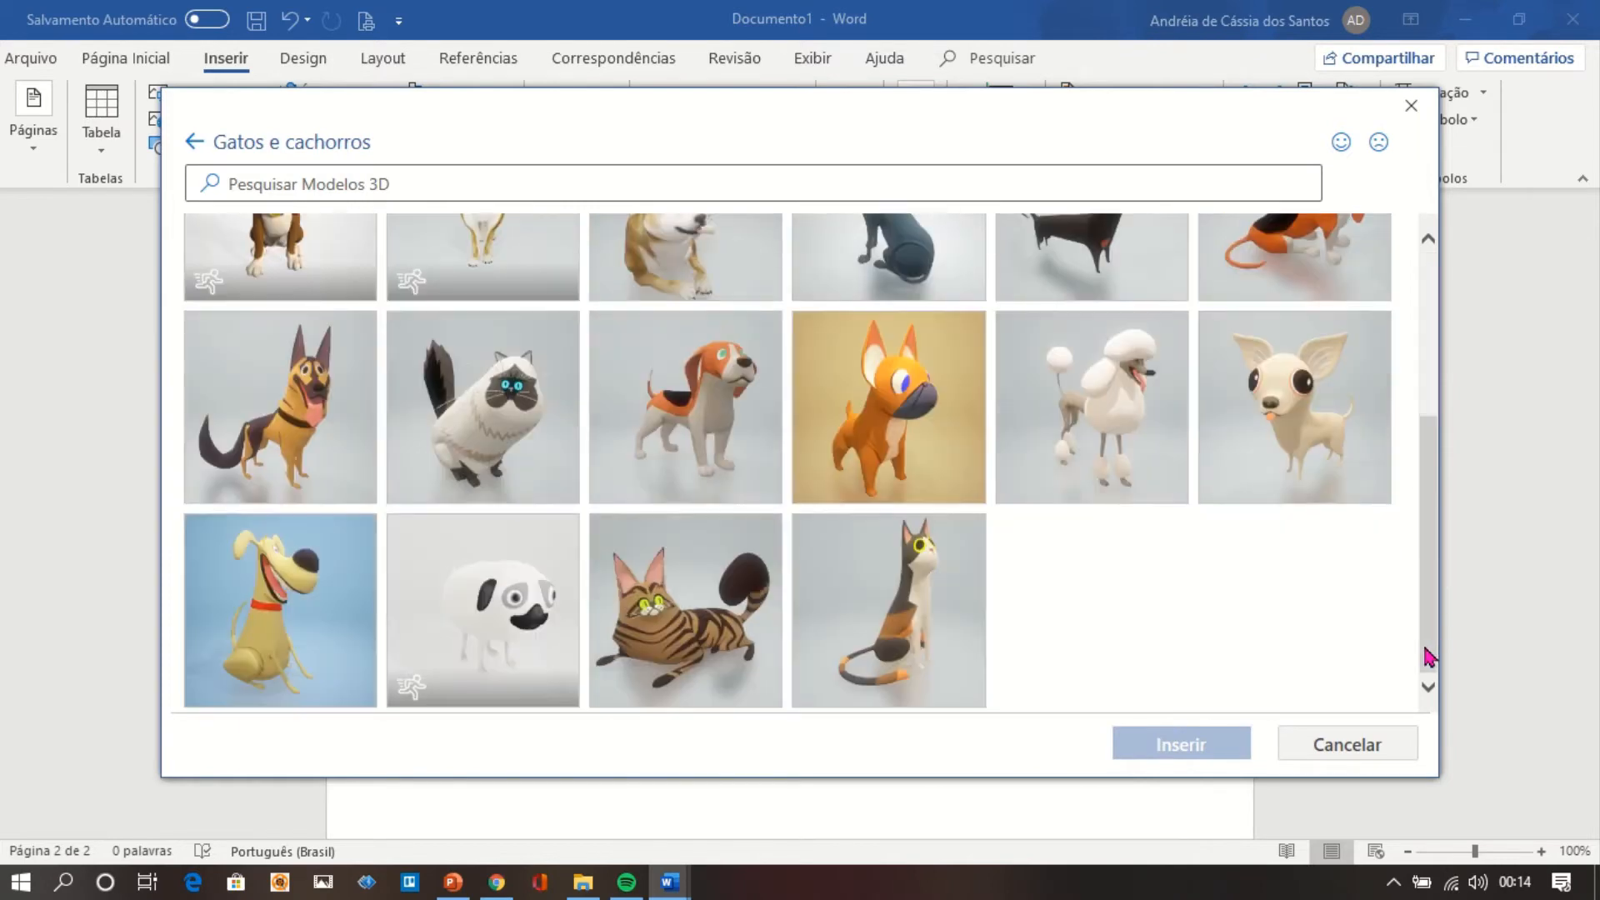
pyautogui.click(1432, 373)
pyautogui.click(1432, 373)
pyautogui.click(1306, 334)
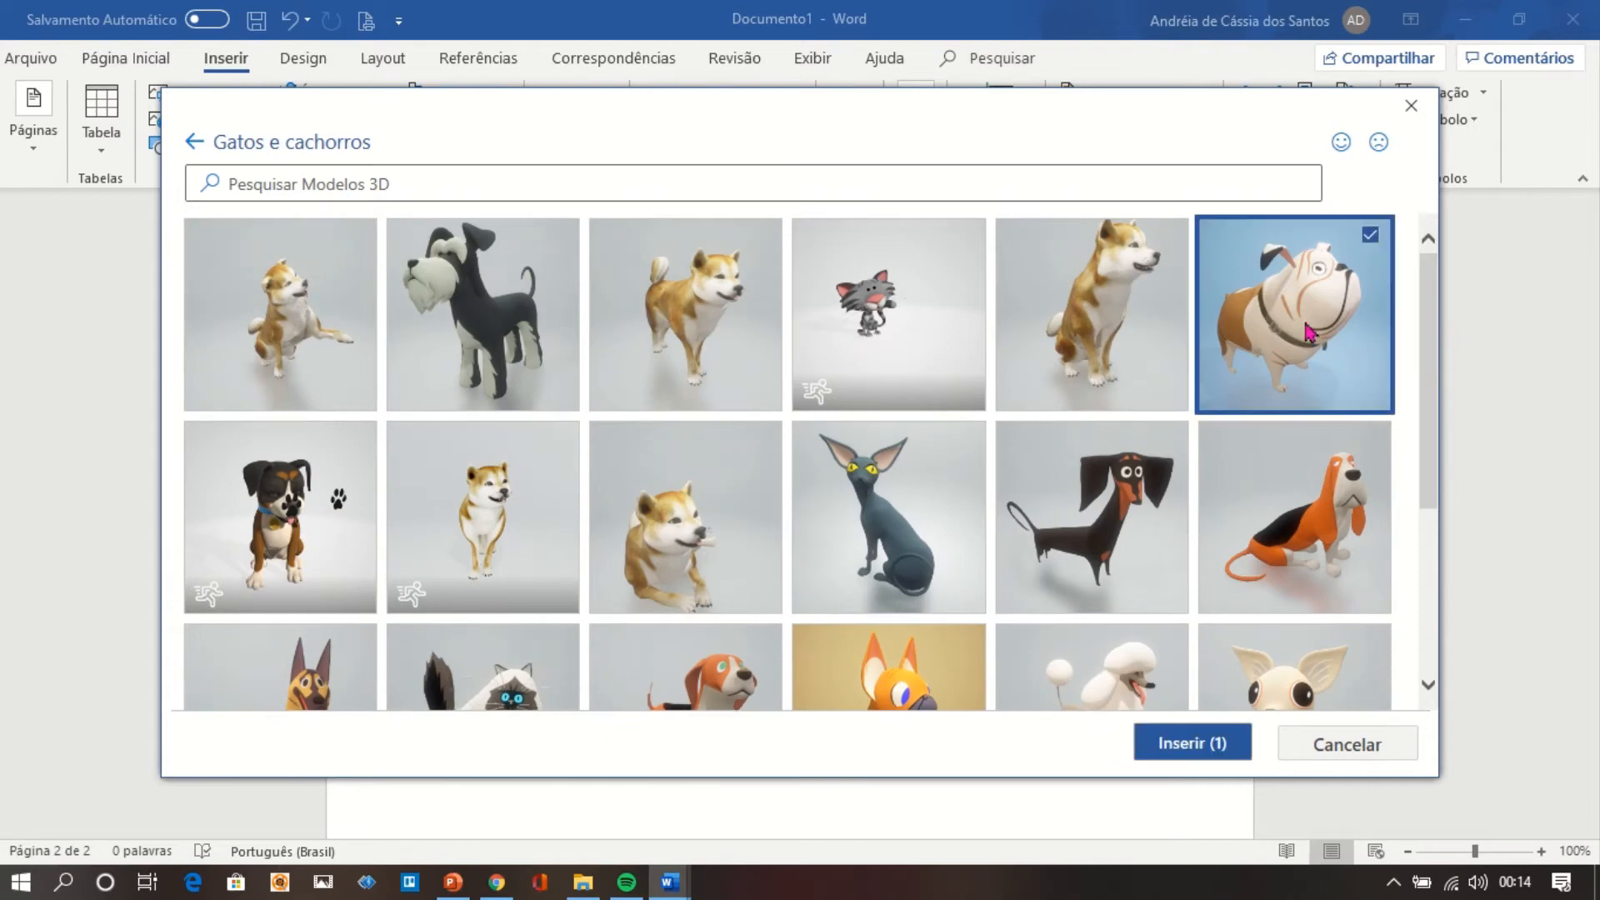
pyautogui.click(1205, 750)
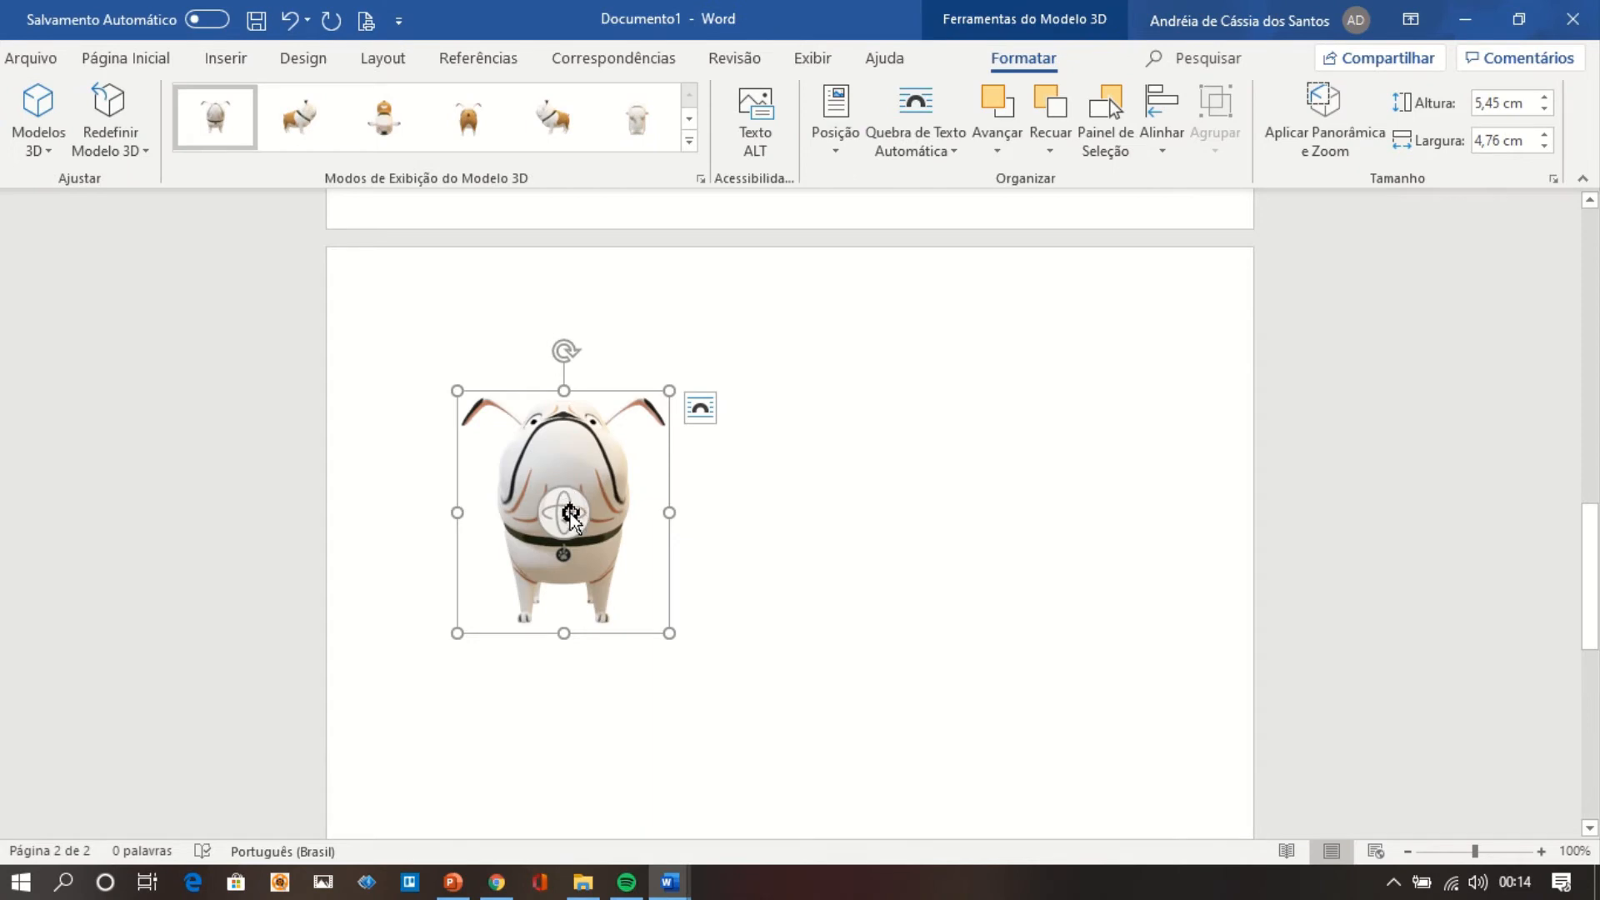
# Rotate the bulldog model freely, try its top-down preset view and apply the preset view facing left.
pyautogui.moveTo(570, 514); pyautogui.dragTo(422, 561)
pyautogui.click(391, 123)
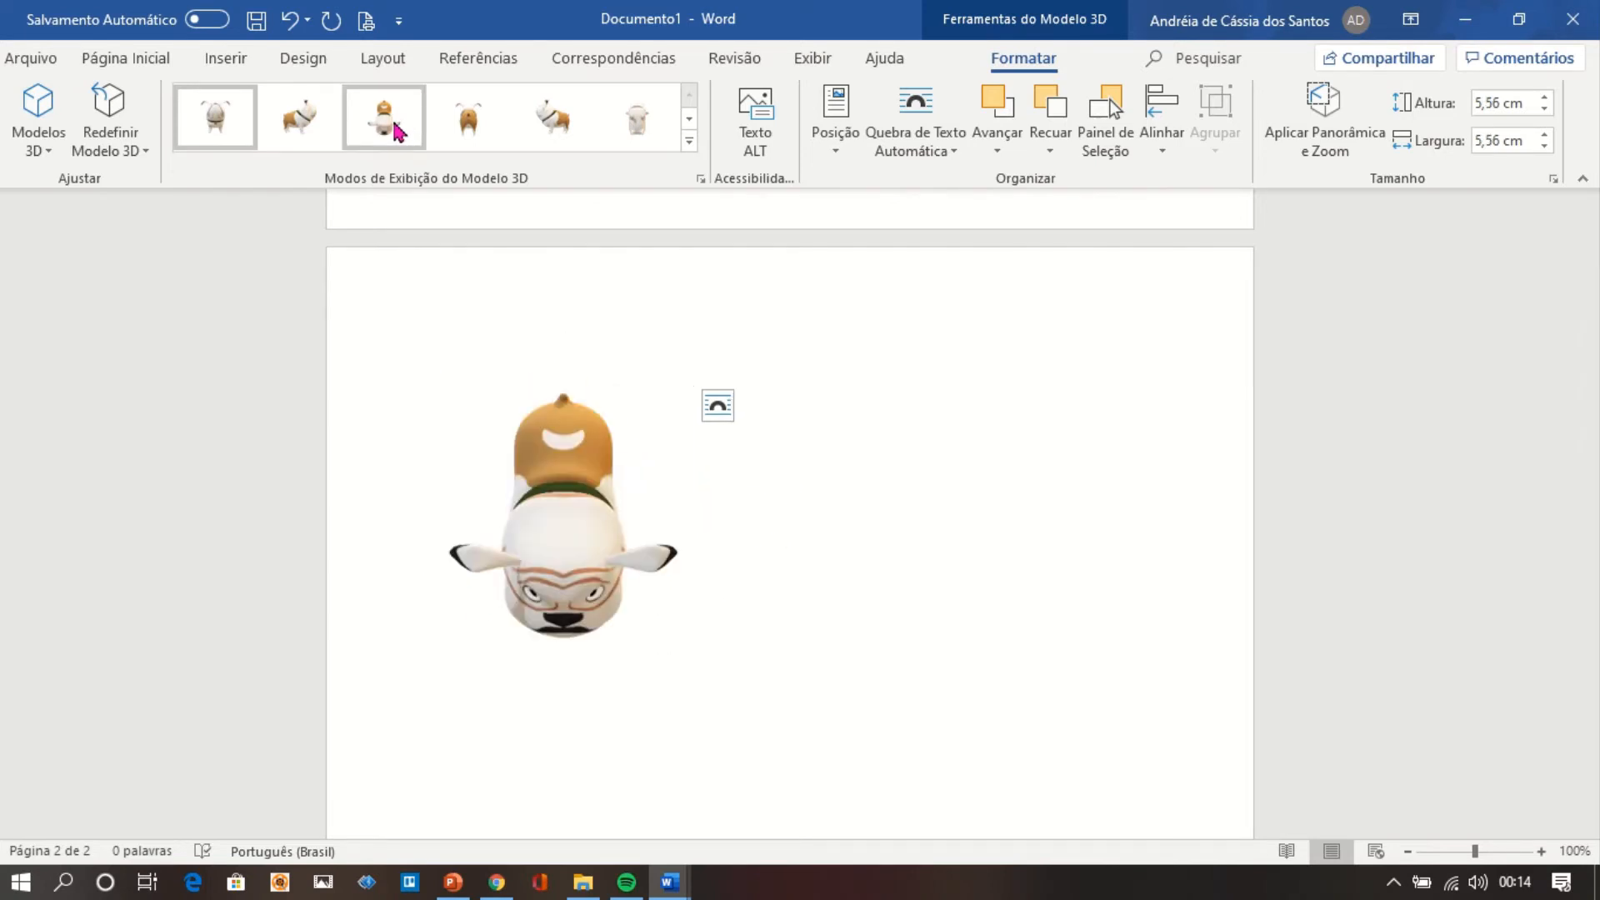
pyautogui.click(552, 137)
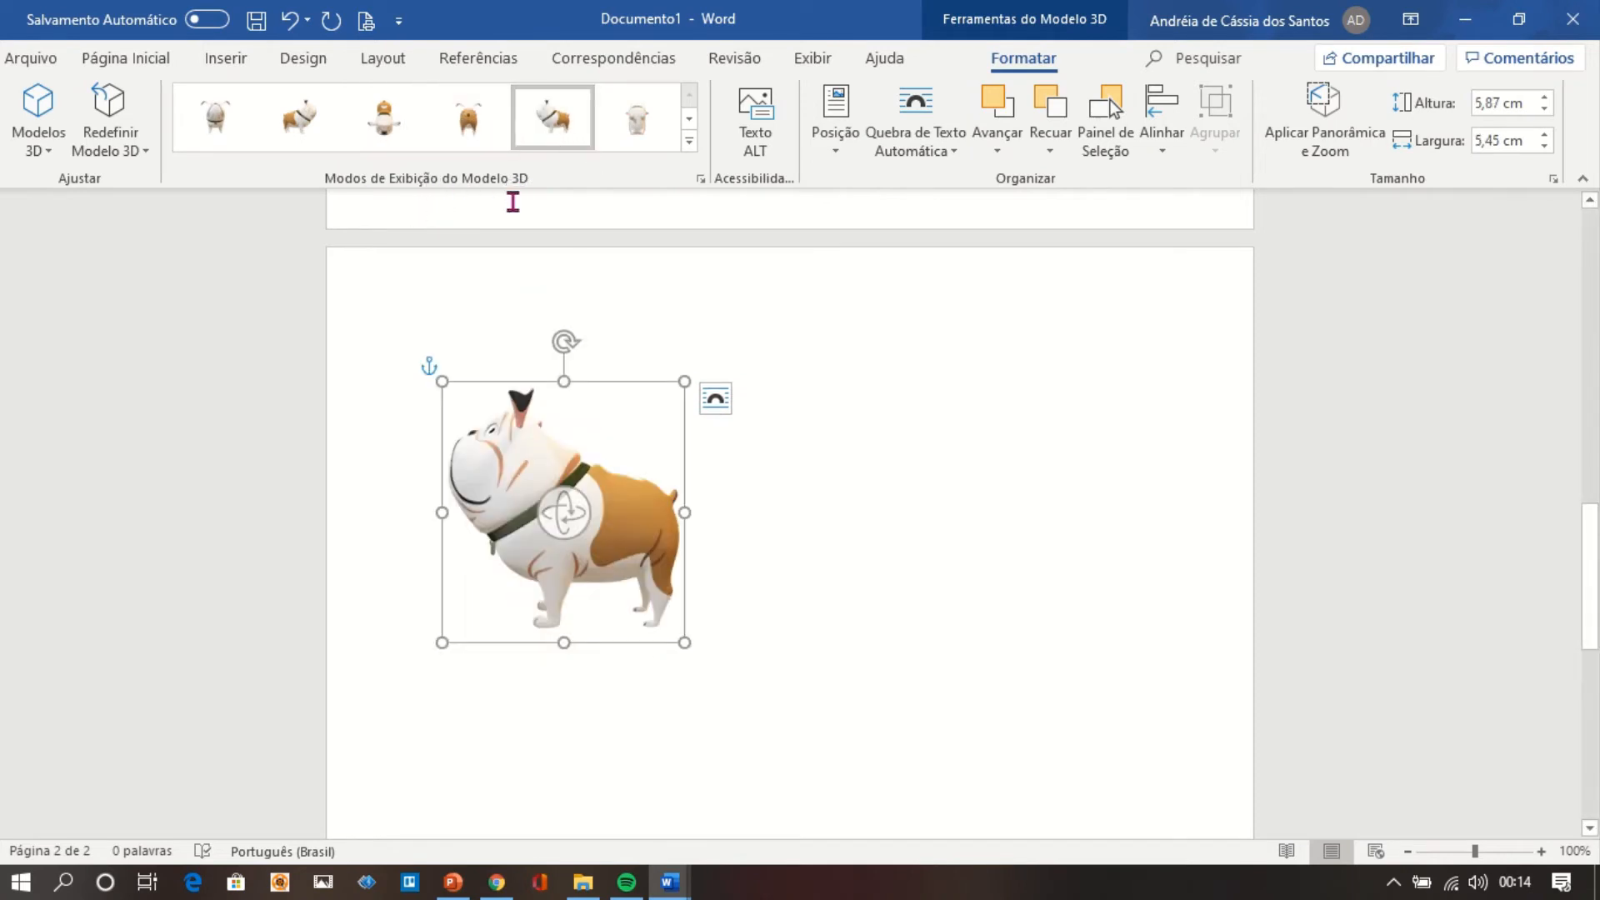
# Rotate the 3D bulldog so that it faces right and deselect it.
pyautogui.moveTo(561, 504); pyautogui.dragTo(767, 525)
pyautogui.moveTo(565, 513); pyautogui.dragTo(714, 492)
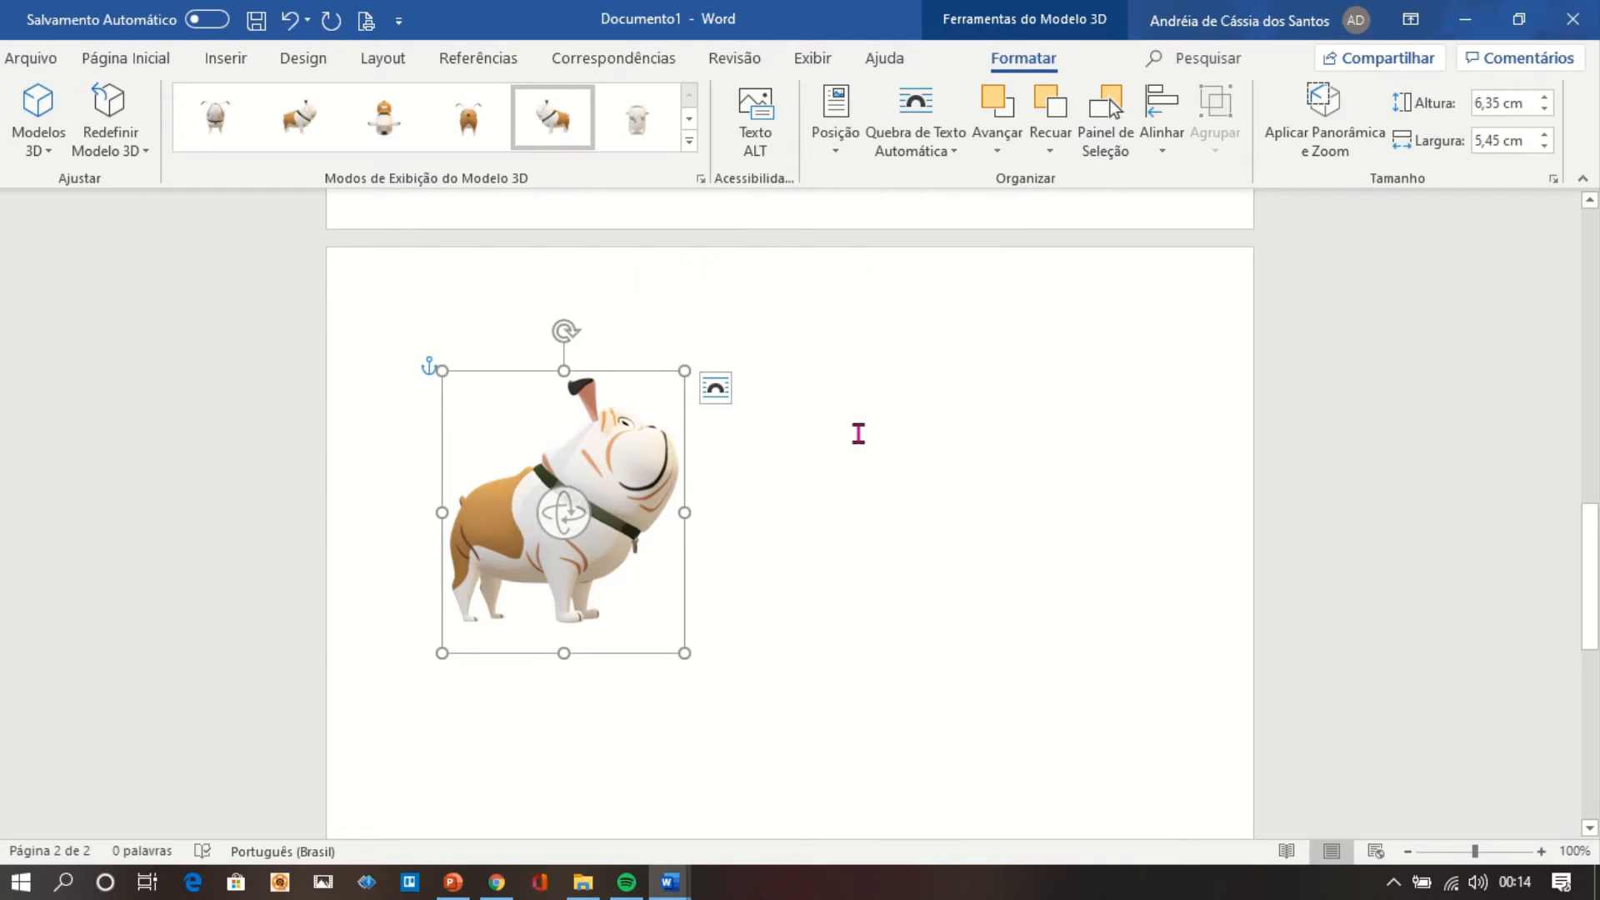
pyautogui.click(858, 433)
# Insert an Organograma SmartArt graphic from the Hierarquia category on the bulldog's page.
pyautogui.click(232, 60)
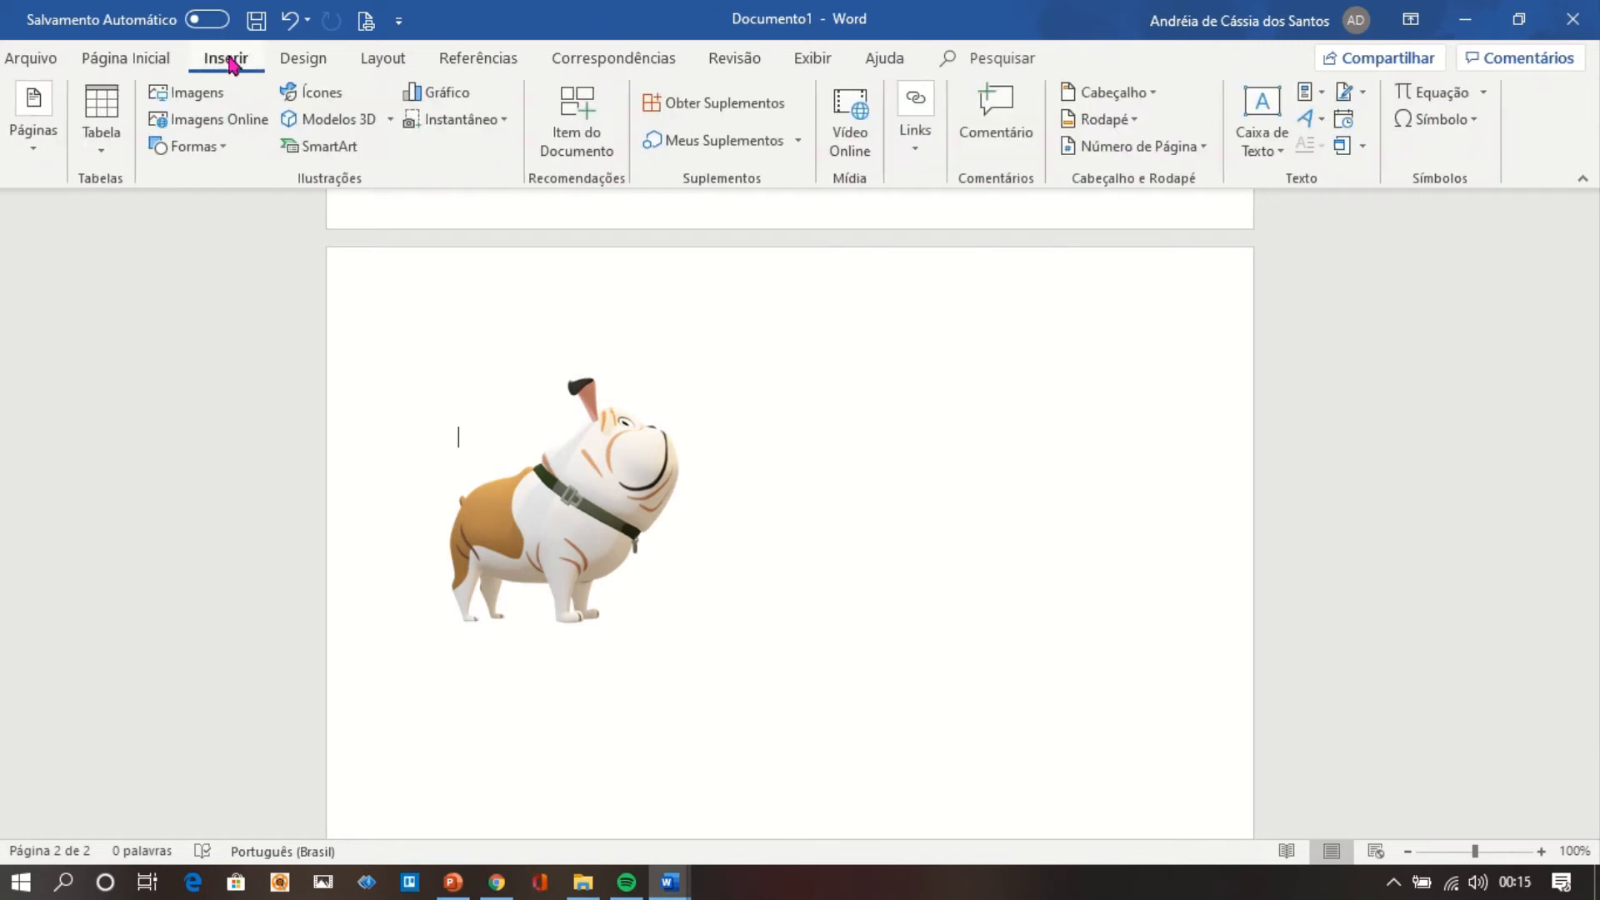
pyautogui.click(347, 157)
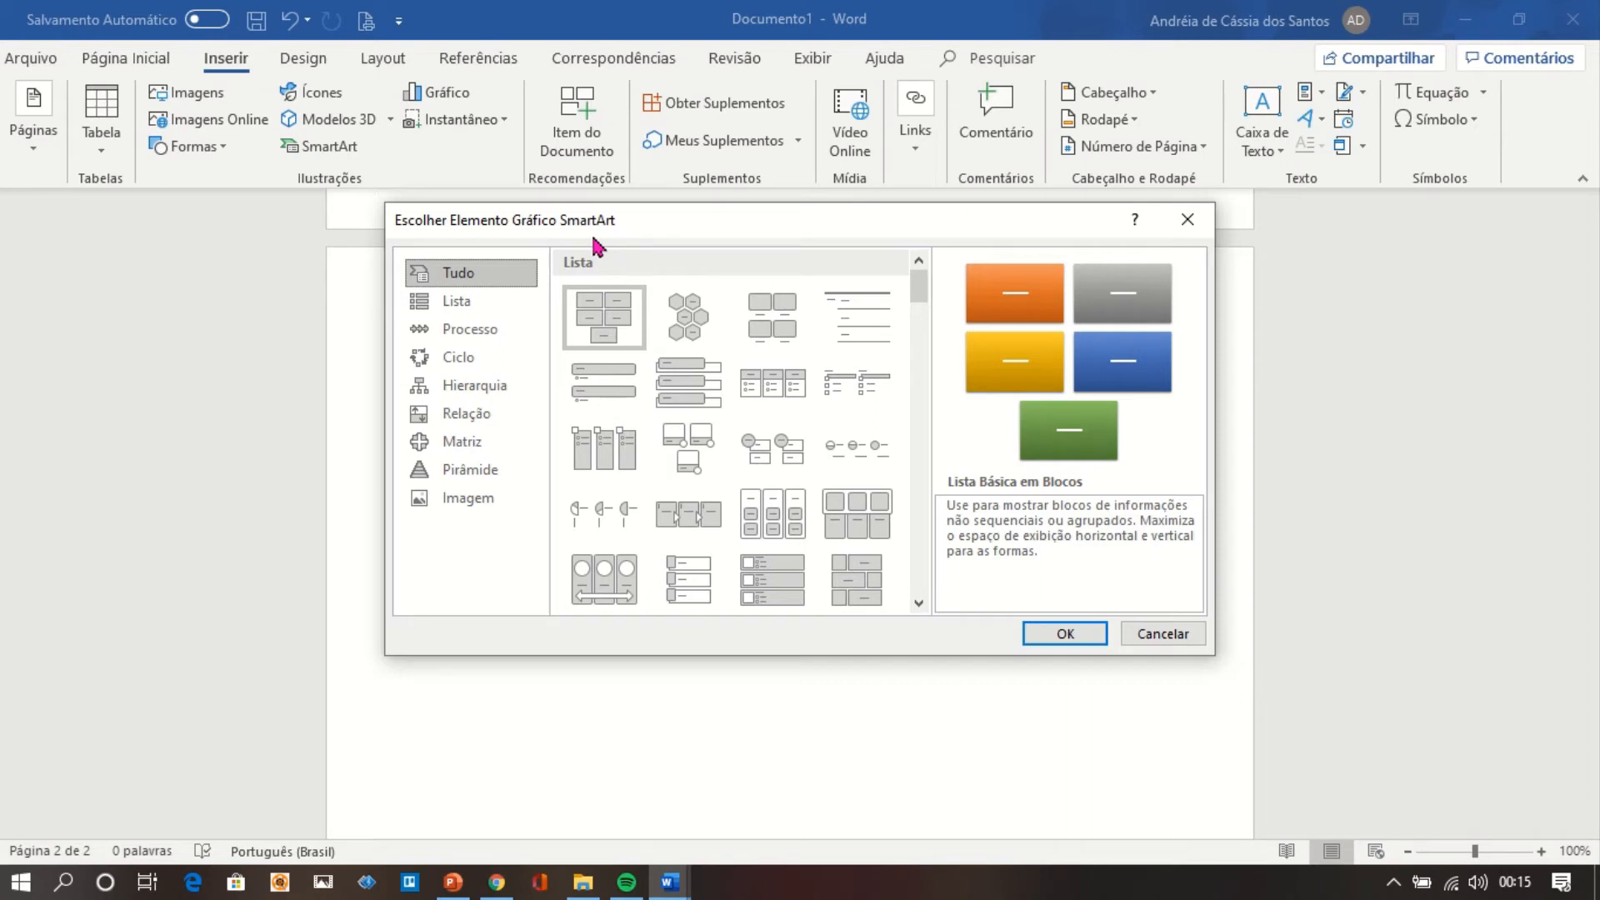
pyautogui.click(498, 390)
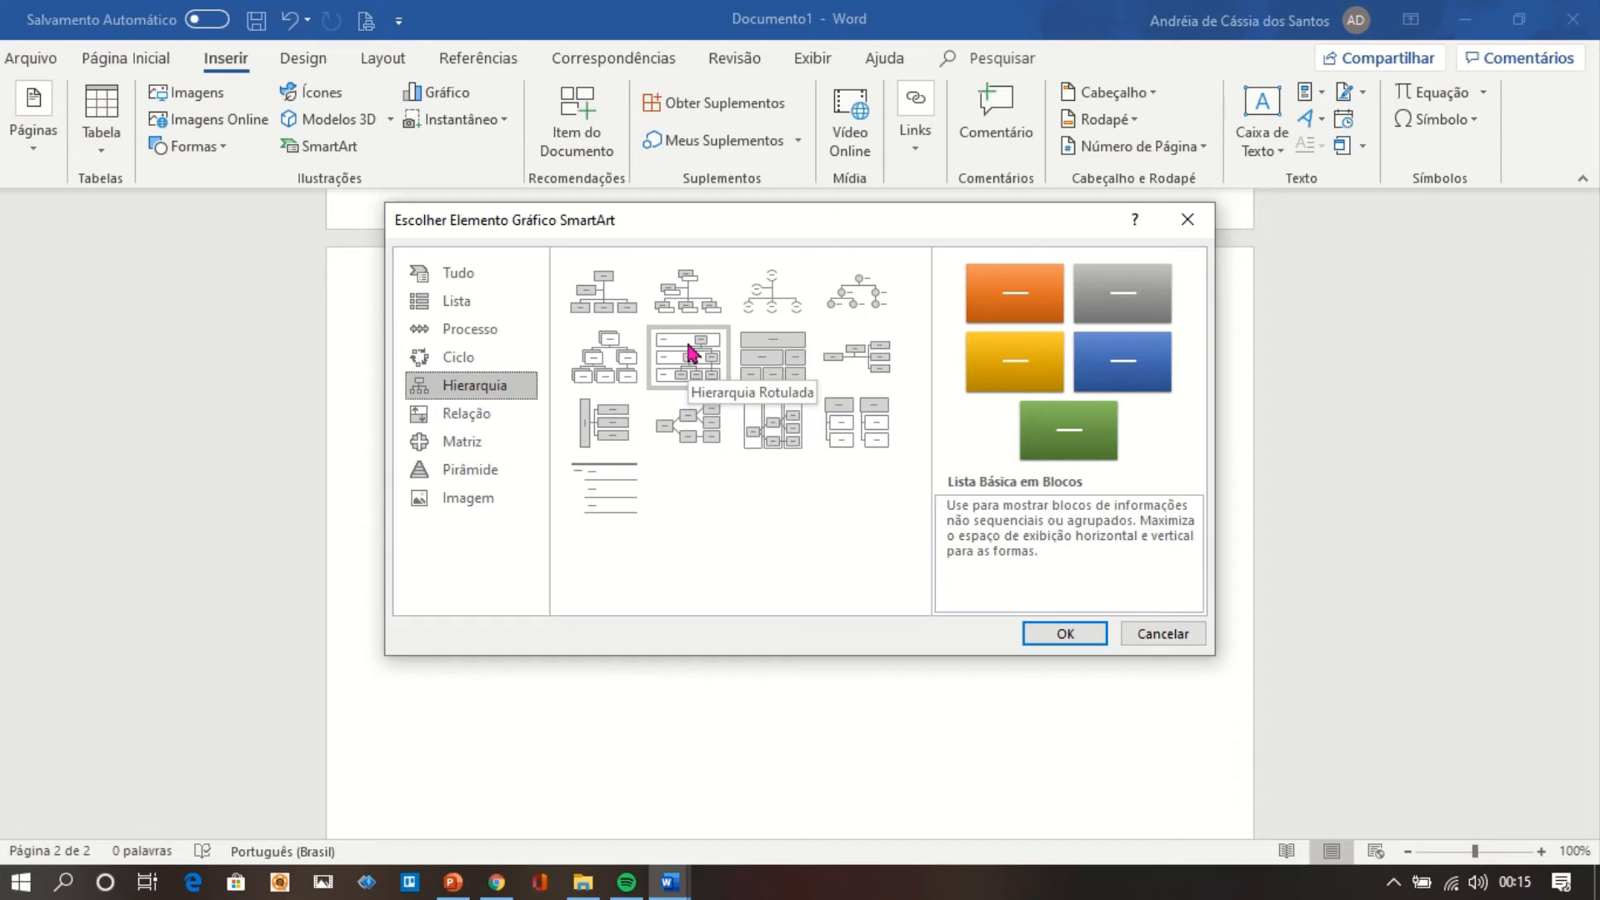
pyautogui.click(620, 313)
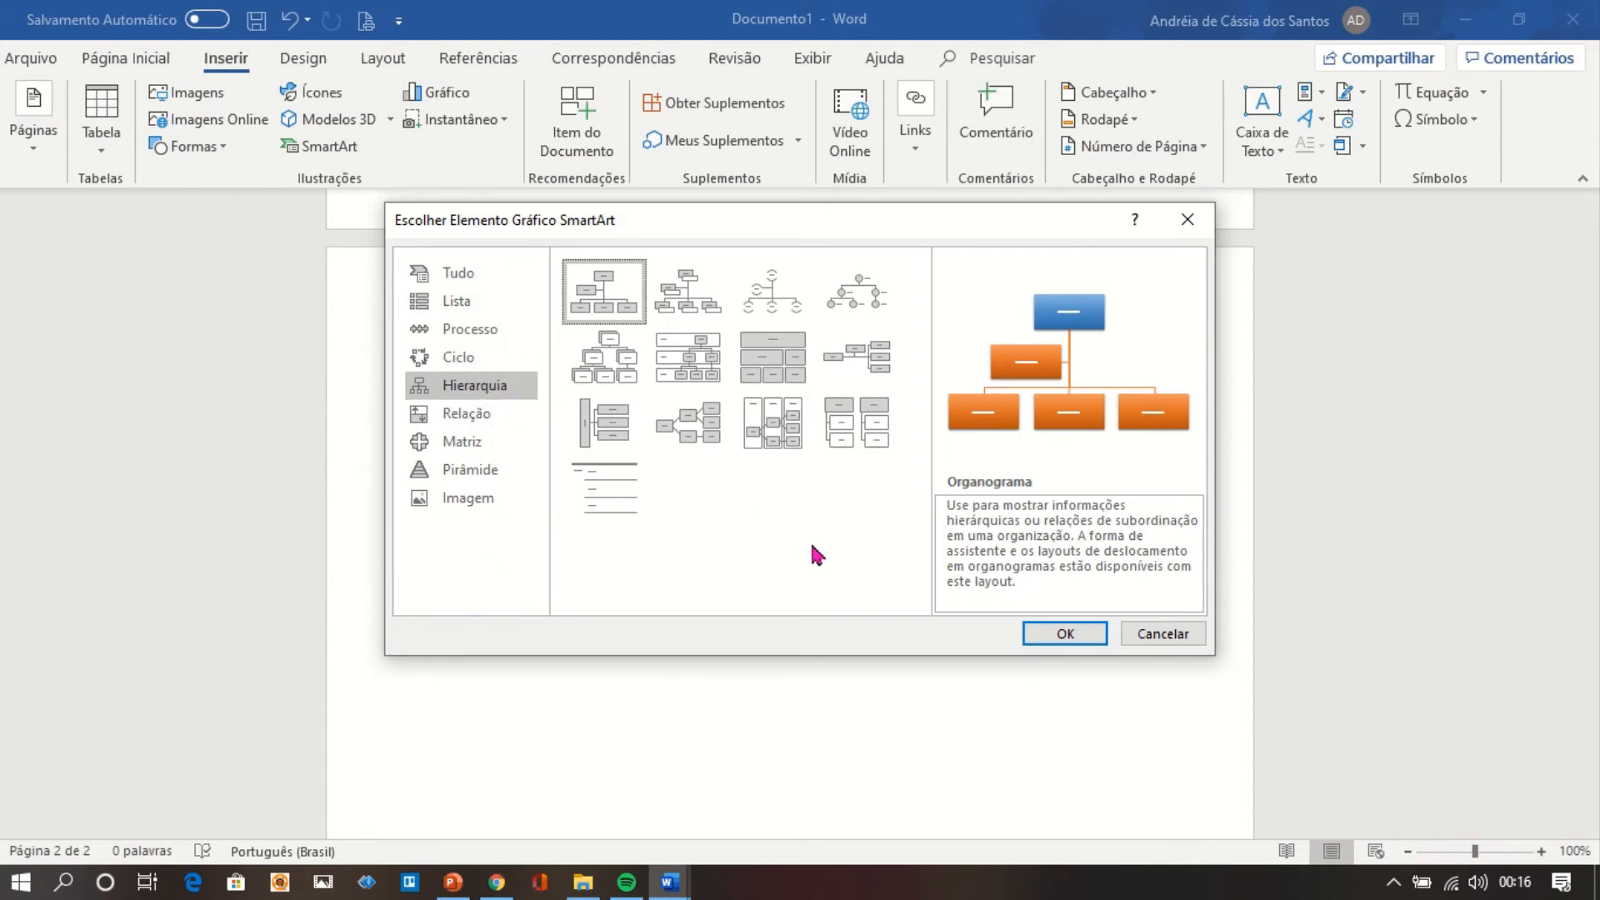
pyautogui.click(481, 474)
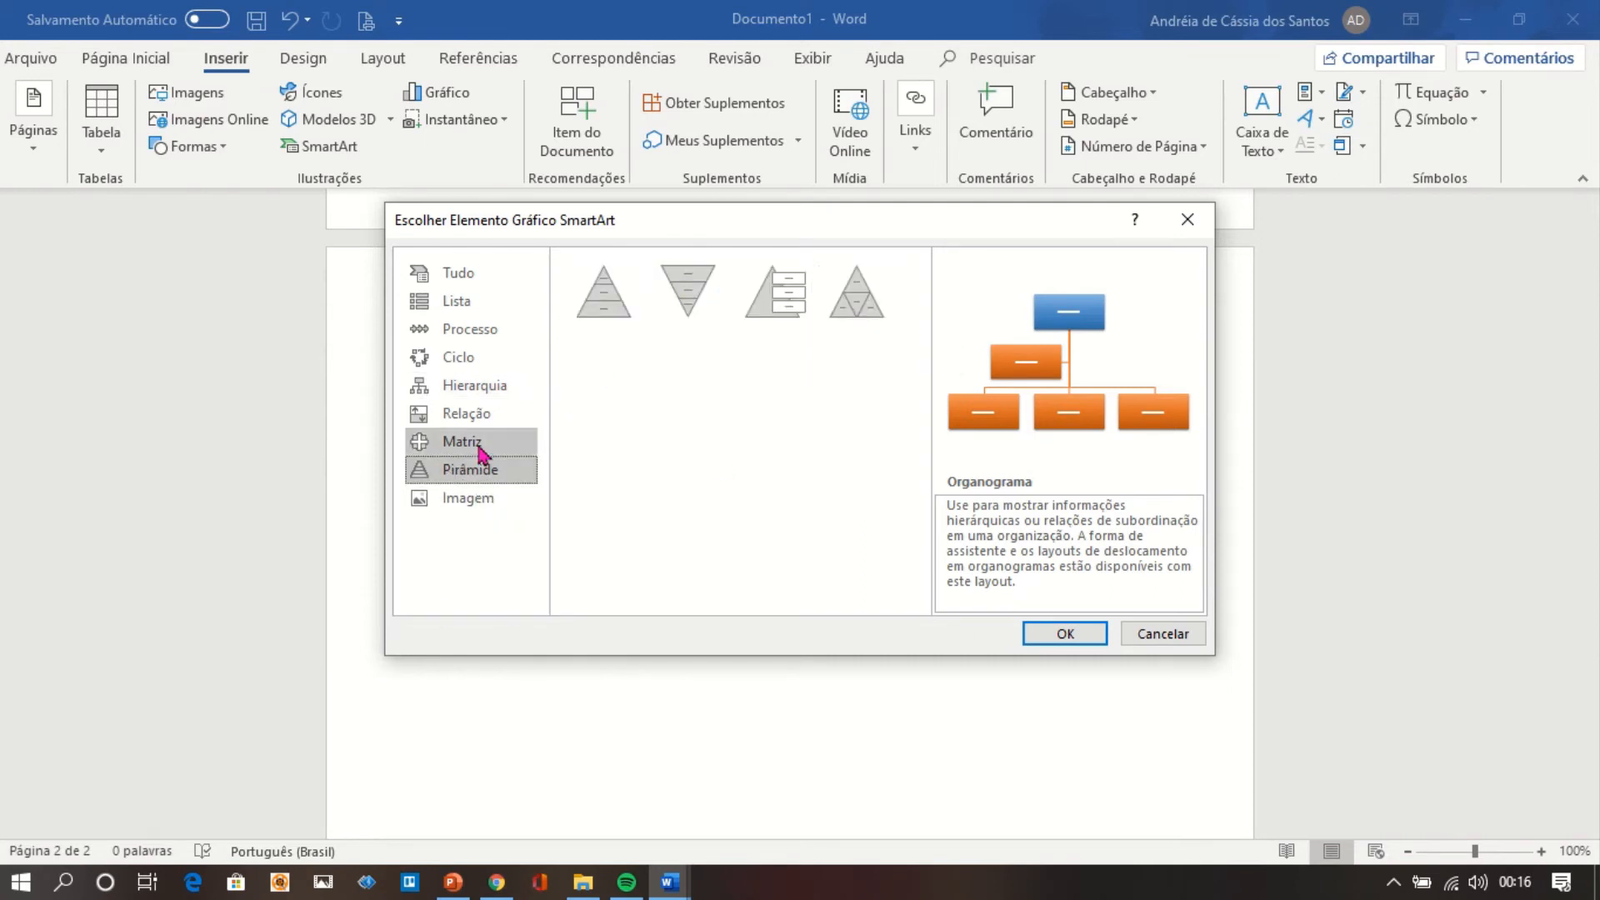
pyautogui.click(508, 391)
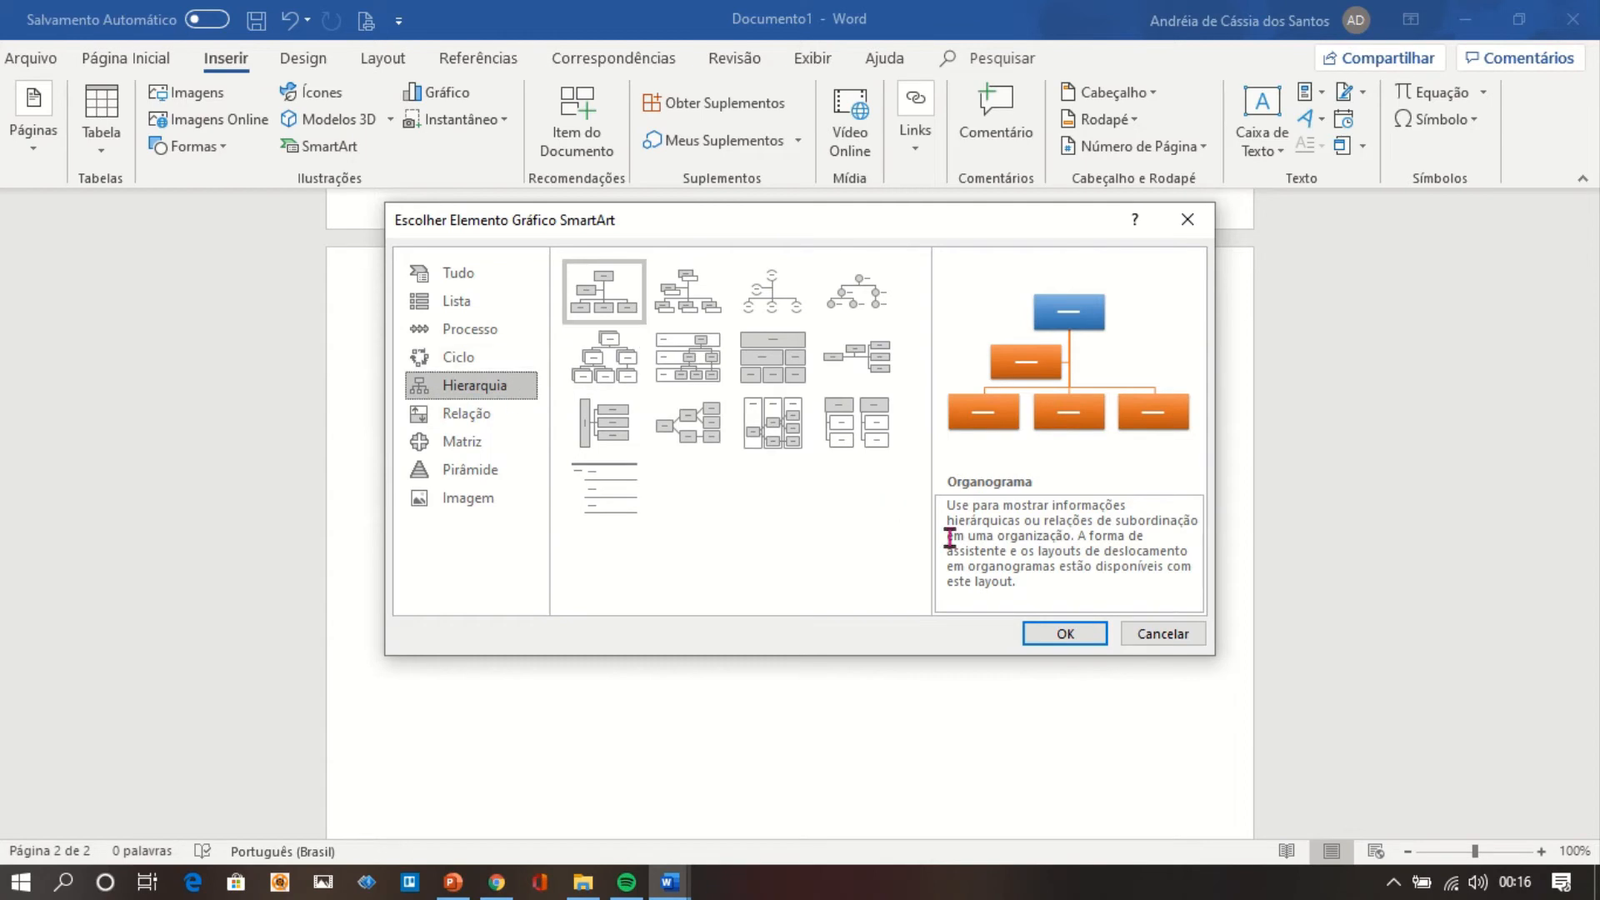
pyautogui.click(1067, 634)
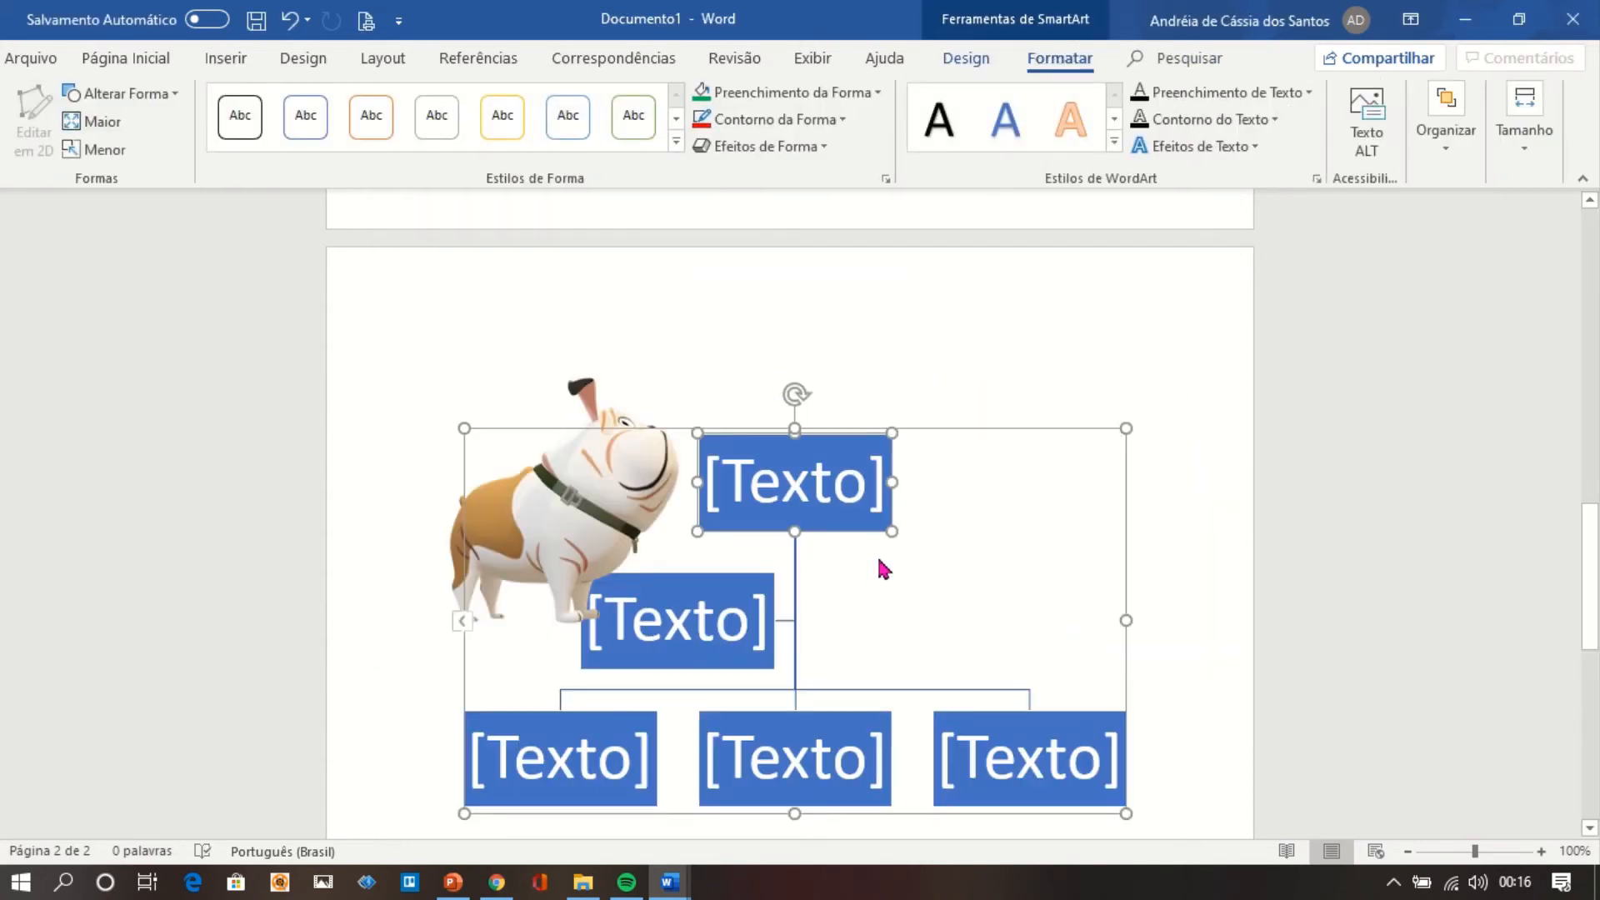
# Try to move the organization chart lower on the page, then deselect and reselect the whole graphic.
pyautogui.moveTo(1590, 552); pyautogui.dragTo(1594, 587)
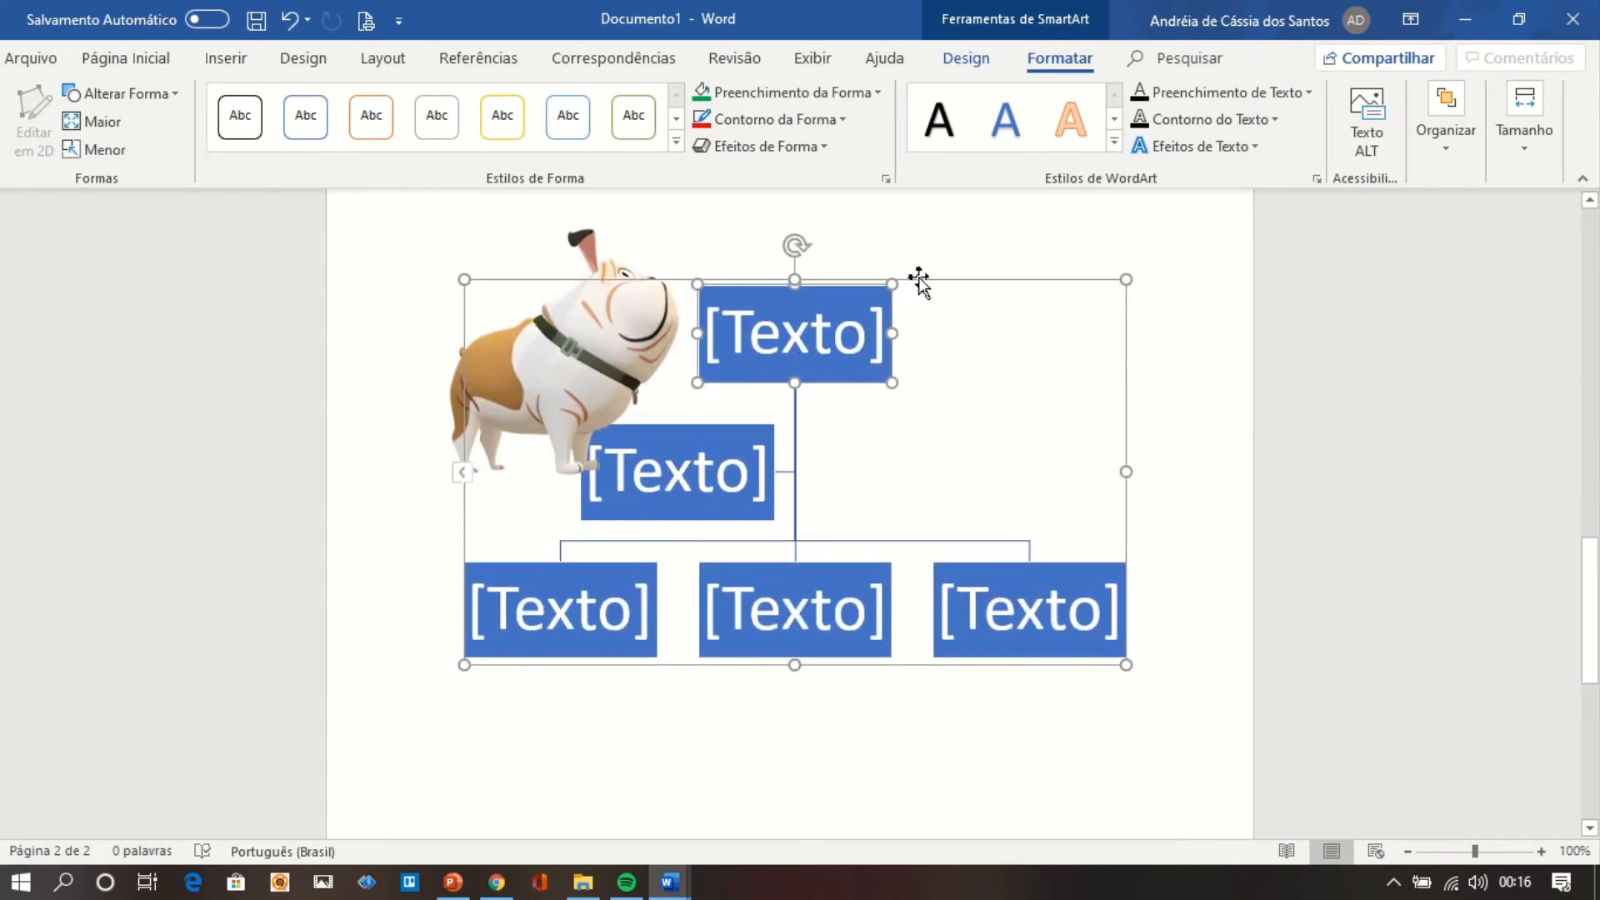
pyautogui.moveTo(918, 279); pyautogui.dragTo(919, 404)
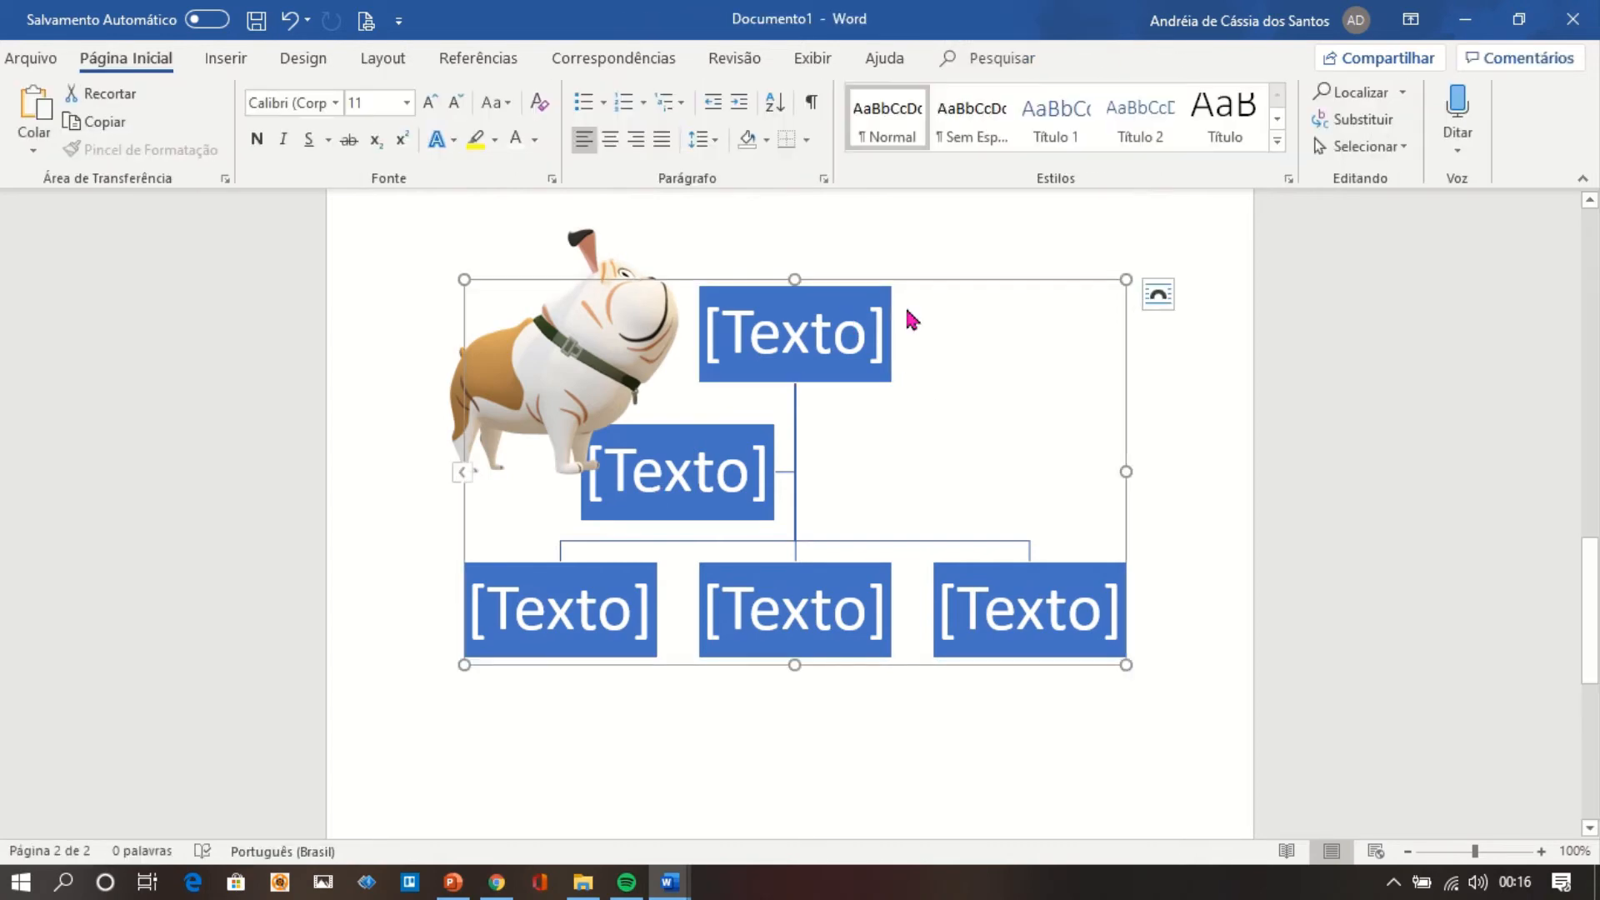
pyautogui.click(995, 243)
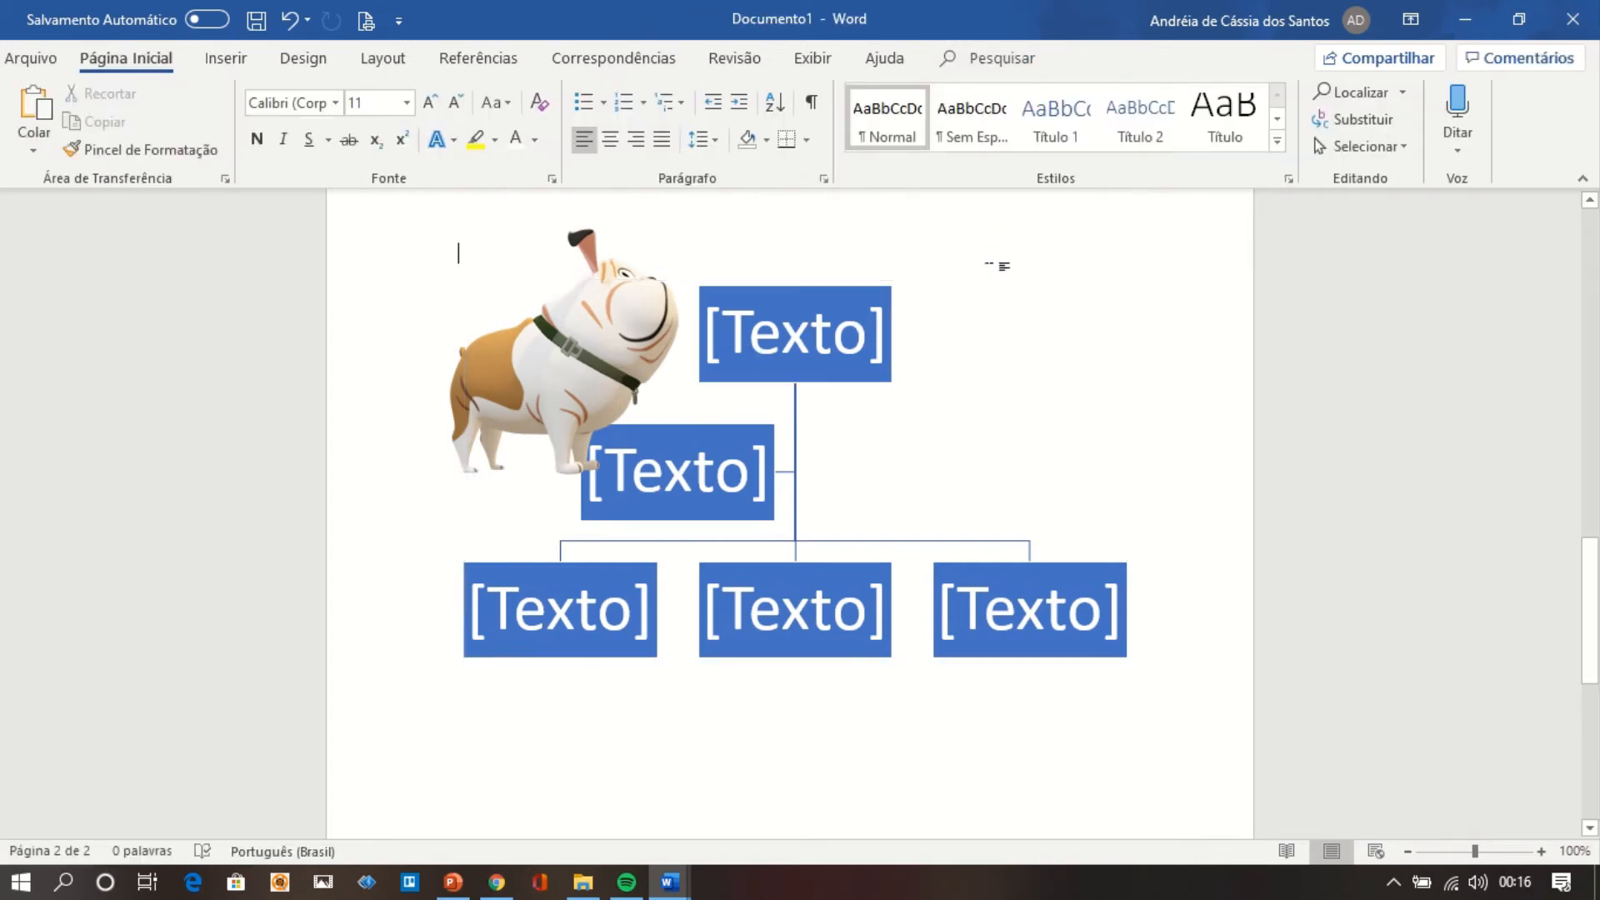
pyautogui.click(986, 344)
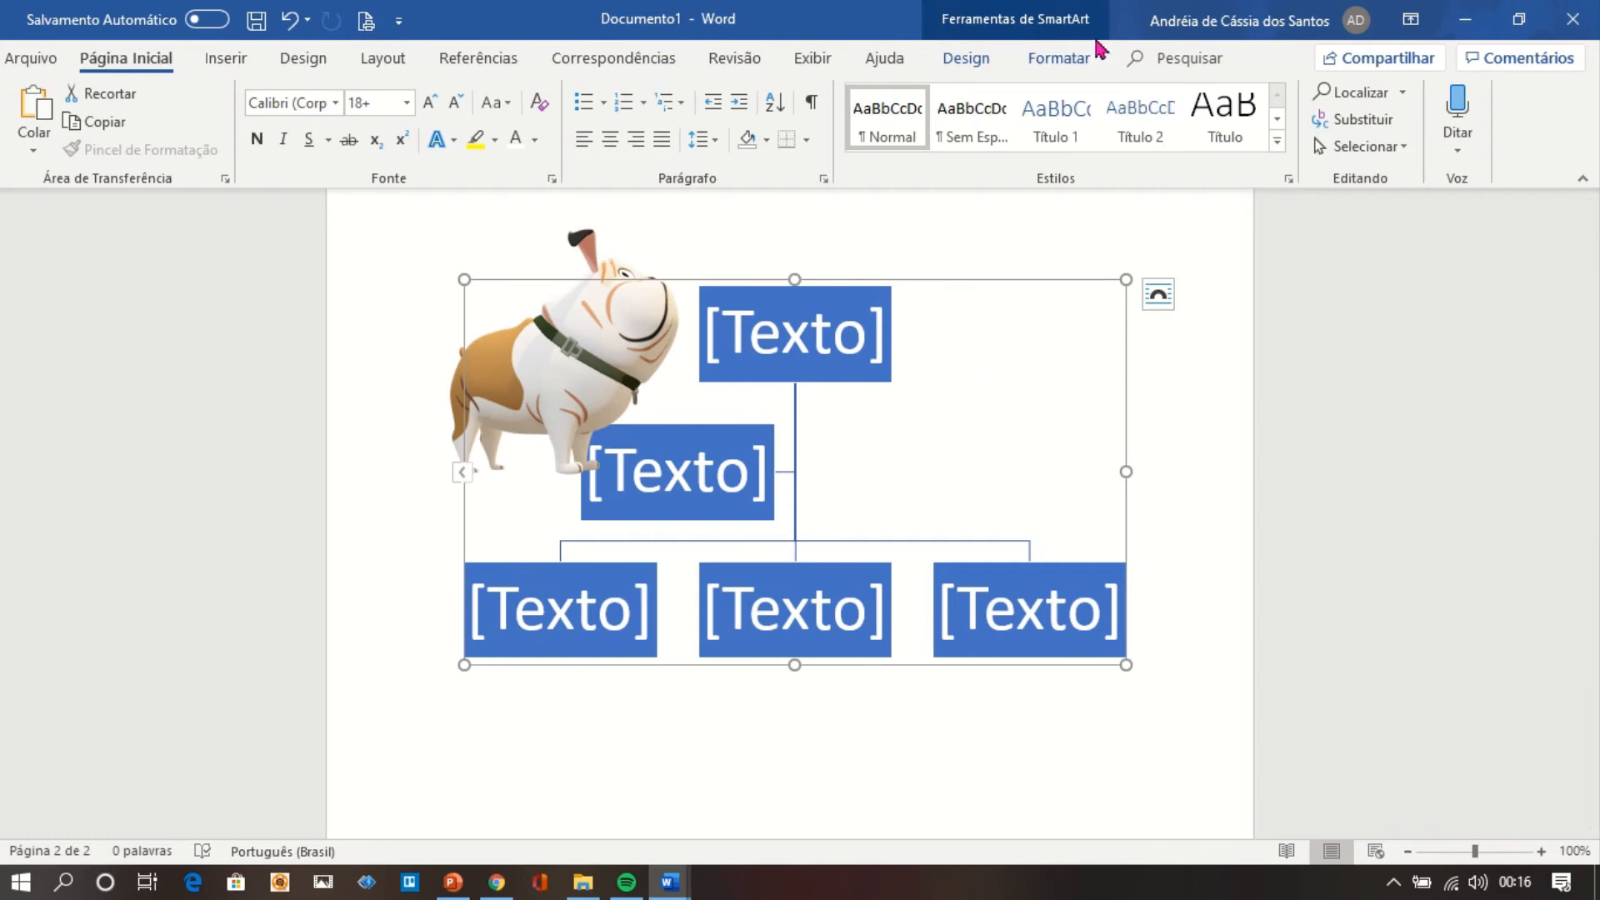
pyautogui.click(1080, 62)
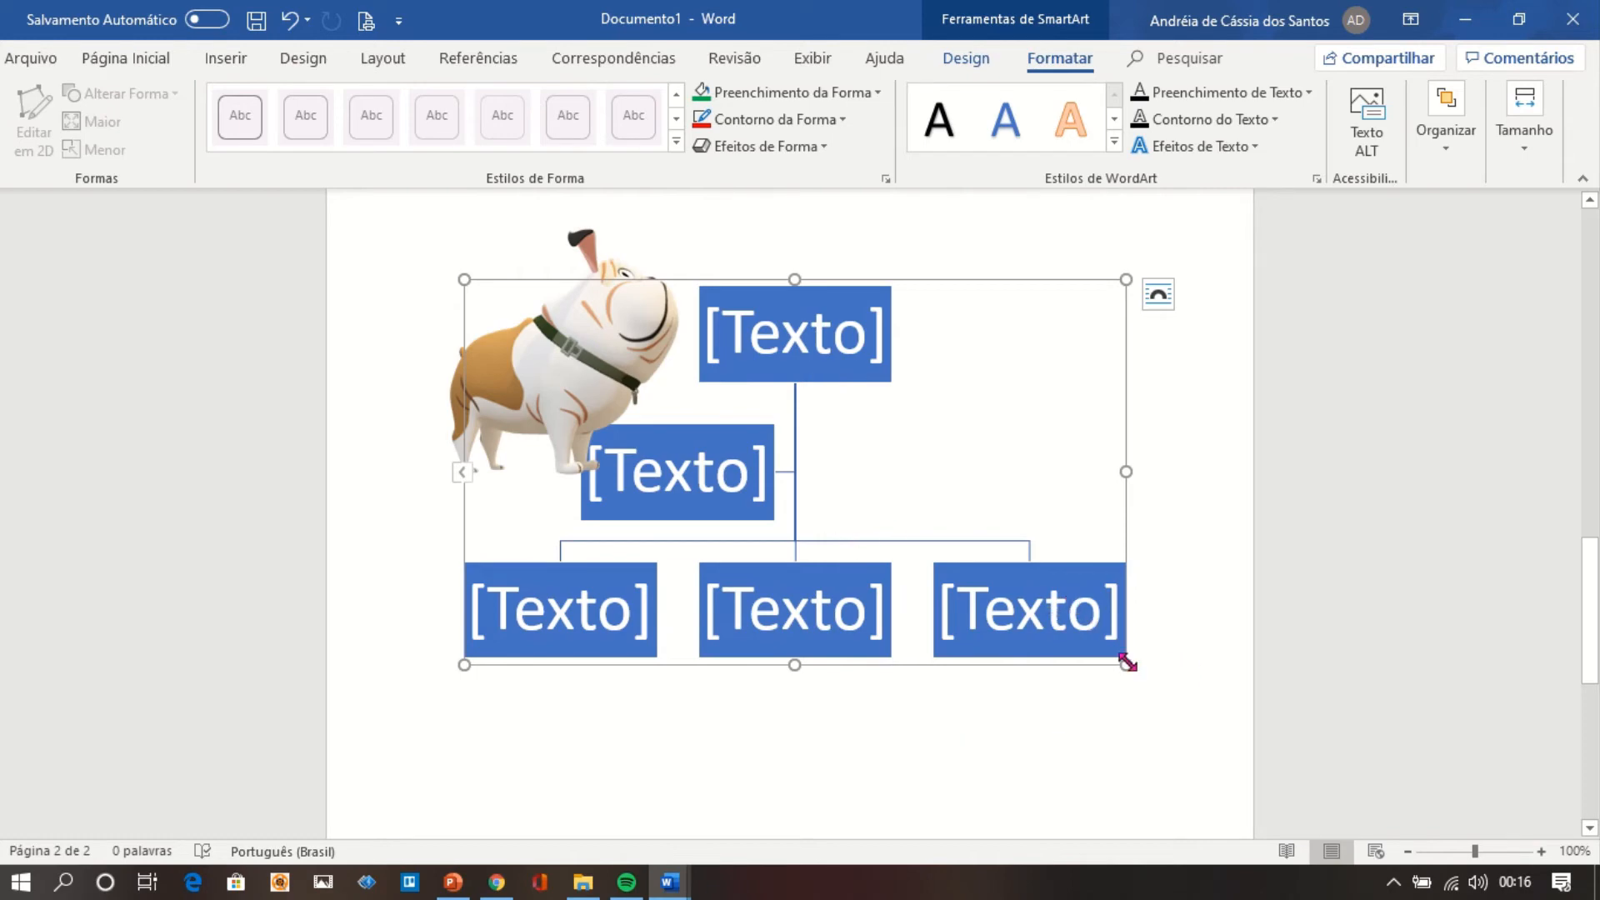
# Label the chart's top box Direção, the assistant box Apoio and the first lower box Coordenação.
pyautogui.click(855, 338)
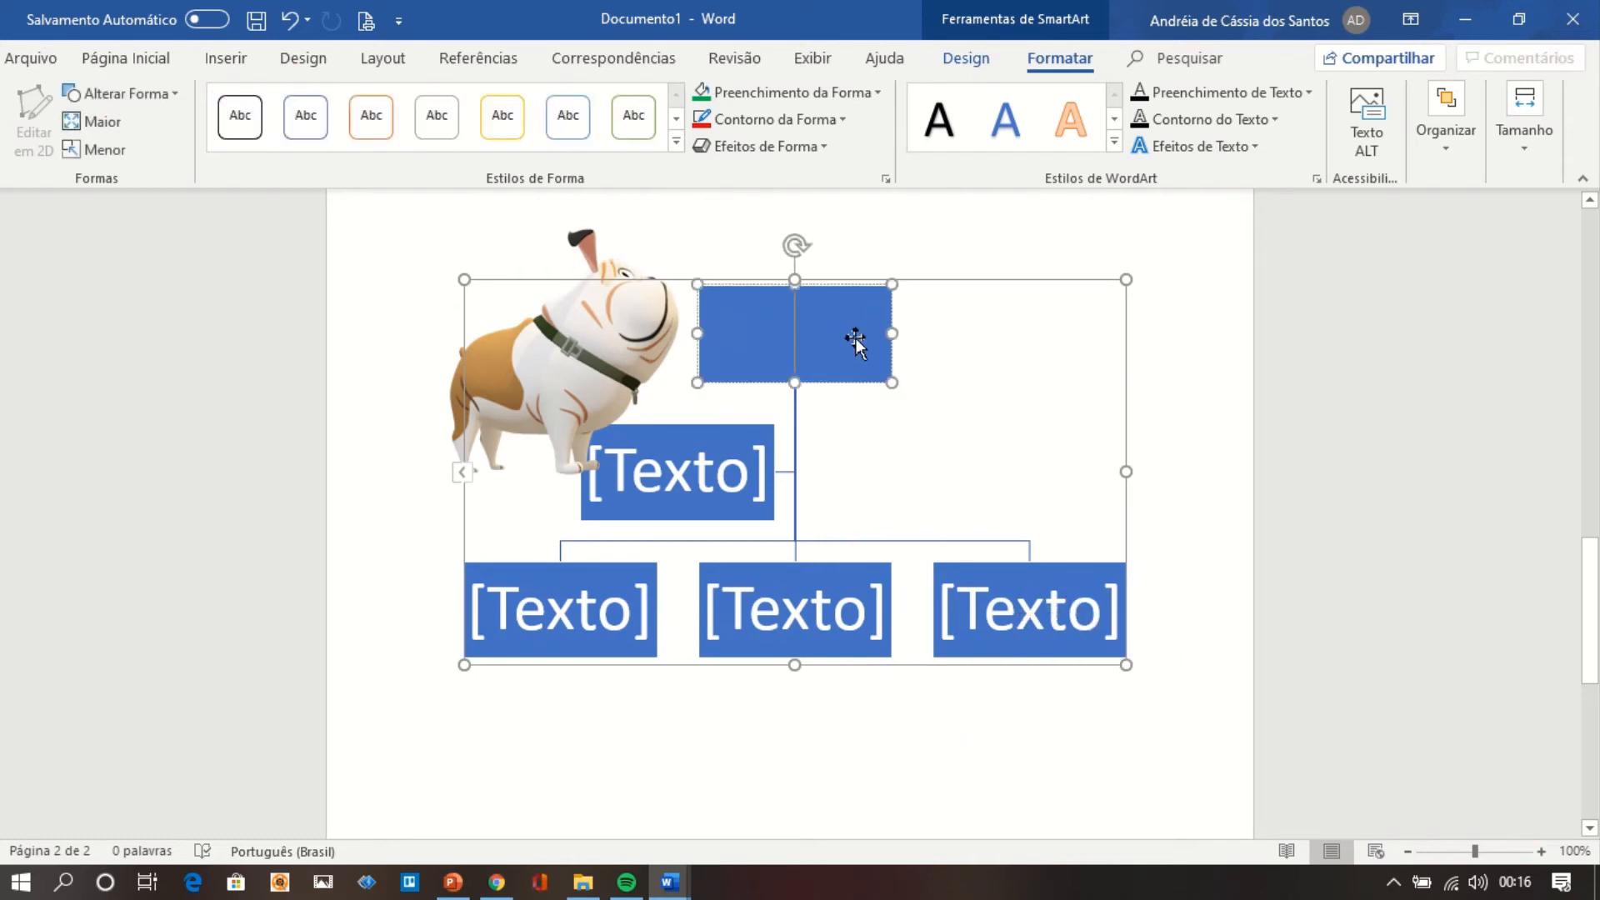
pyautogui.doubleClick(828, 335)
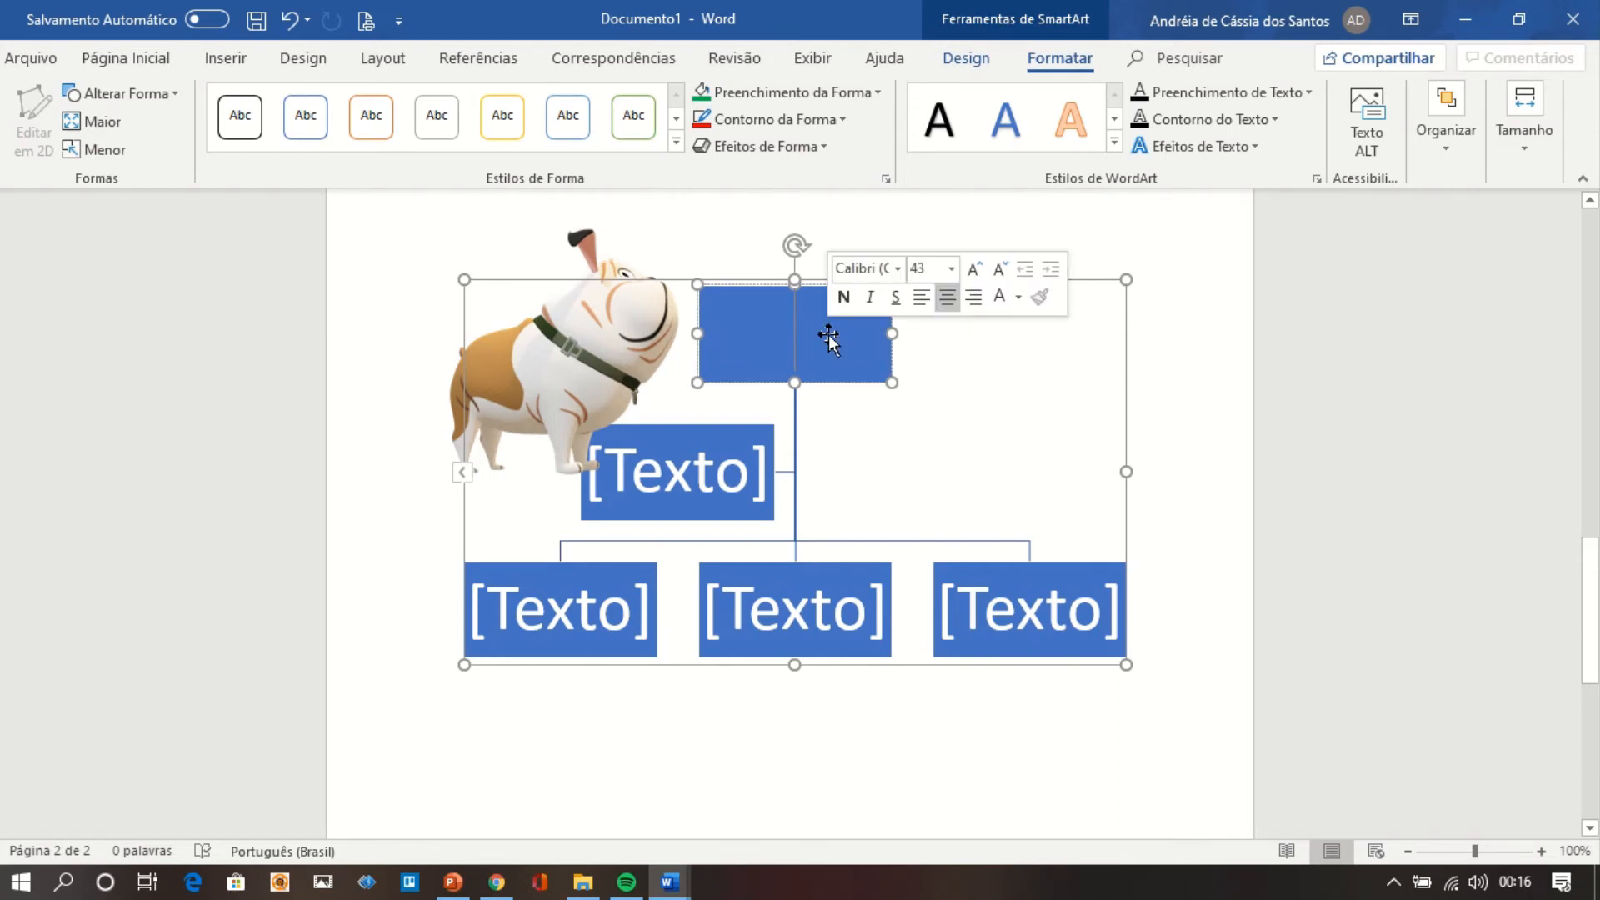
pyautogui.write('Direção')
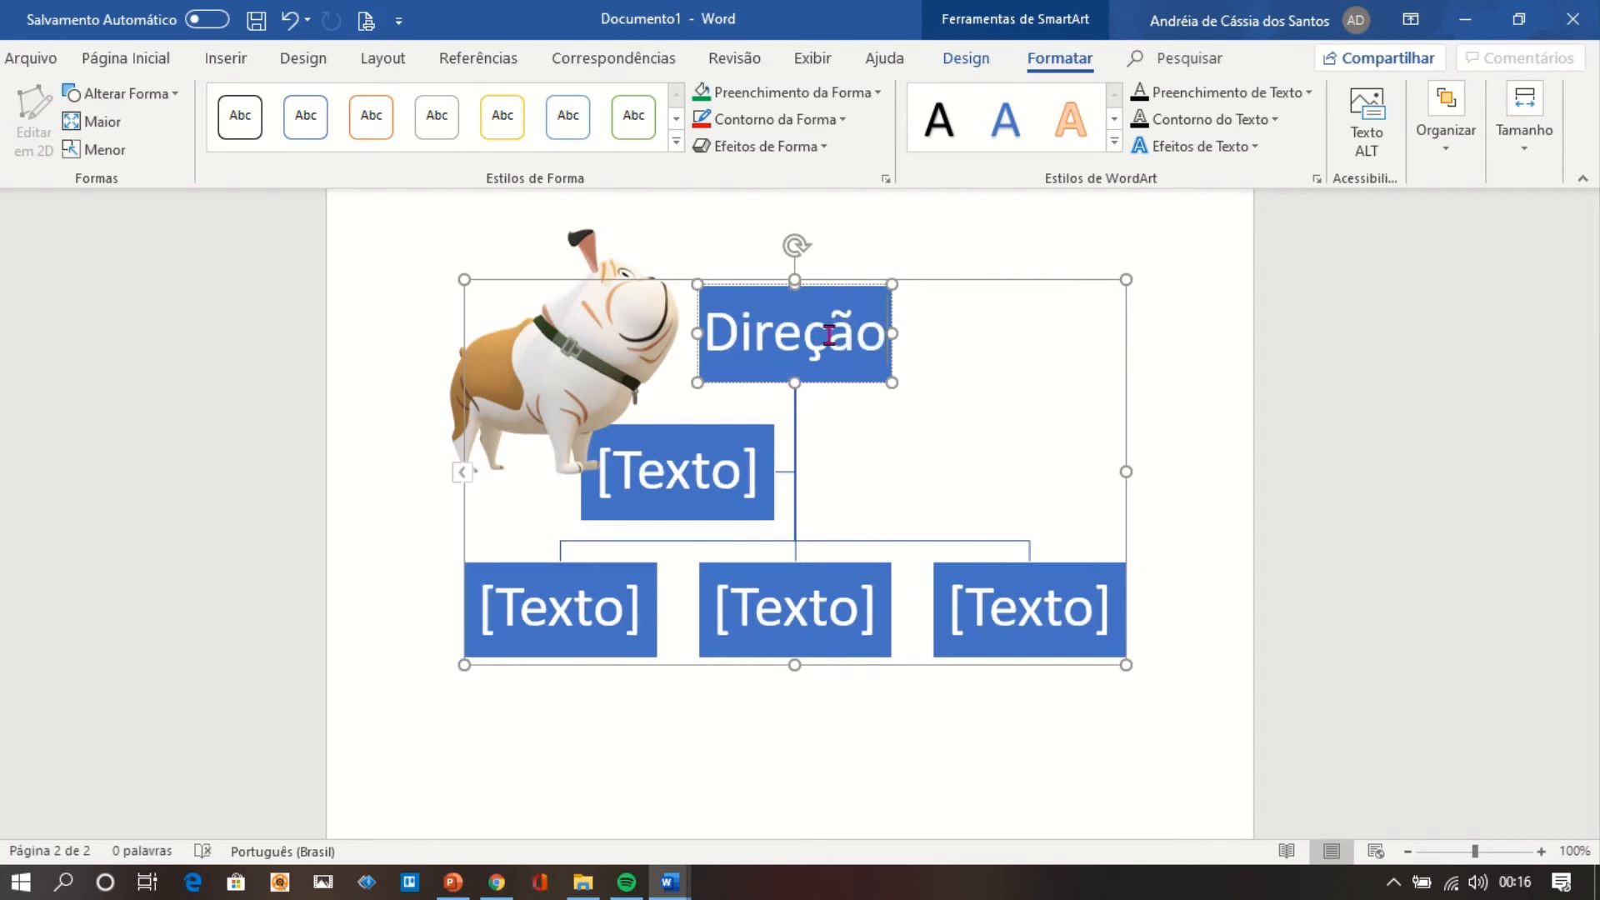
pyautogui.click(707, 474)
pyautogui.write('Apoio')
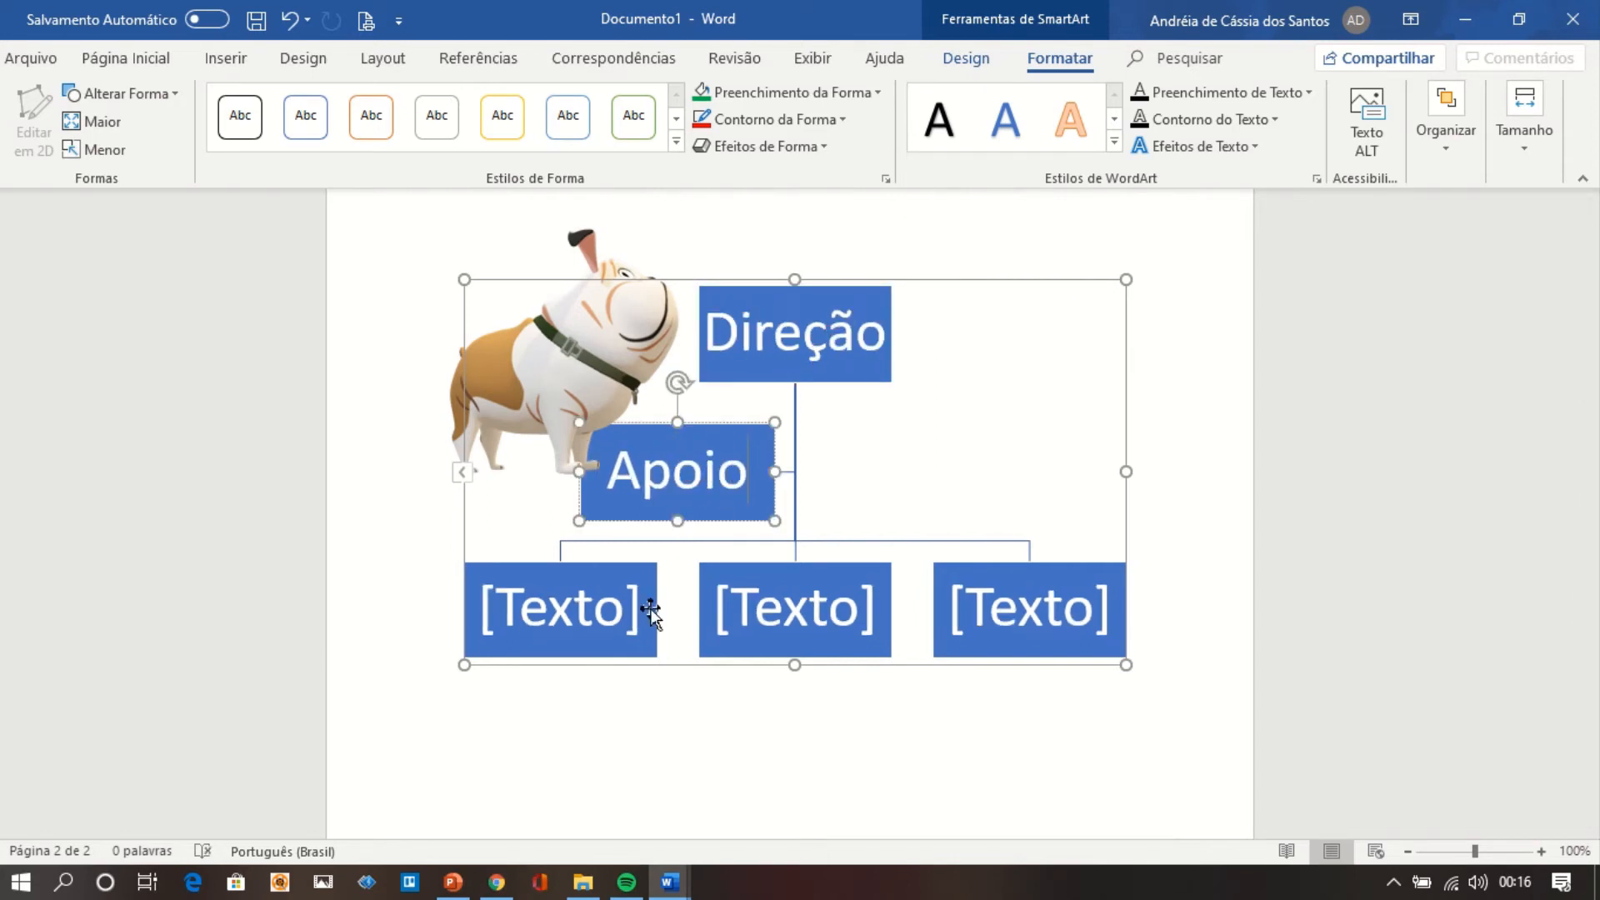
pyautogui.click(607, 608)
pyautogui.write('Coorde')
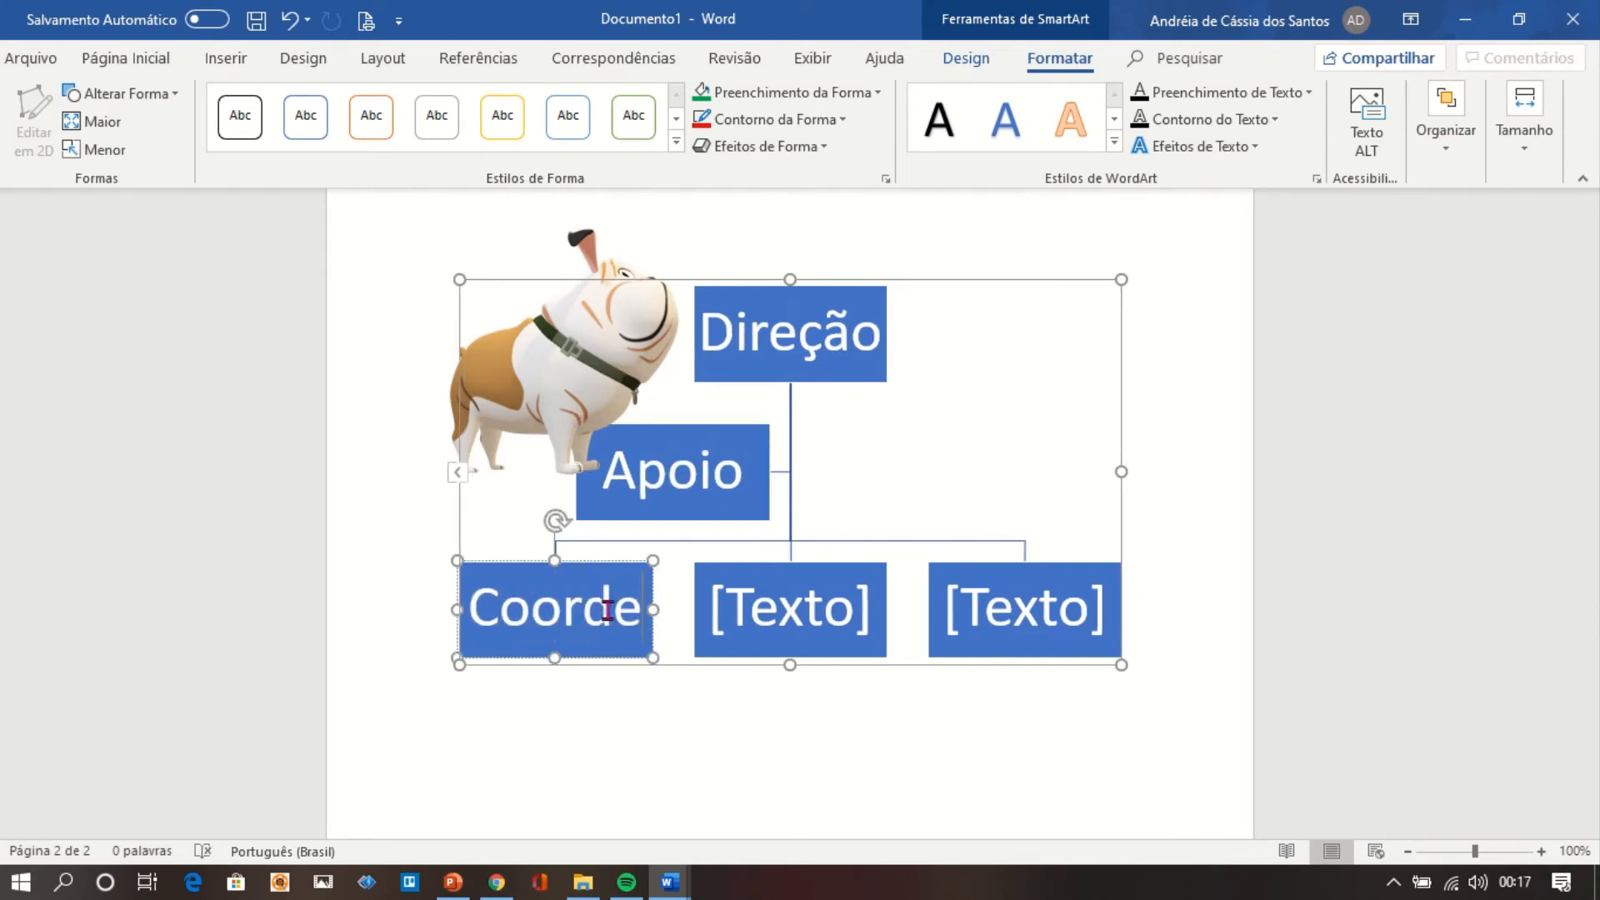
pyautogui.write('nação')
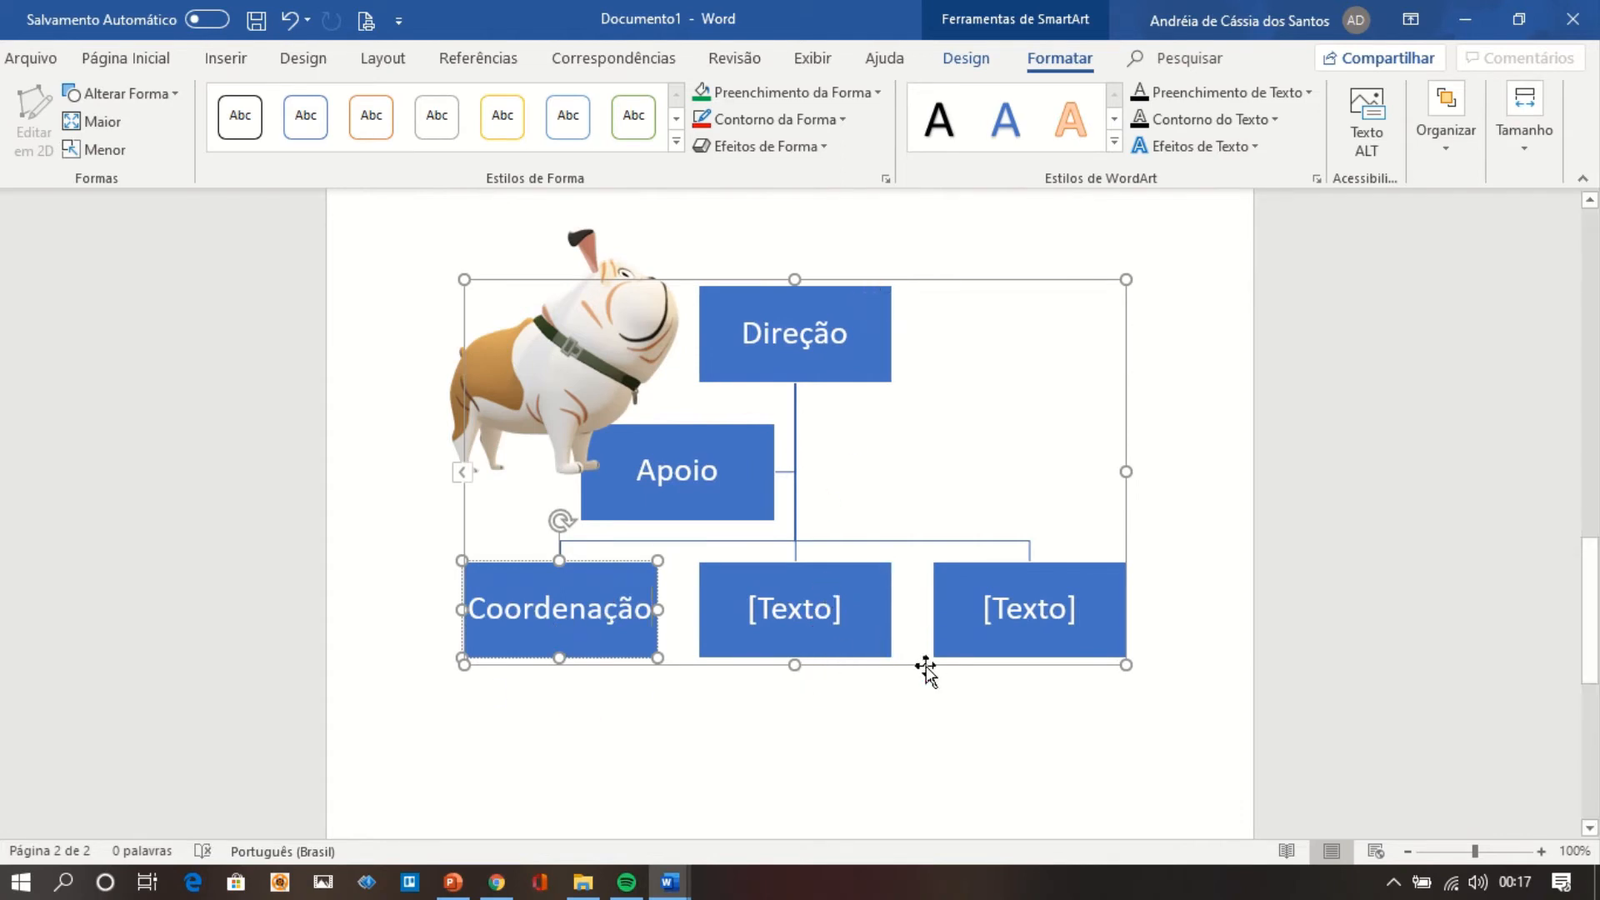
# Add an empty box below the Coordenação box in the organization chart.
pyautogui.click(847, 345)
pyautogui.click(824, 601)
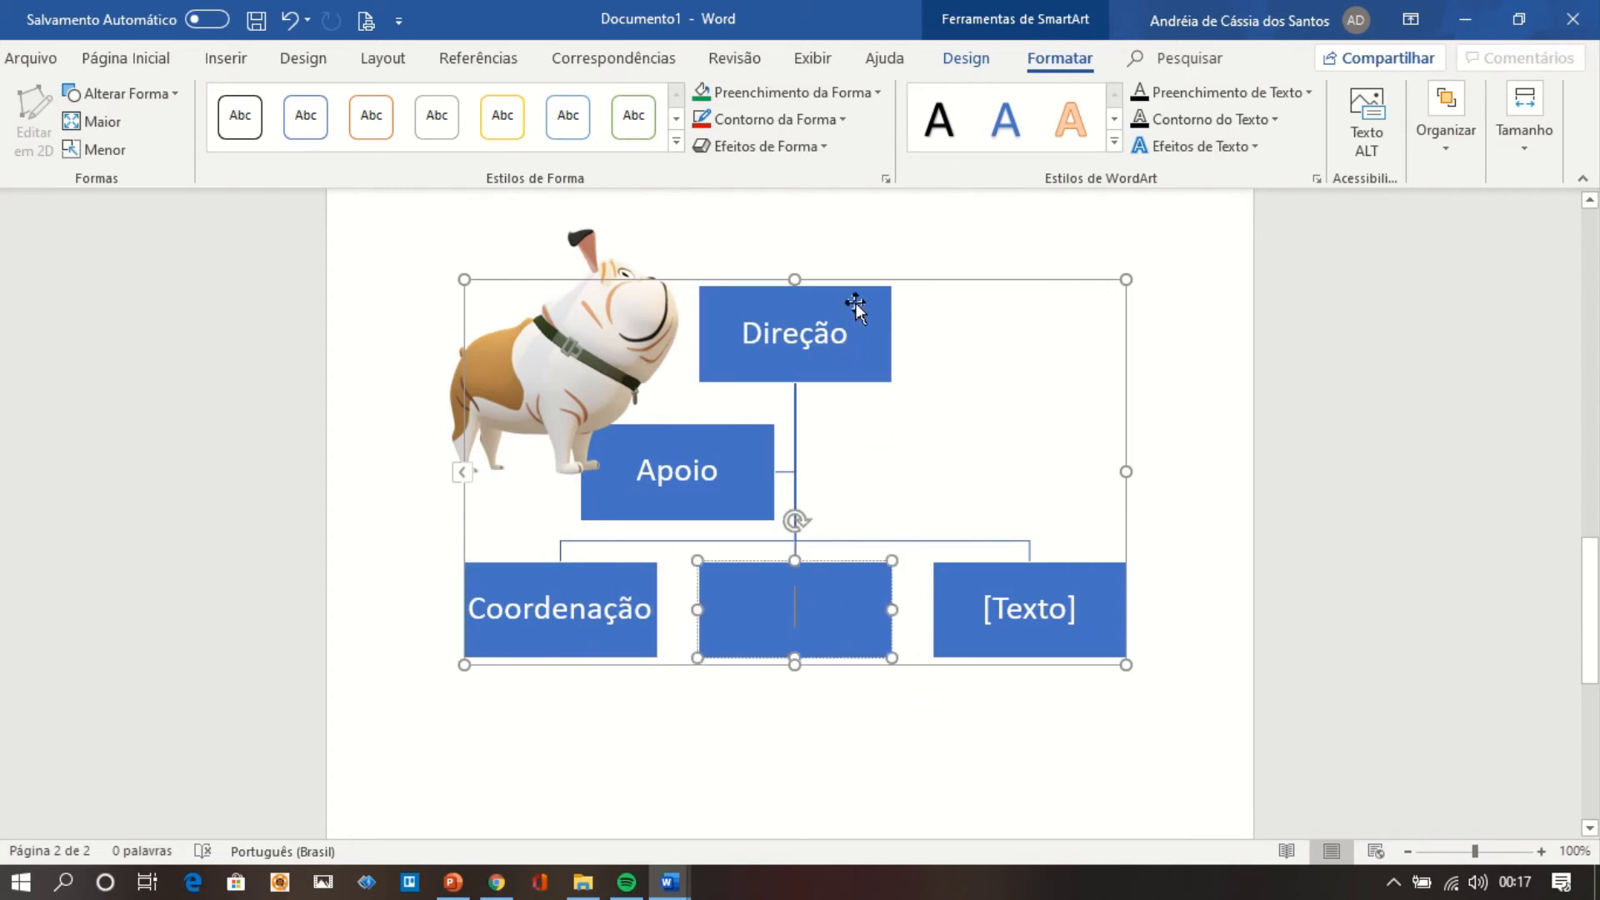
pyautogui.click(856, 332)
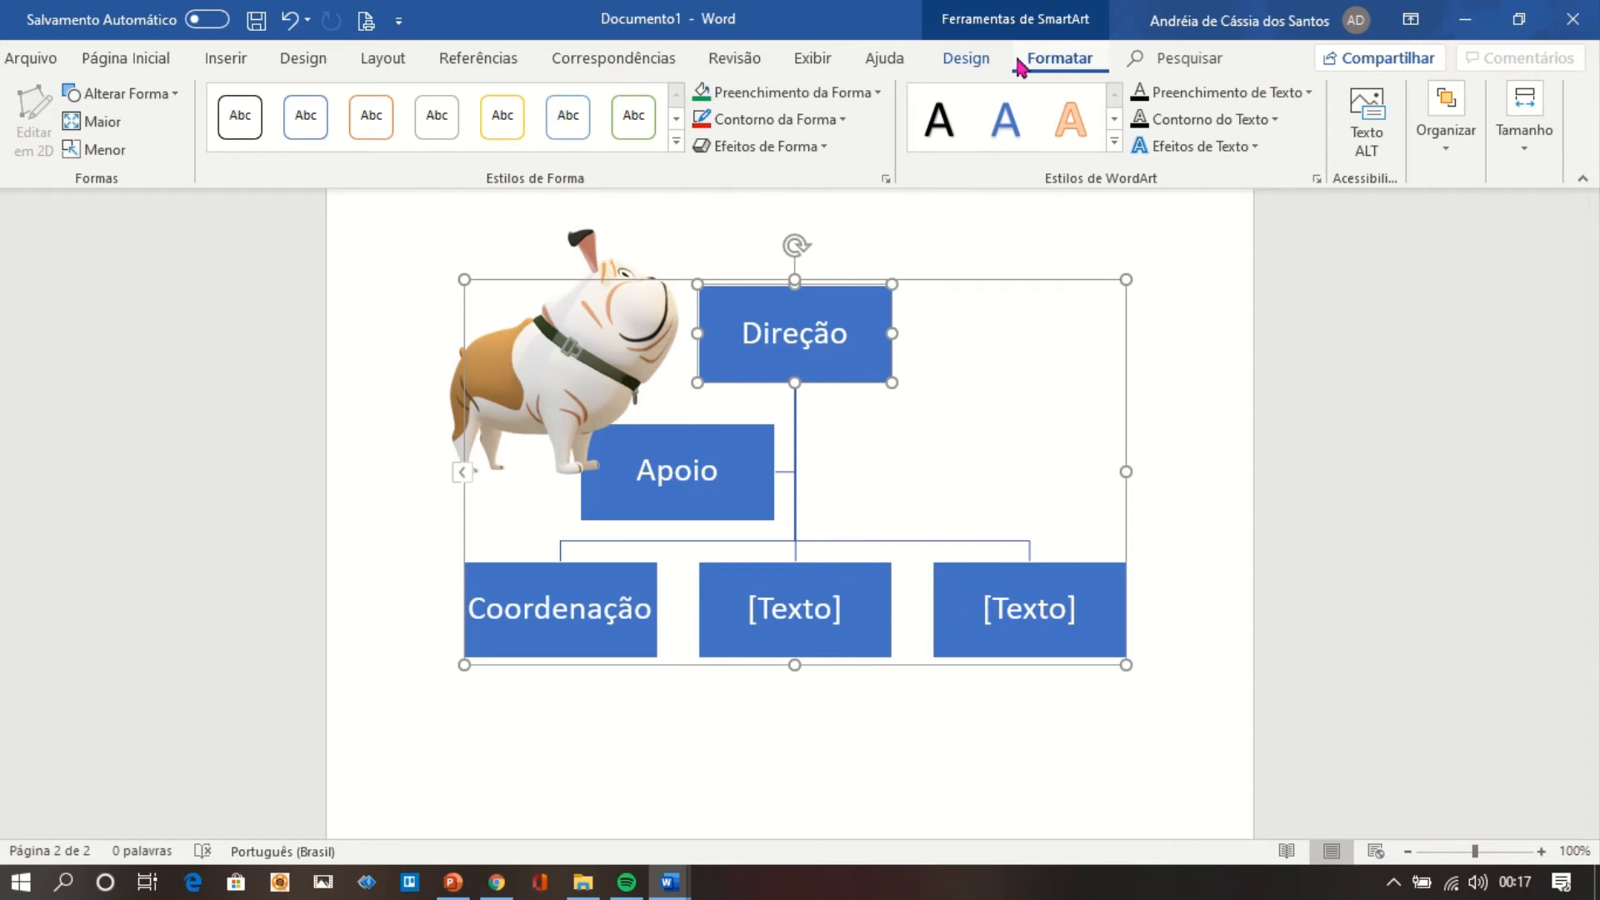
pyautogui.click(990, 65)
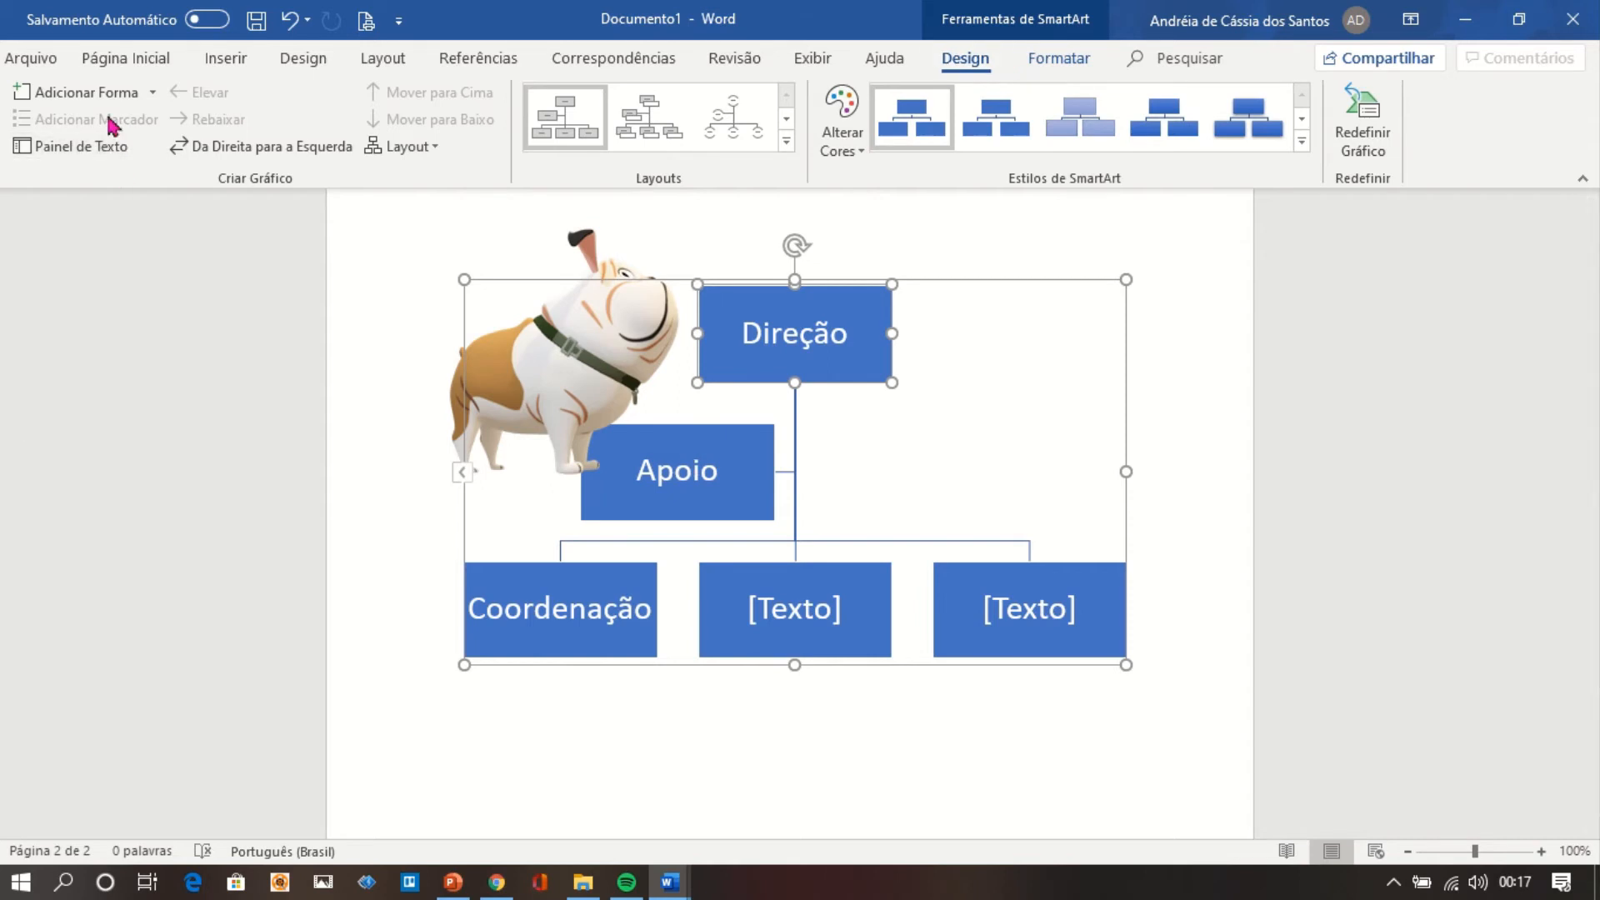
pyautogui.click(144, 100)
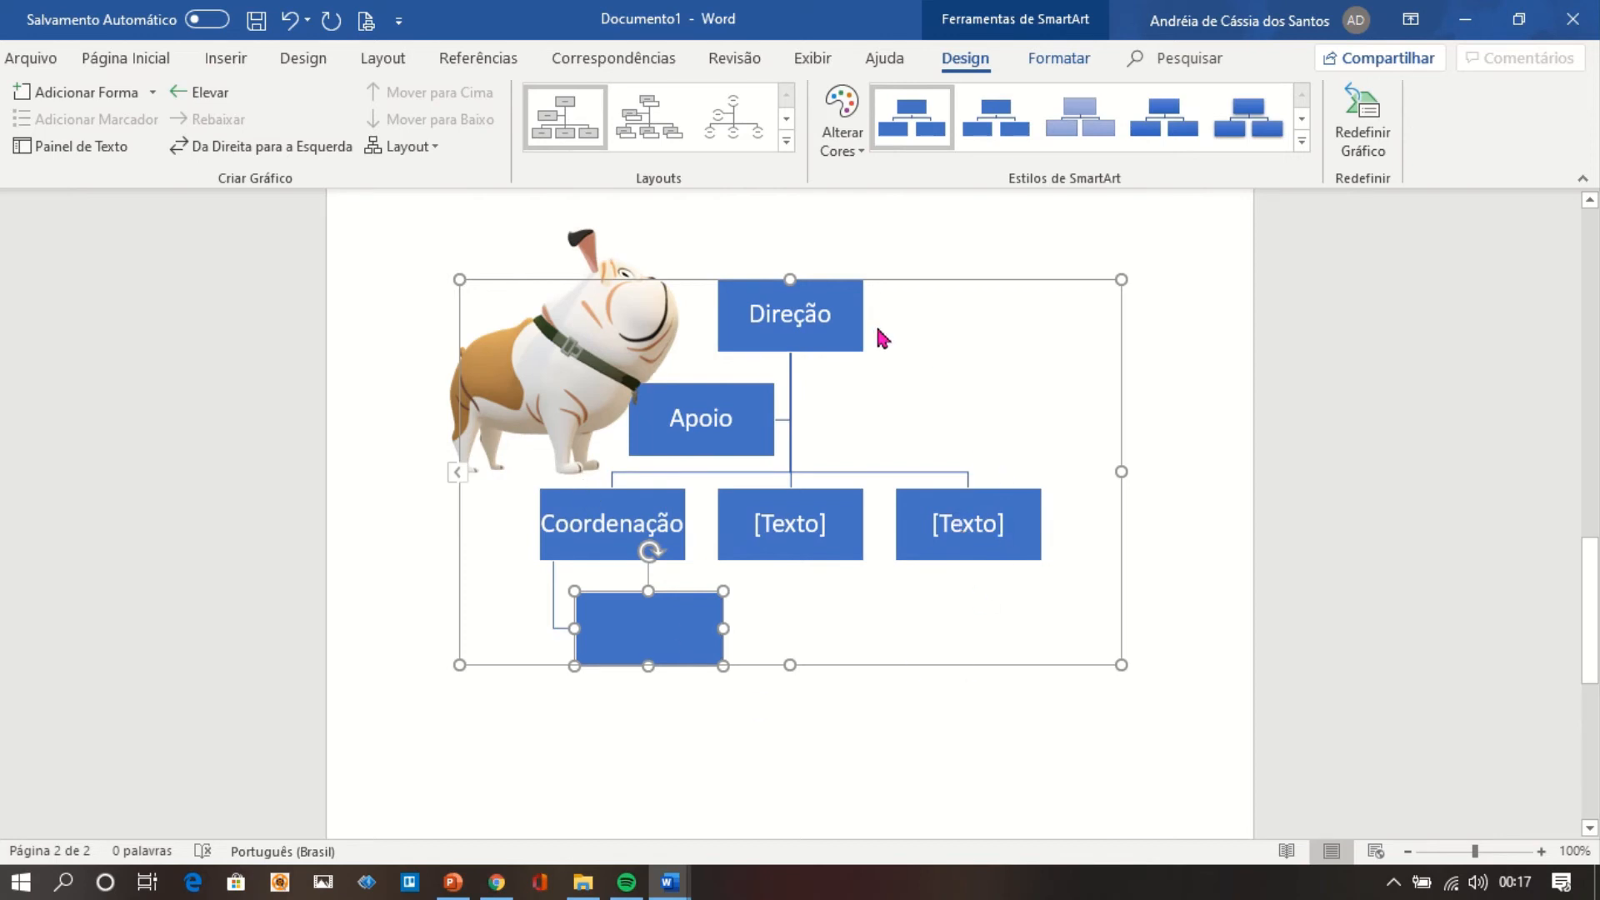
# Move the 3D bulldog toward the page's left margin, clear of the Apoio box.
pyautogui.click(602, 272)
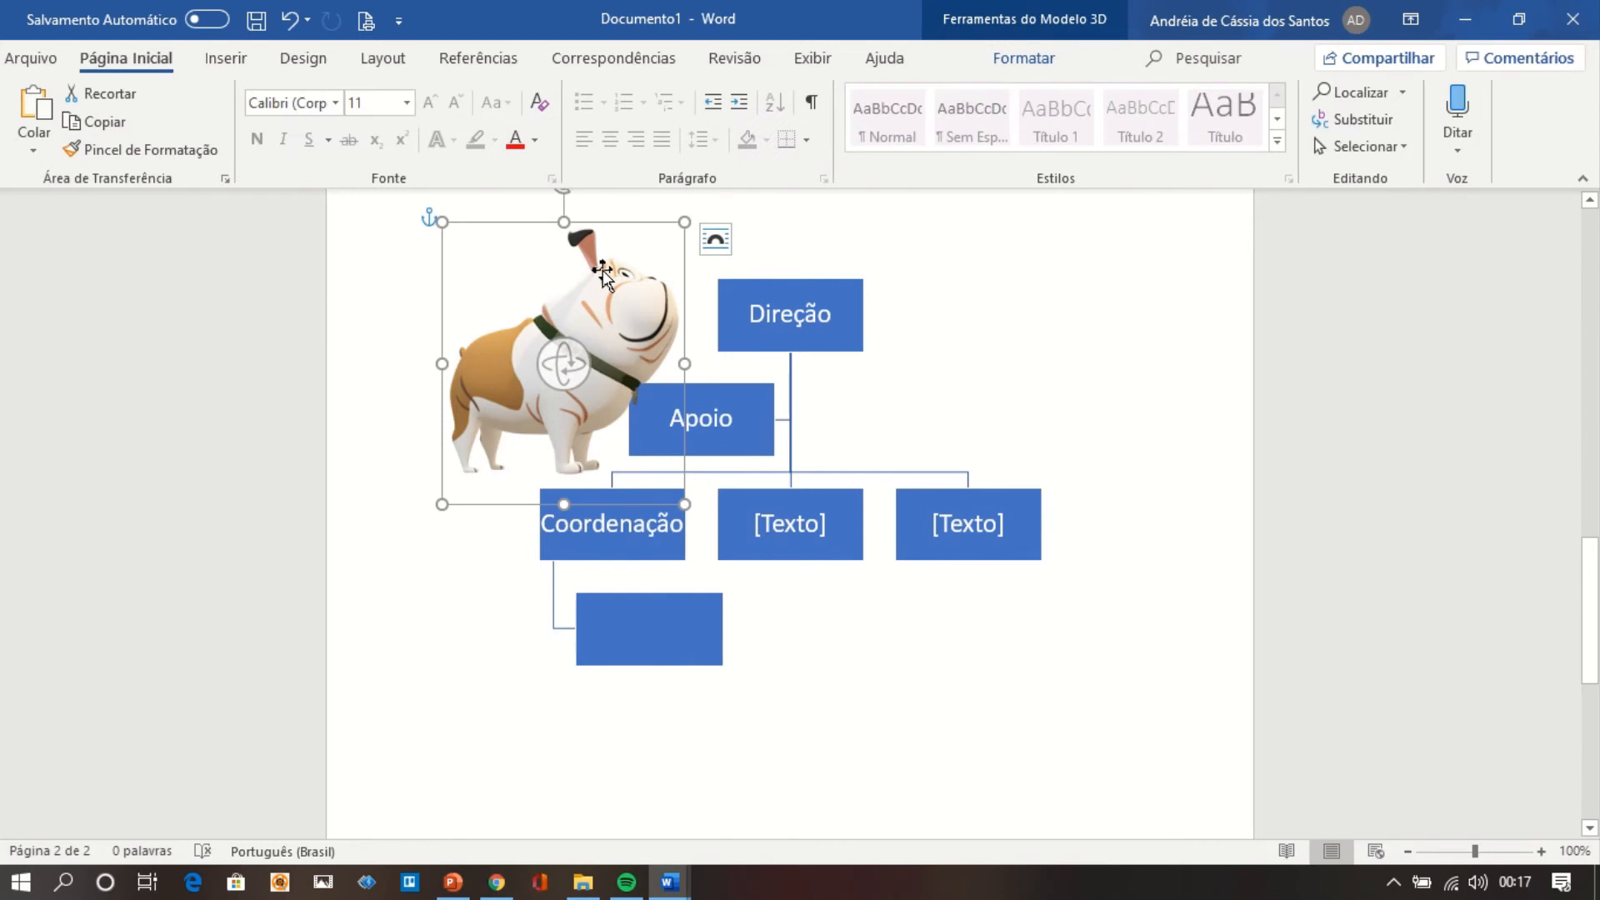
pyautogui.moveTo(602, 272); pyautogui.dragTo(518, 269)
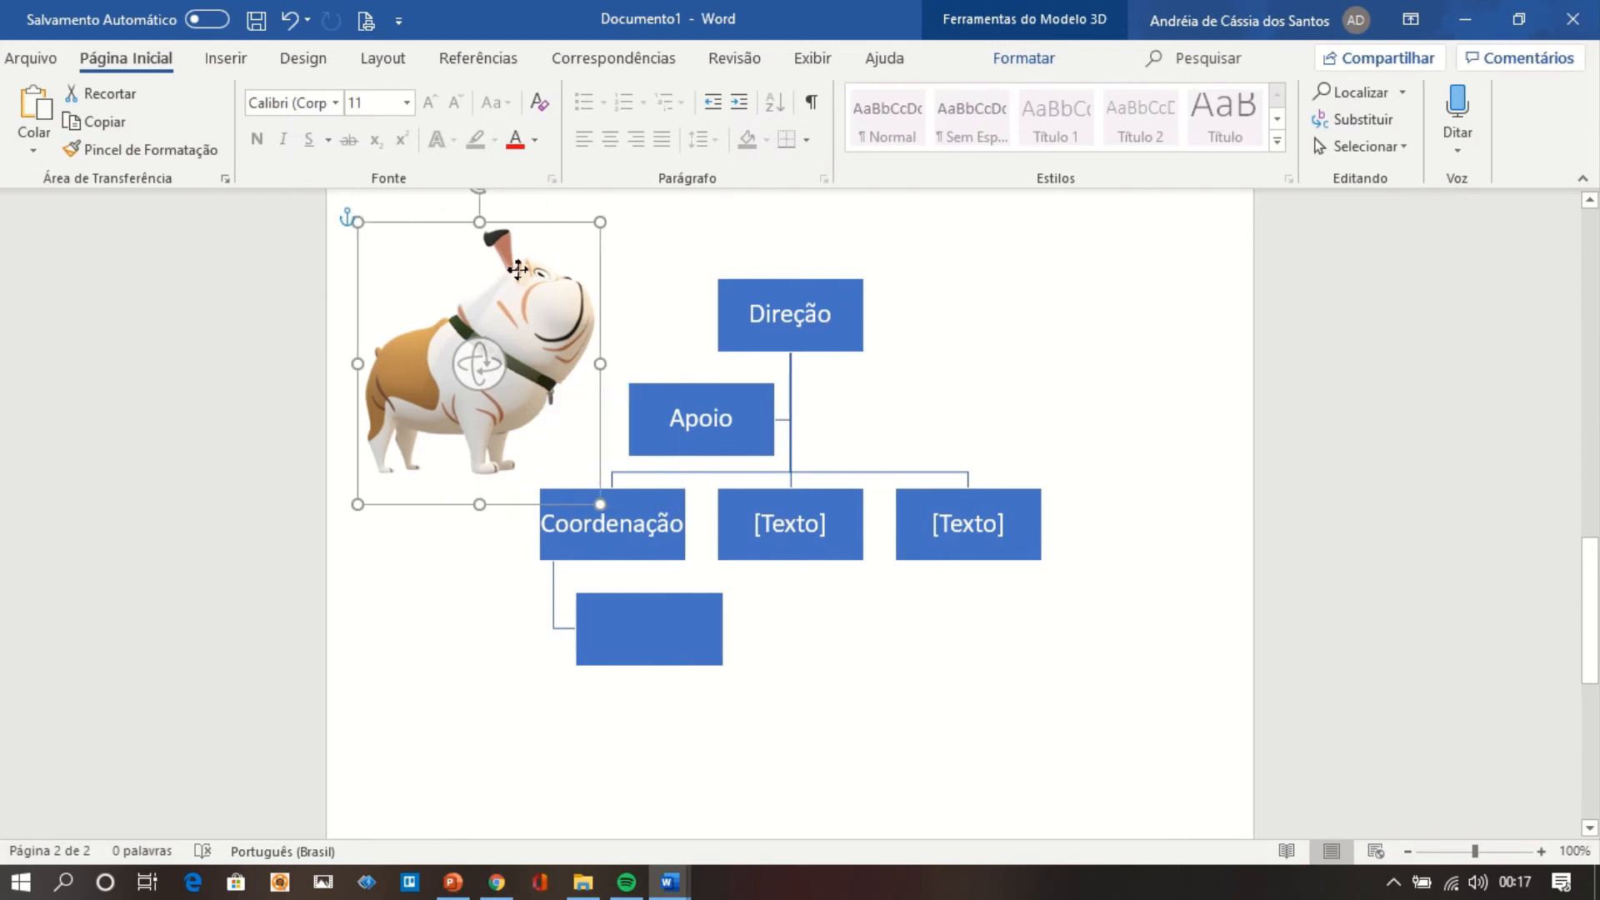
pyautogui.click(947, 385)
# Insert a Pizza 3D chart on the page of the organization chart.
pyautogui.click(949, 746)
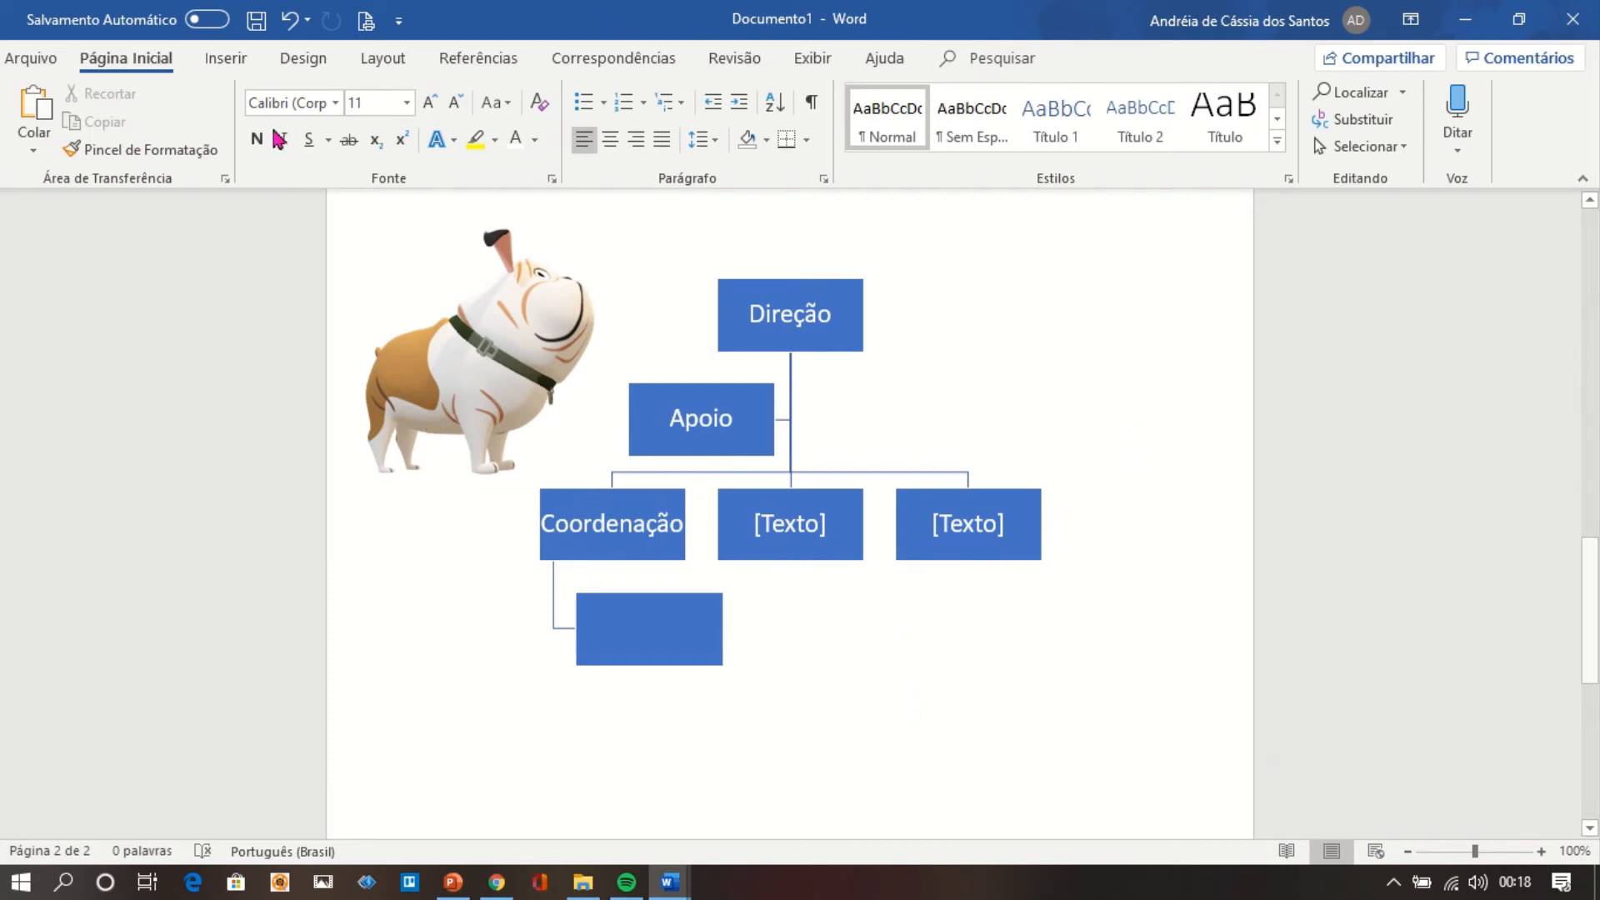
pyautogui.click(250, 70)
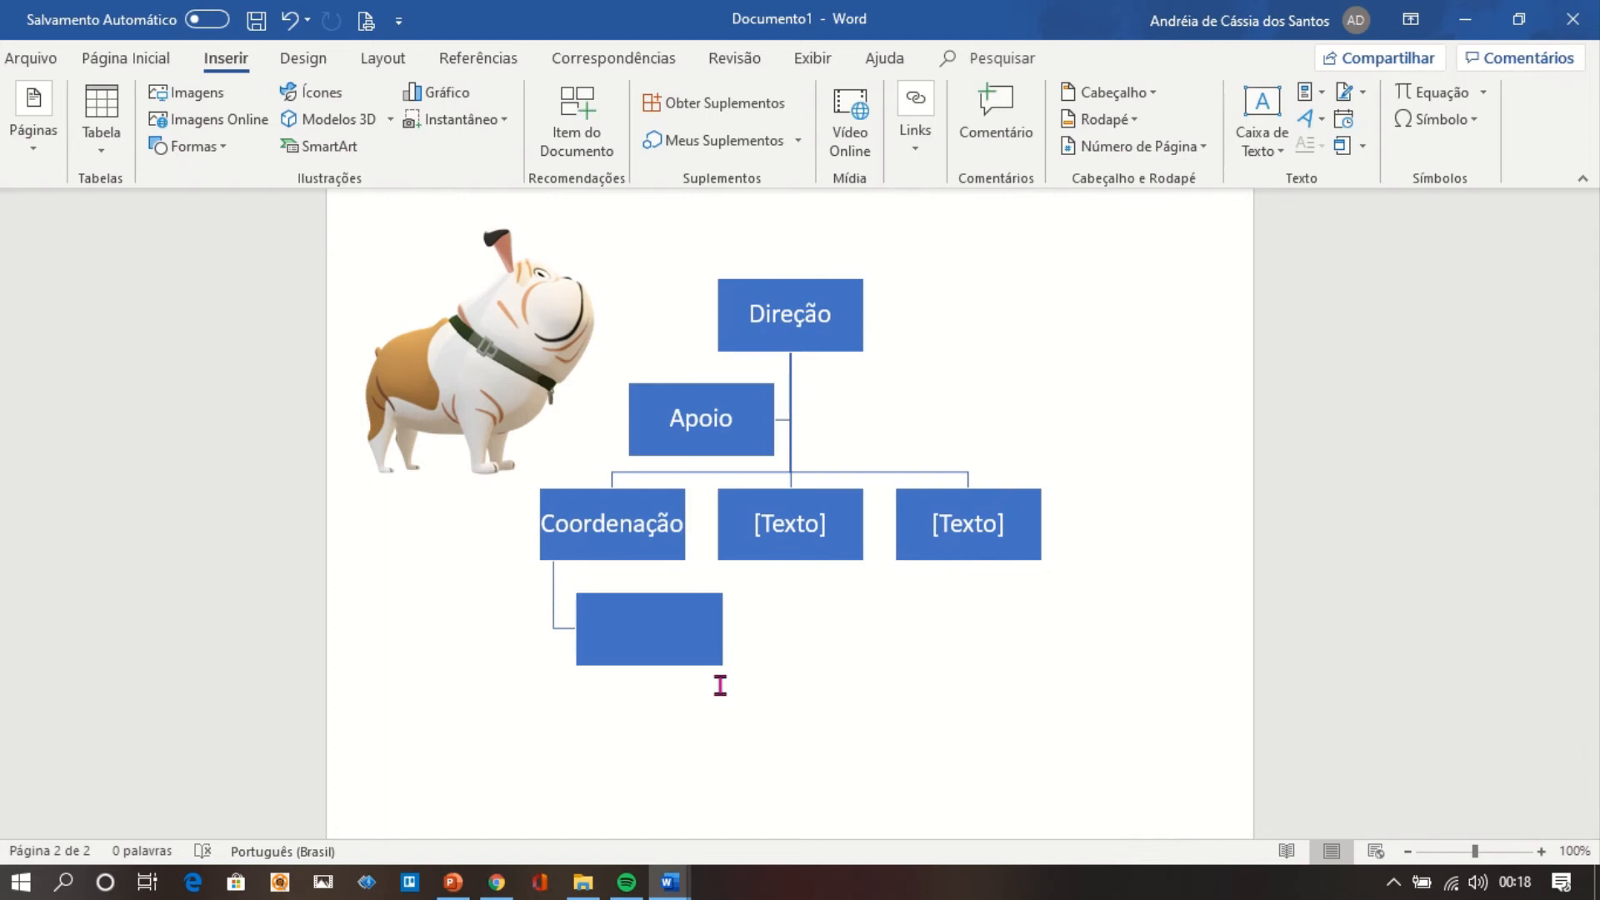
pyautogui.click(451, 100)
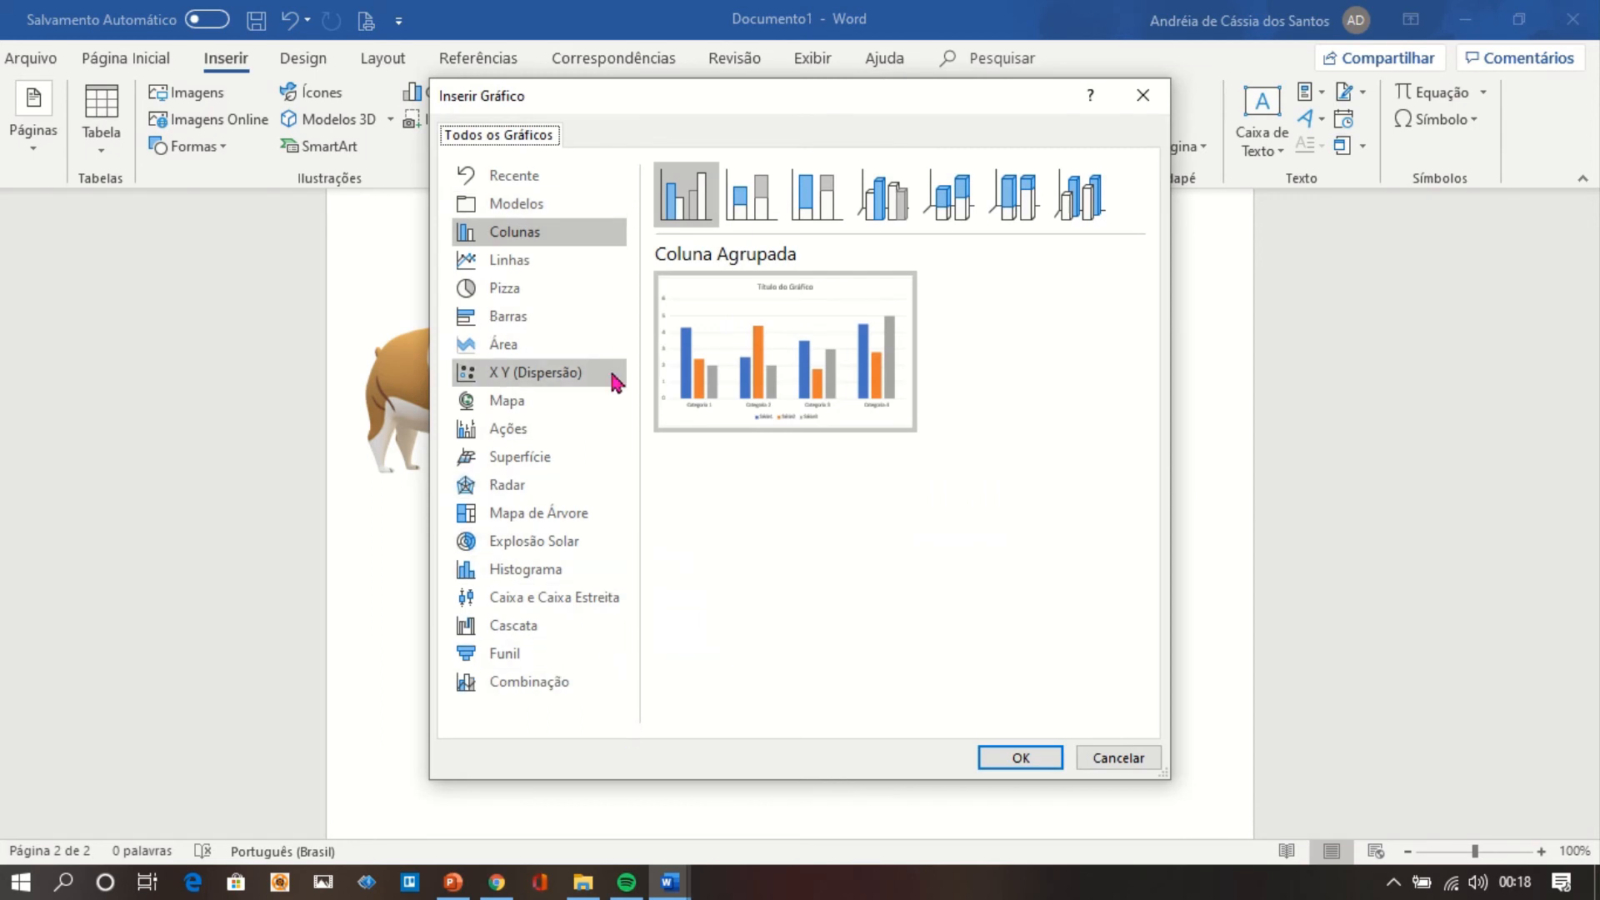
pyautogui.click(571, 302)
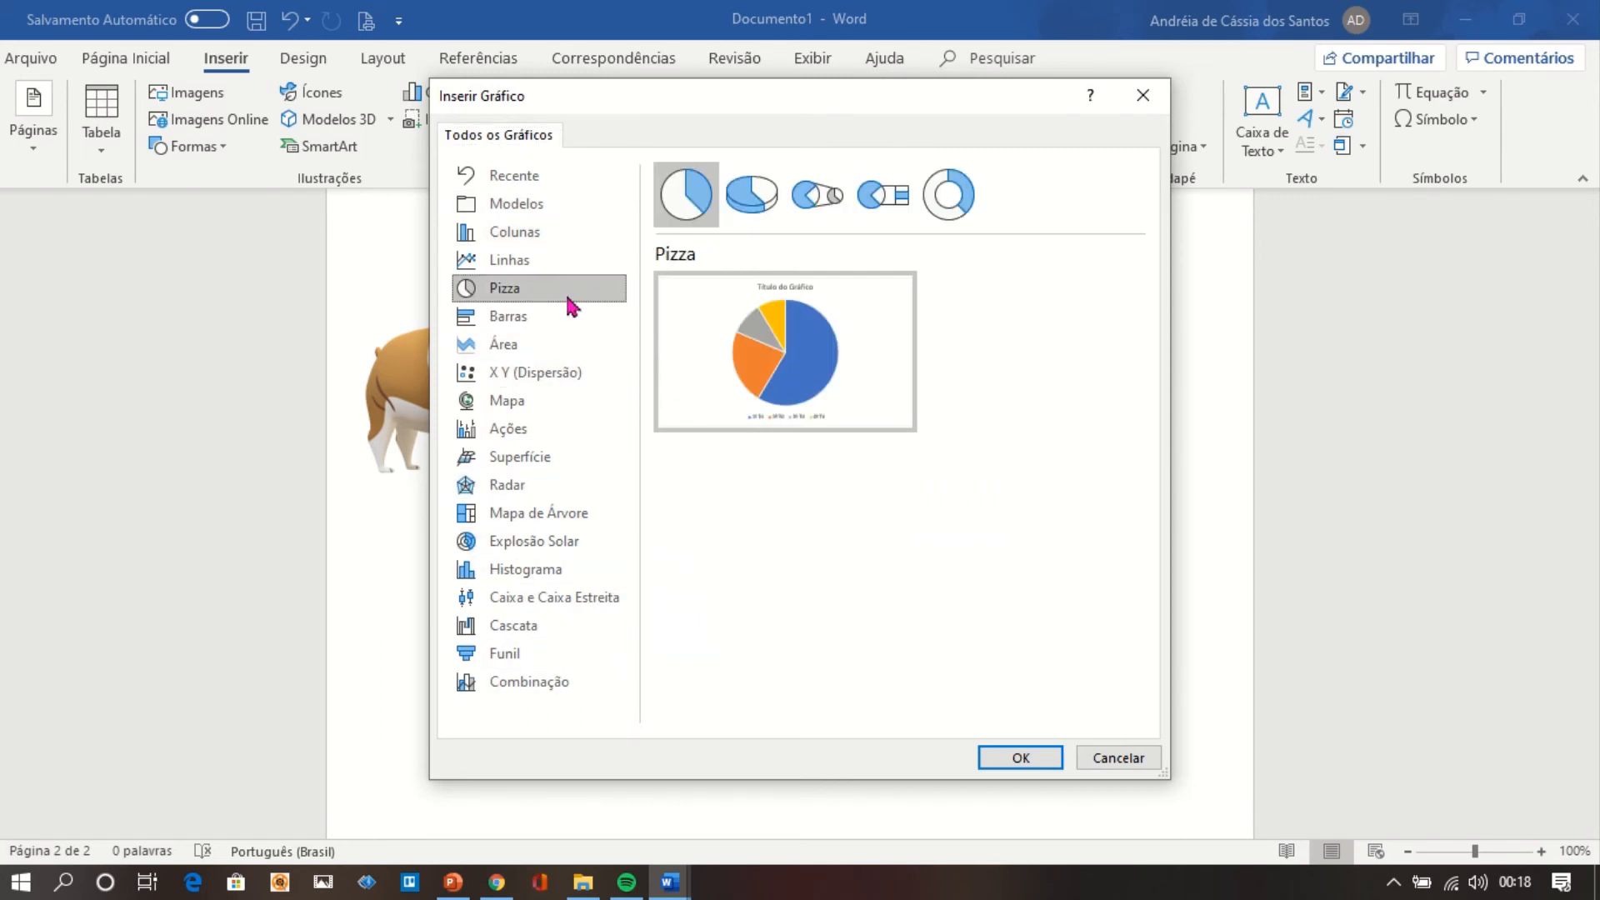
pyautogui.click(757, 220)
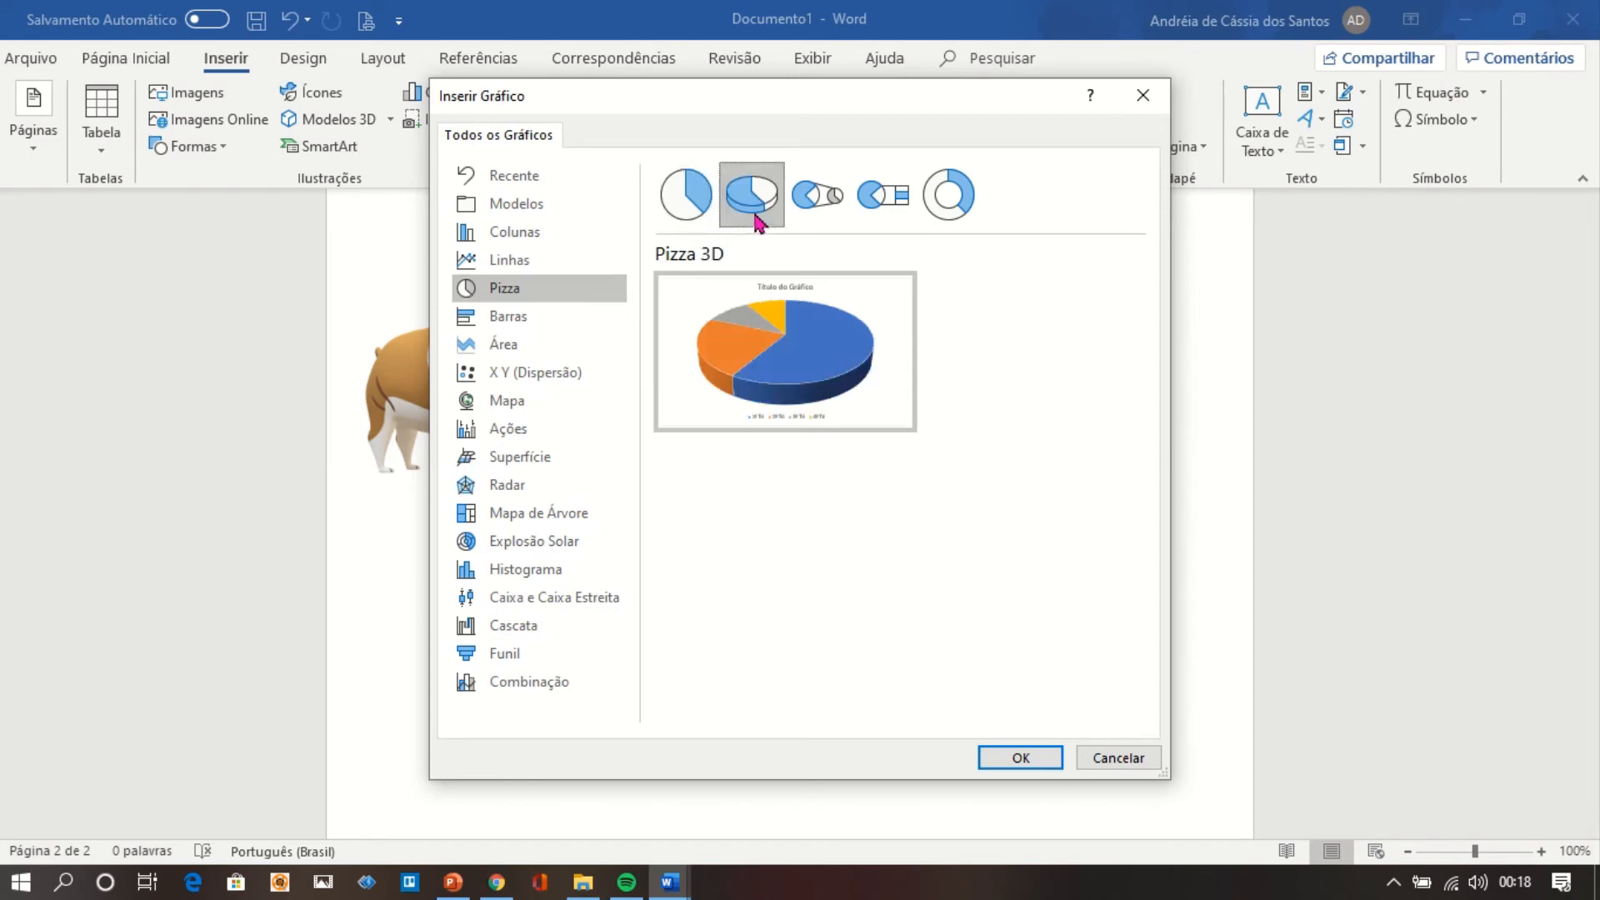
pyautogui.moveTo(847, 339)
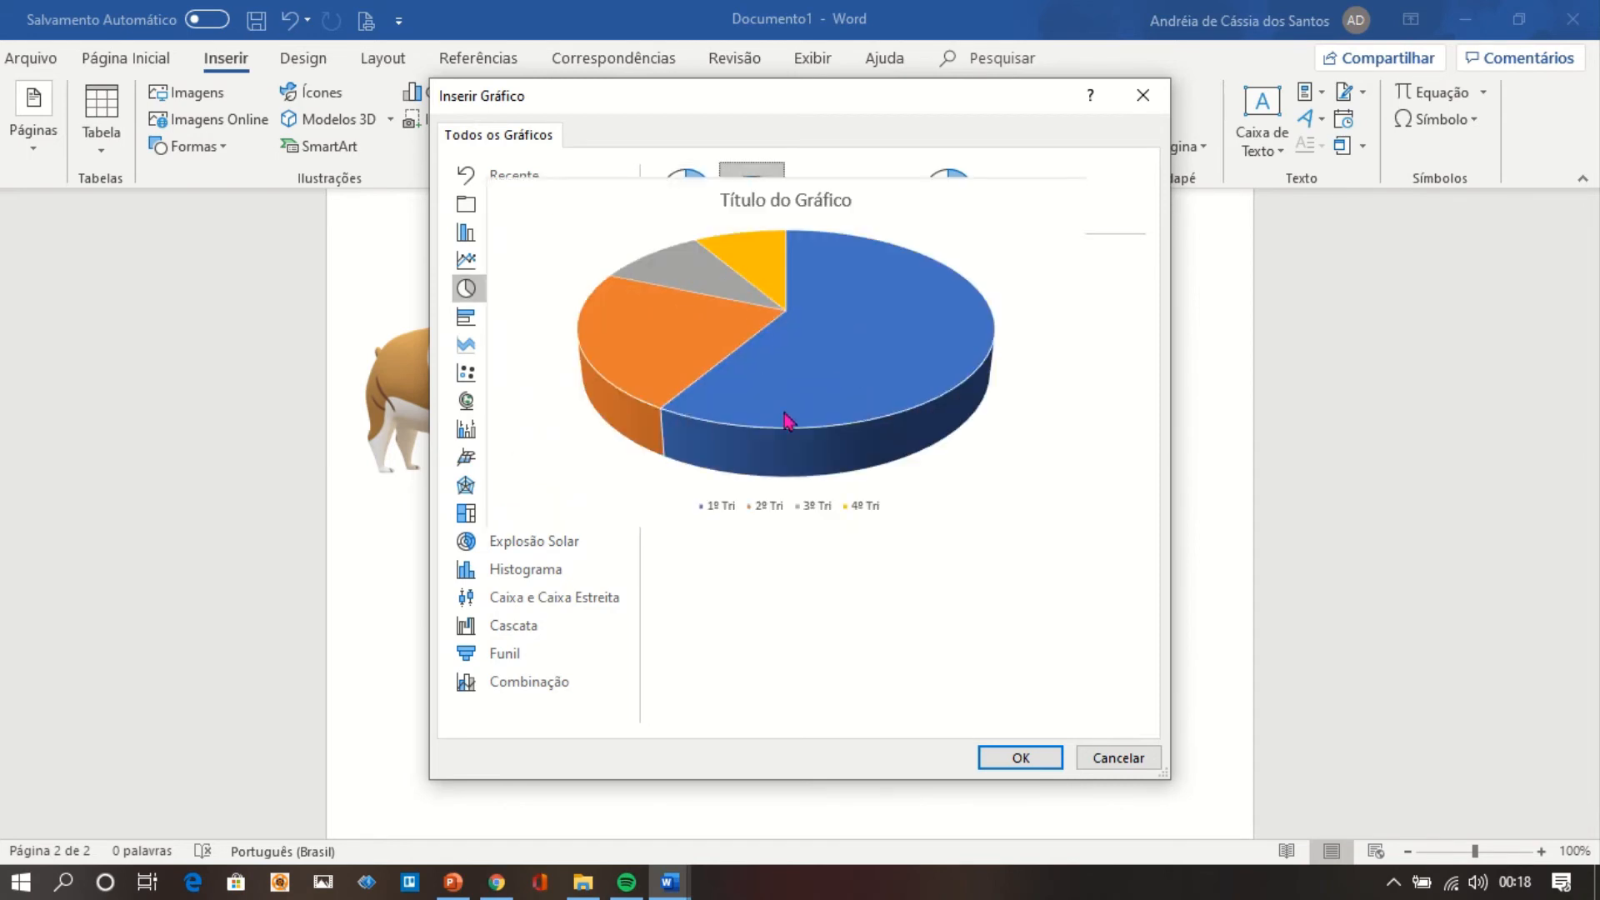
pyautogui.click(1033, 758)
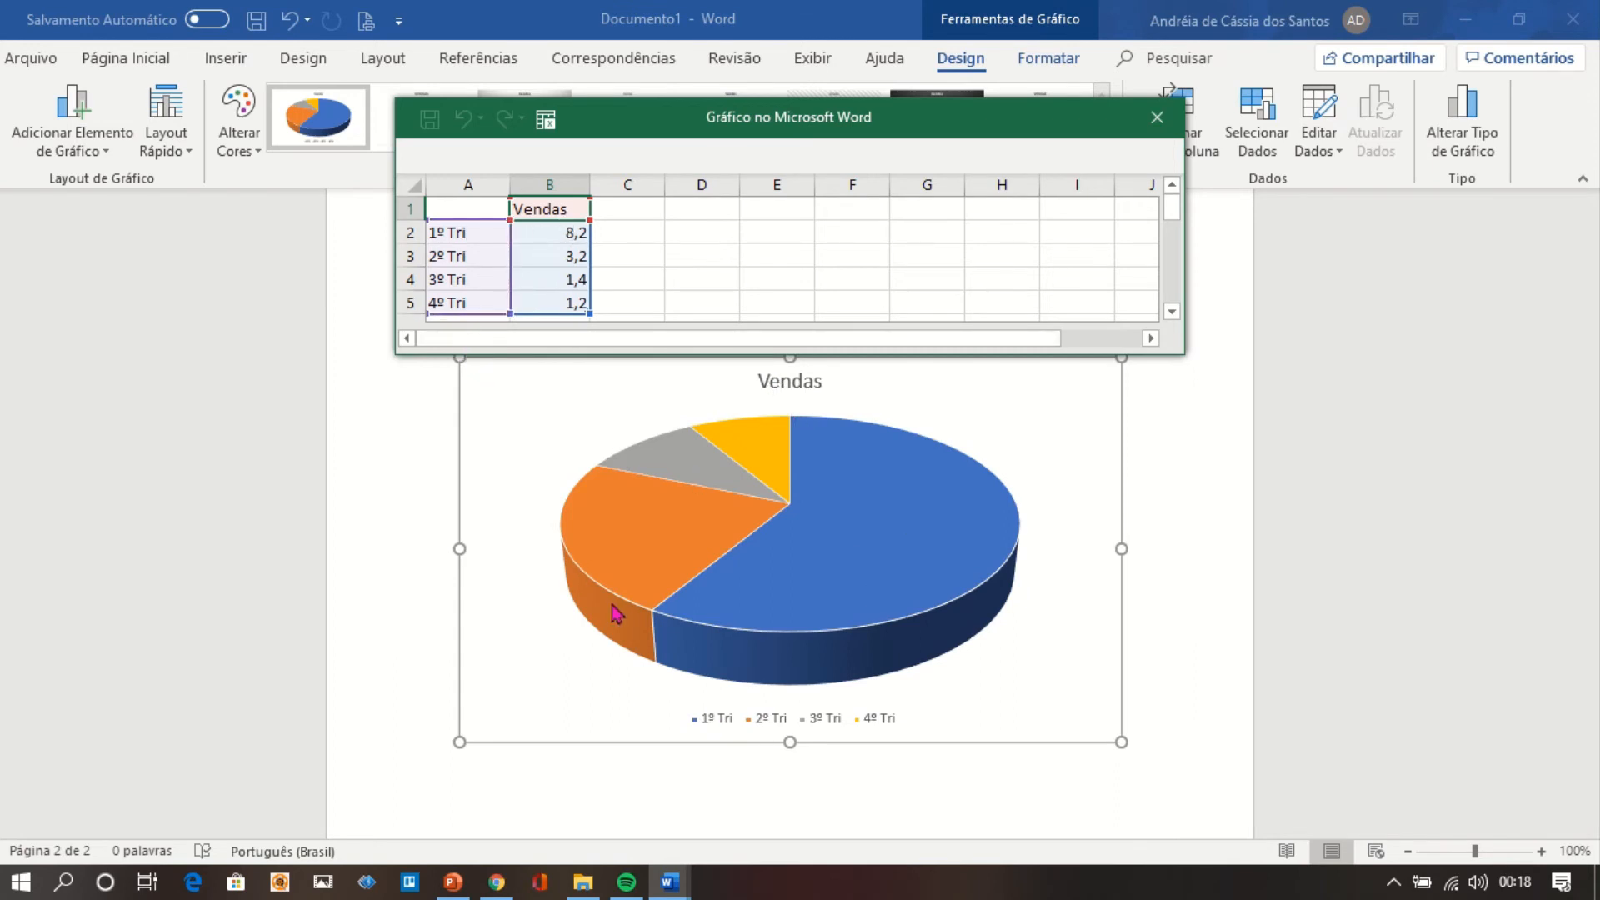
# Rename the chart's data series in B1 to Alunos and set the first category in A2 to 2017.
pyautogui.click(566, 209)
pyautogui.write('Alunos')
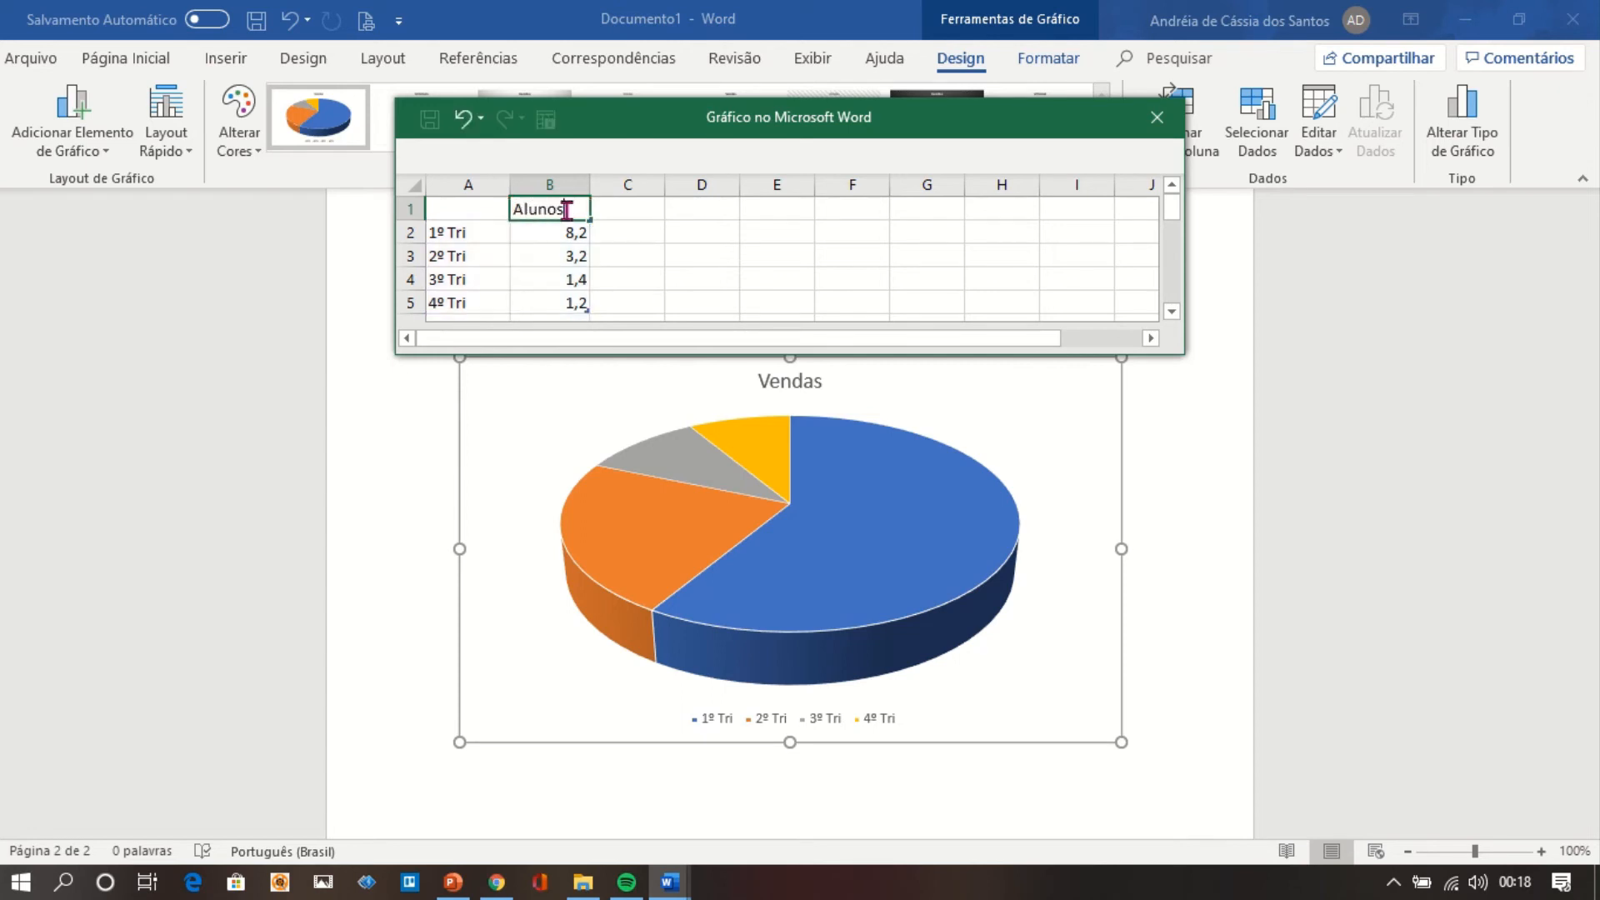
pyautogui.click(472, 240)
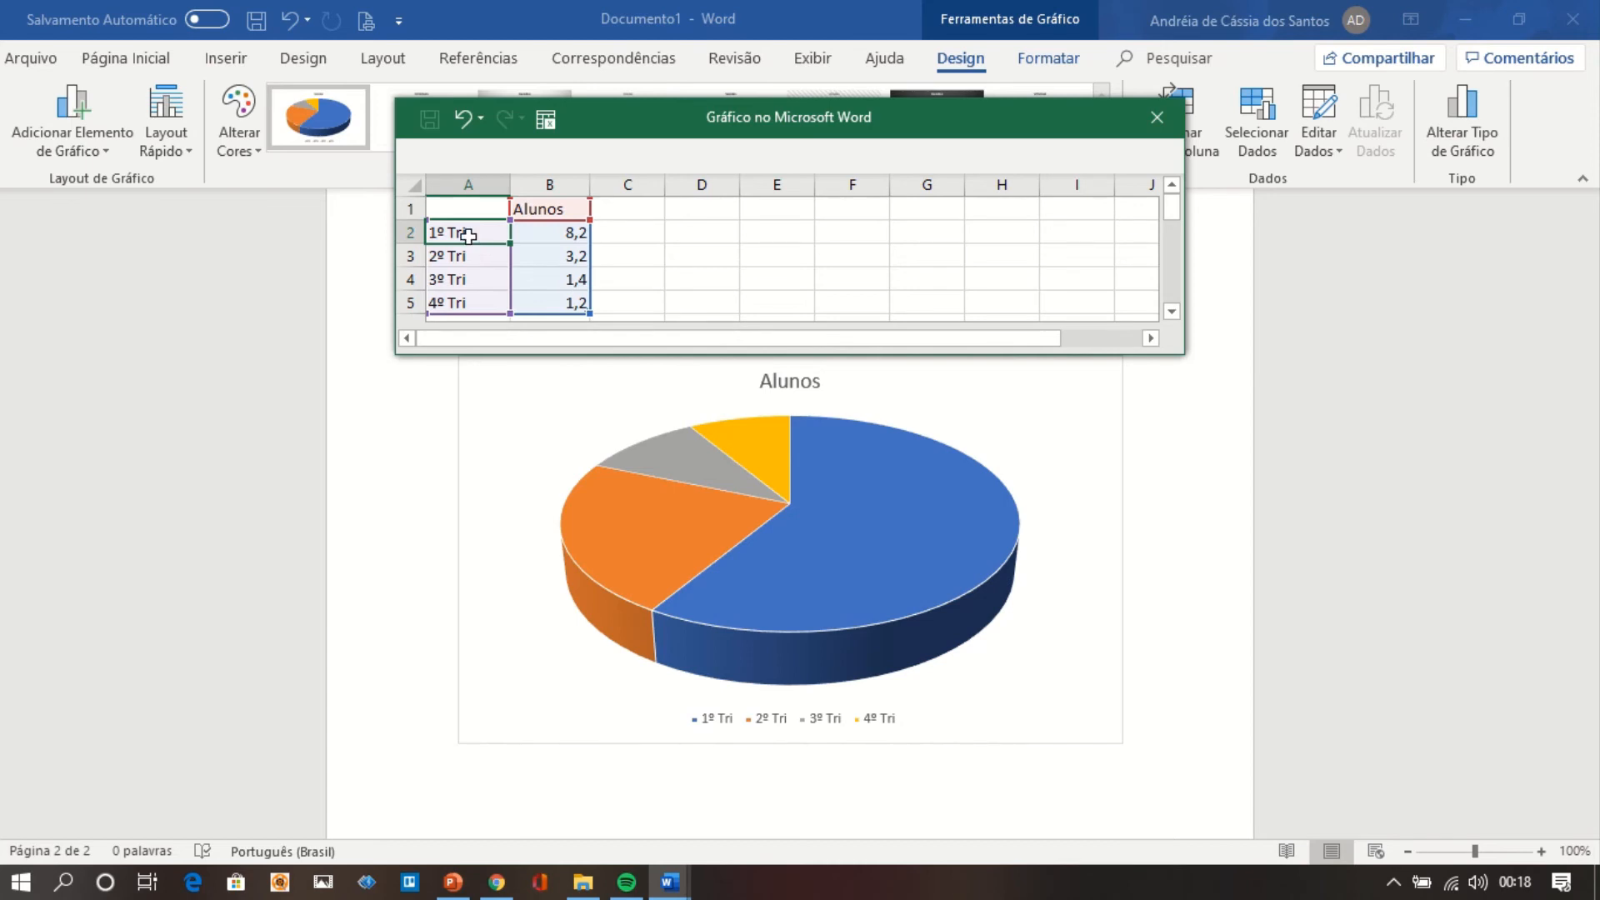
pyautogui.write('20')
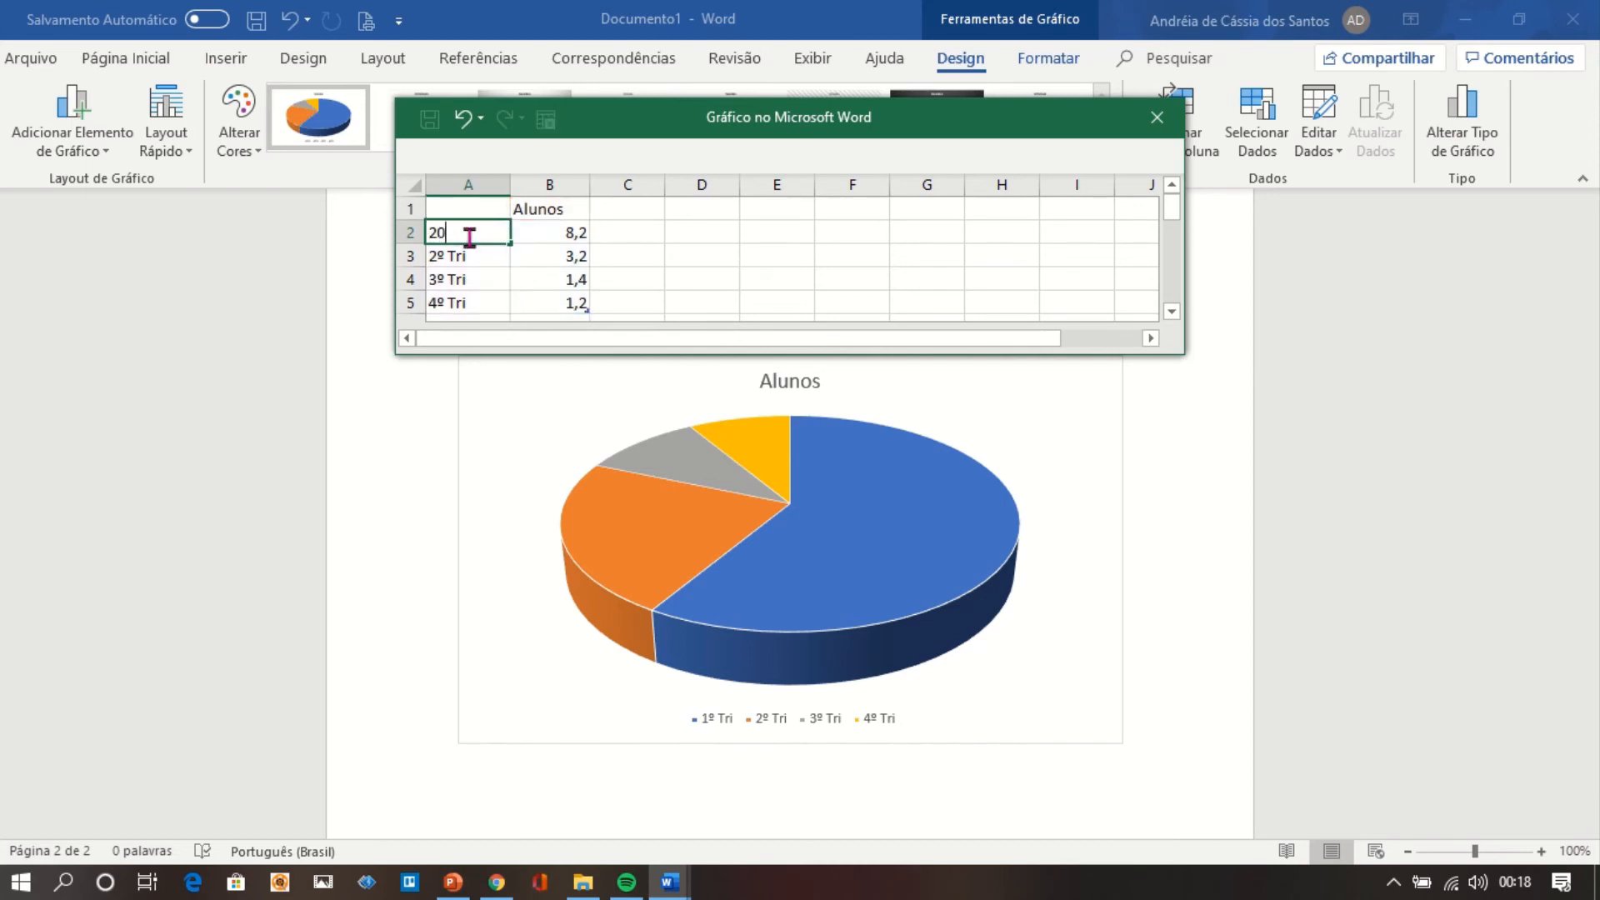
pyautogui.write('10')
pyautogui.press('BackSpace')
pyautogui.write('7')
# Set the remaining chart categories in A3 to A5 to 2018, 2019 and 2020.
pyautogui.click(477, 268)
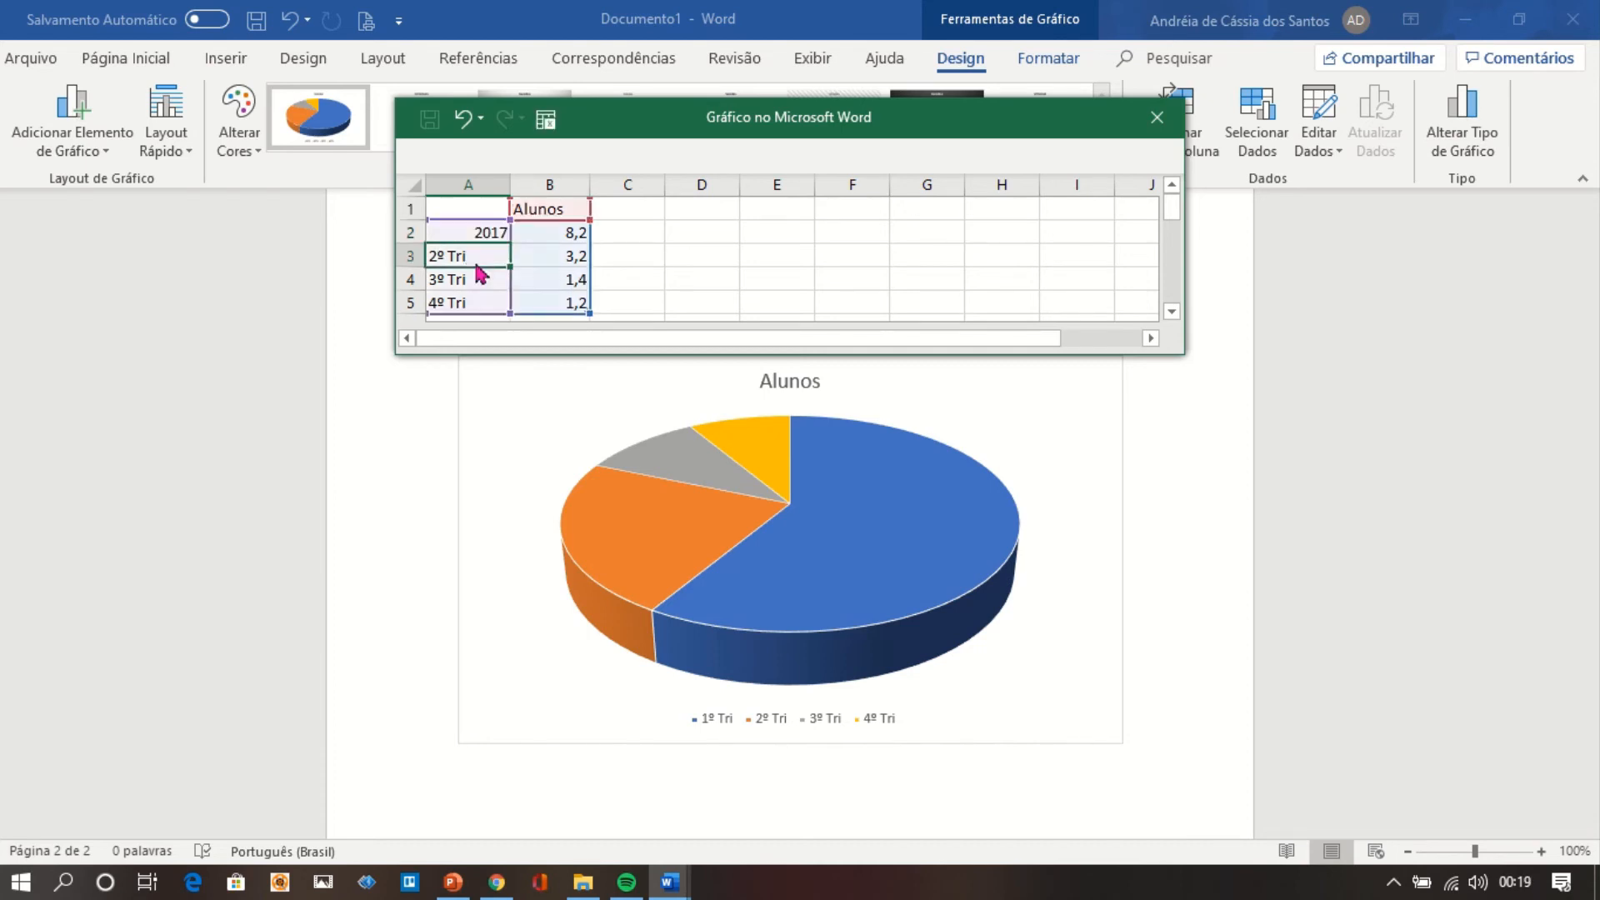
pyautogui.write('2018')
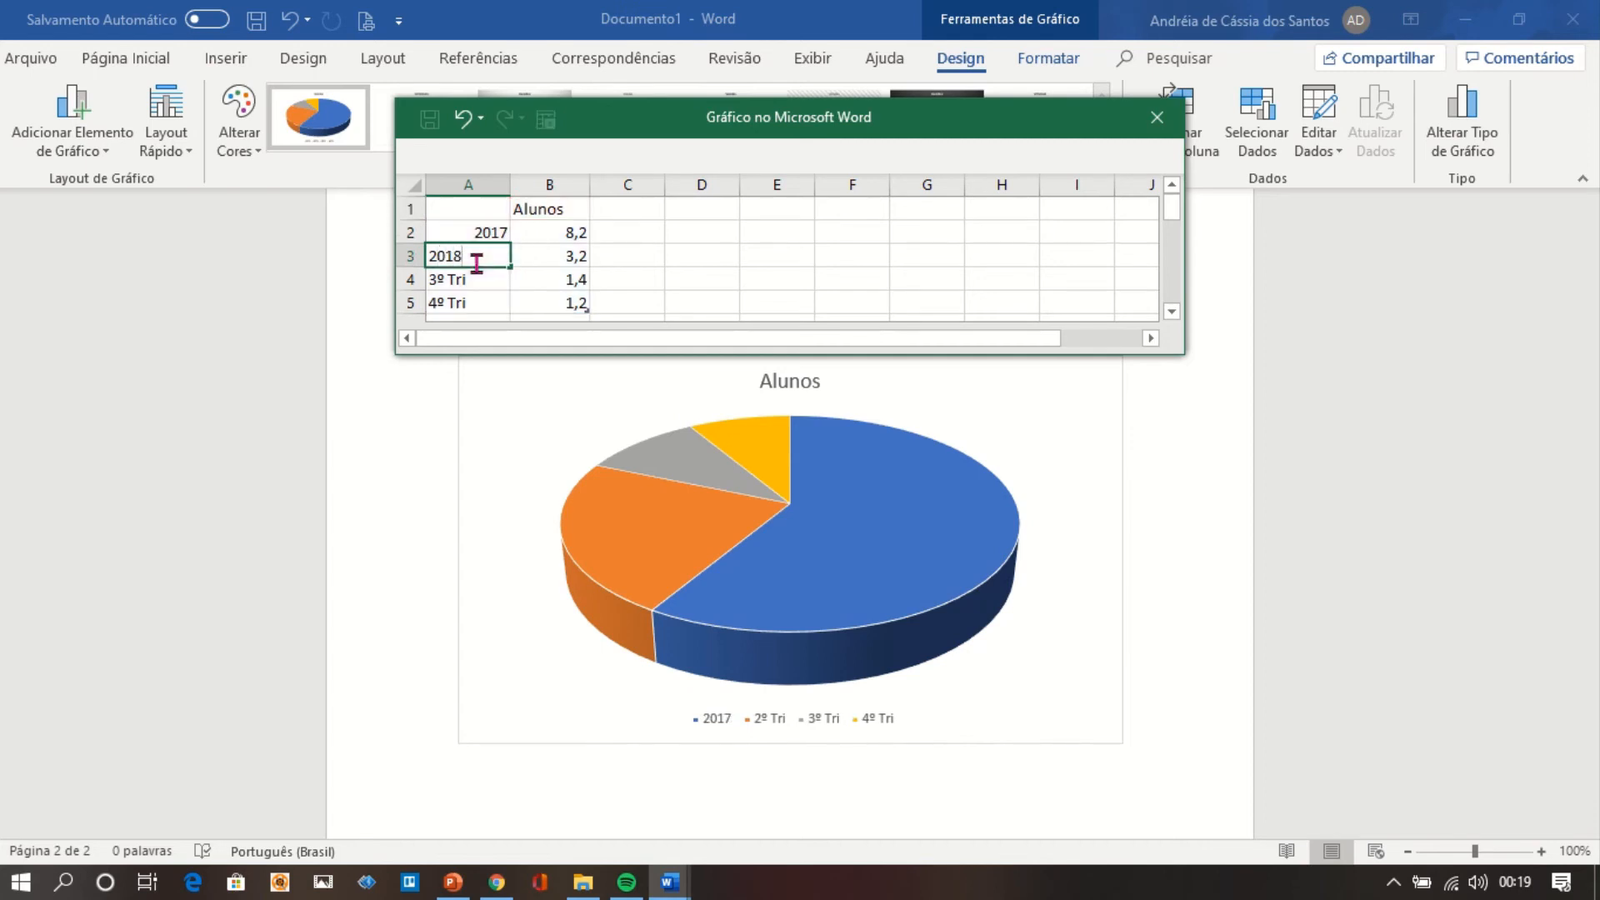
pyautogui.click(480, 283)
pyautogui.write('2019')
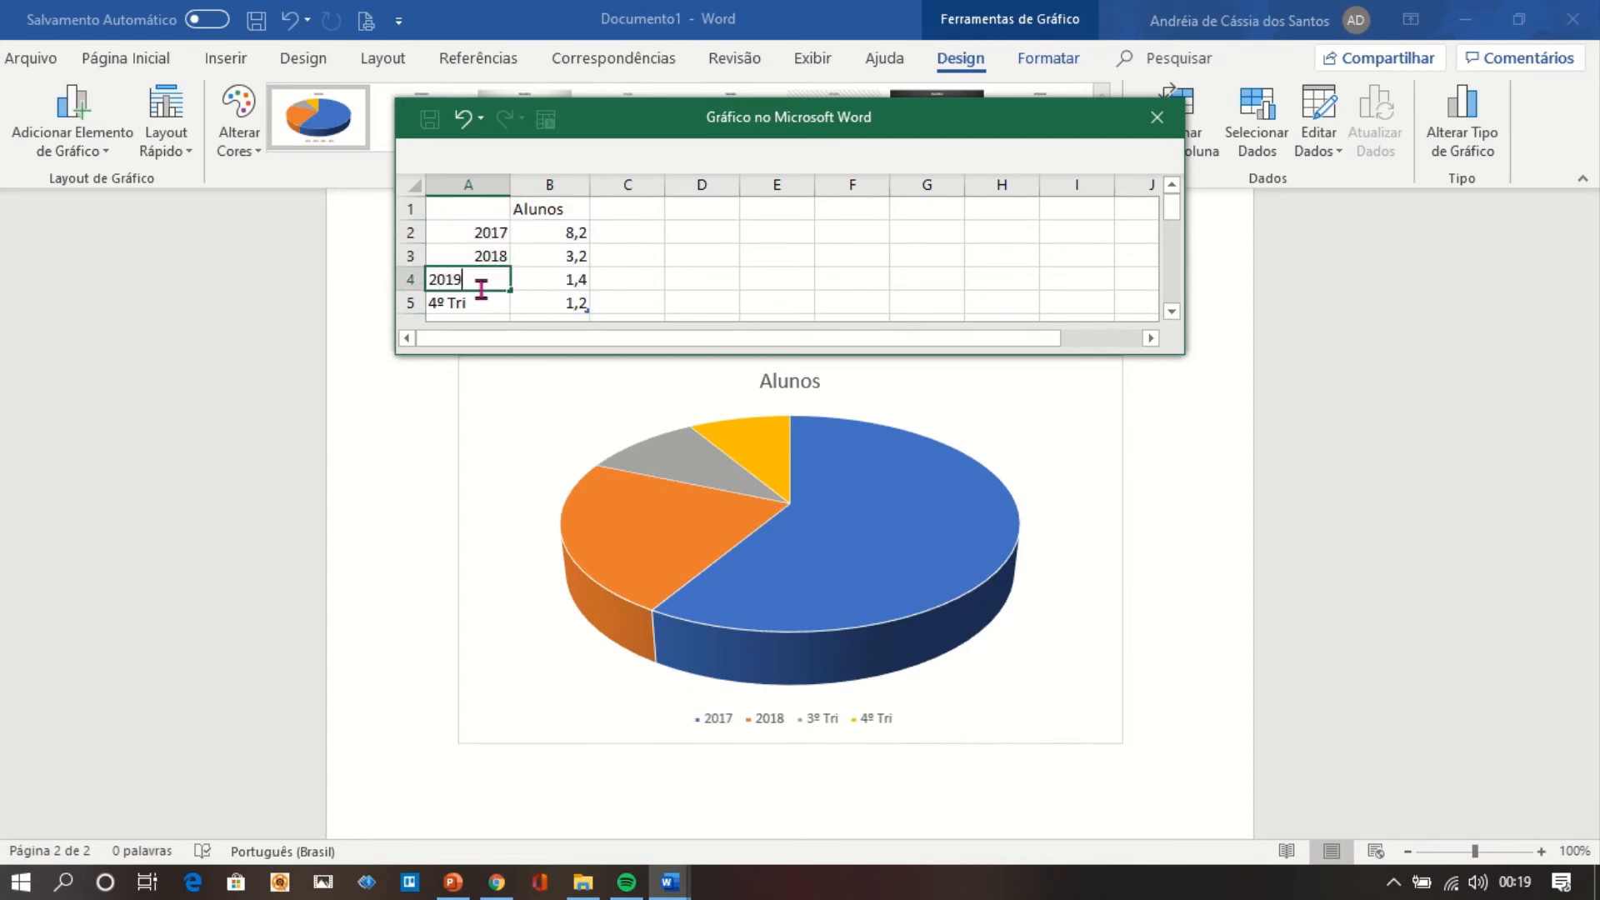
pyautogui.click(486, 307)
pyautogui.write('20')
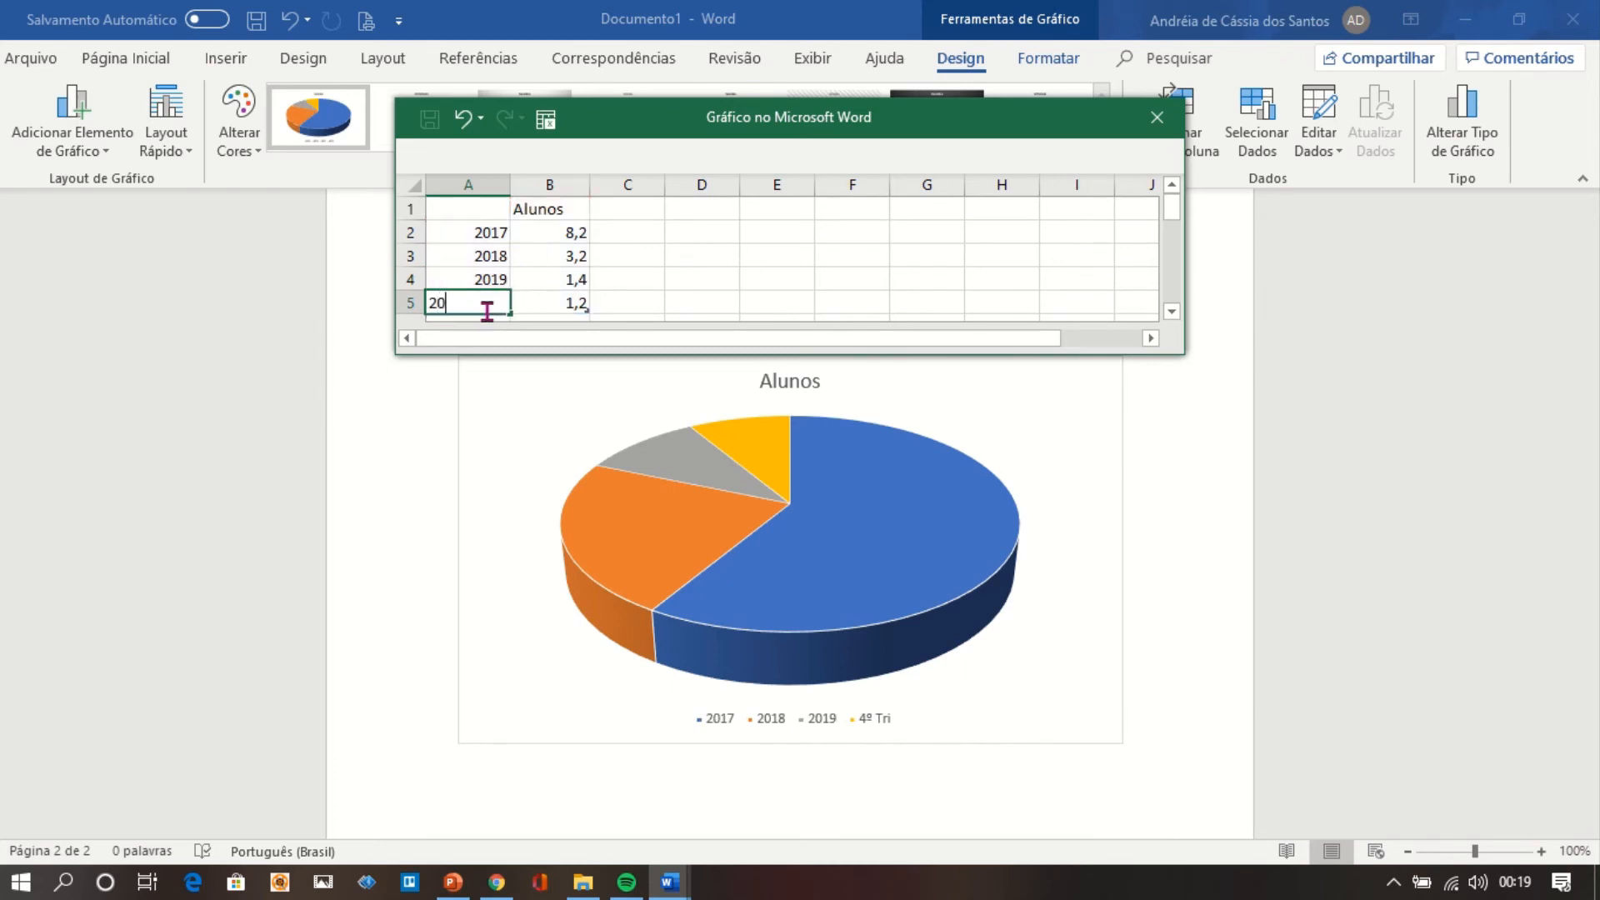
pyautogui.write('20')
# Set the chart's Alunos values in B2 to B5 to 400, 460, 540 and 760, and close the data sheet.
pyautogui.click(570, 235)
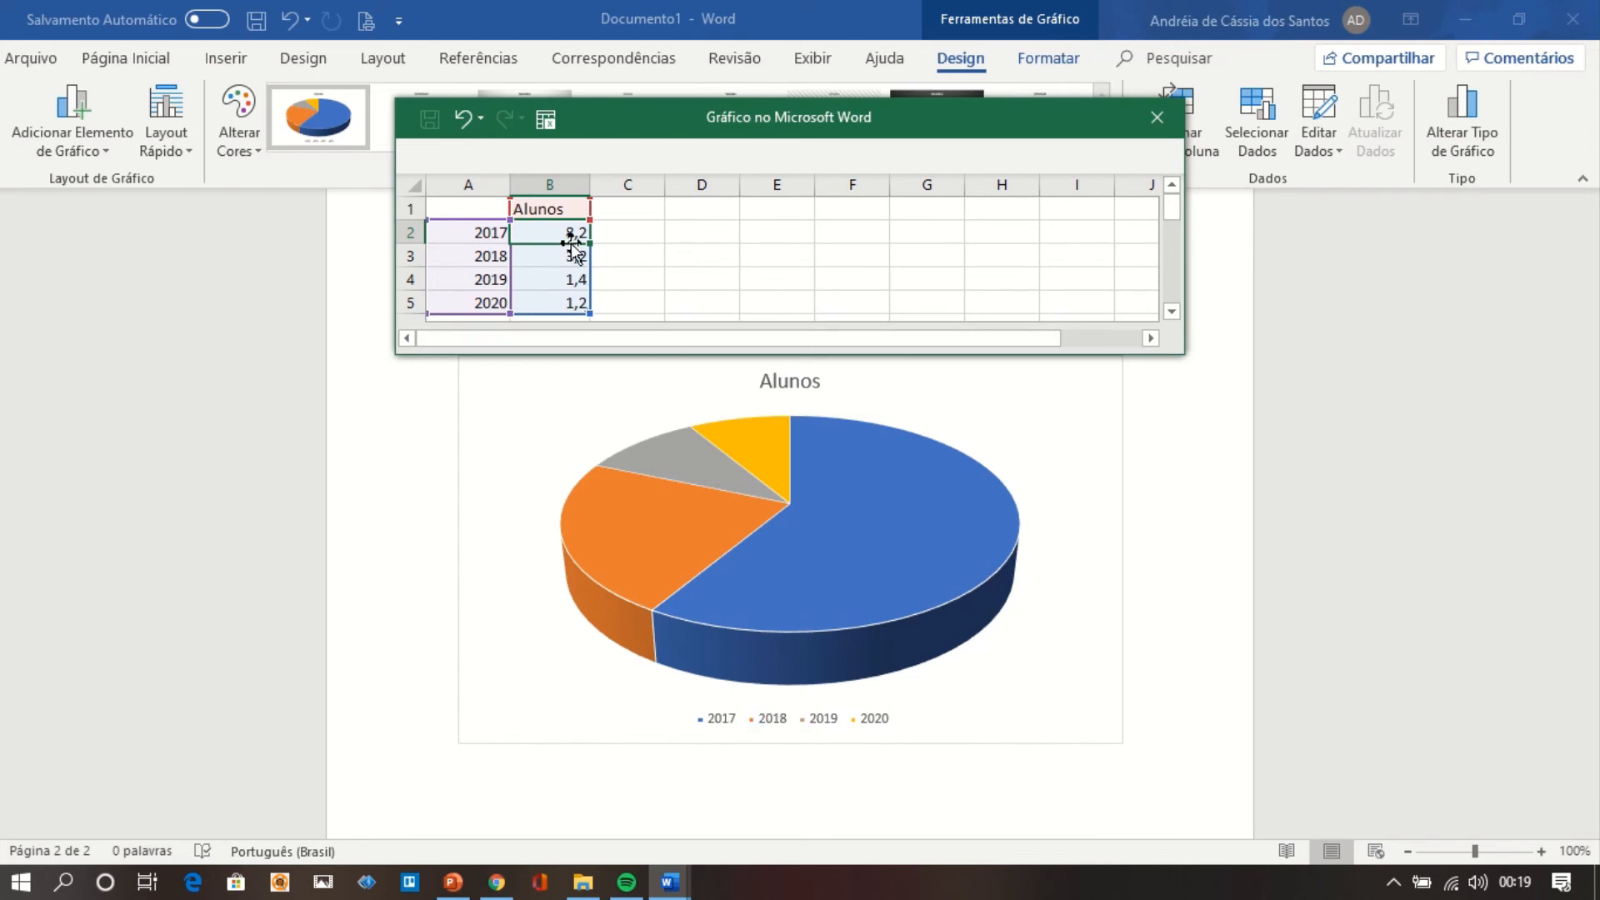
pyautogui.write('400')
pyautogui.press('Return')
pyautogui.write('460')
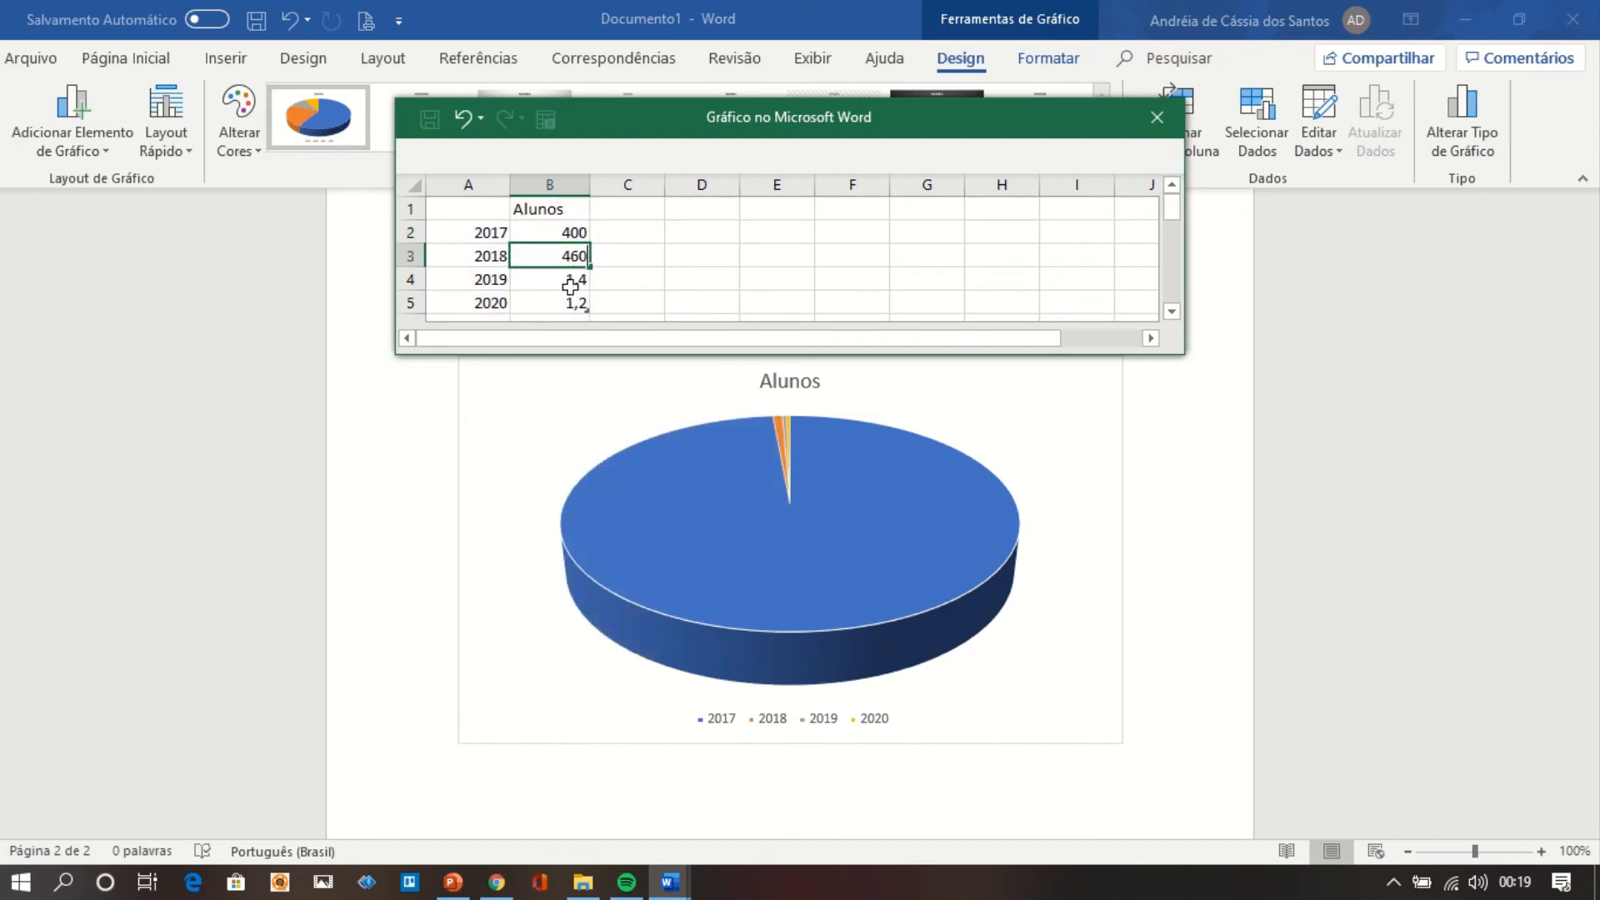
pyautogui.press('Return')
pyautogui.write('540')
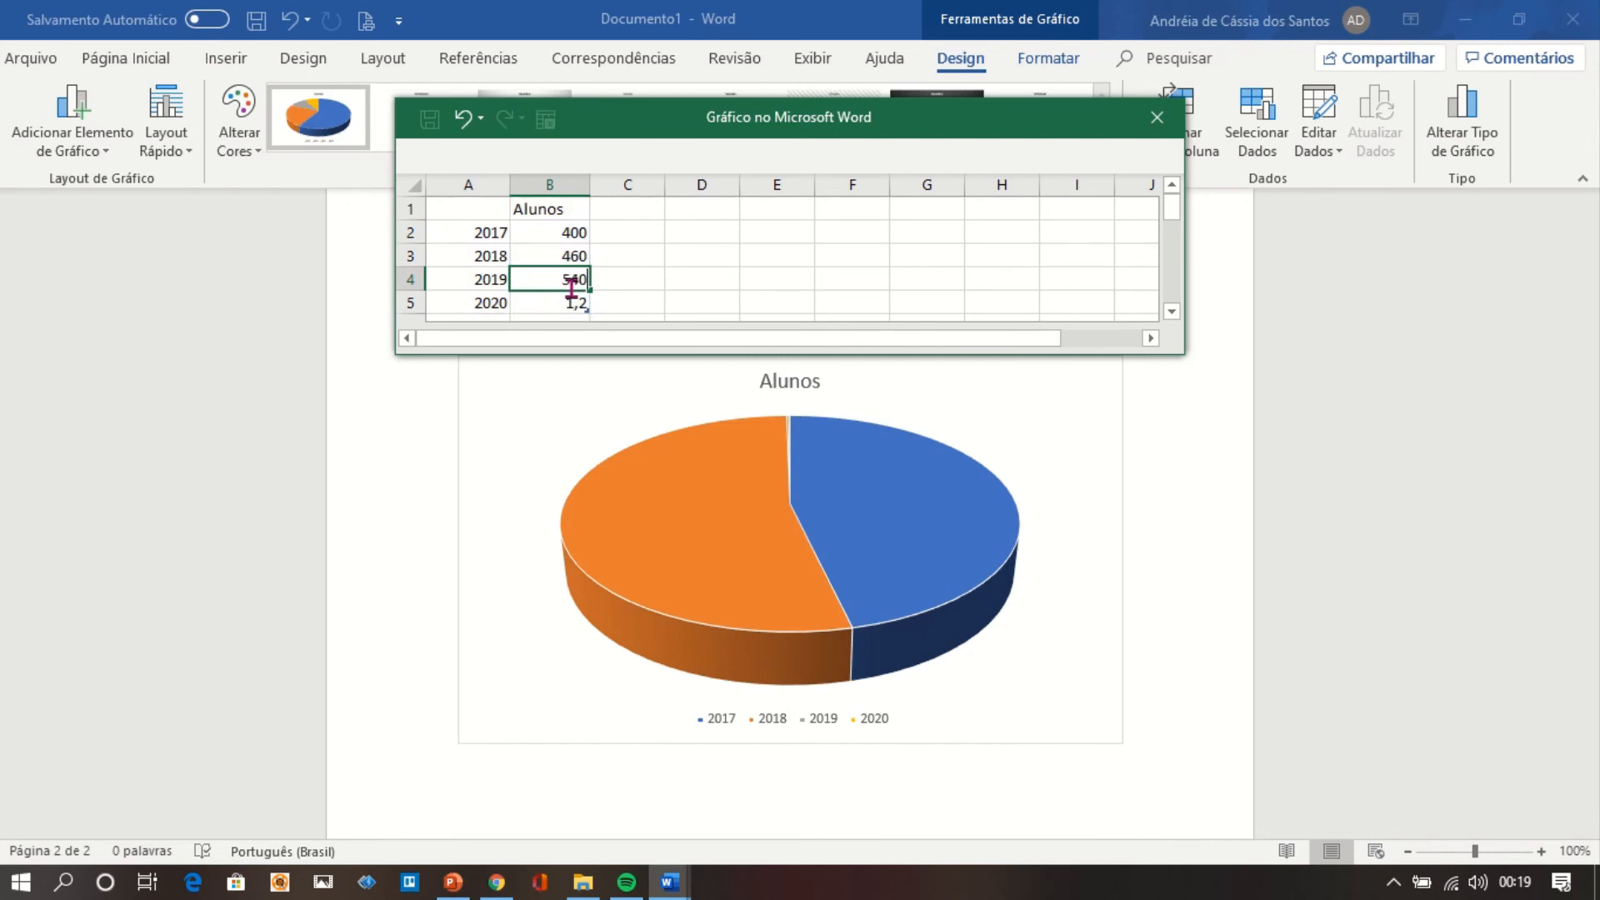
pyautogui.press('Return')
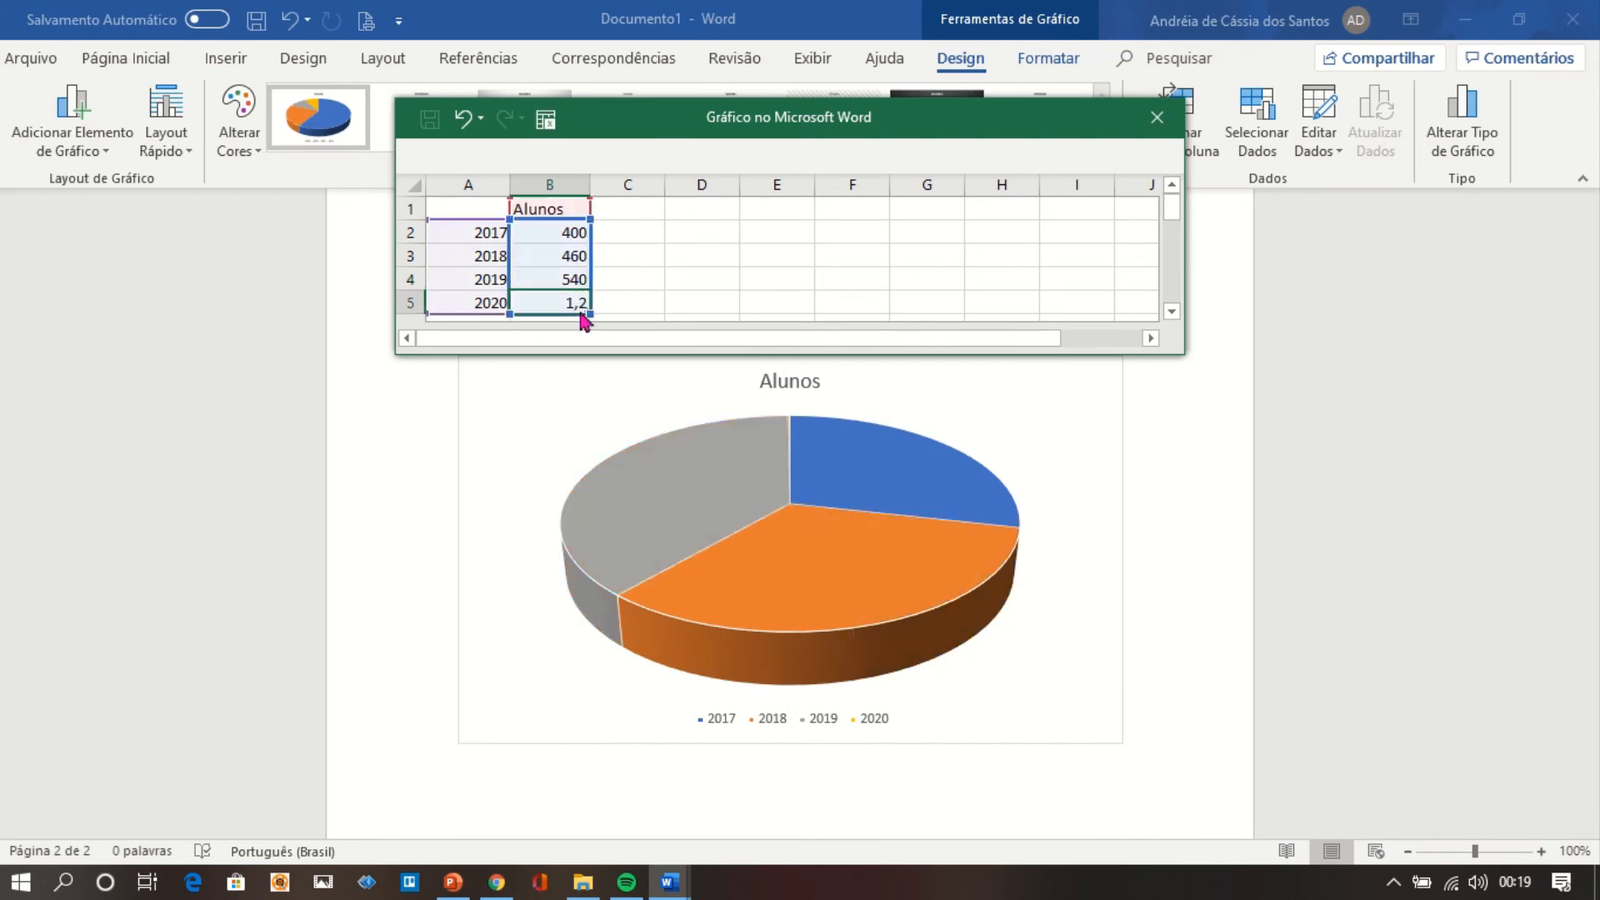
pyautogui.write('760')
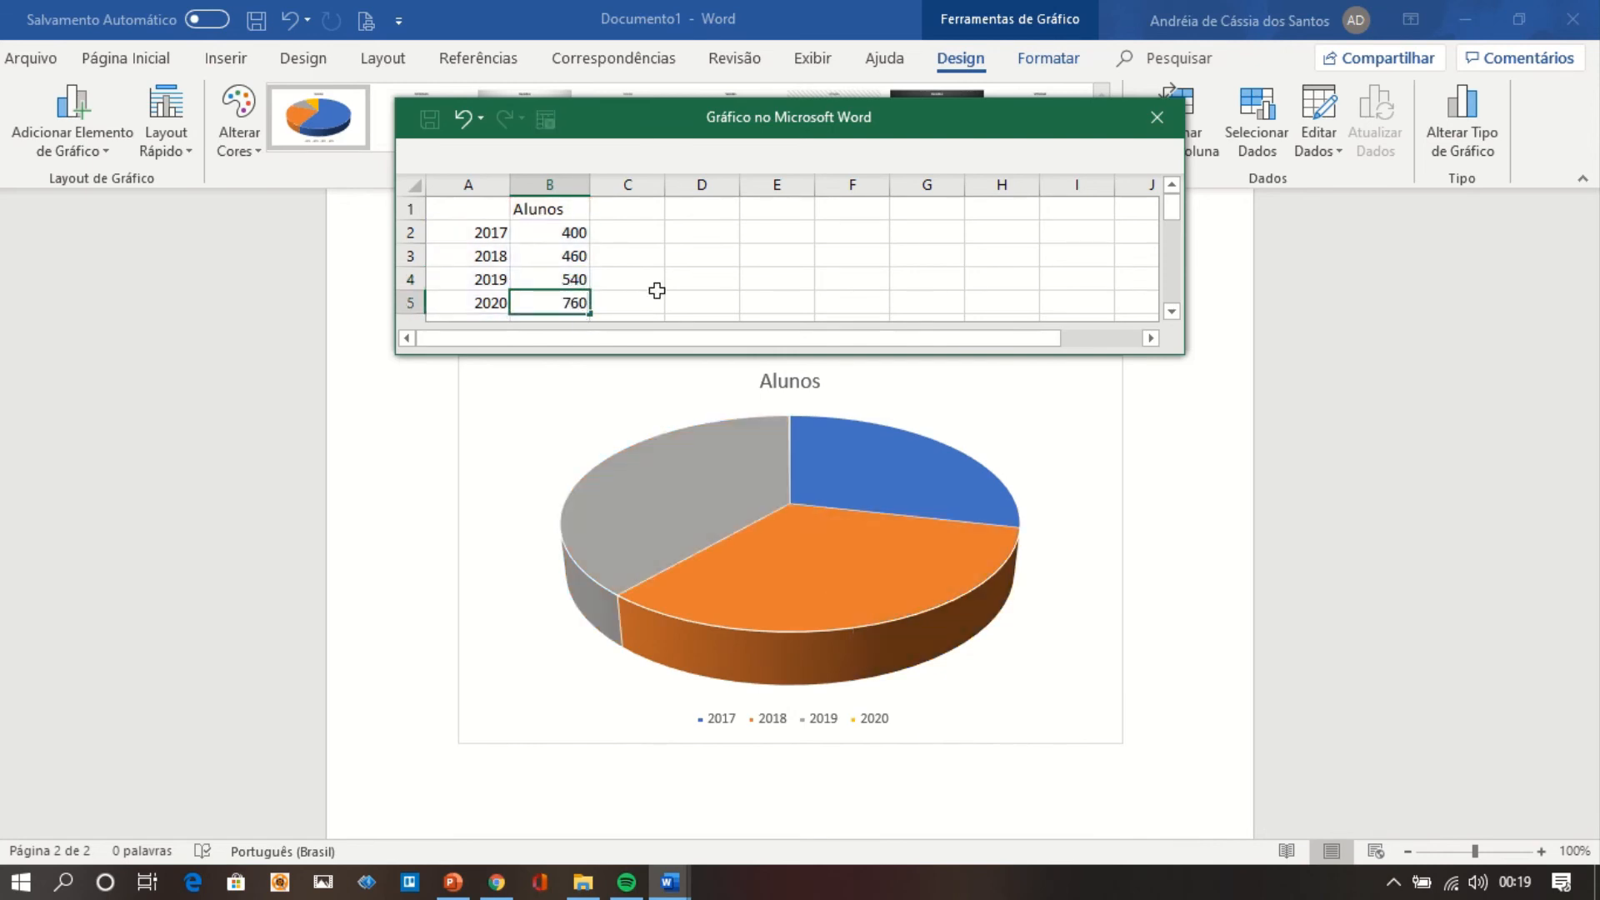
pyautogui.click(658, 299)
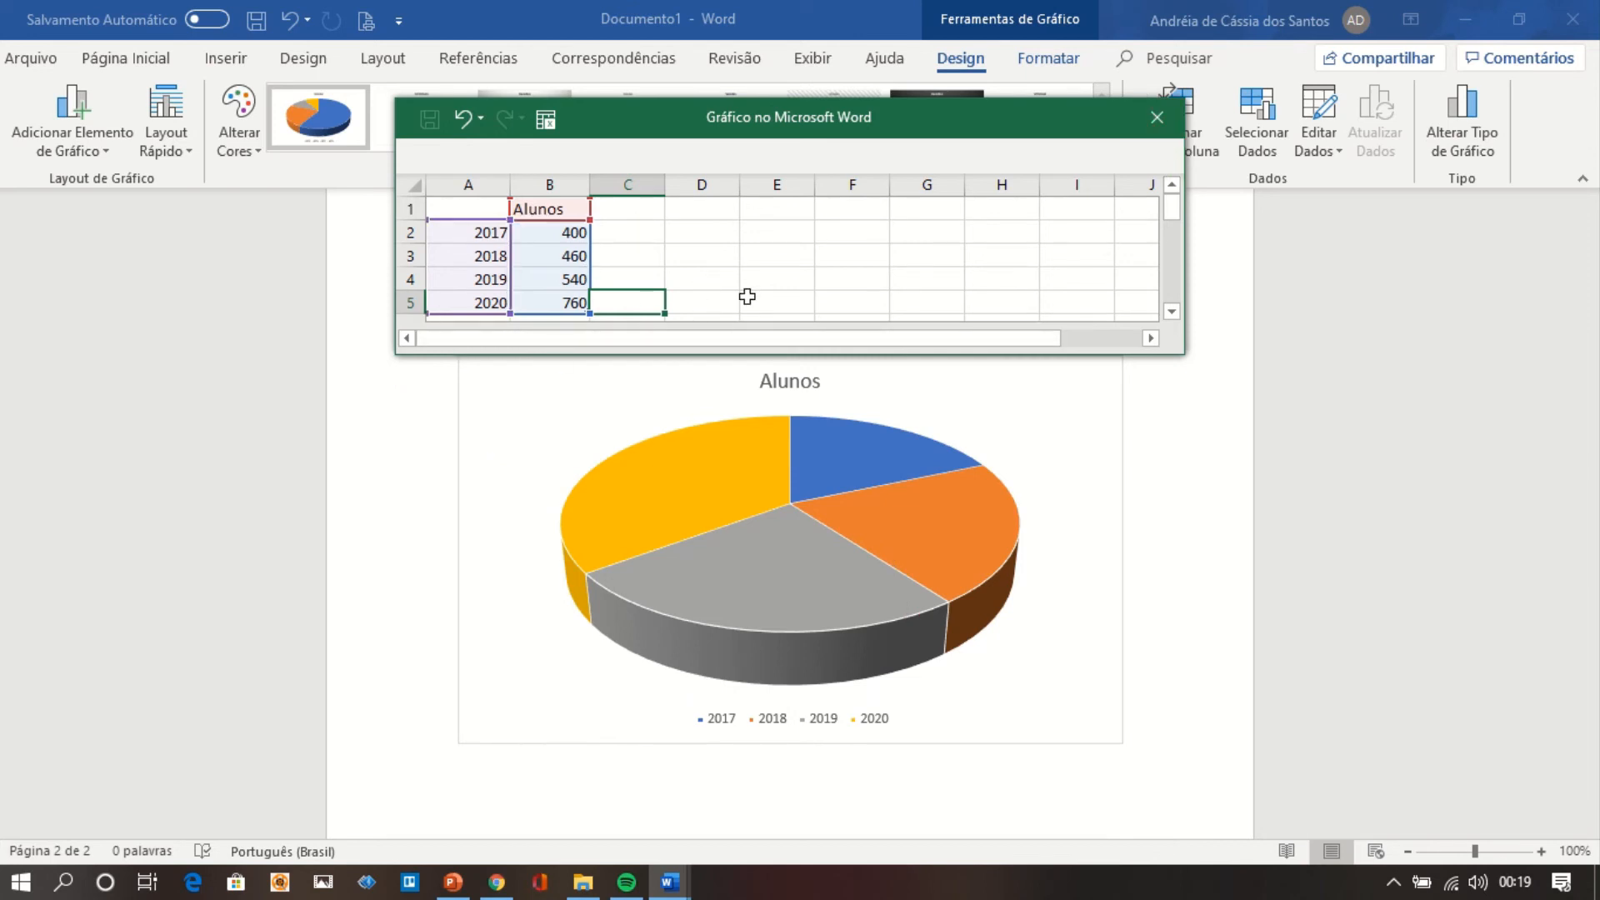
pyautogui.click(1157, 117)
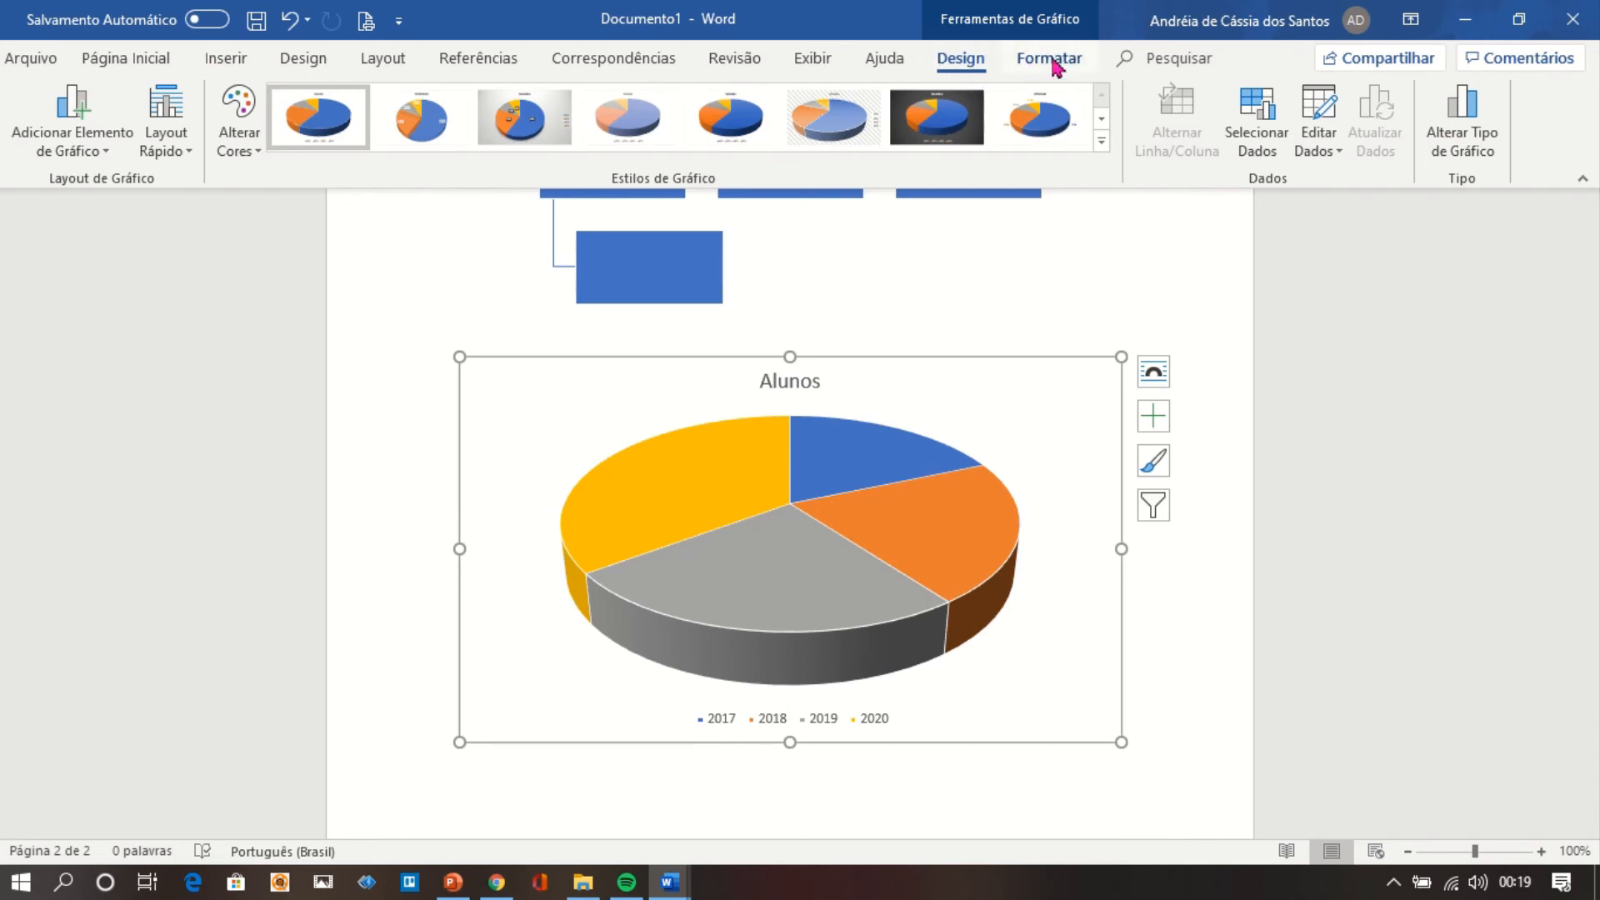
# Apply the Estilo 3 chart style to the Alunos pie chart and deselect the chart.
pyautogui.click(1101, 142)
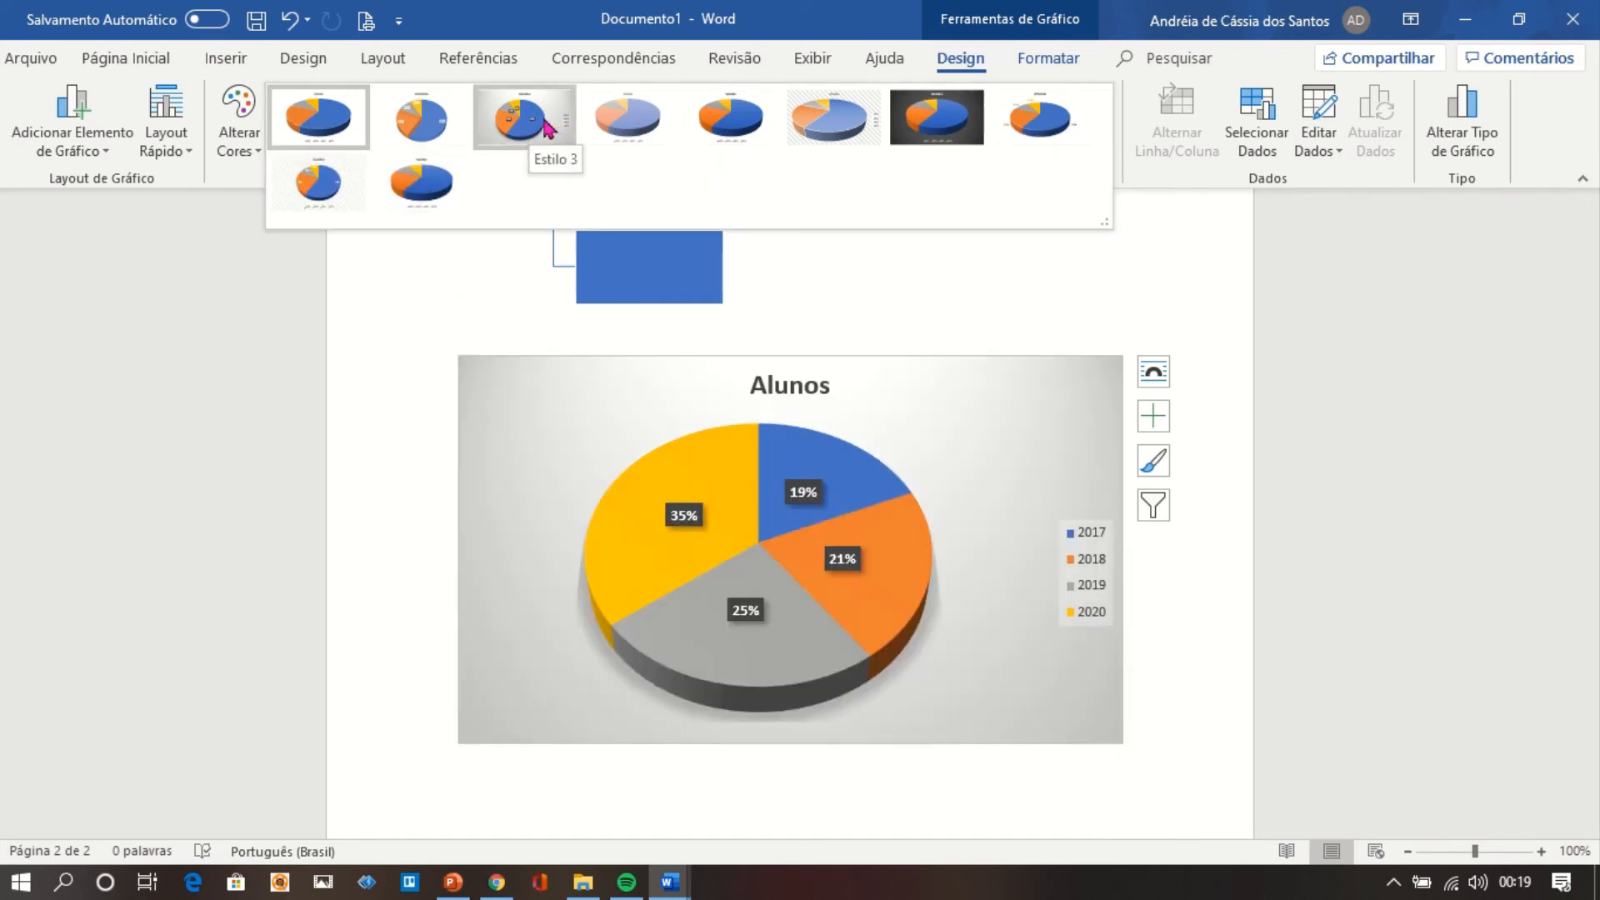
pyautogui.click(534, 139)
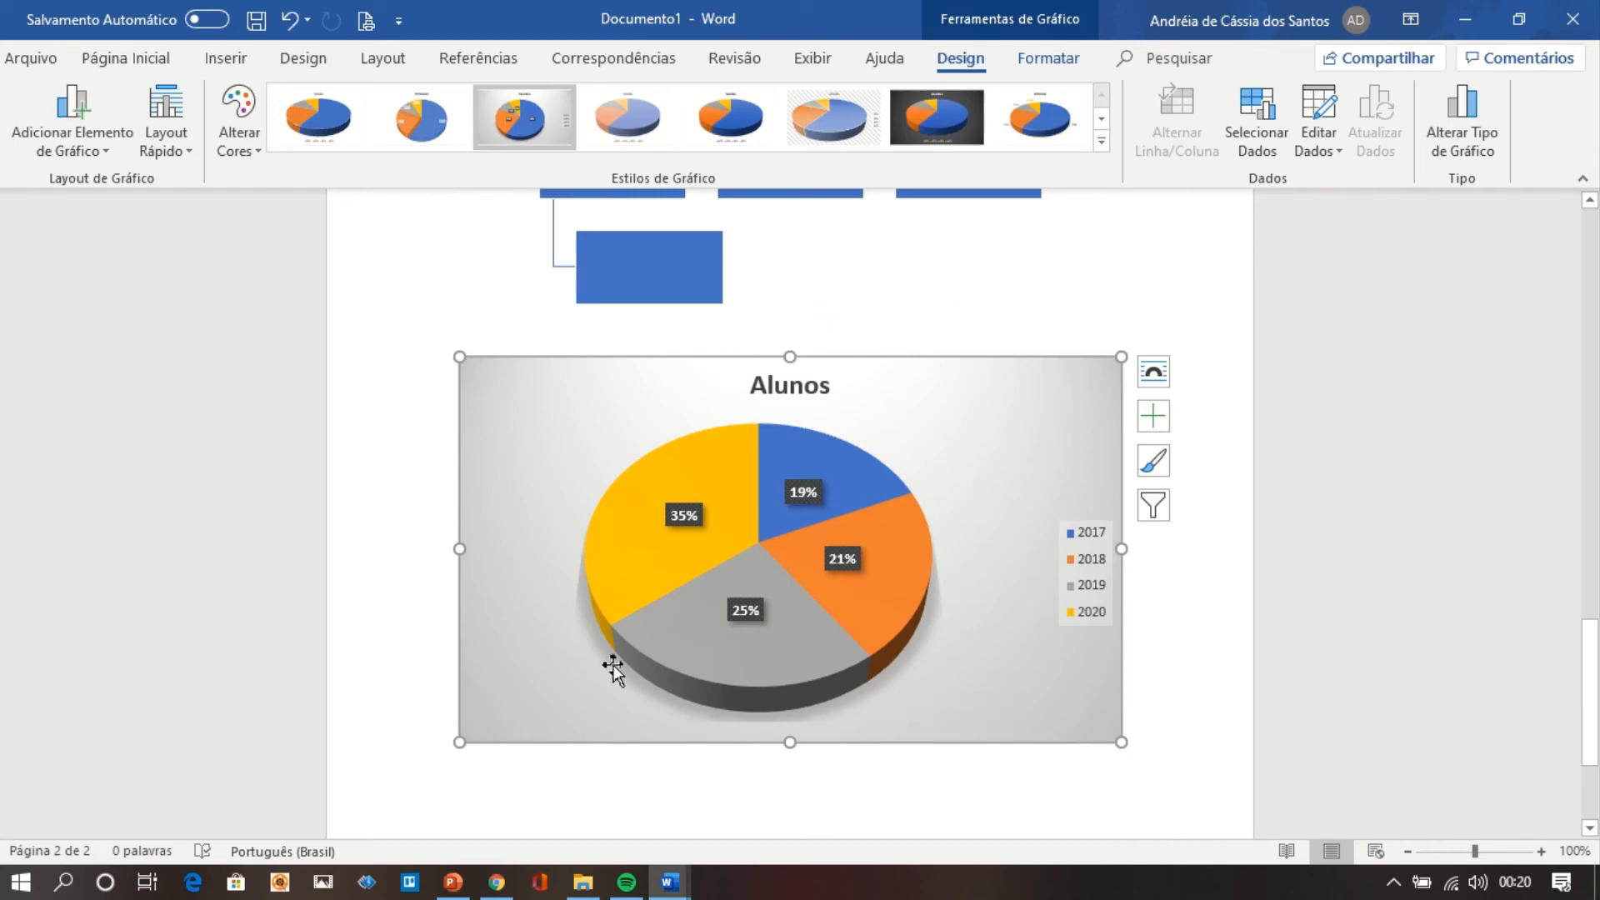
pyautogui.click(1072, 317)
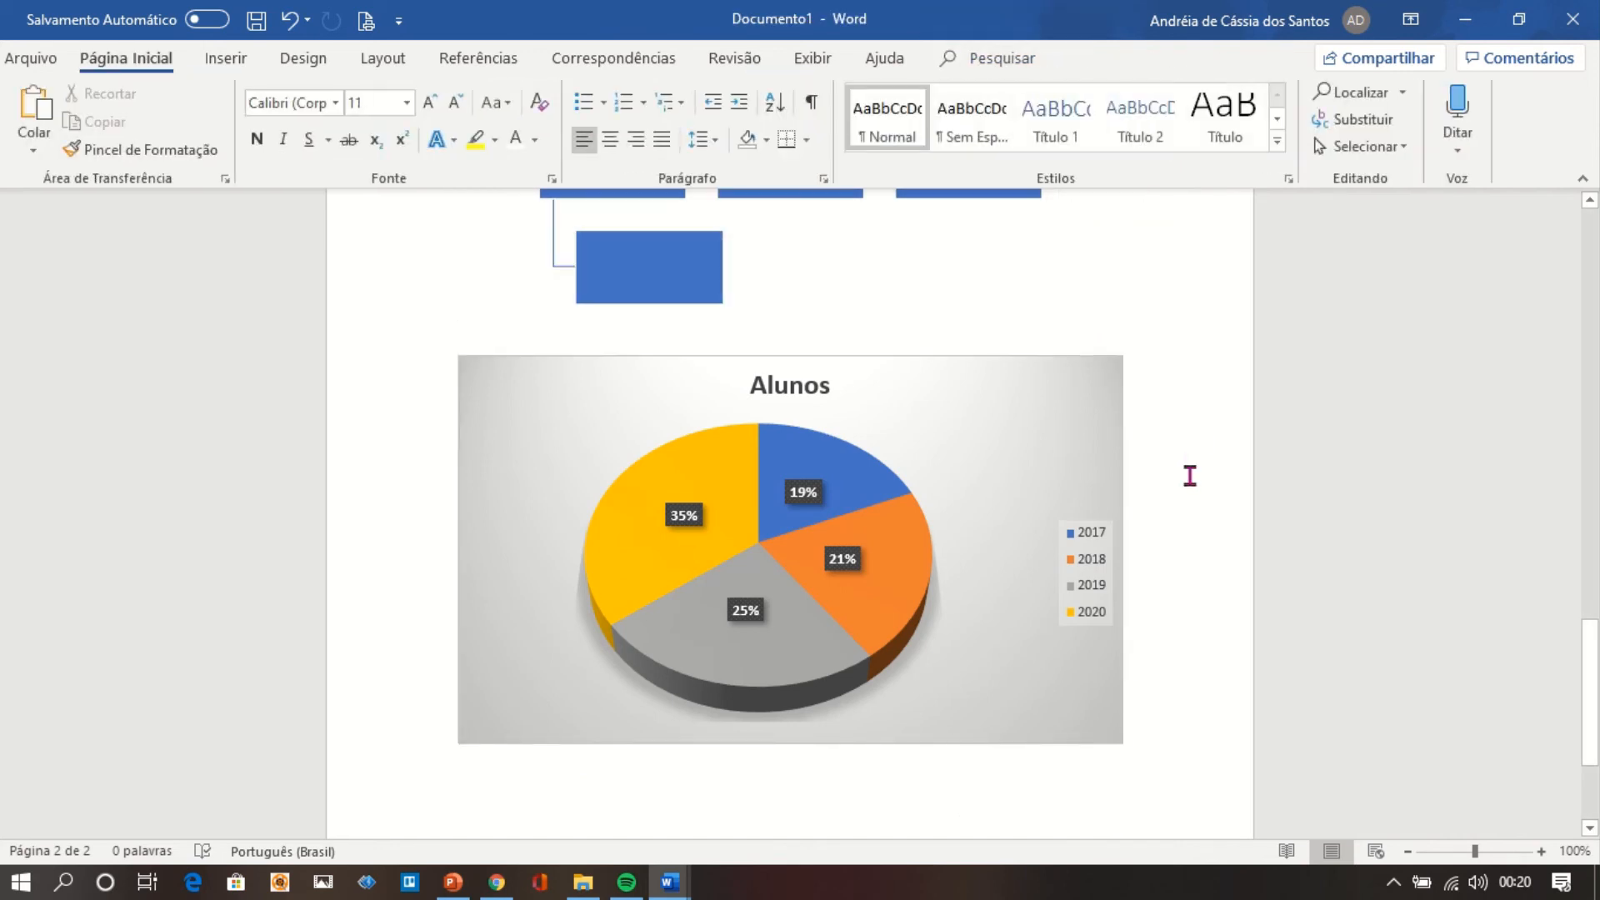
# Add a blank line below the chart, bring the CC BY-ND badge on the embl.de licence page into view in Chrome, and return to Documento1.
pyautogui.press('Return')
pyautogui.click(238, 74)
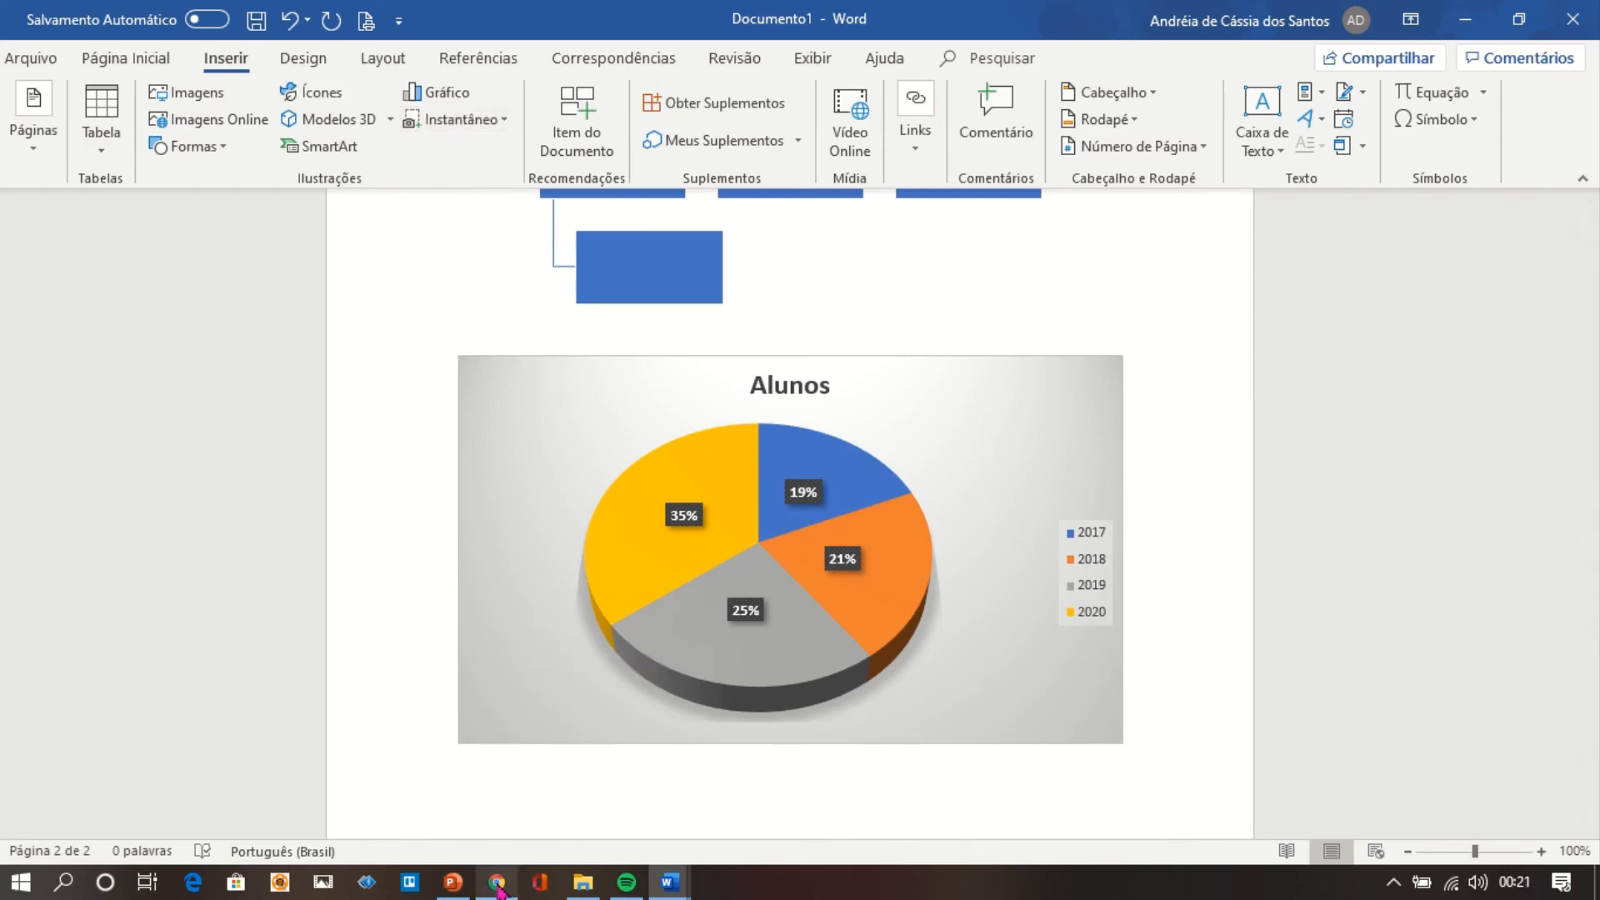
pyautogui.moveTo(497, 880)
pyautogui.click(509, 807)
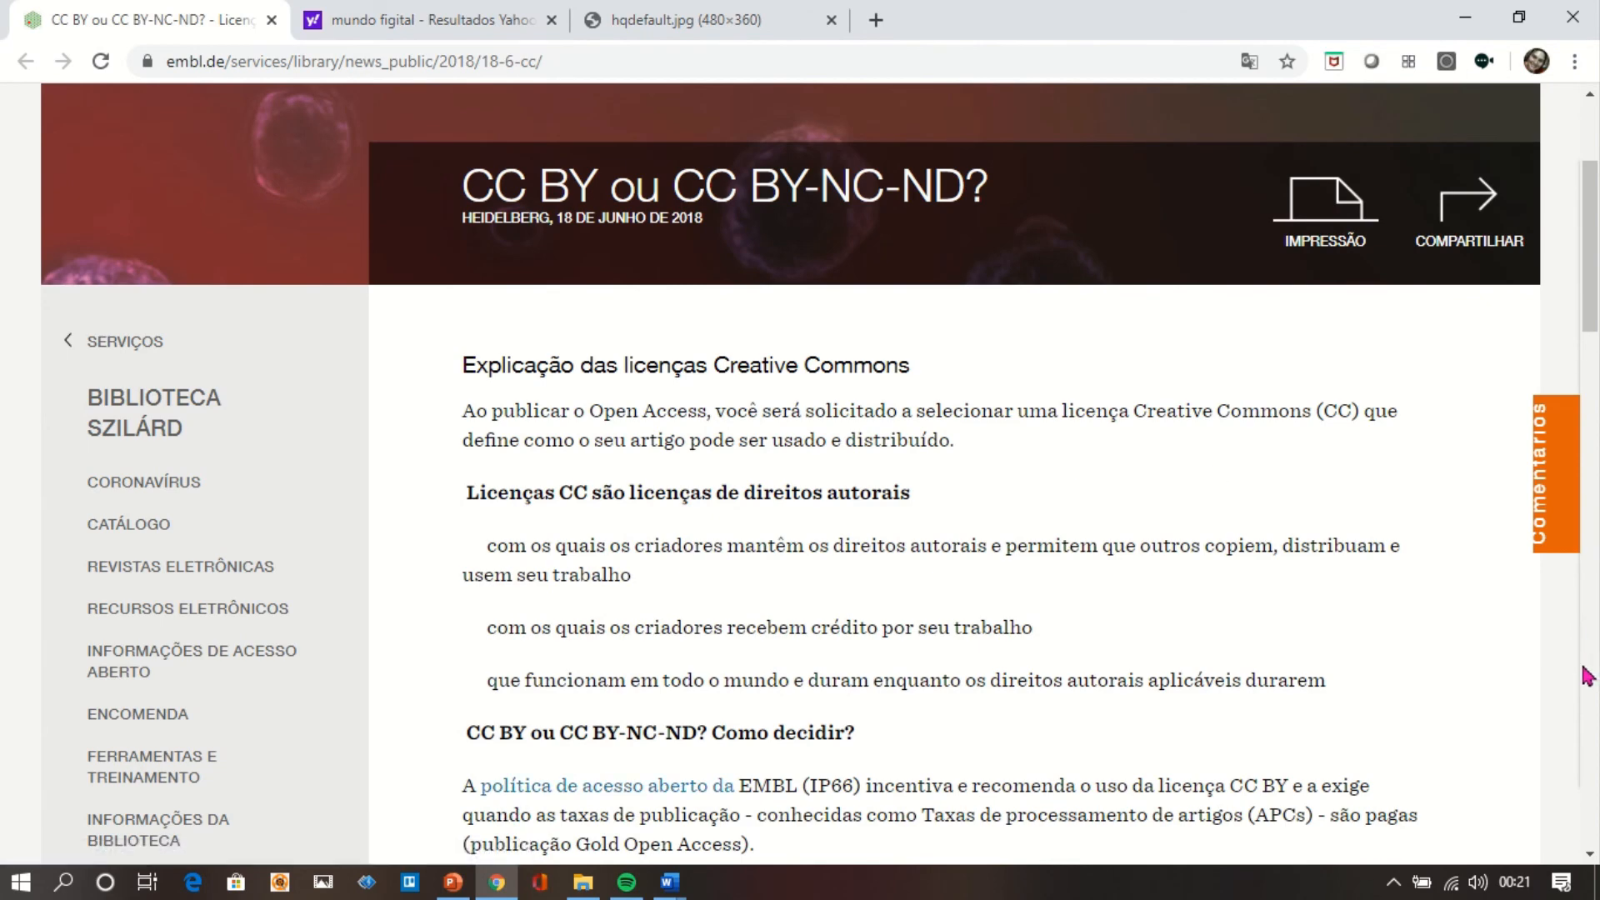
pyautogui.click(1593, 697)
pyautogui.click(1594, 698)
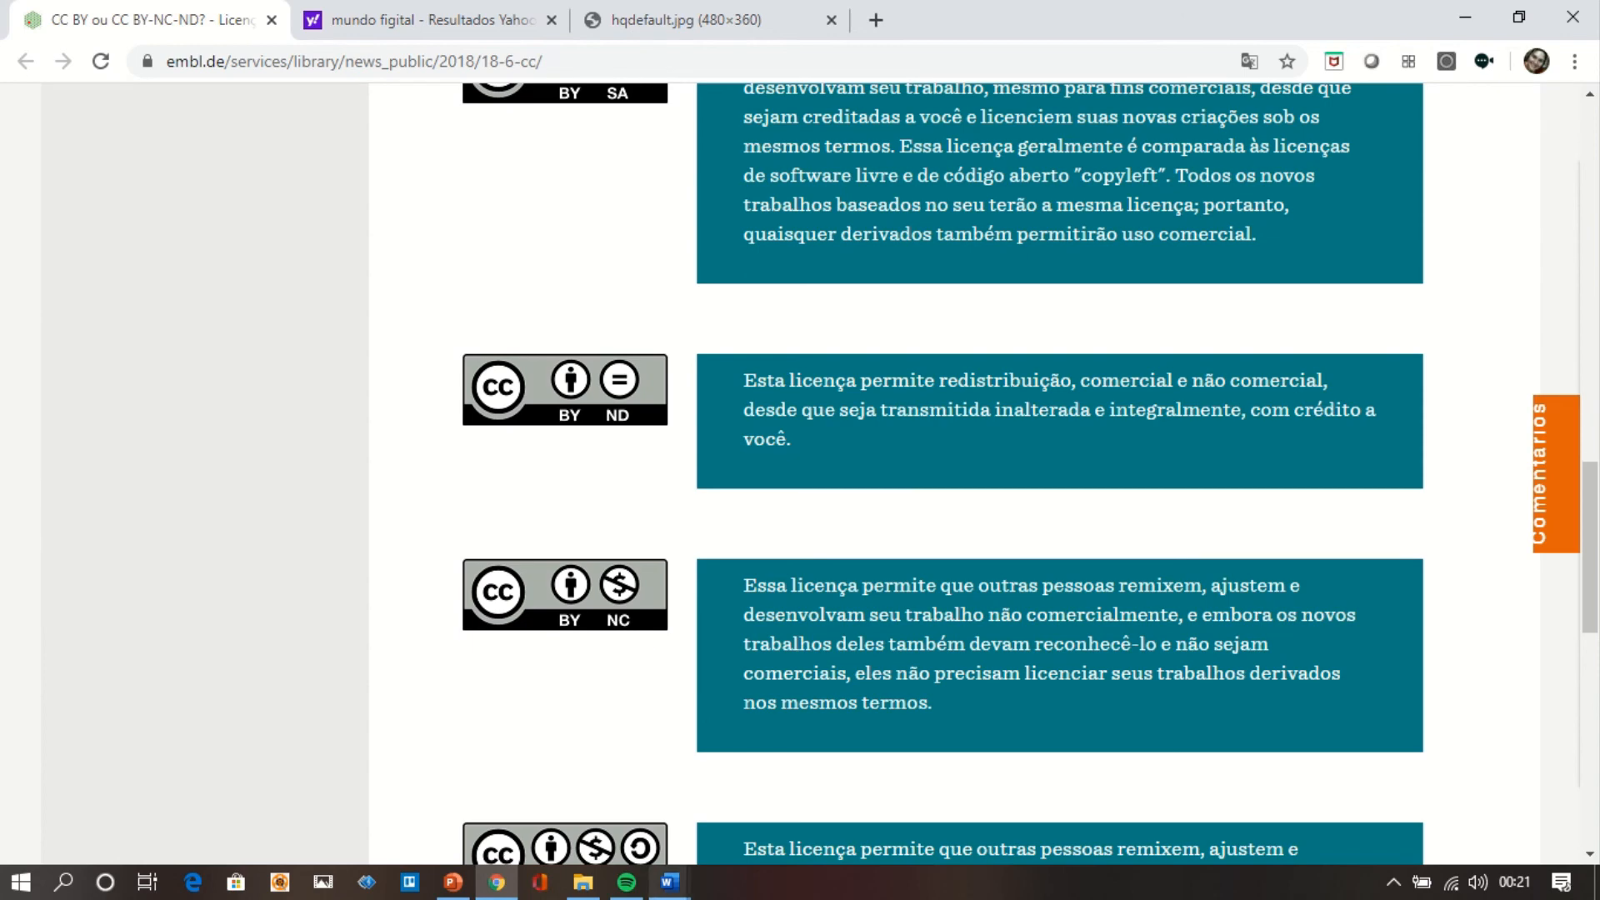
pyautogui.moveTo(672, 885)
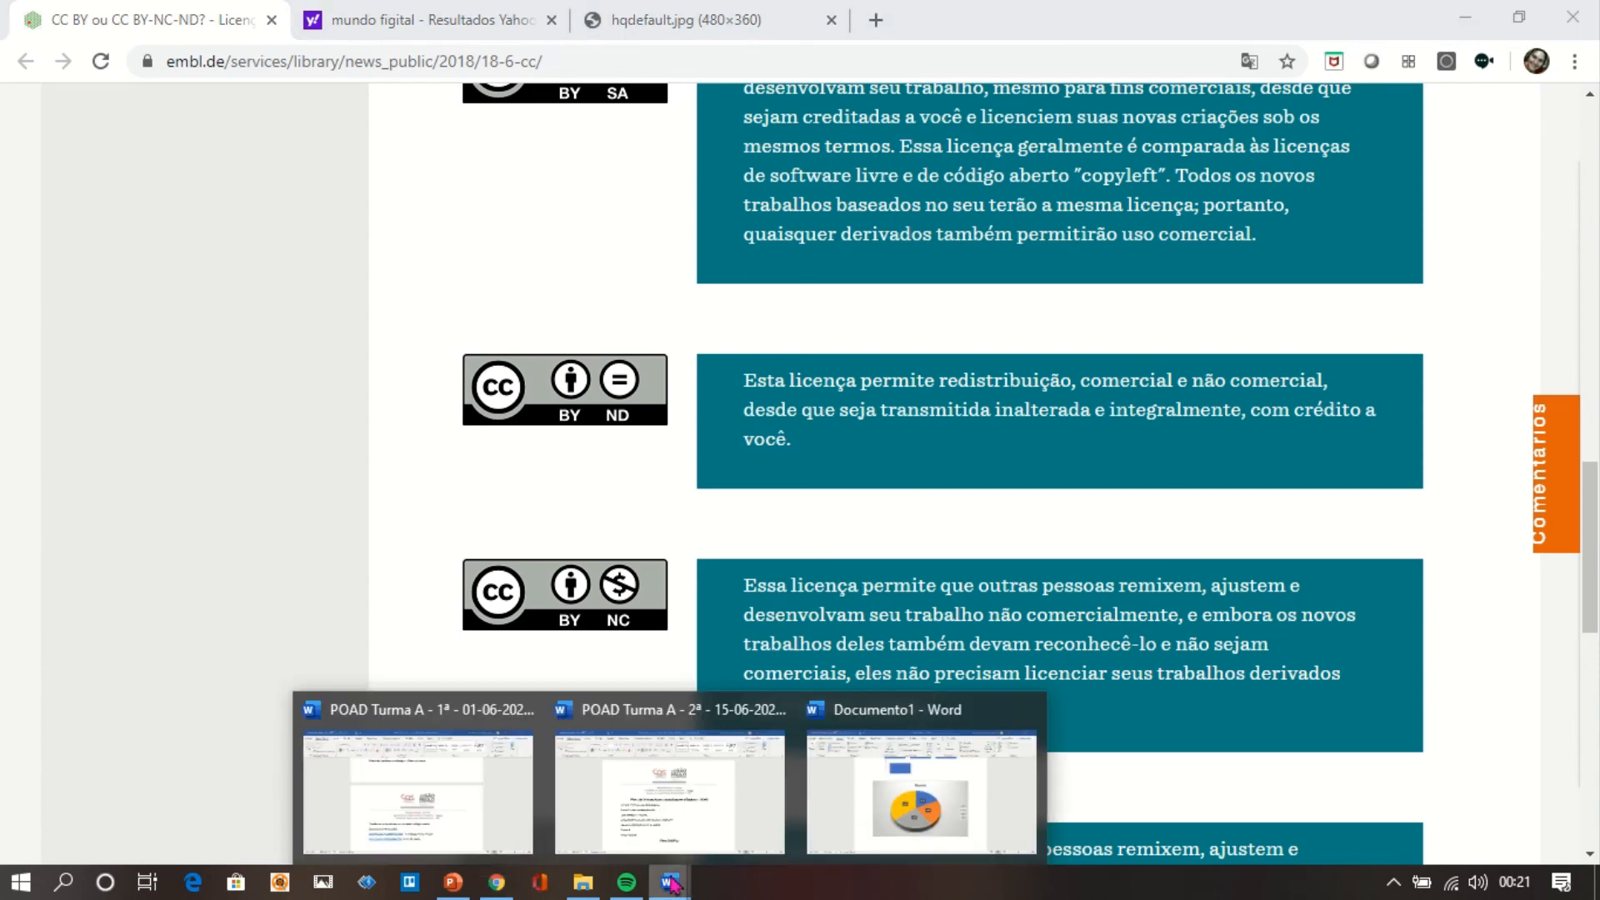
pyautogui.click(890, 834)
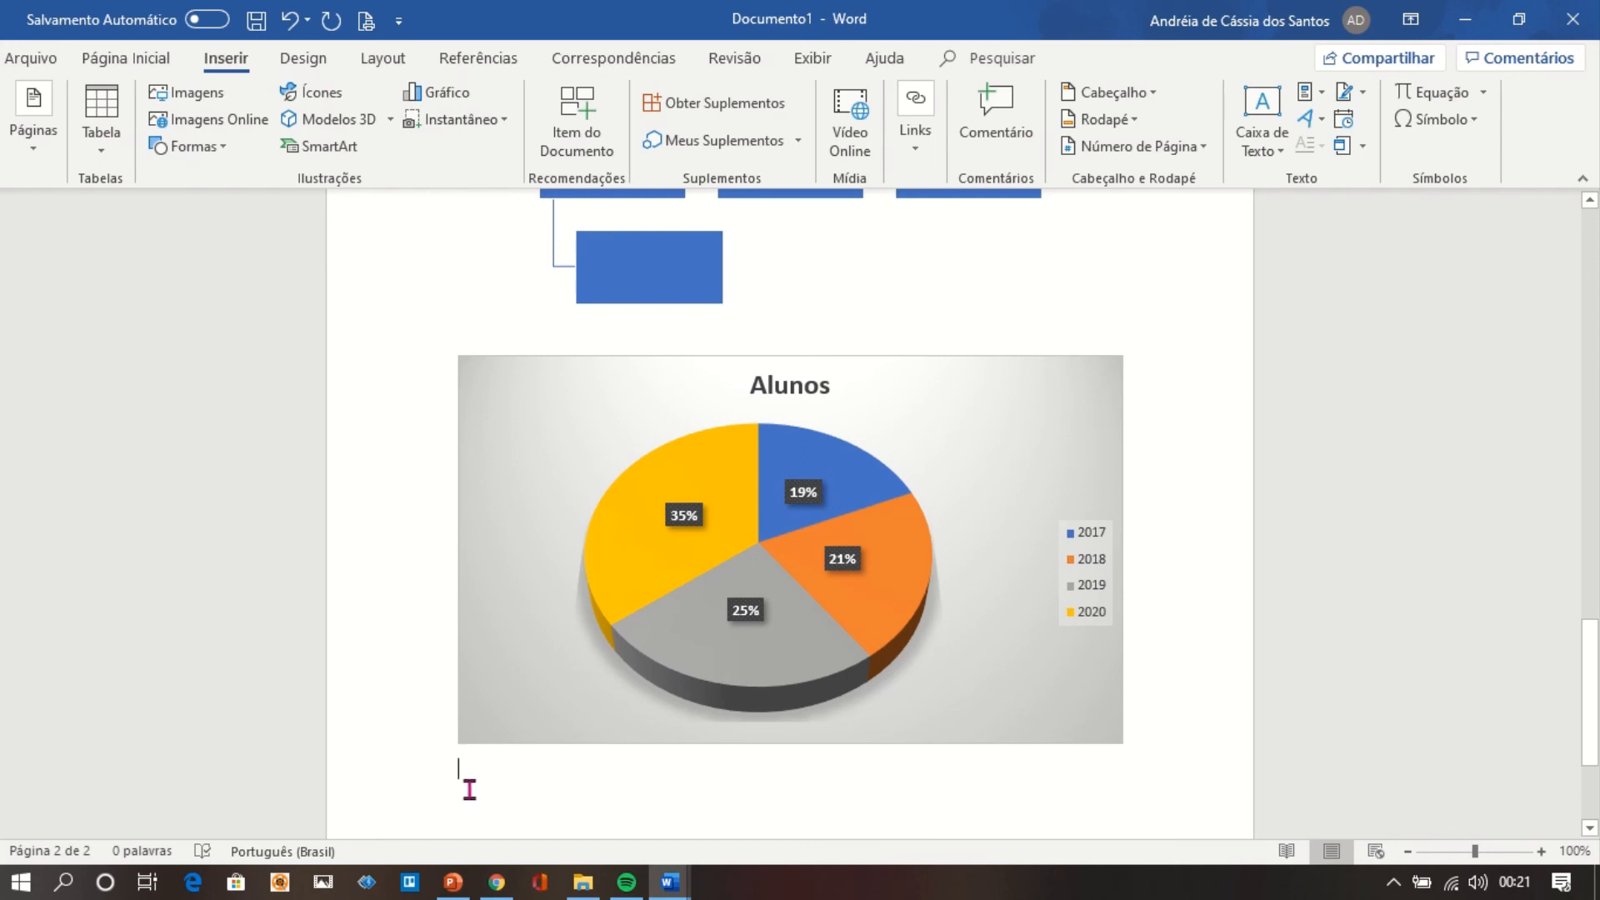
# Insert a screen clipping of the CC BY-ND badge from the browser page below the Alunos chart.
pyautogui.click(504, 122)
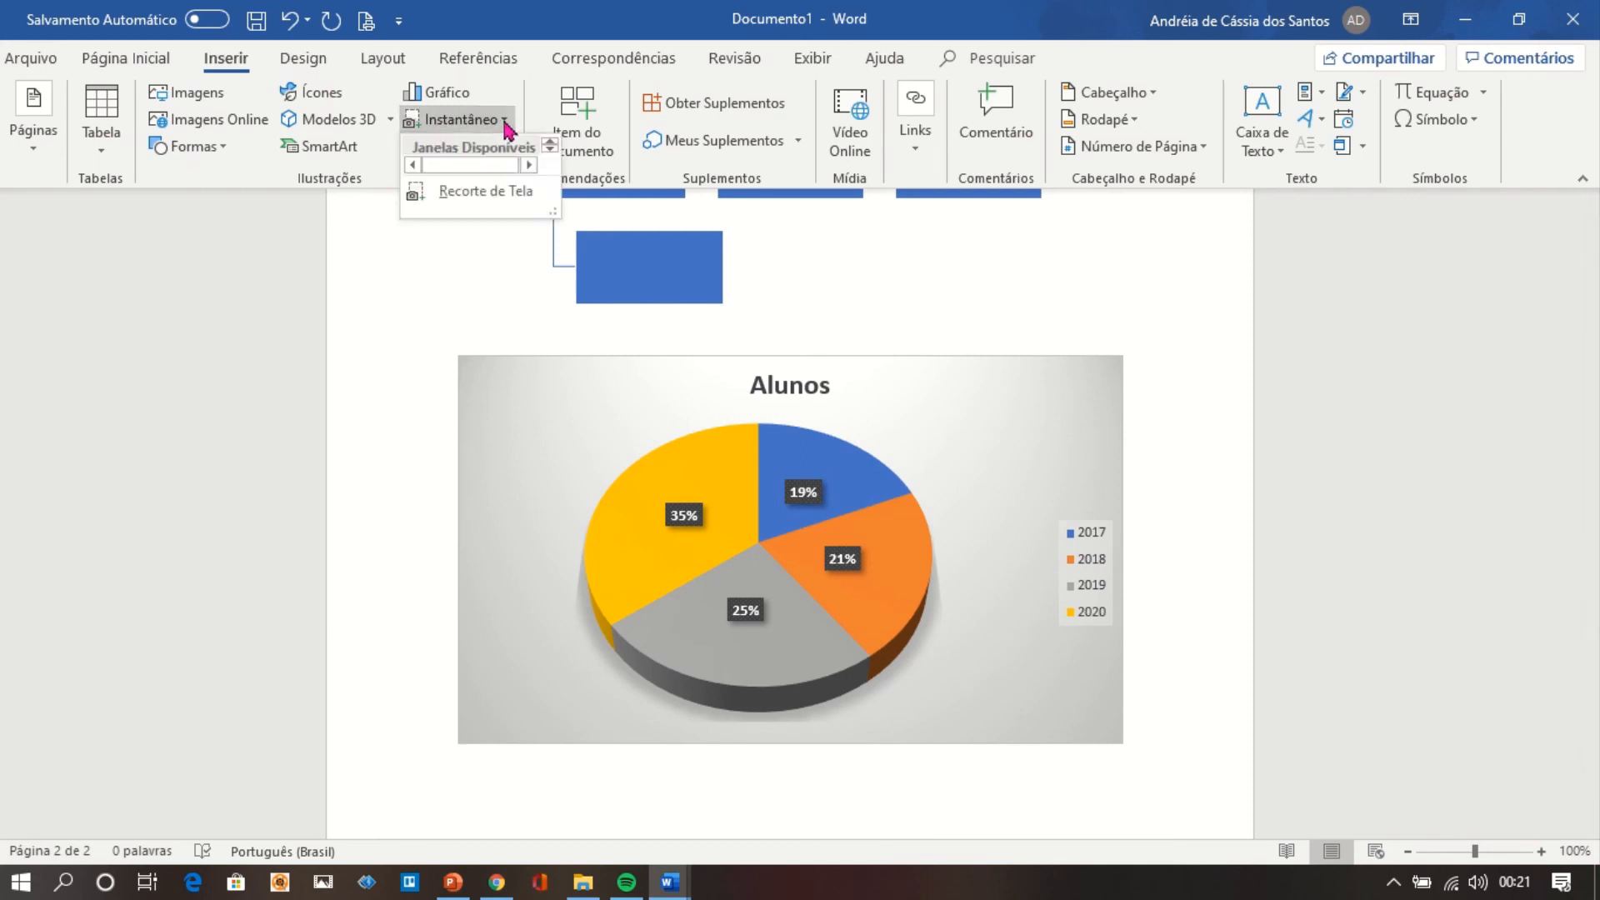
pyautogui.click(492, 194)
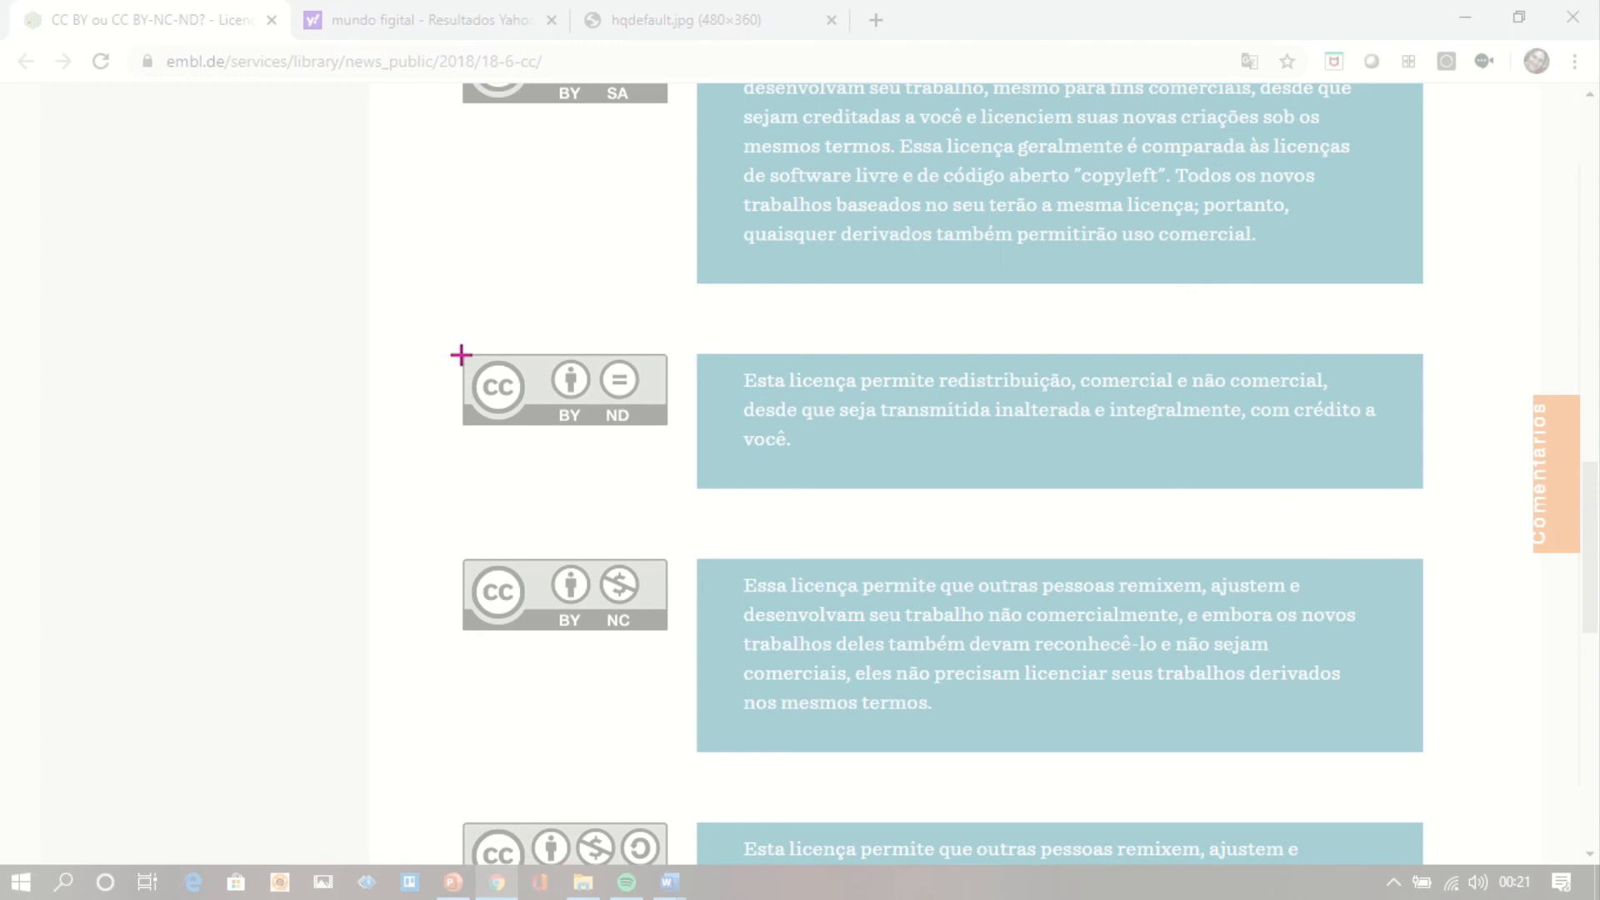
pyautogui.moveTo(461, 355); pyautogui.dragTo(666, 429)
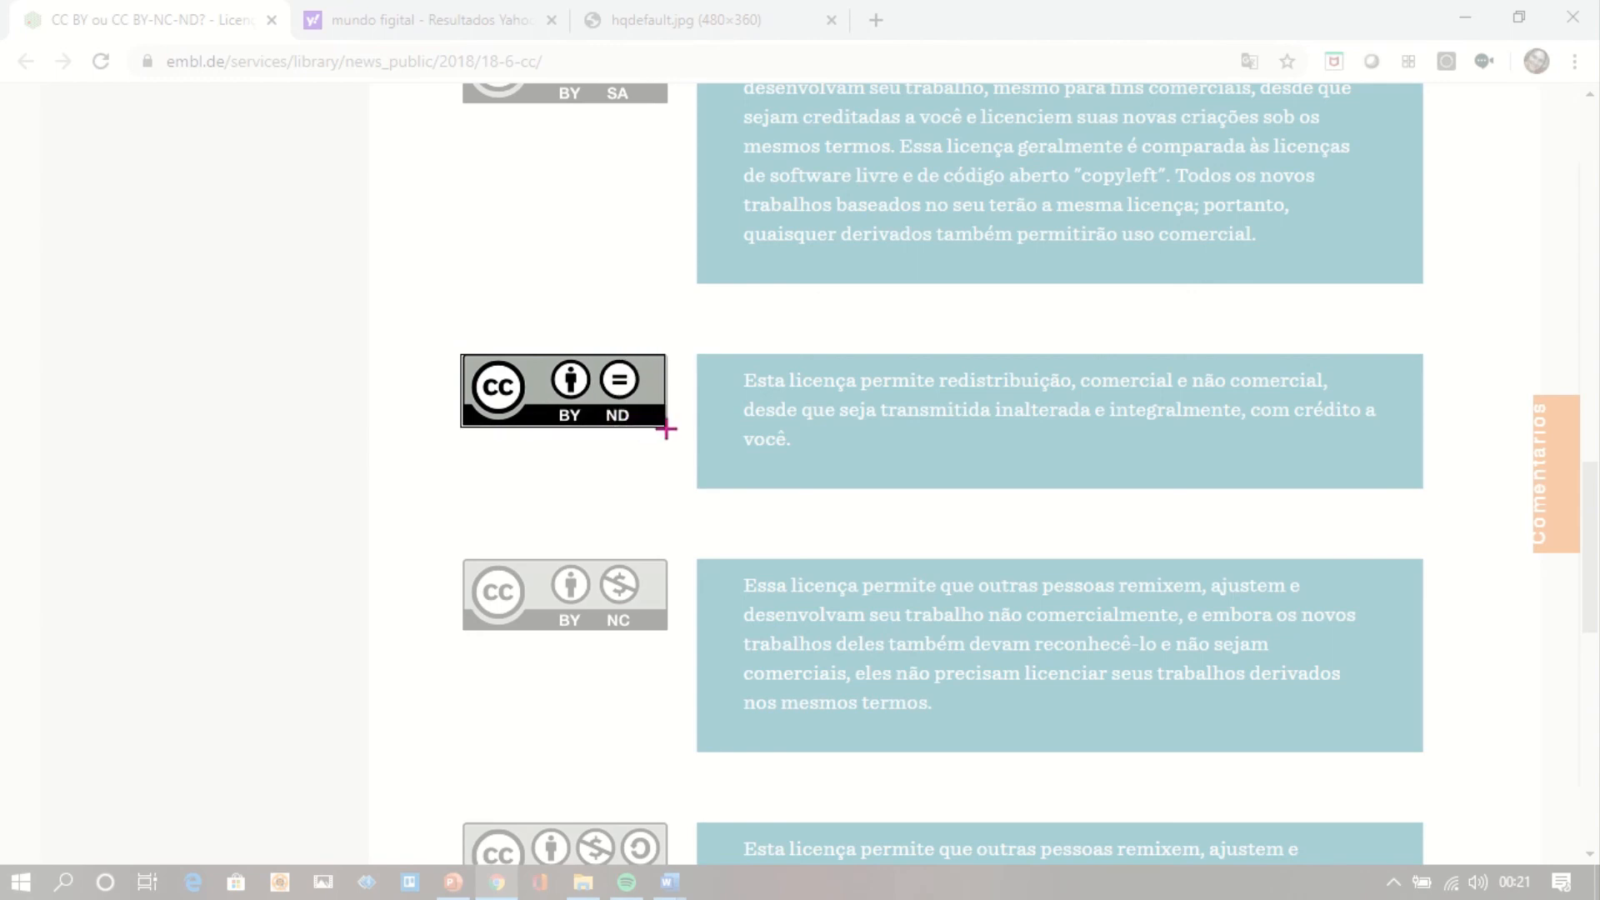
pyautogui.moveTo(666, 429); pyautogui.dragTo(666, 429)
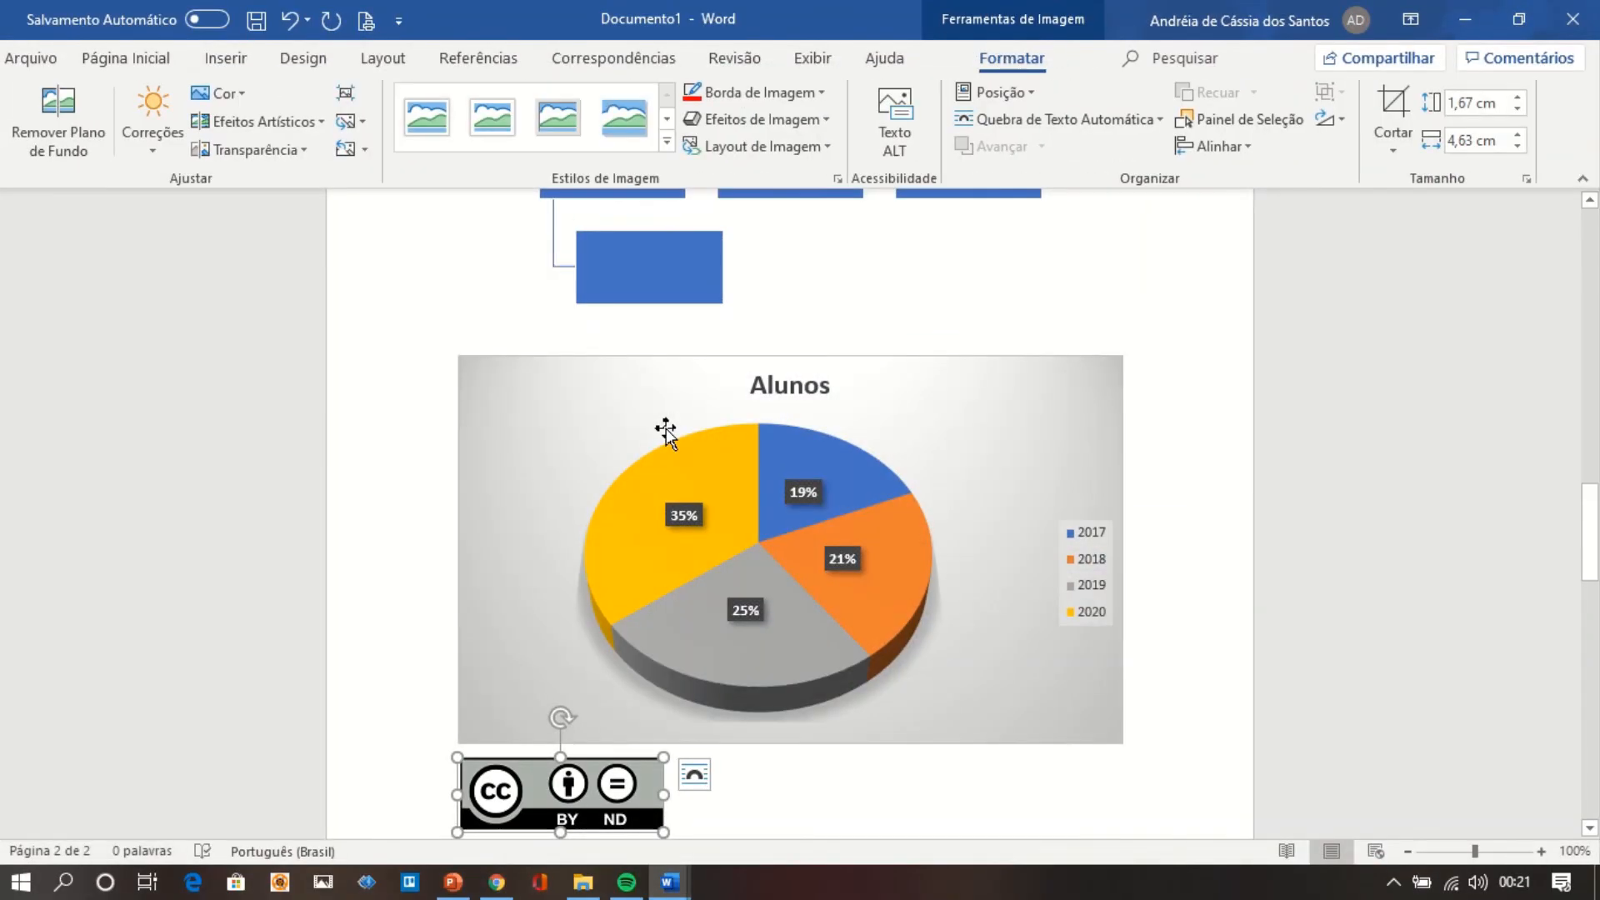
pyautogui.moveTo(1597, 537); pyautogui.dragTo(1597, 593)
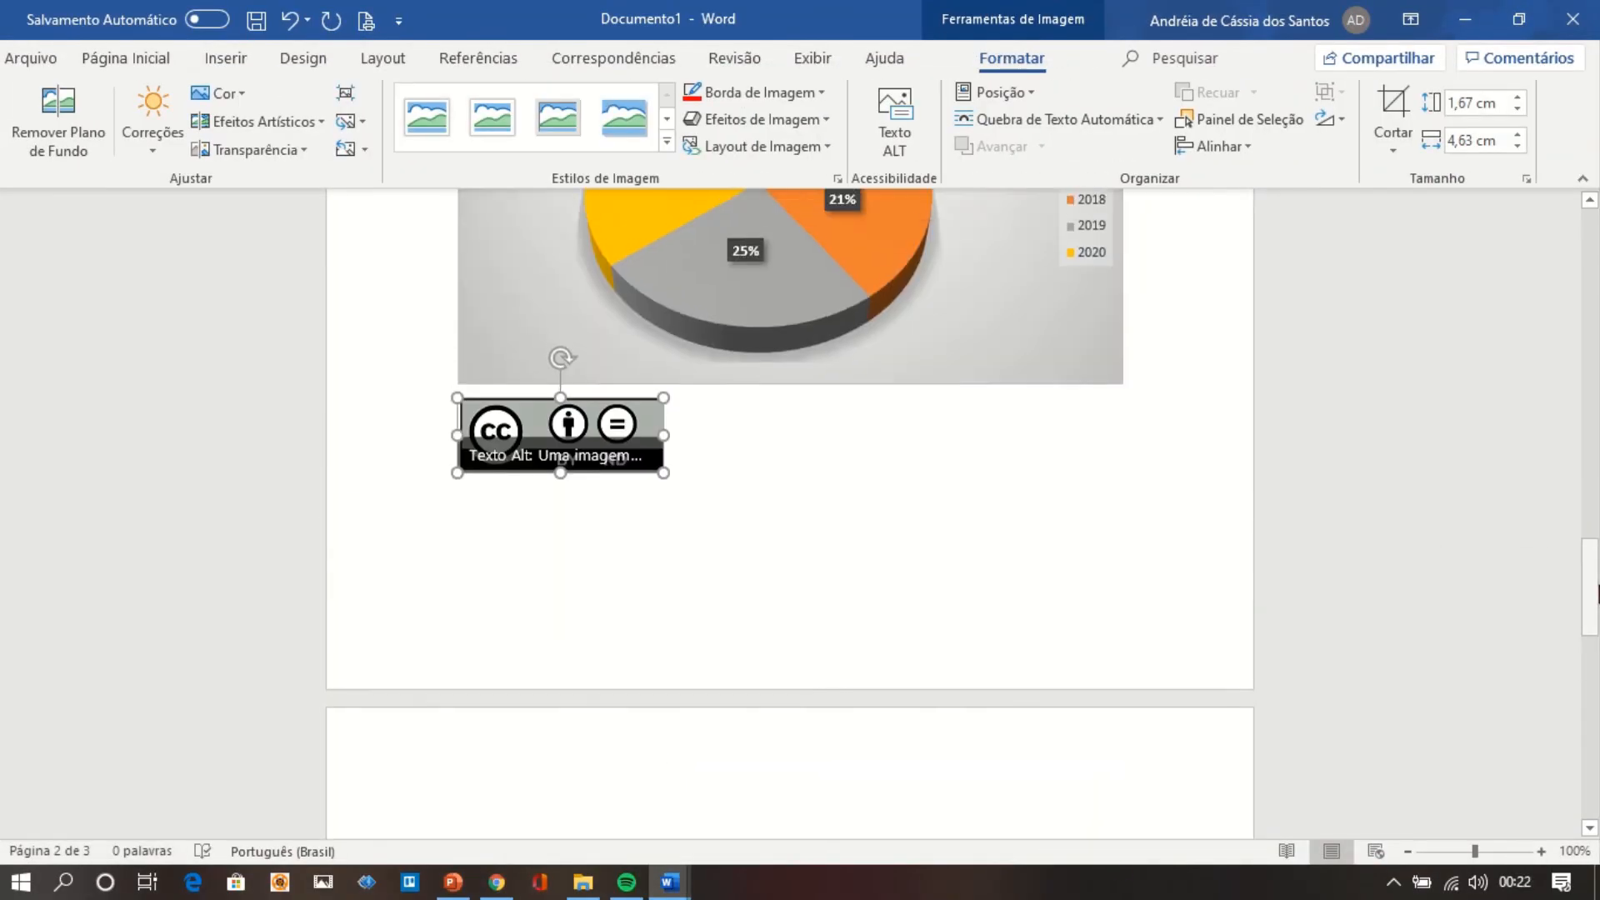
pyautogui.click(915, 614)
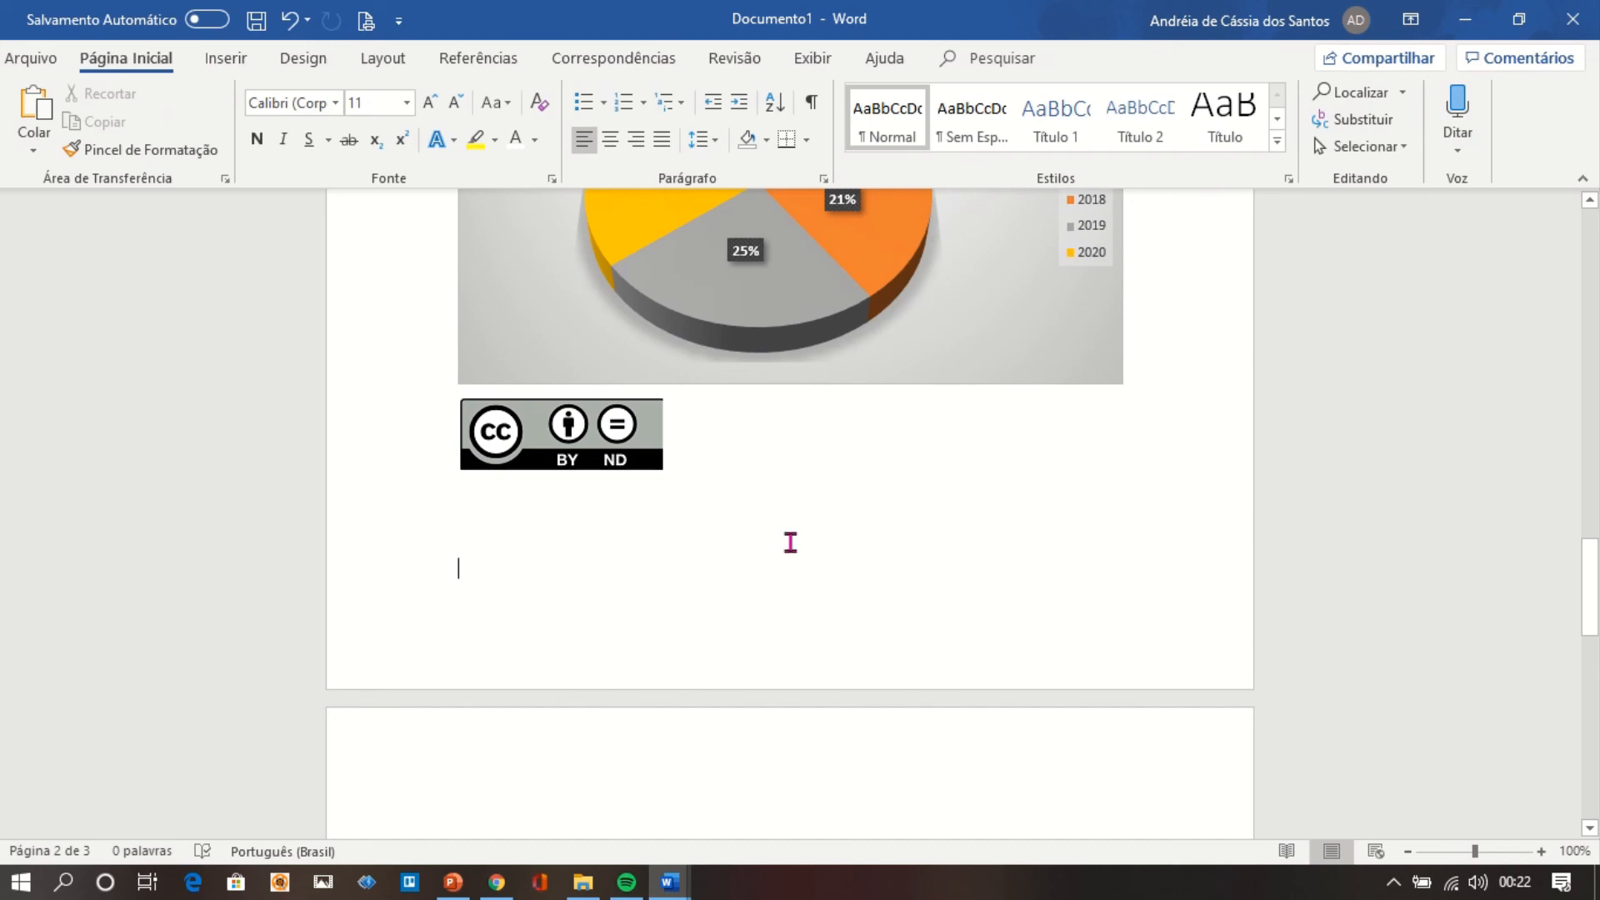
pyautogui.click(591, 460)
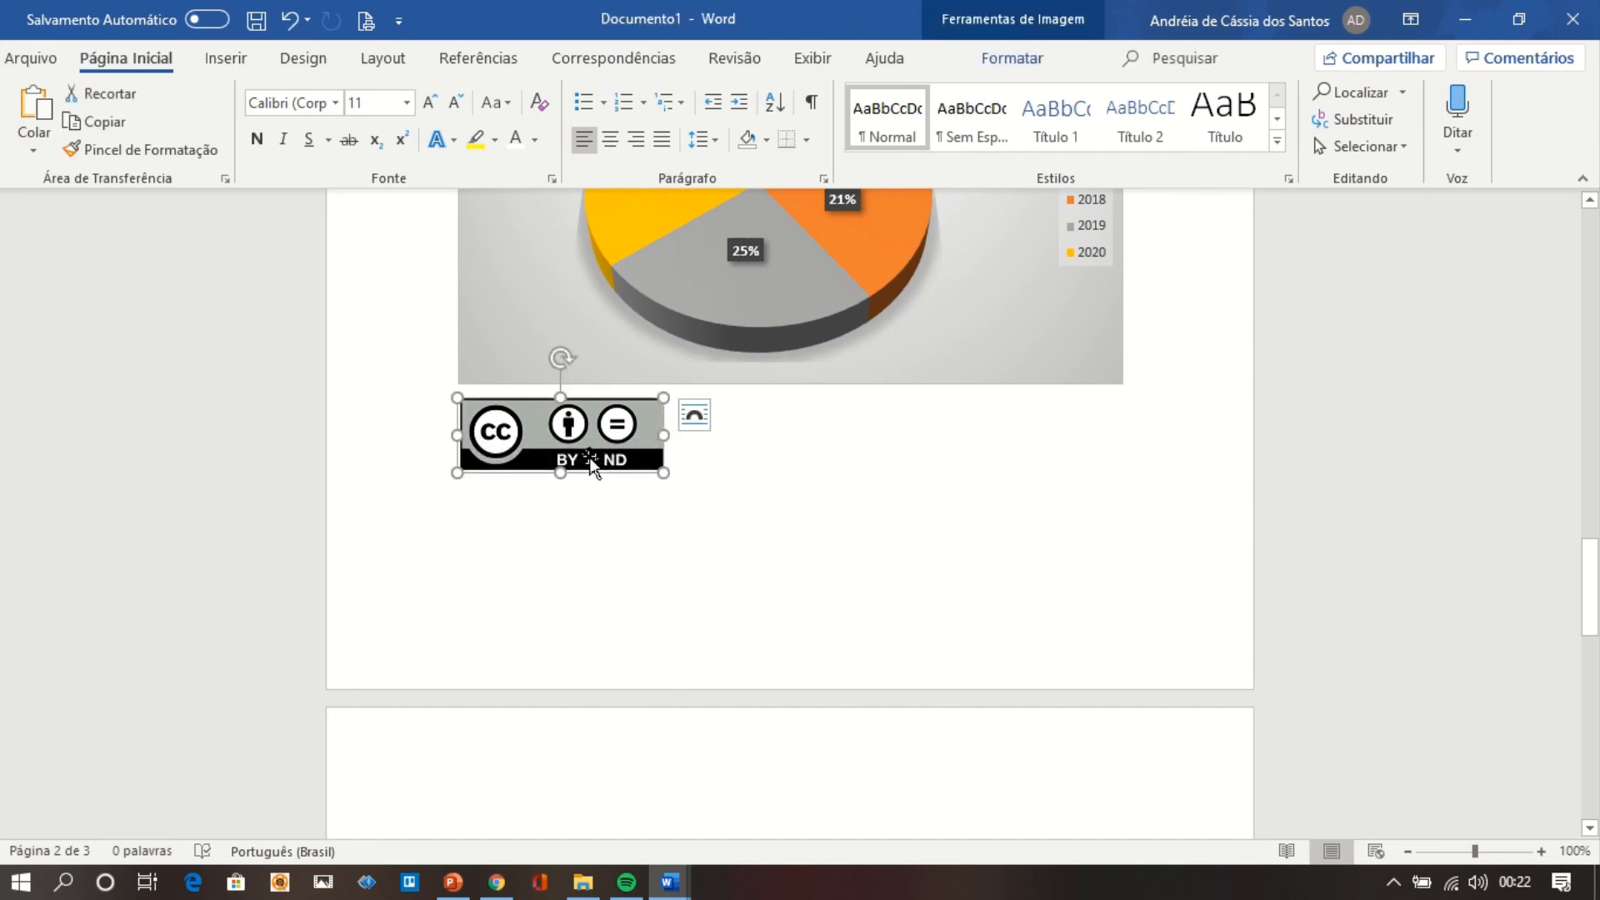
pyautogui.click(789, 514)
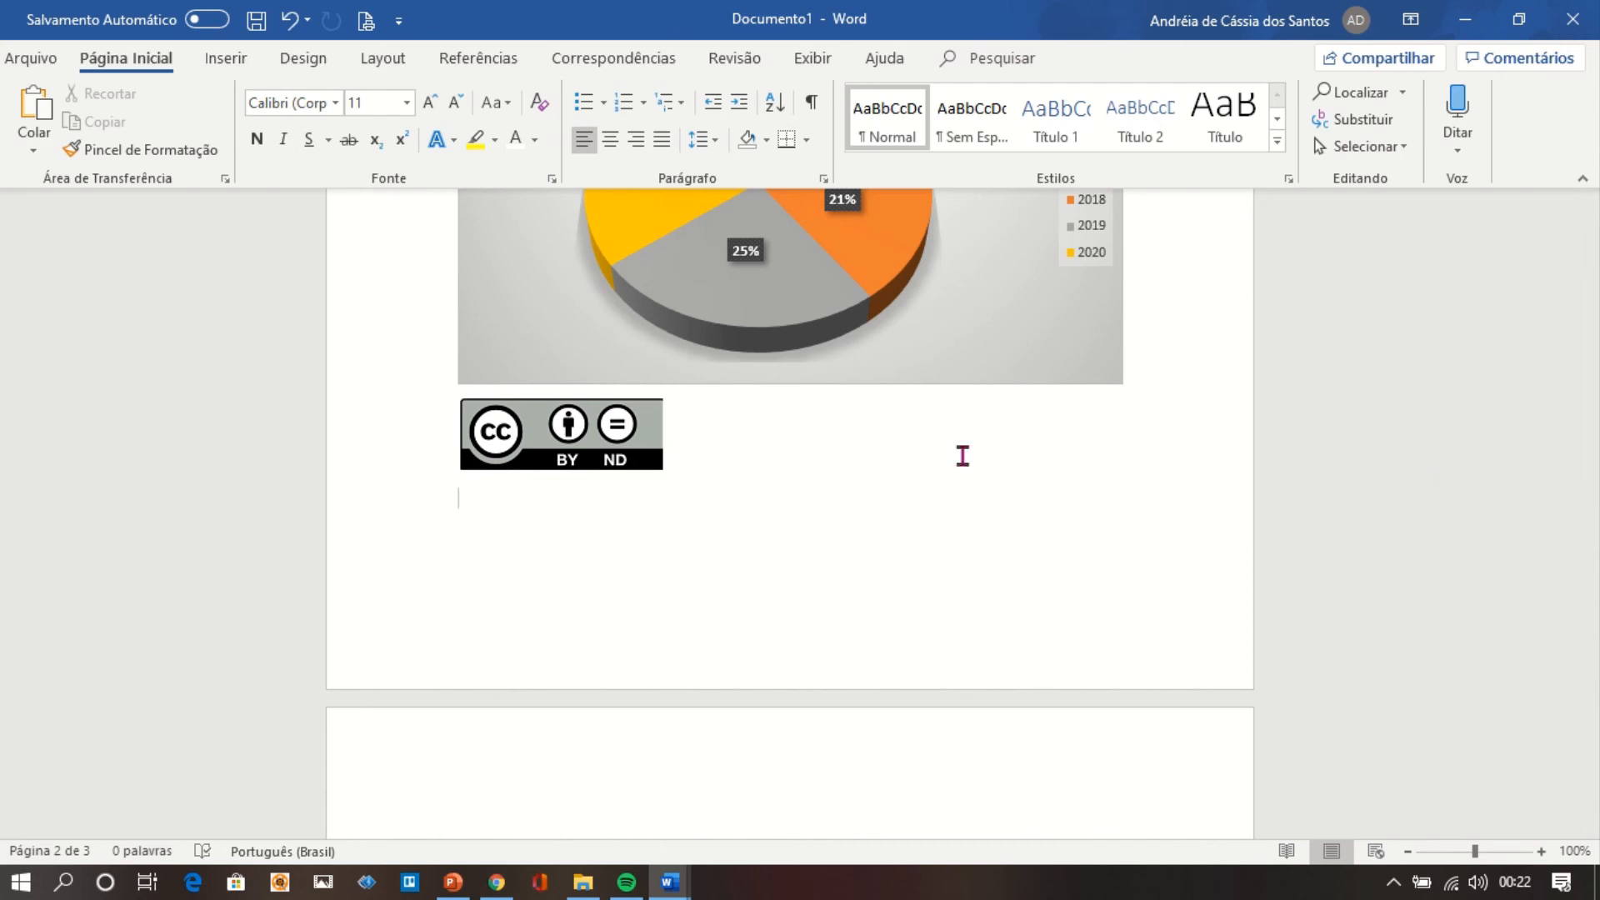
# Review the illustrations inserted across the document, from the framed picture on the first page to the organization chart, and the available illustration commands.
pyautogui.click(1597, 243)
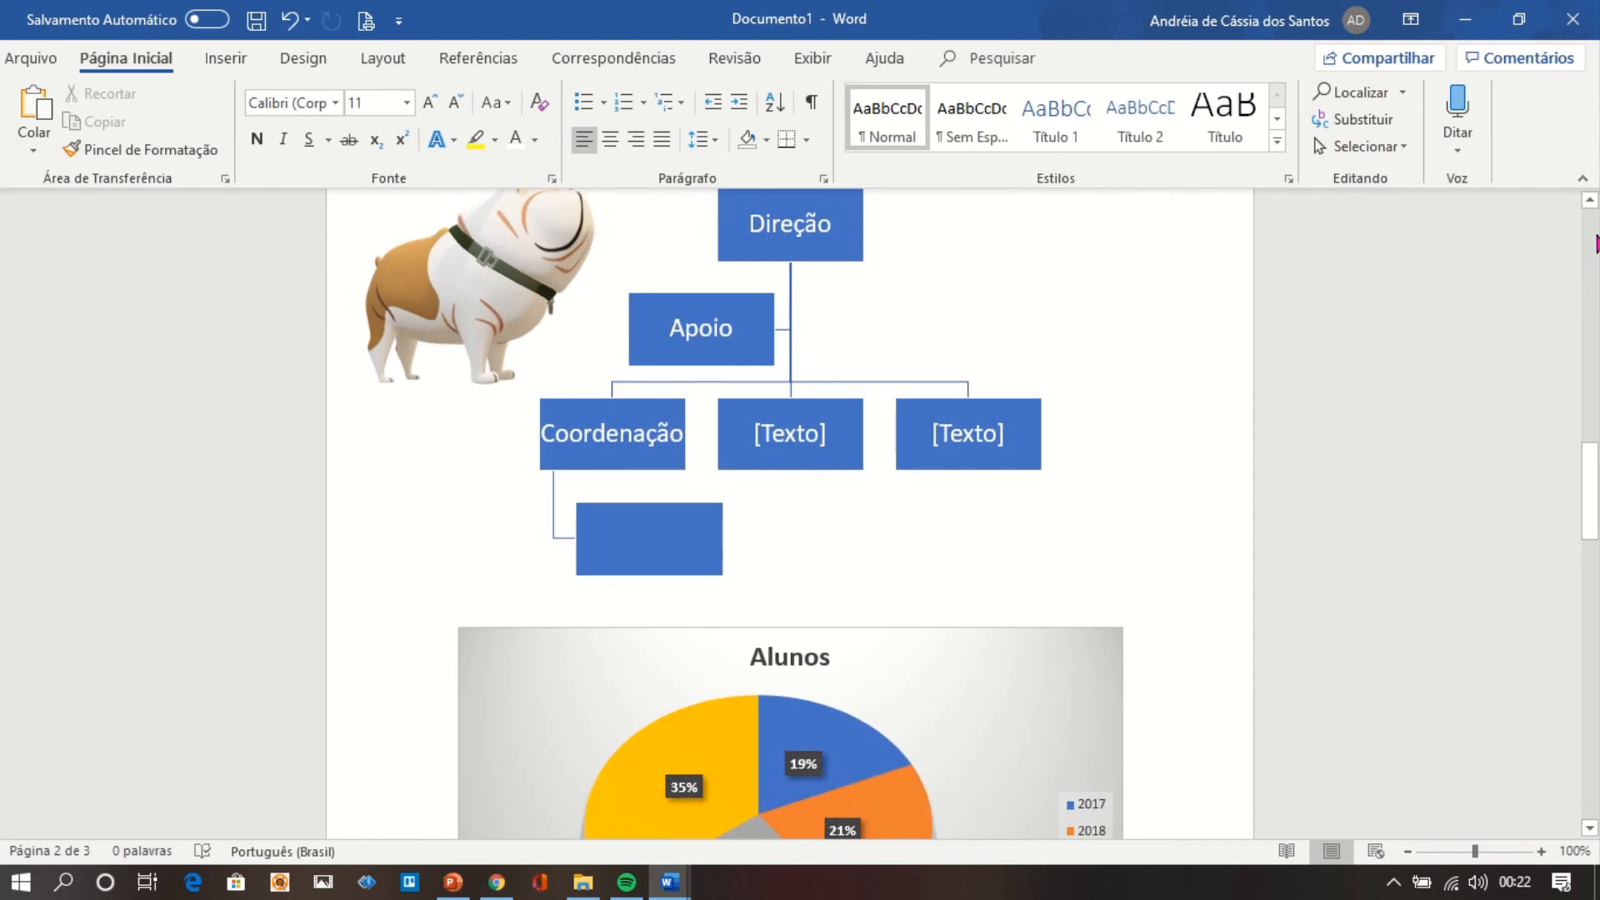
pyautogui.click(1597, 244)
pyautogui.click(1597, 243)
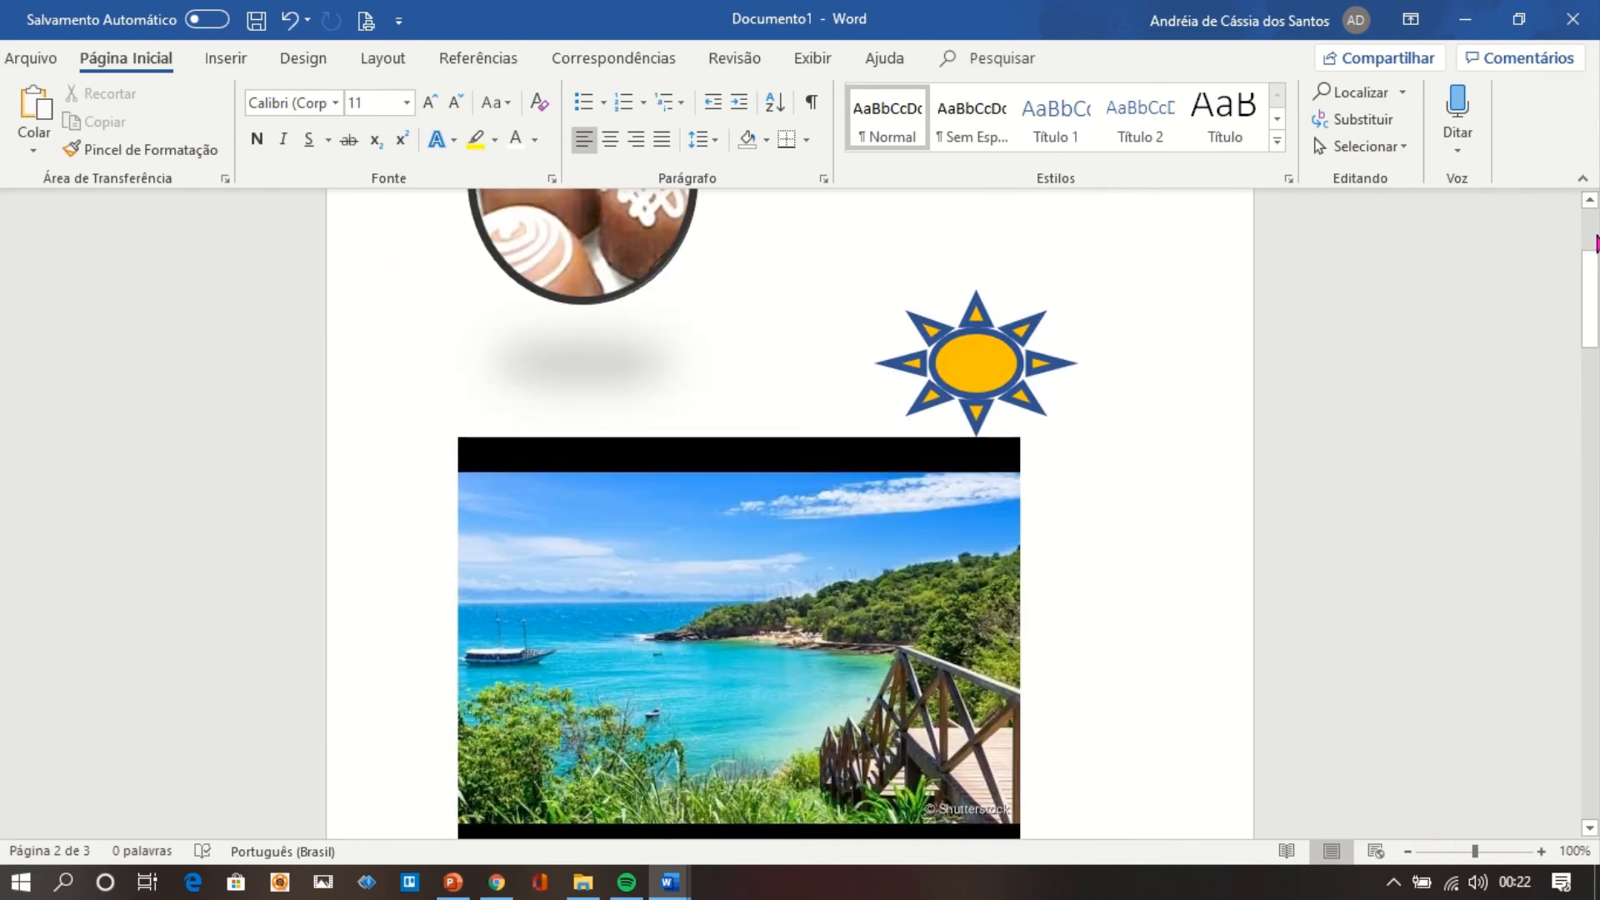
pyautogui.click(1597, 226)
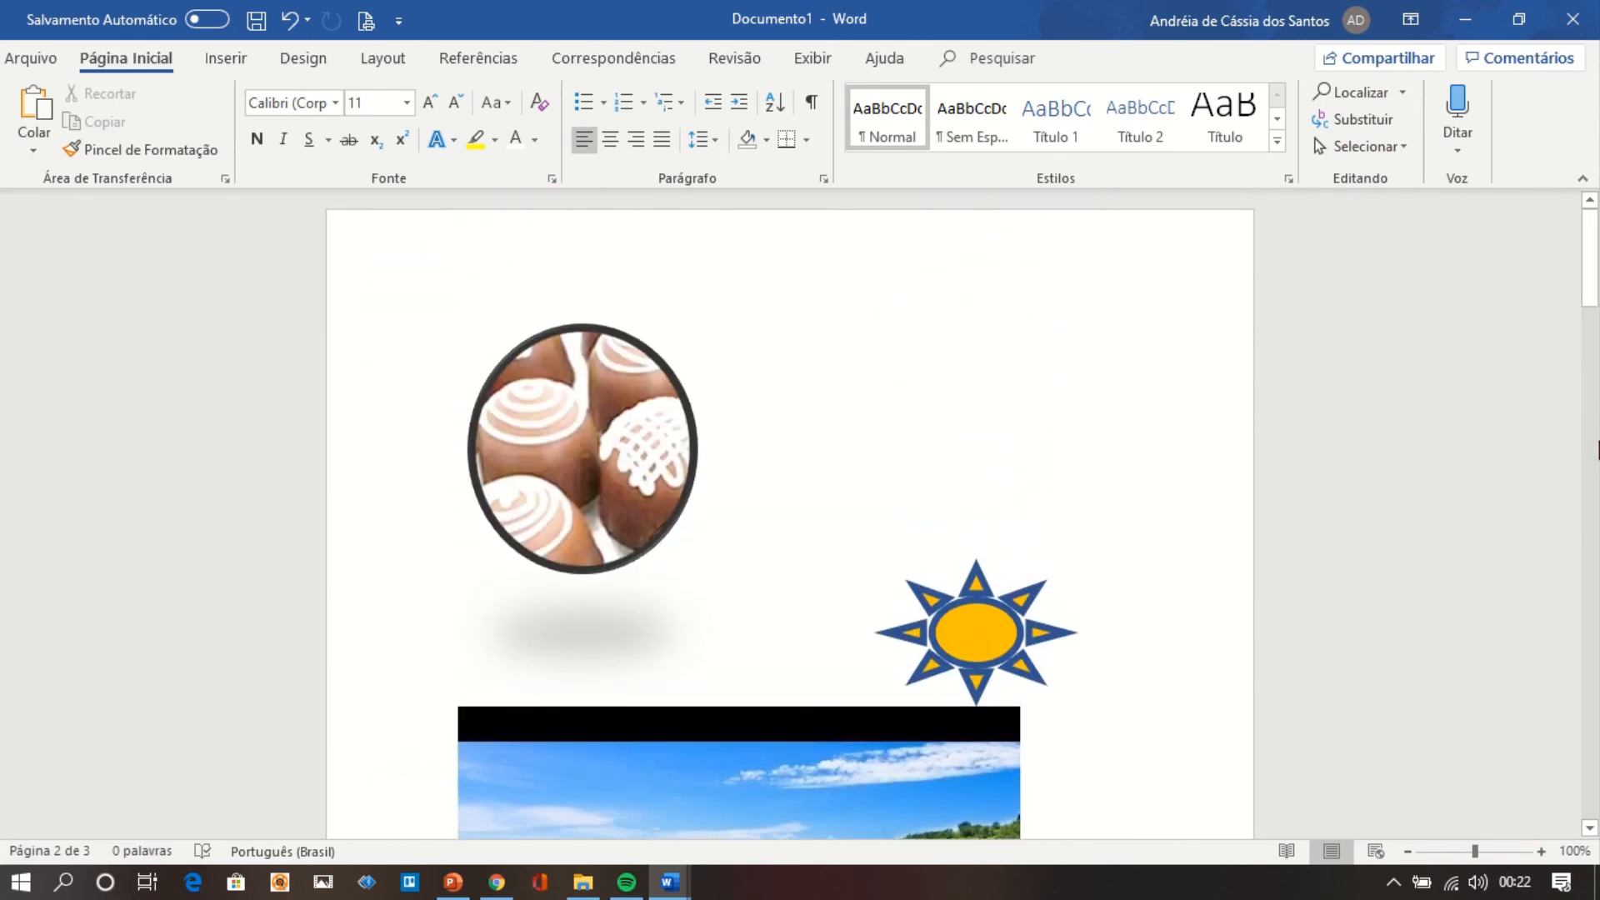
pyautogui.click(1597, 531)
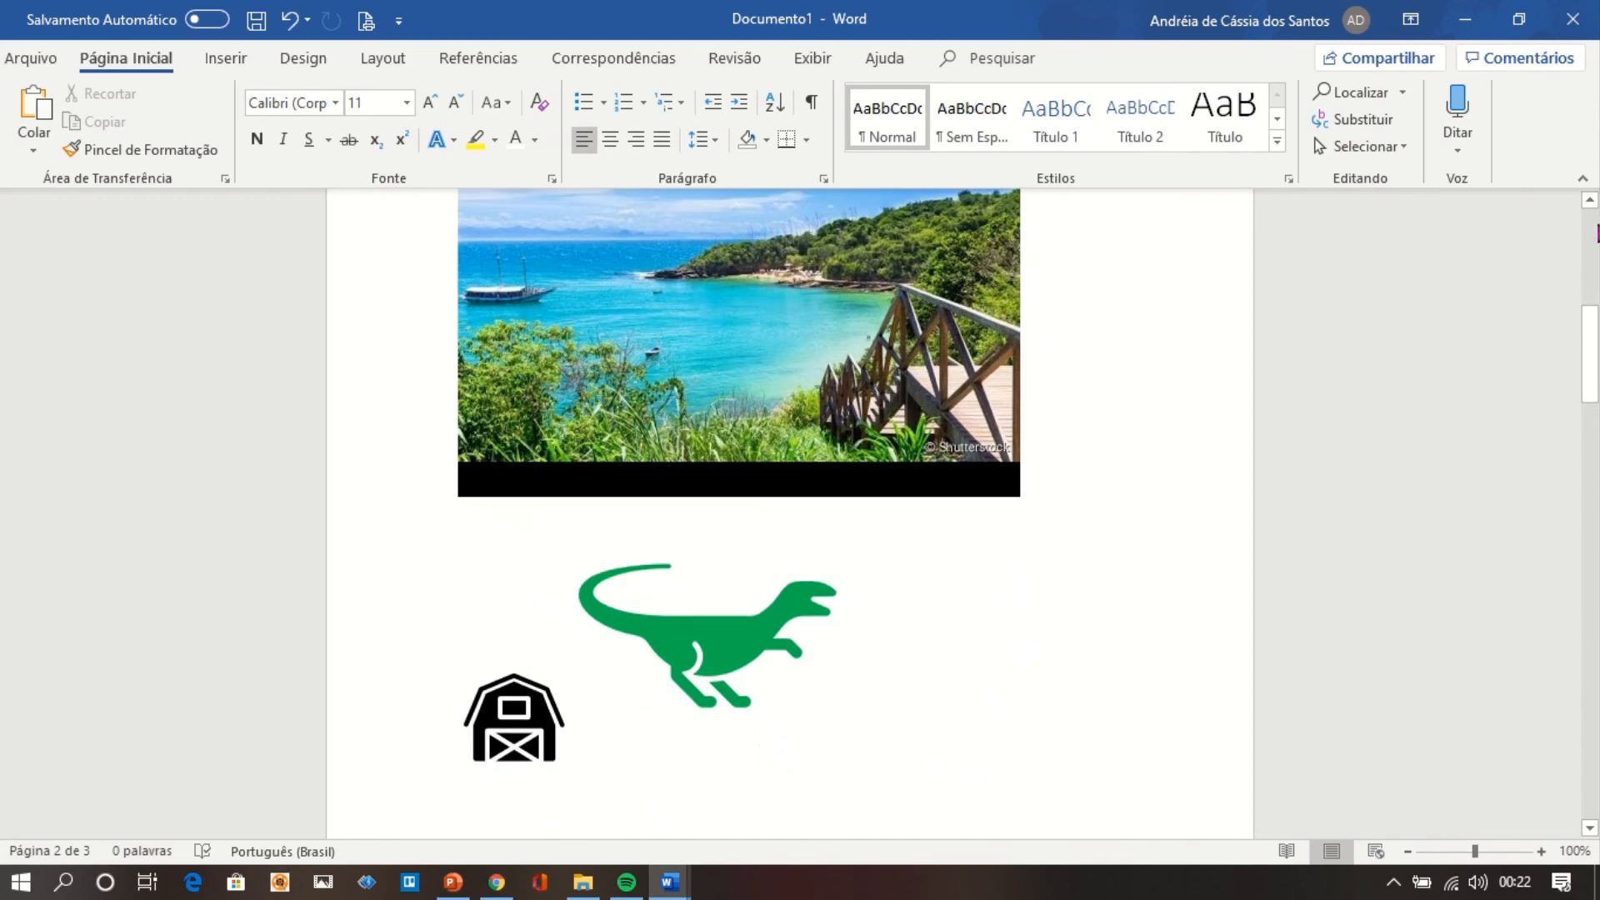
pyautogui.click(1596, 234)
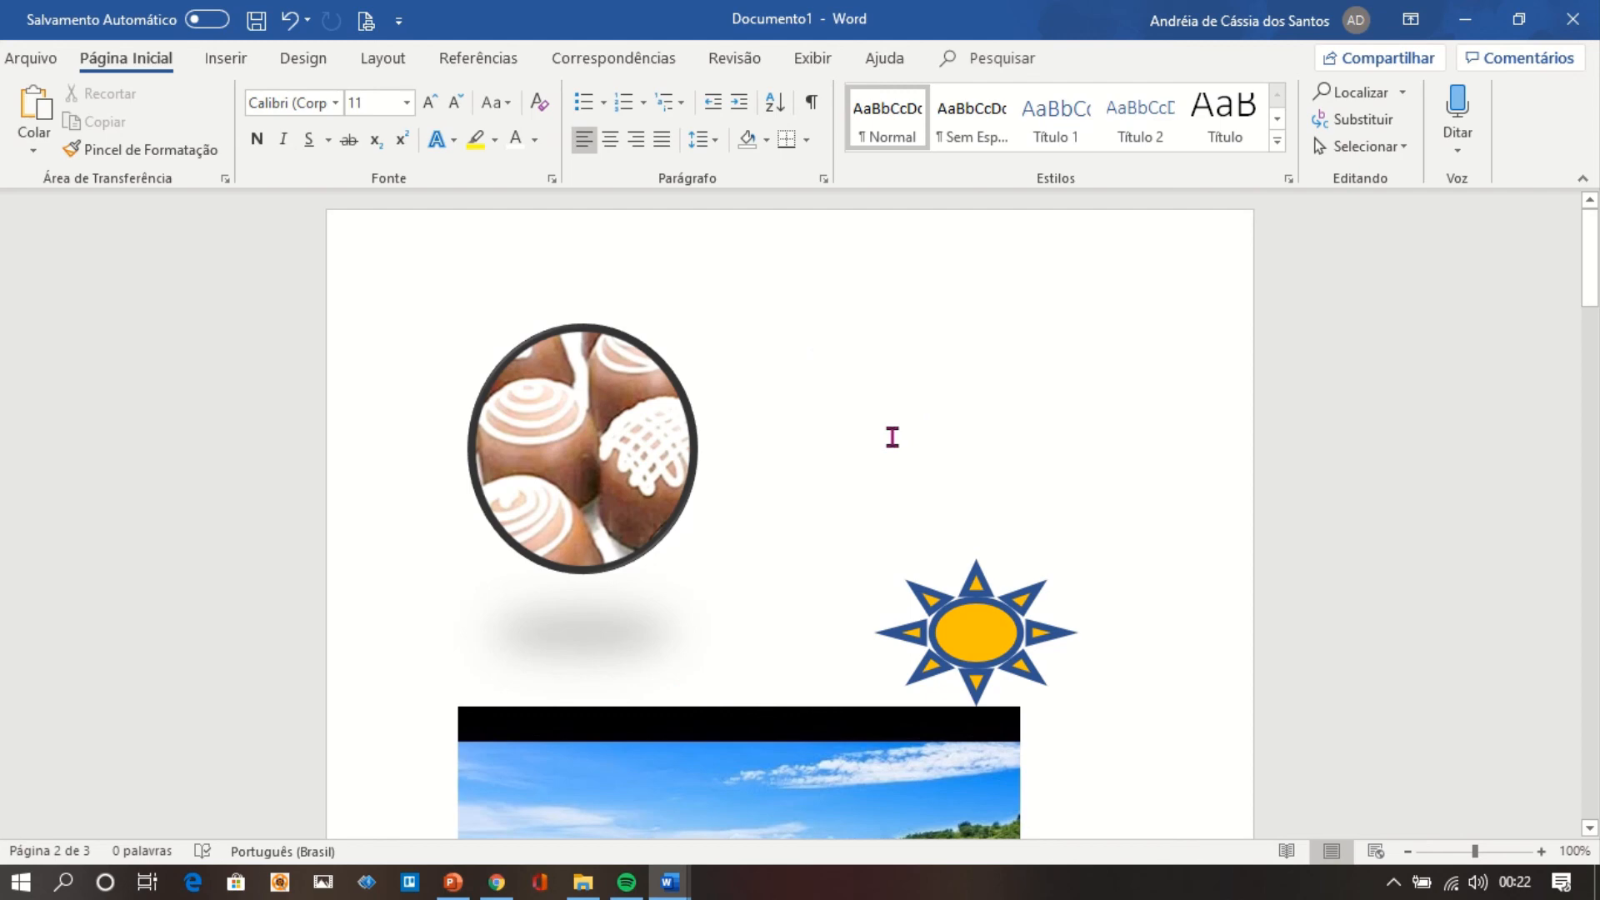
pyautogui.click(1594, 730)
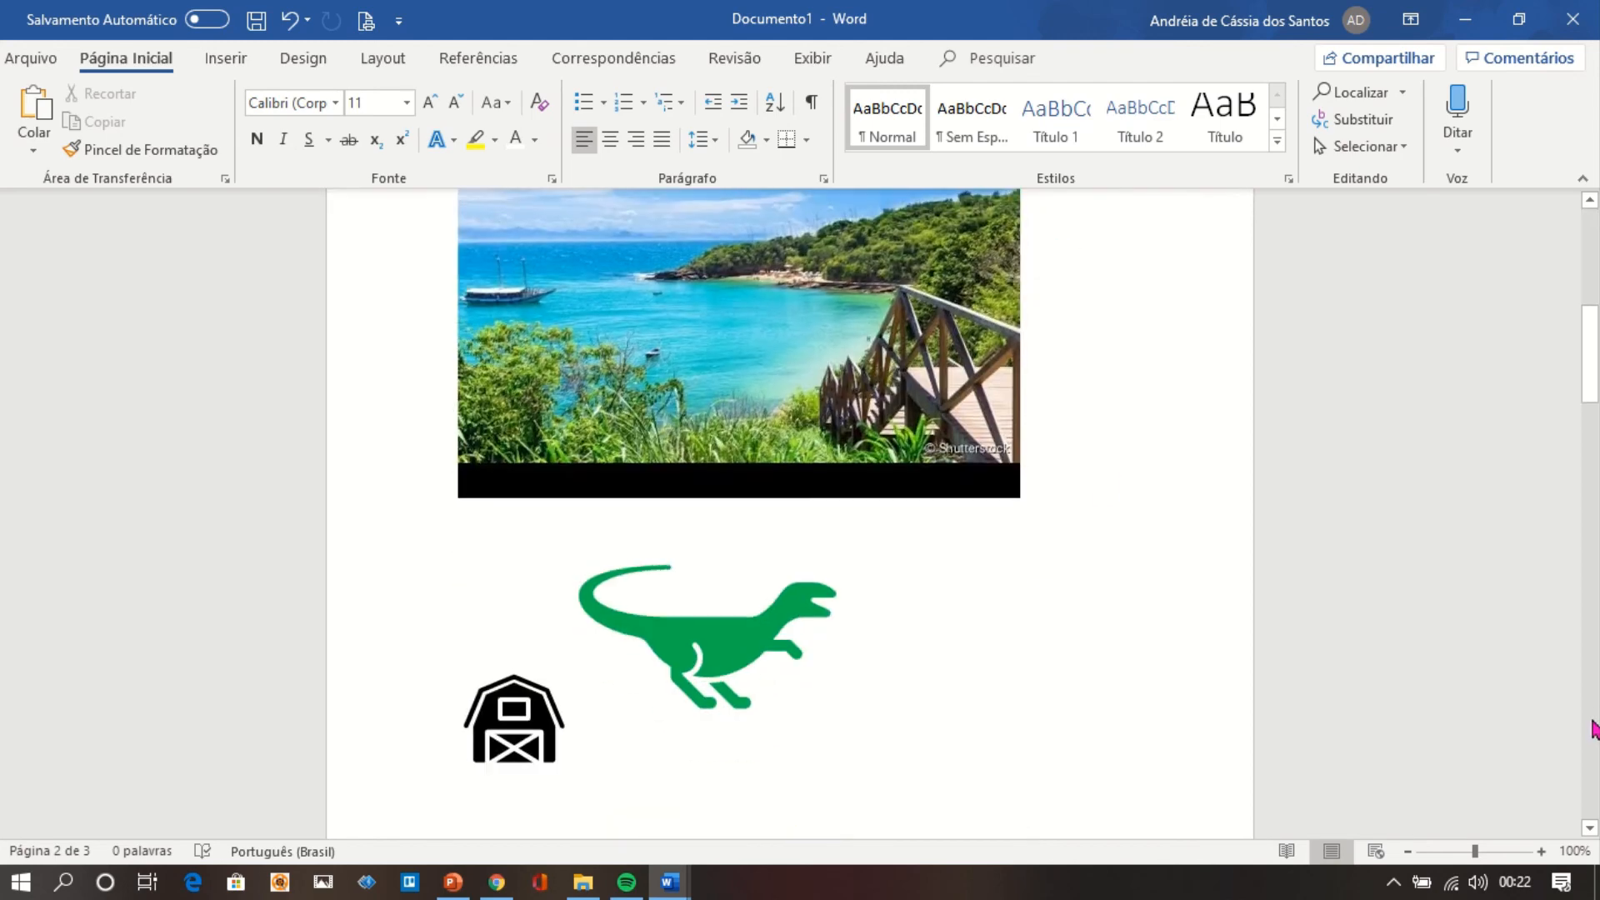
pyautogui.click(1594, 729)
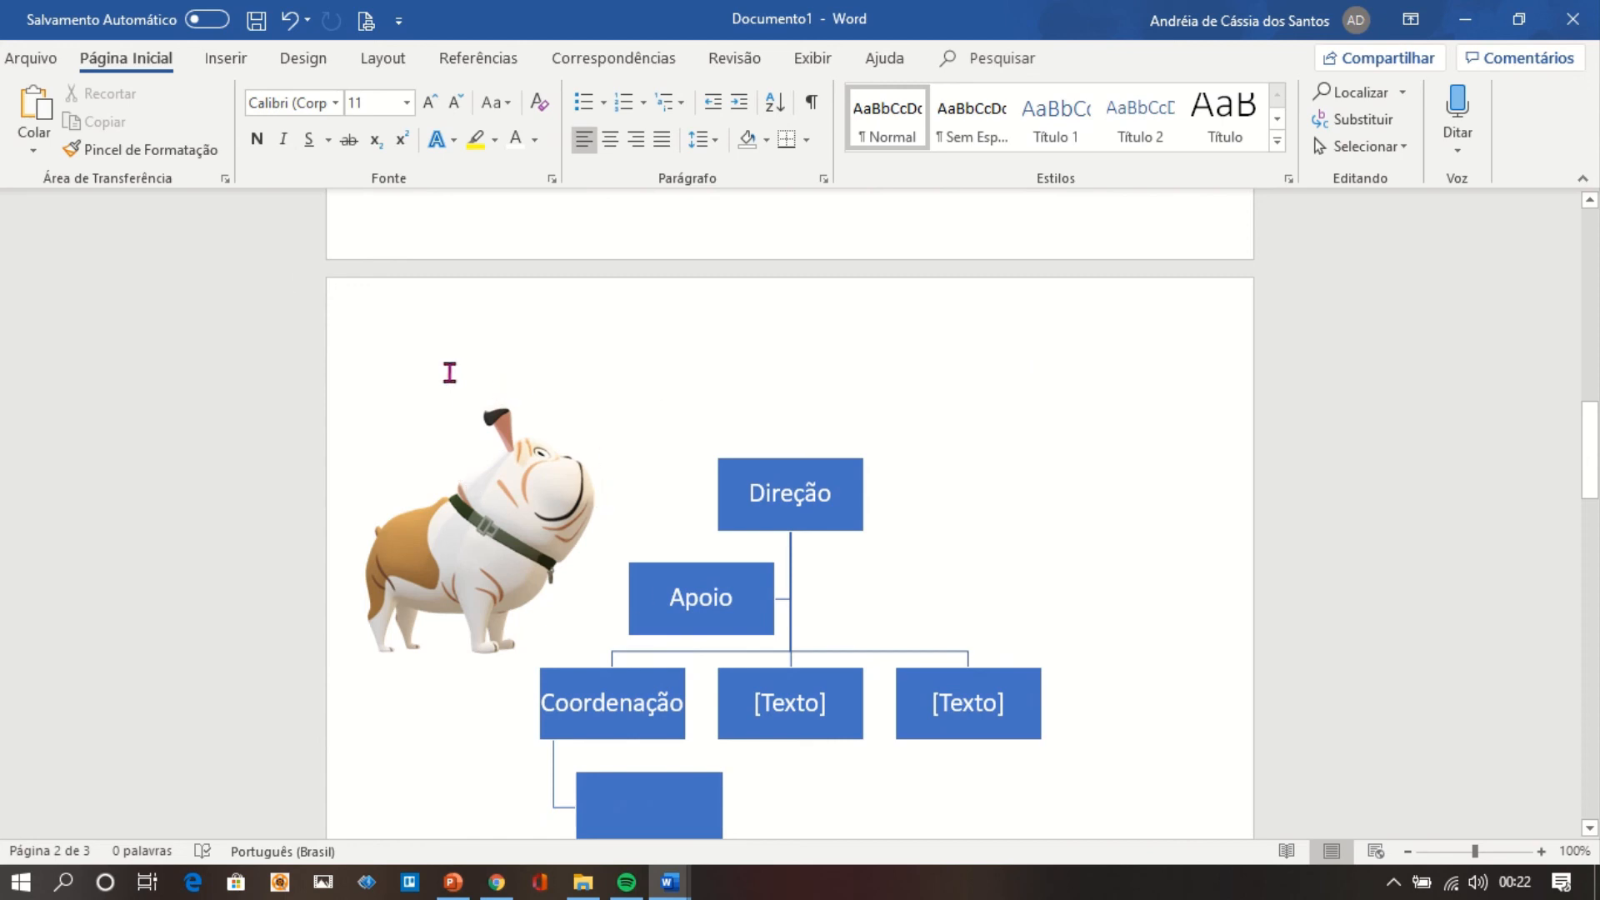
pyautogui.click(237, 64)
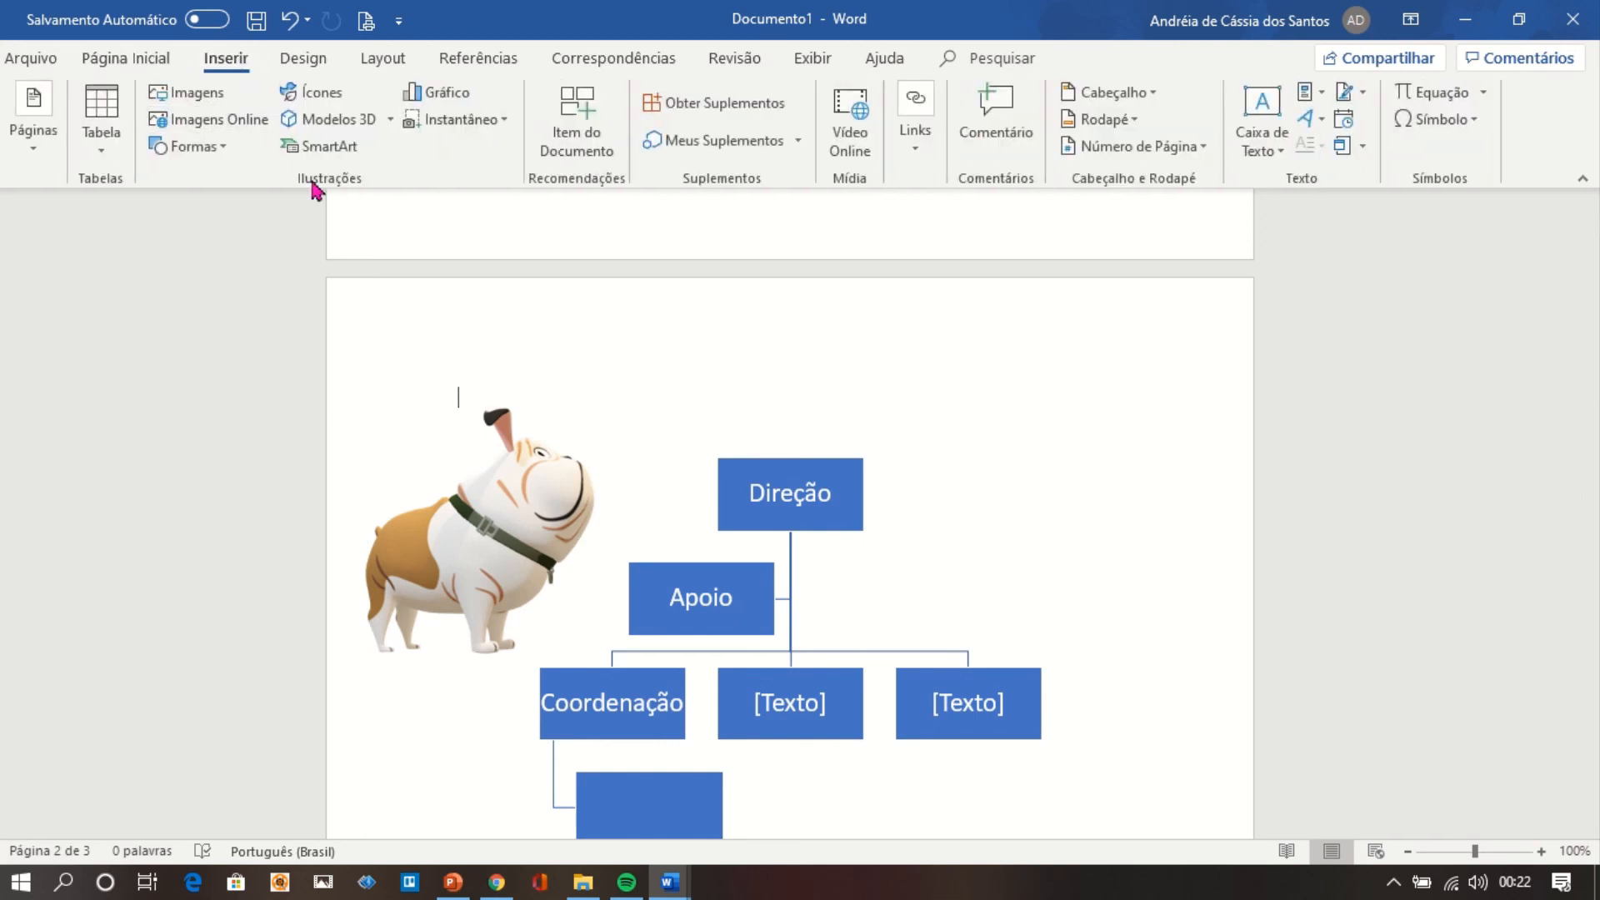